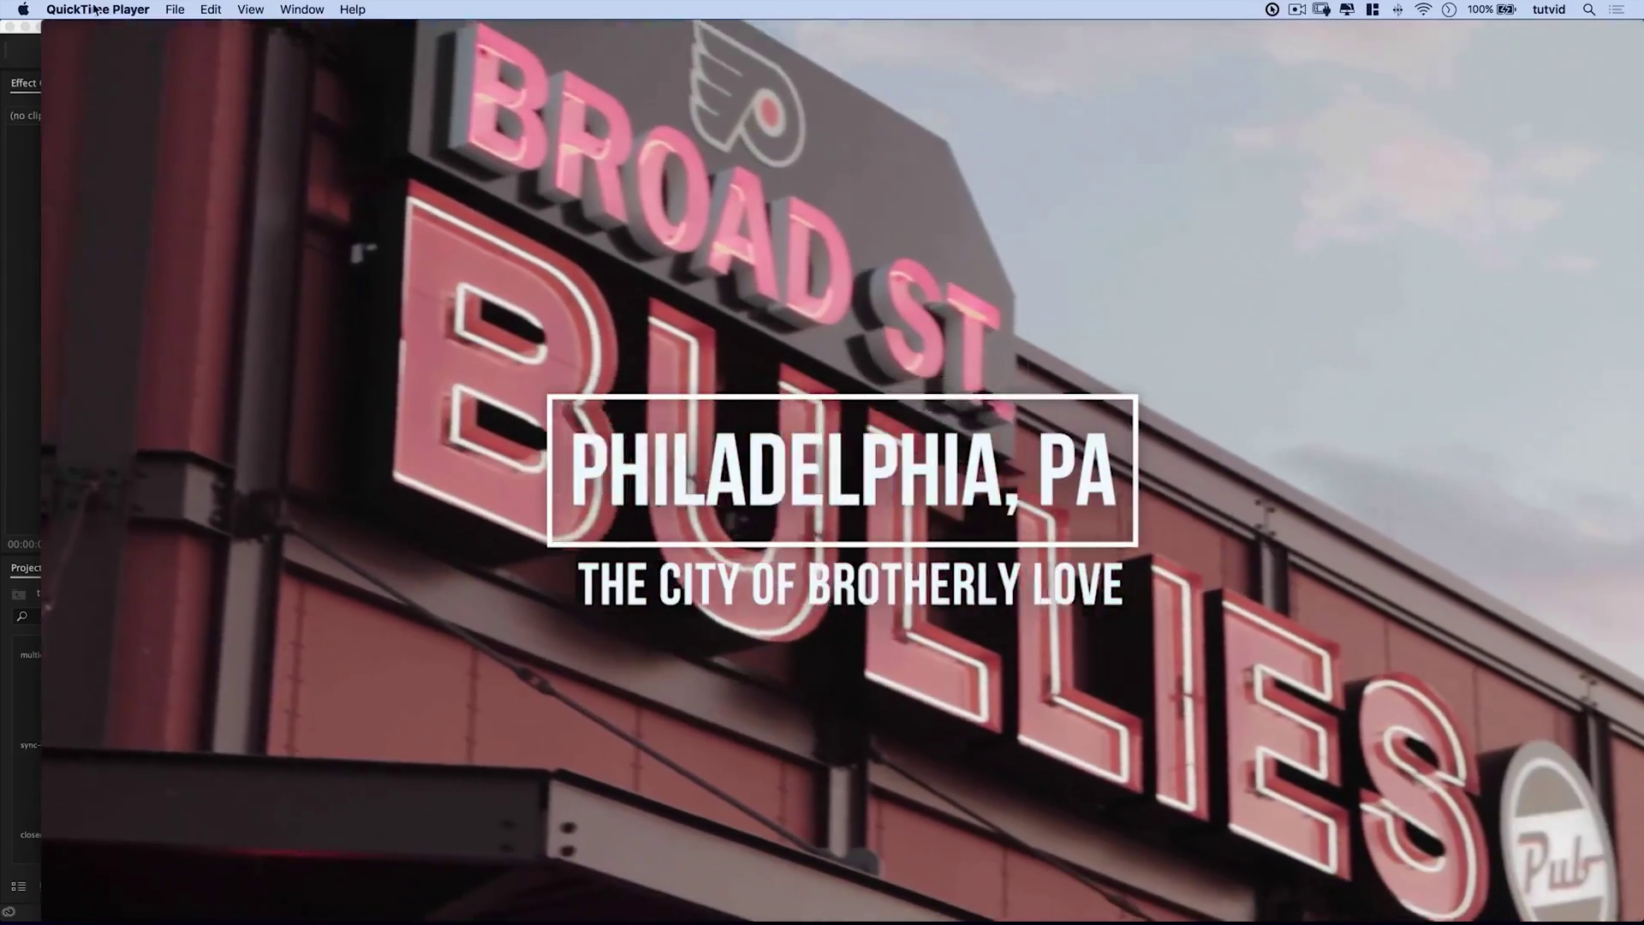
# - Open the QuickTime Player app menu while the PHILADELPHIA, PA example plays
pyautogui.click(98, 10)
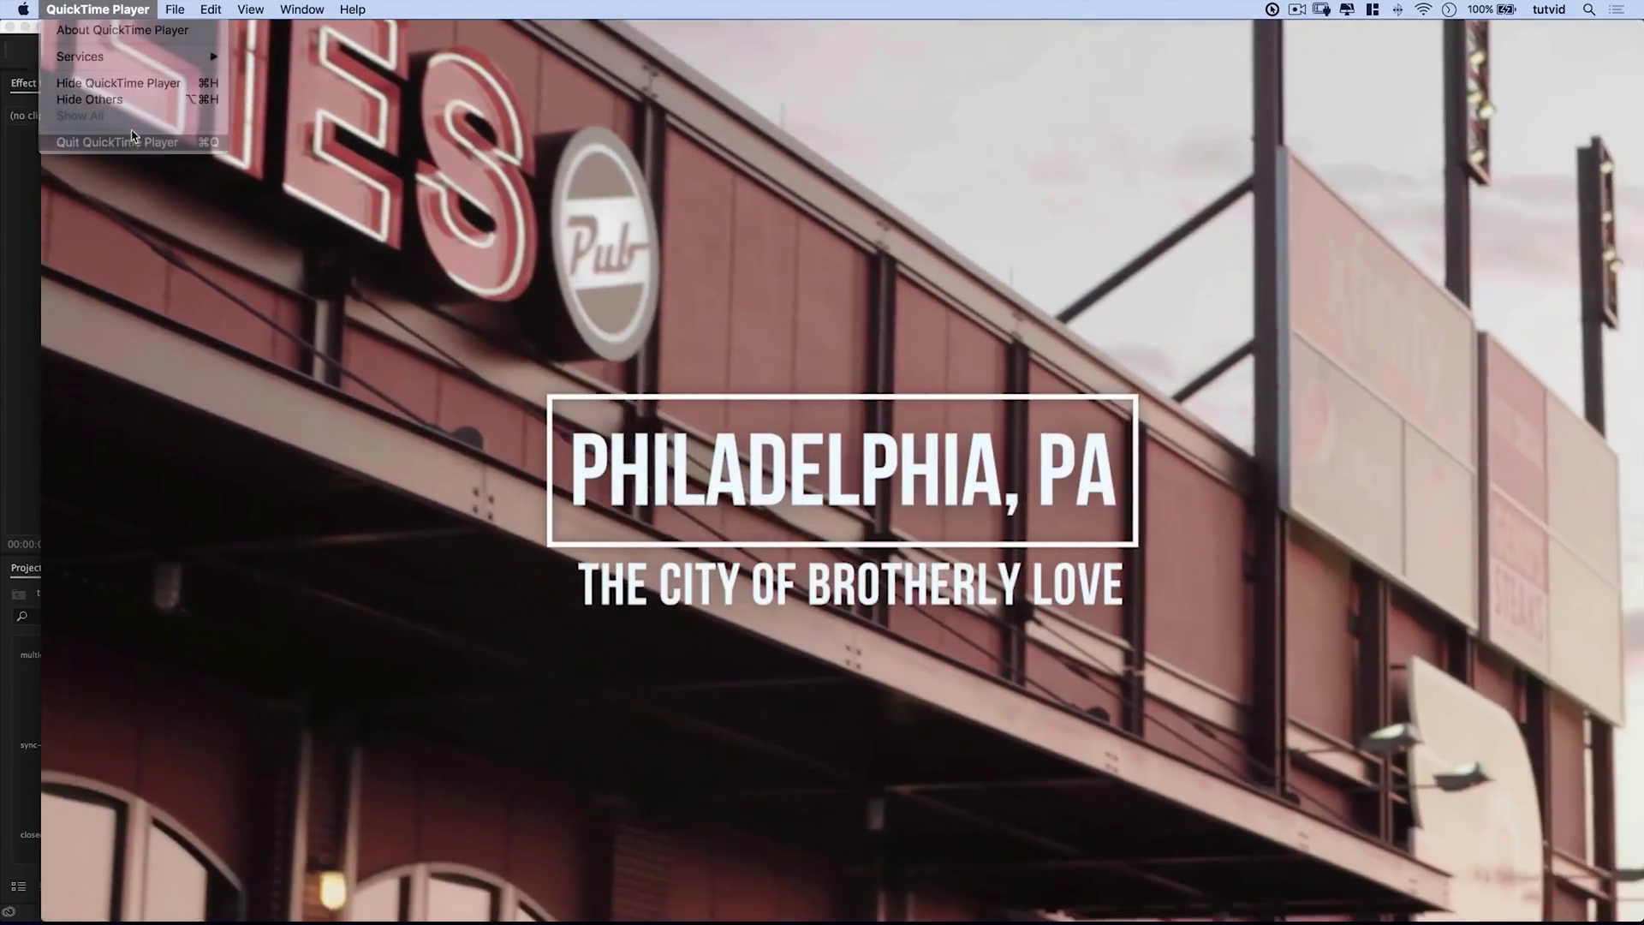
# - Quit QuickTime Player and look through Premiere's Window > Workspaces list, keeping the current layout
pyautogui.click(133, 142)
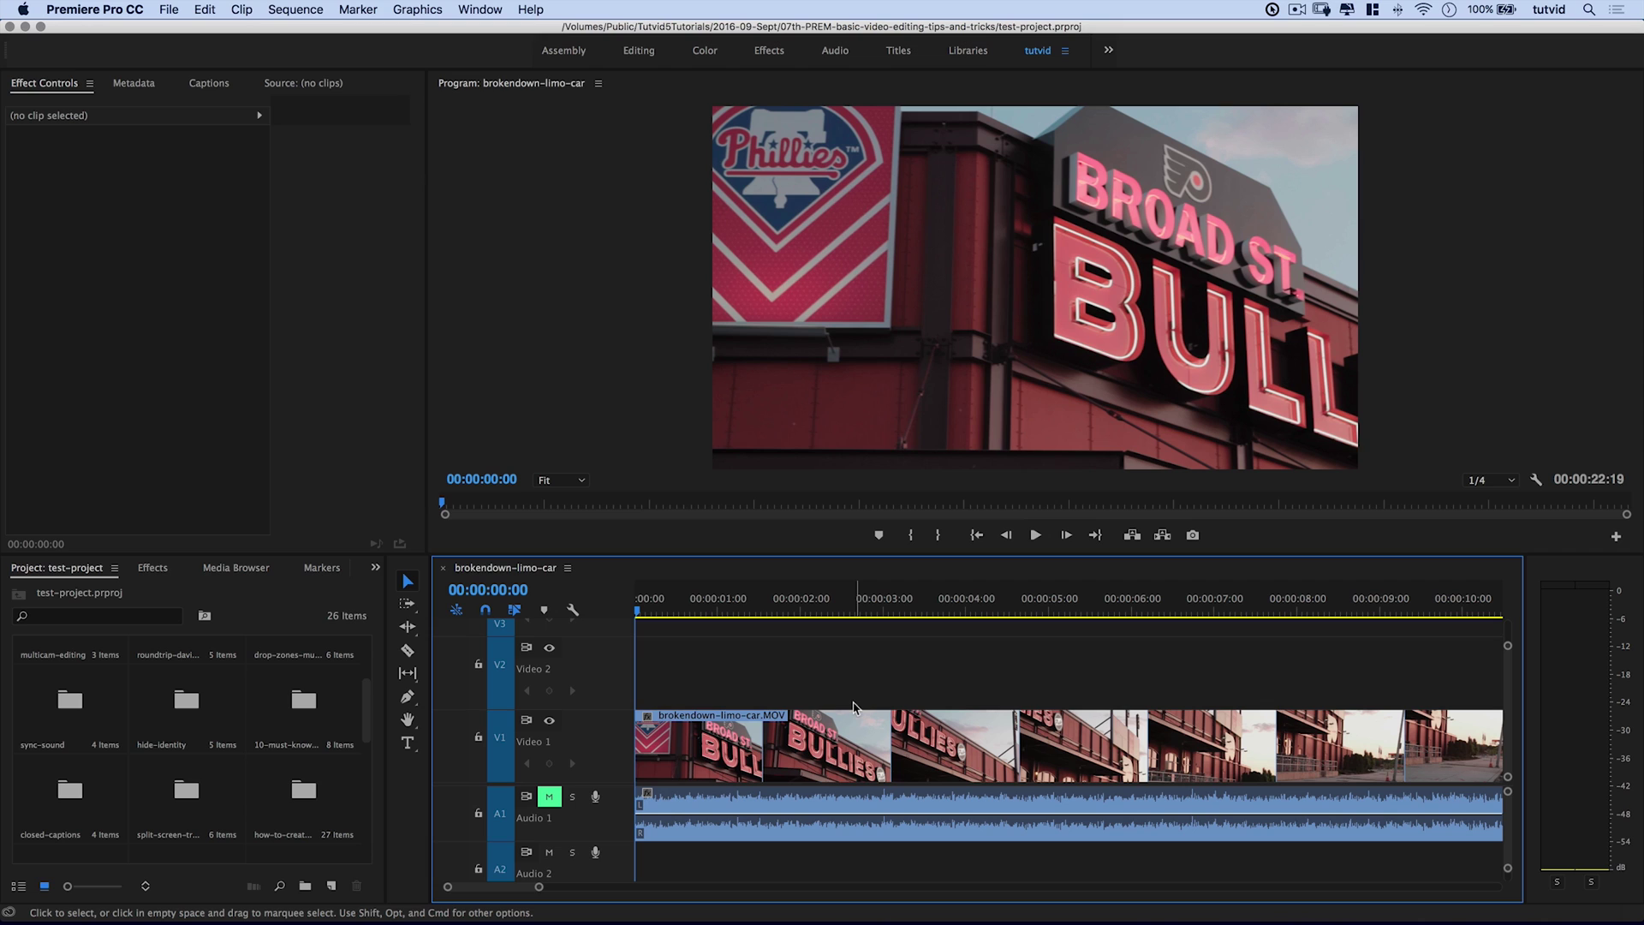
pyautogui.click(485, 11)
pyautogui.moveTo(520, 32)
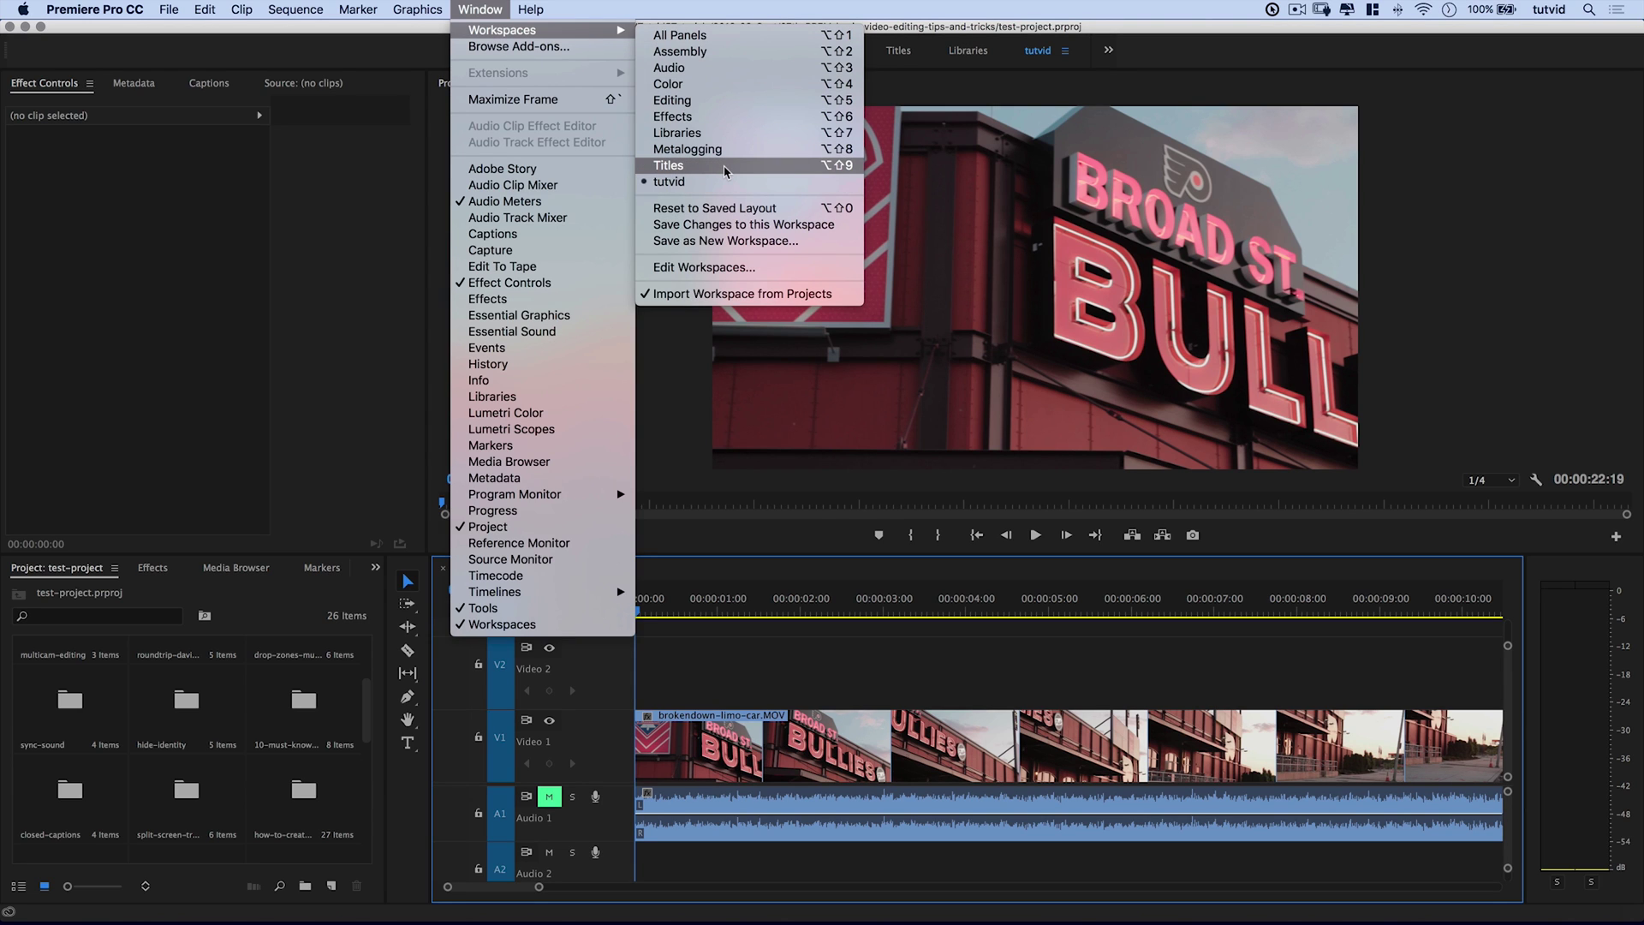
pyautogui.click(698, 180)
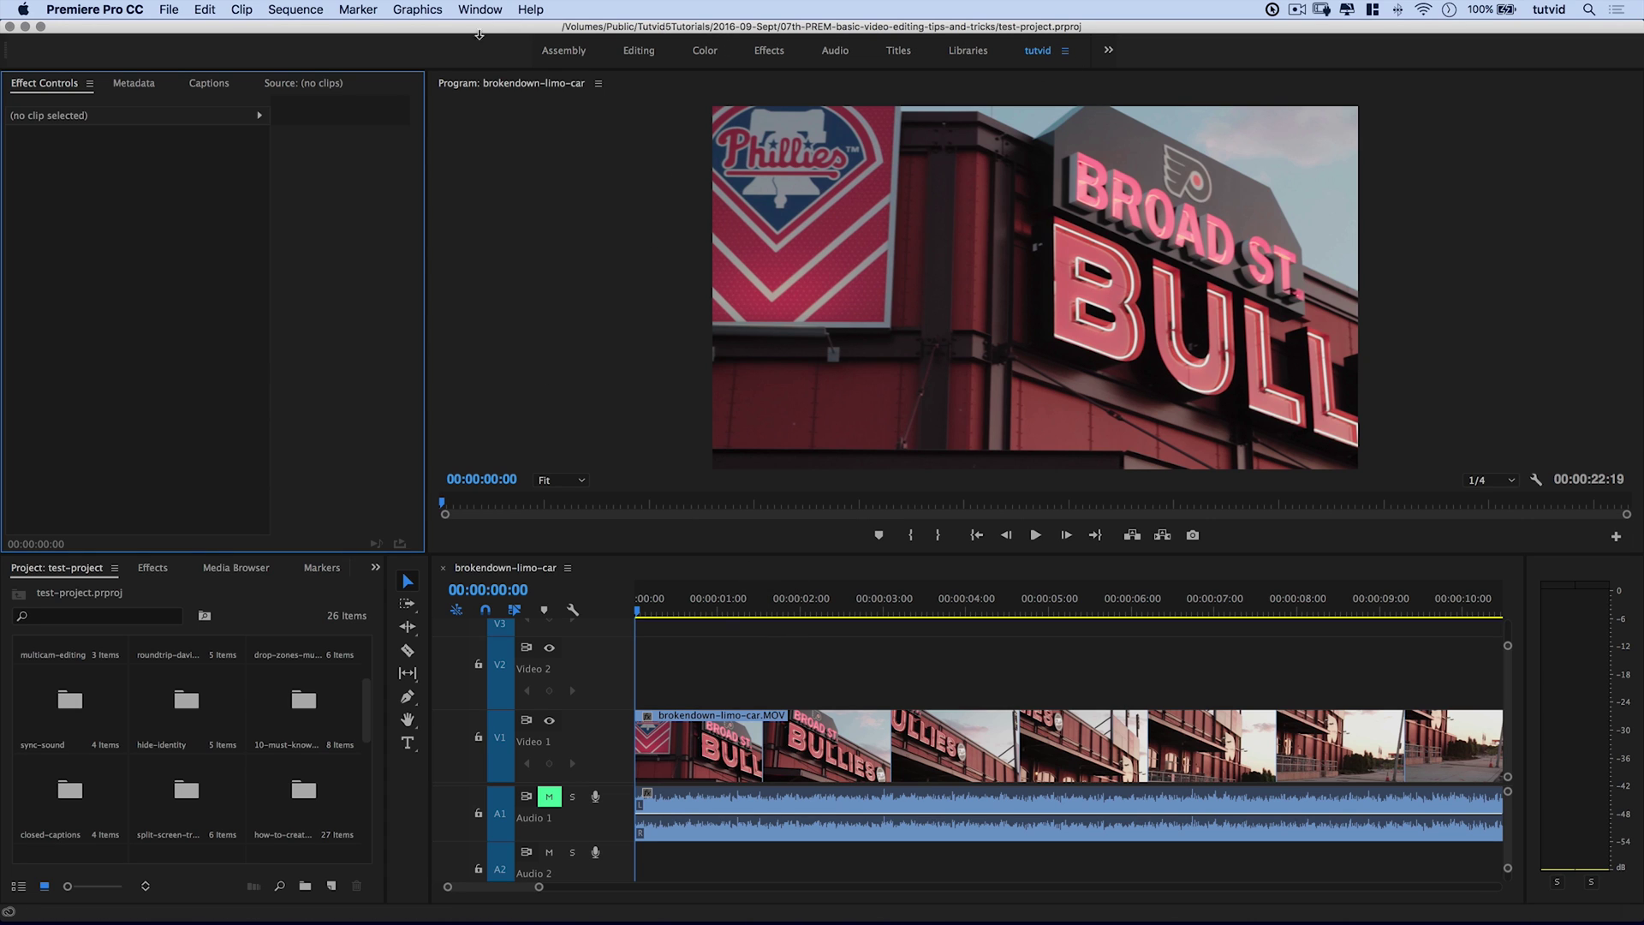
# - Browse the Graphics menu without running anything, then bring up the Window menu
pyautogui.click(418, 9)
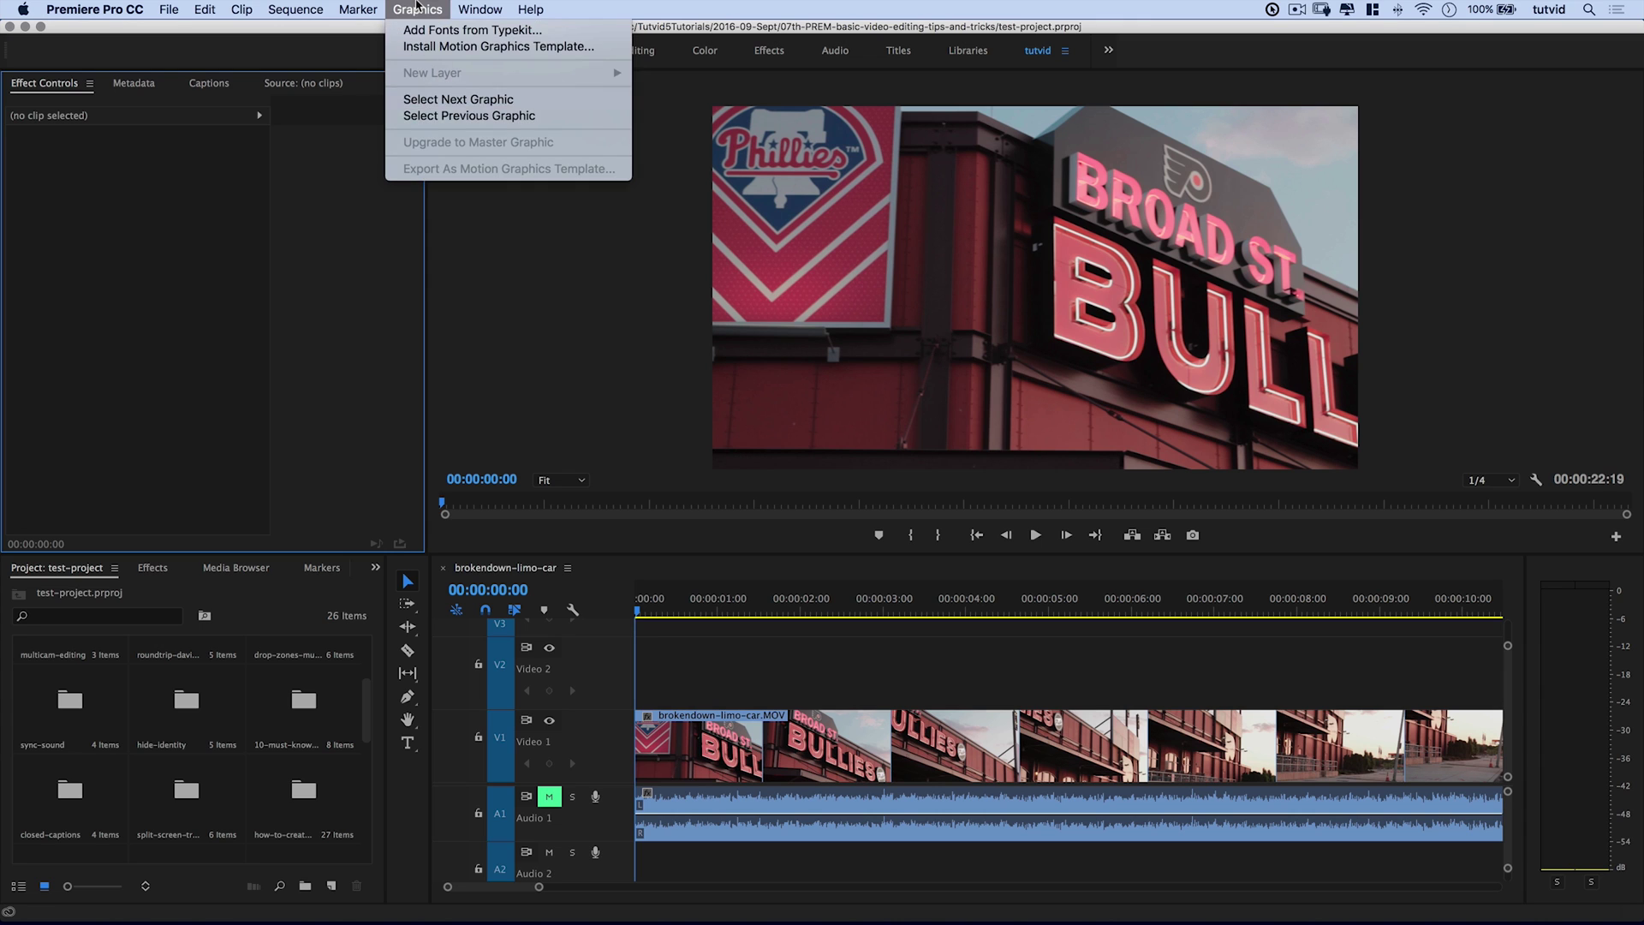
pyautogui.click(419, 8)
pyautogui.click(480, 10)
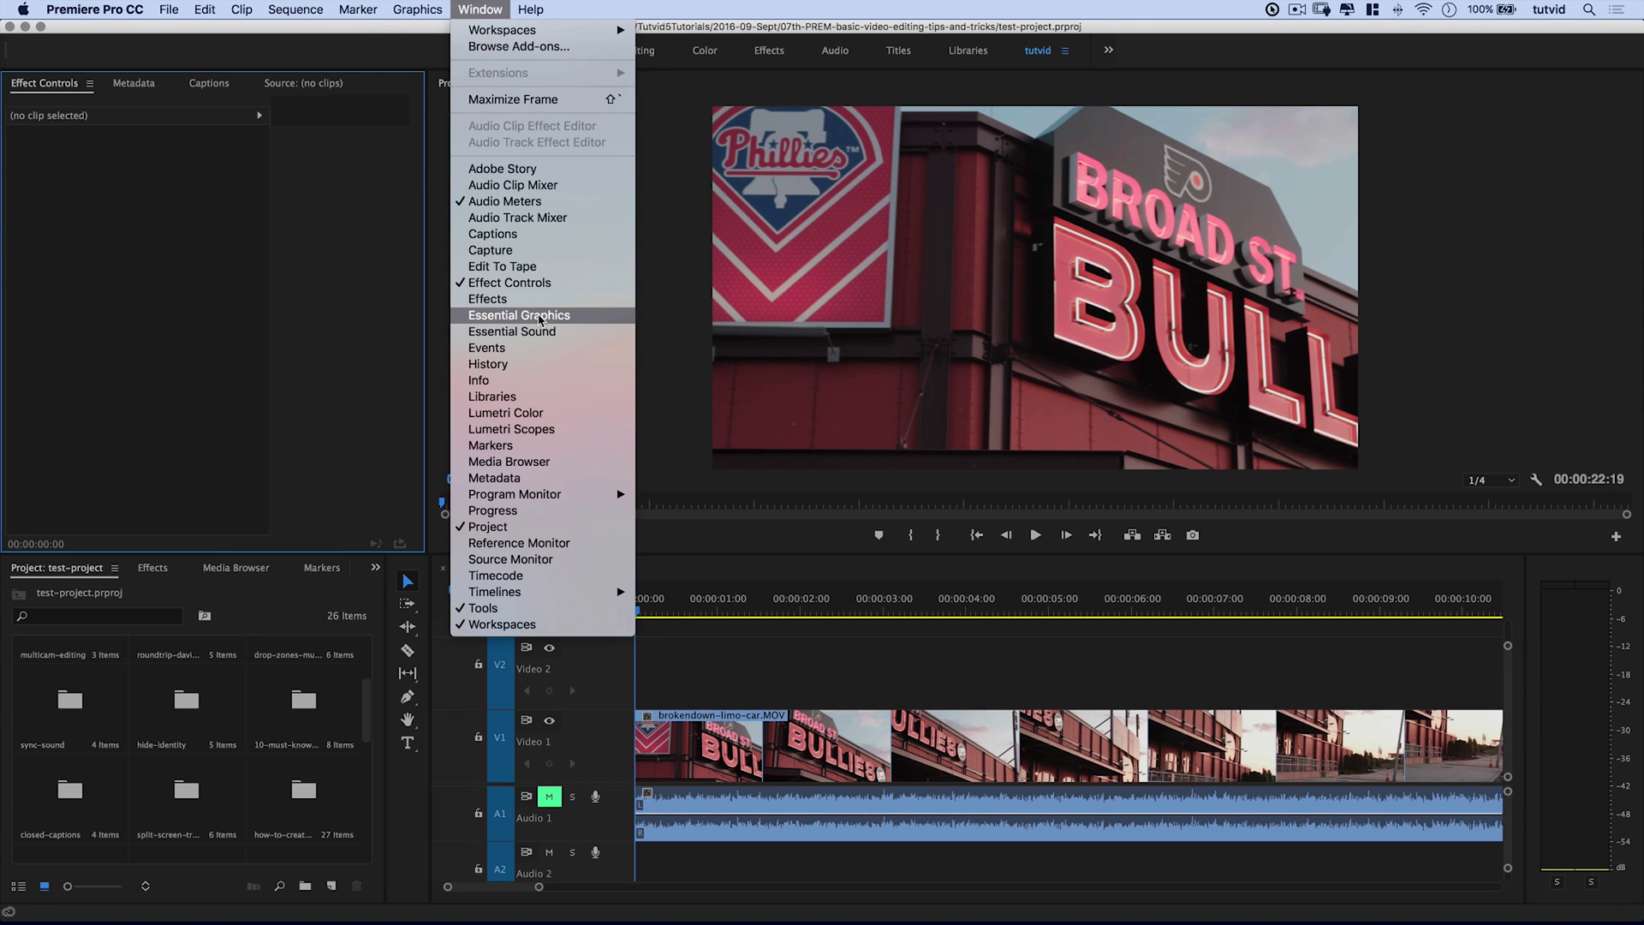
# - Dock Essential Graphics on the right, widen the Program monitor and timeline, and stay in Browse
pyautogui.click(540, 317)
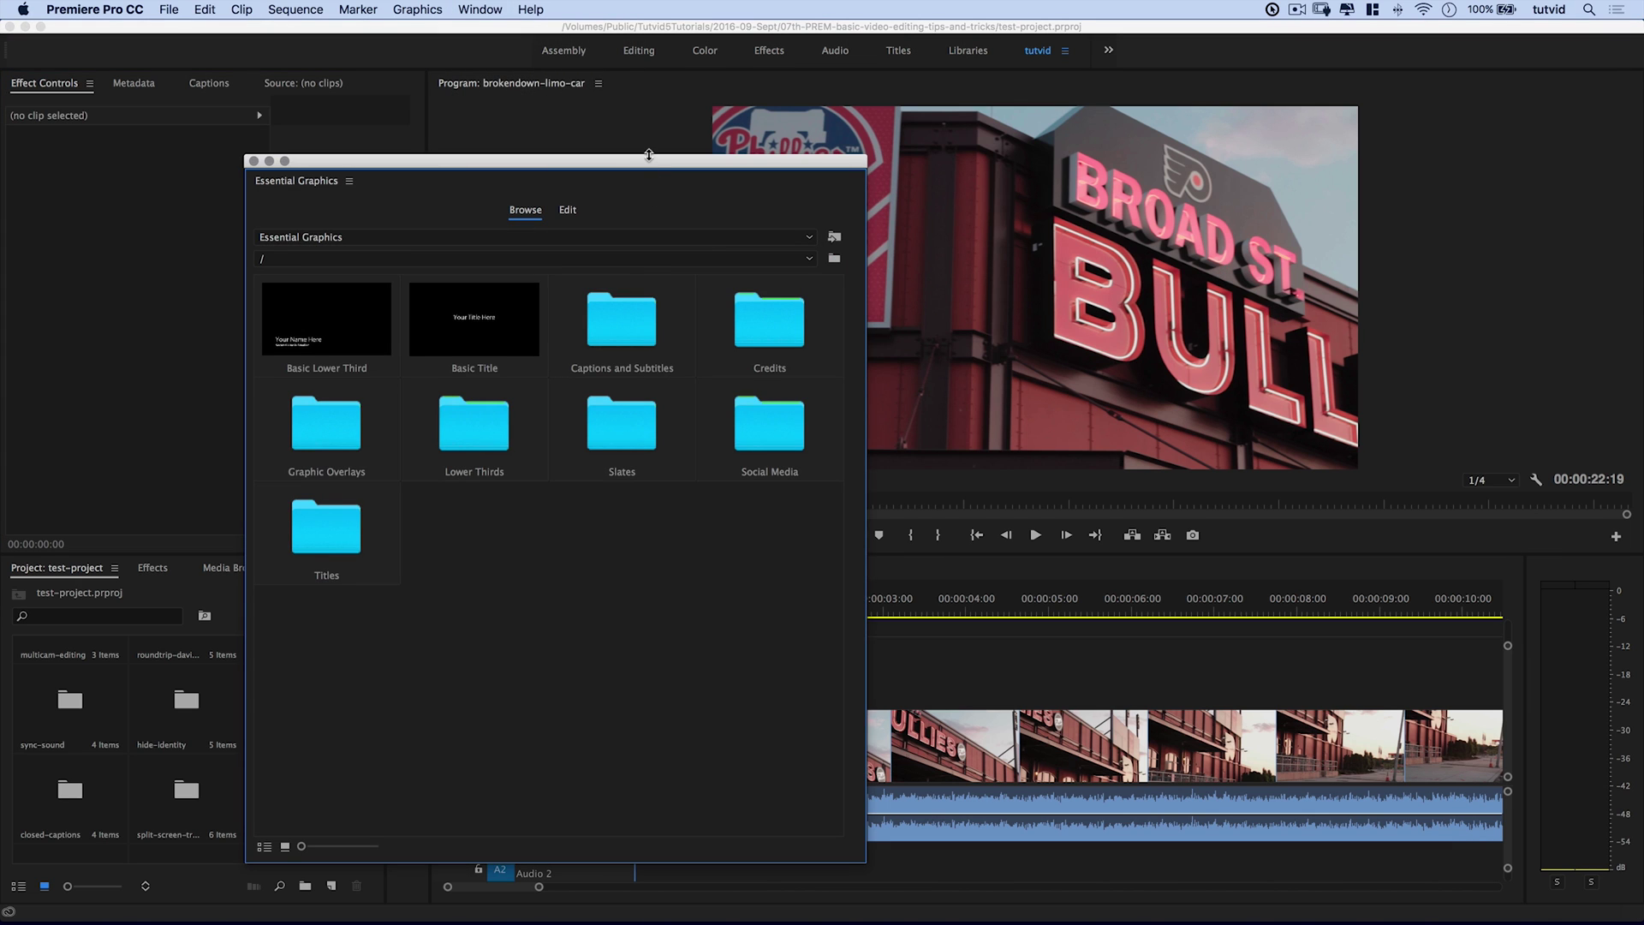
pyautogui.moveTo(647, 175); pyautogui.dragTo(1079, 419)
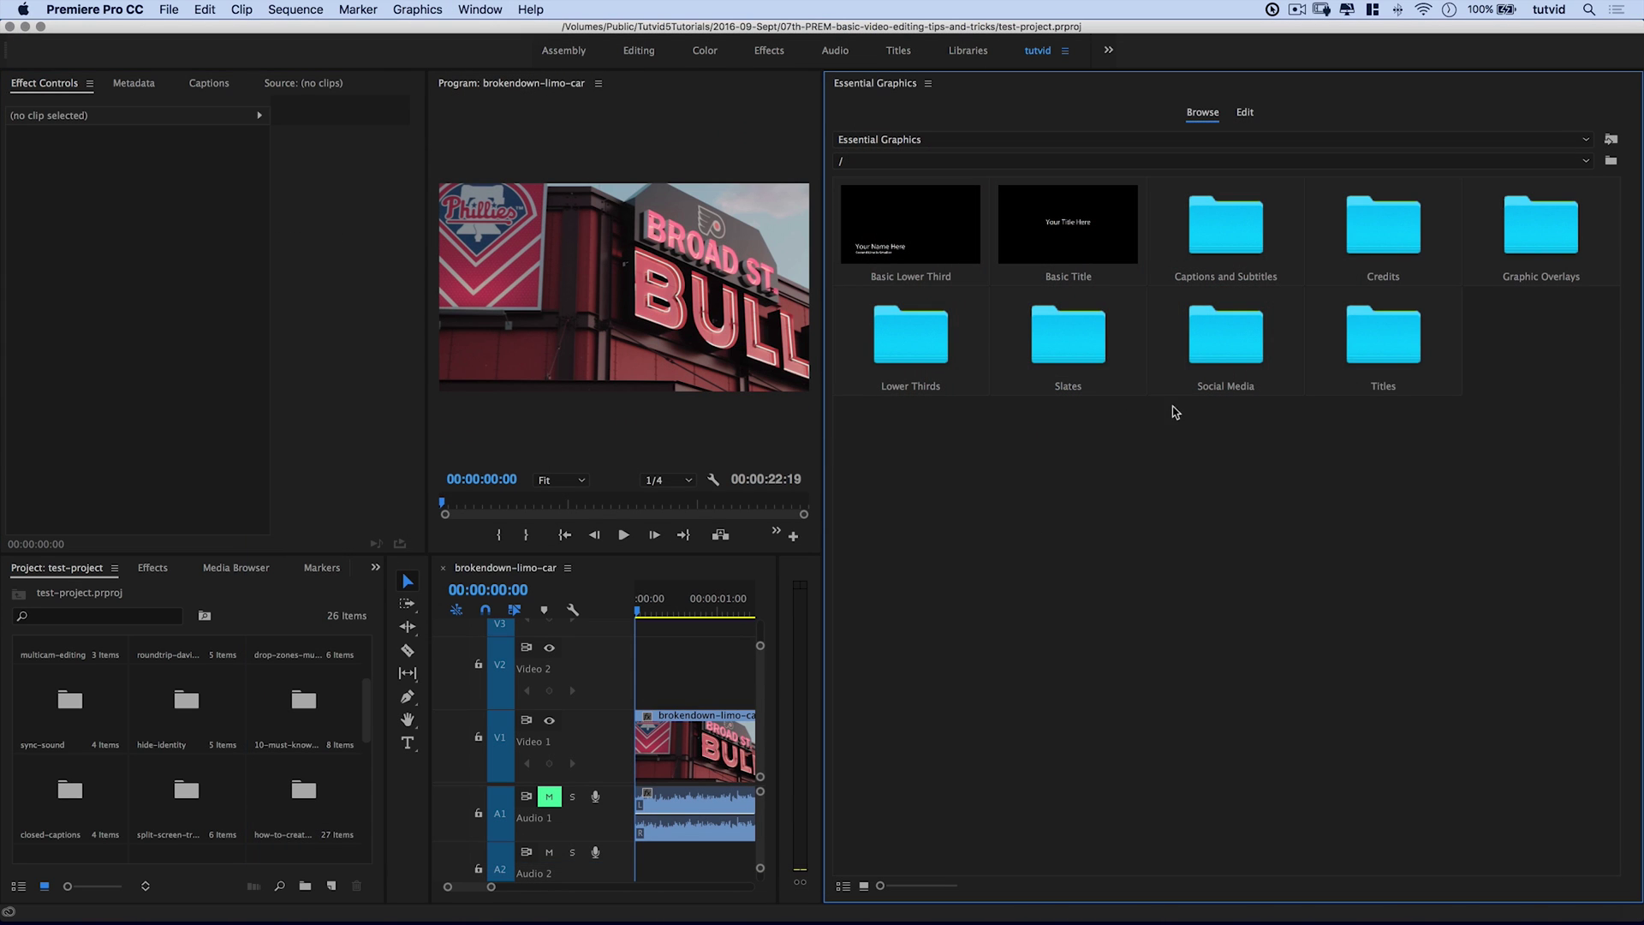
pyautogui.moveTo(822, 479); pyautogui.dragTo(1450, 391)
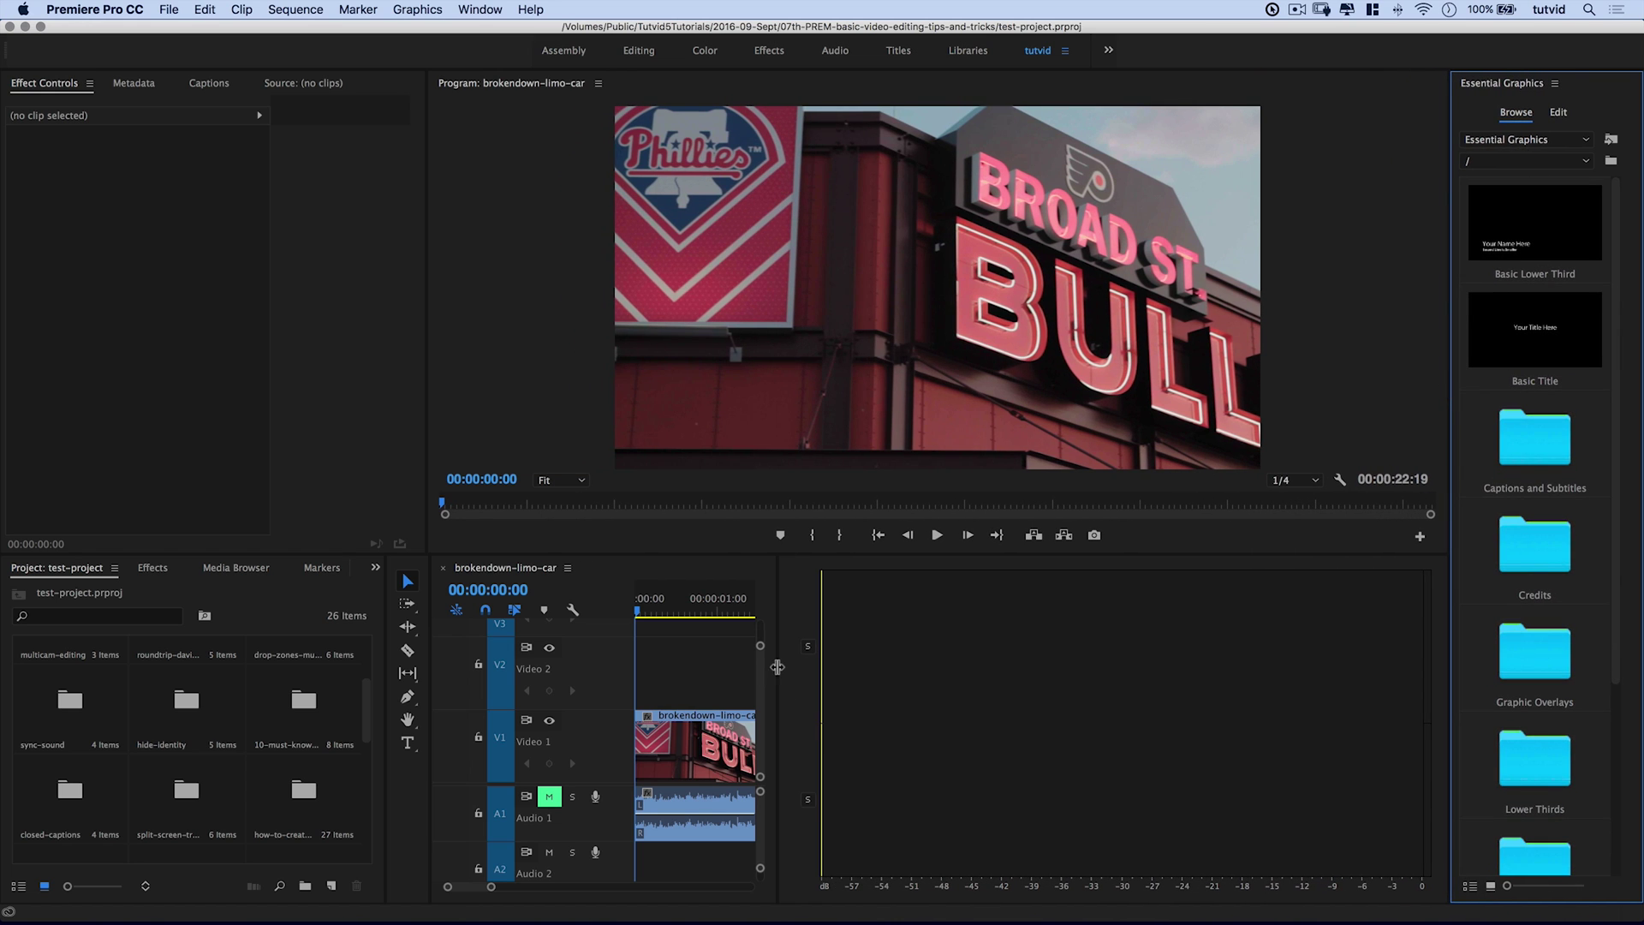
pyautogui.moveTo(777, 667); pyautogui.dragTo(1378, 664)
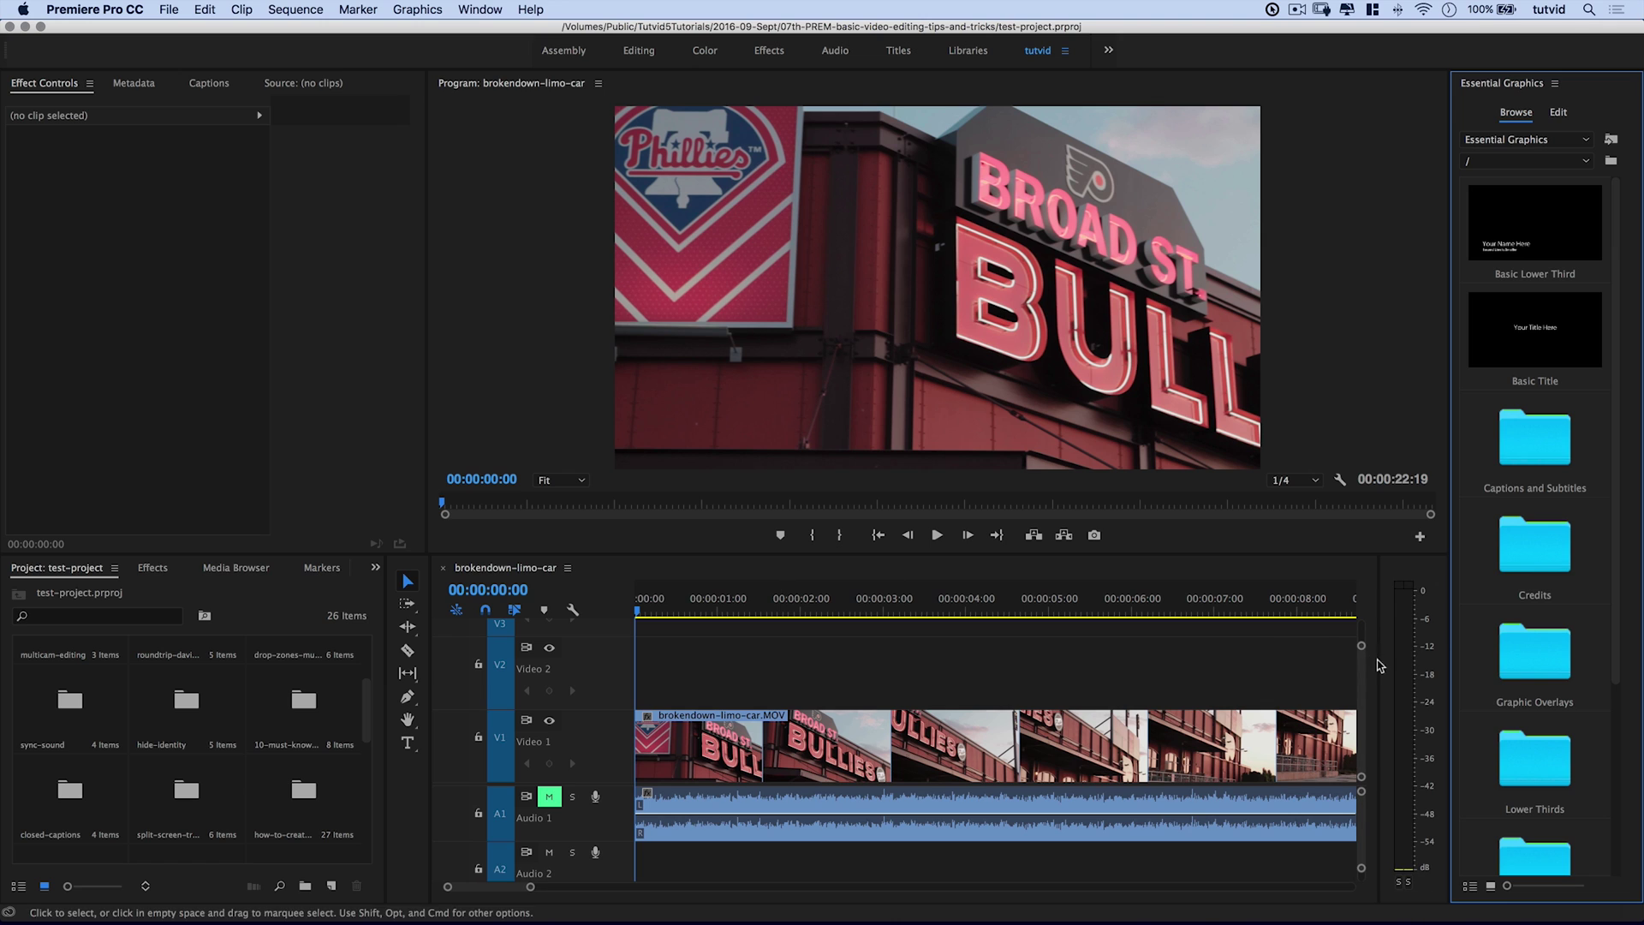
pyautogui.click(1558, 114)
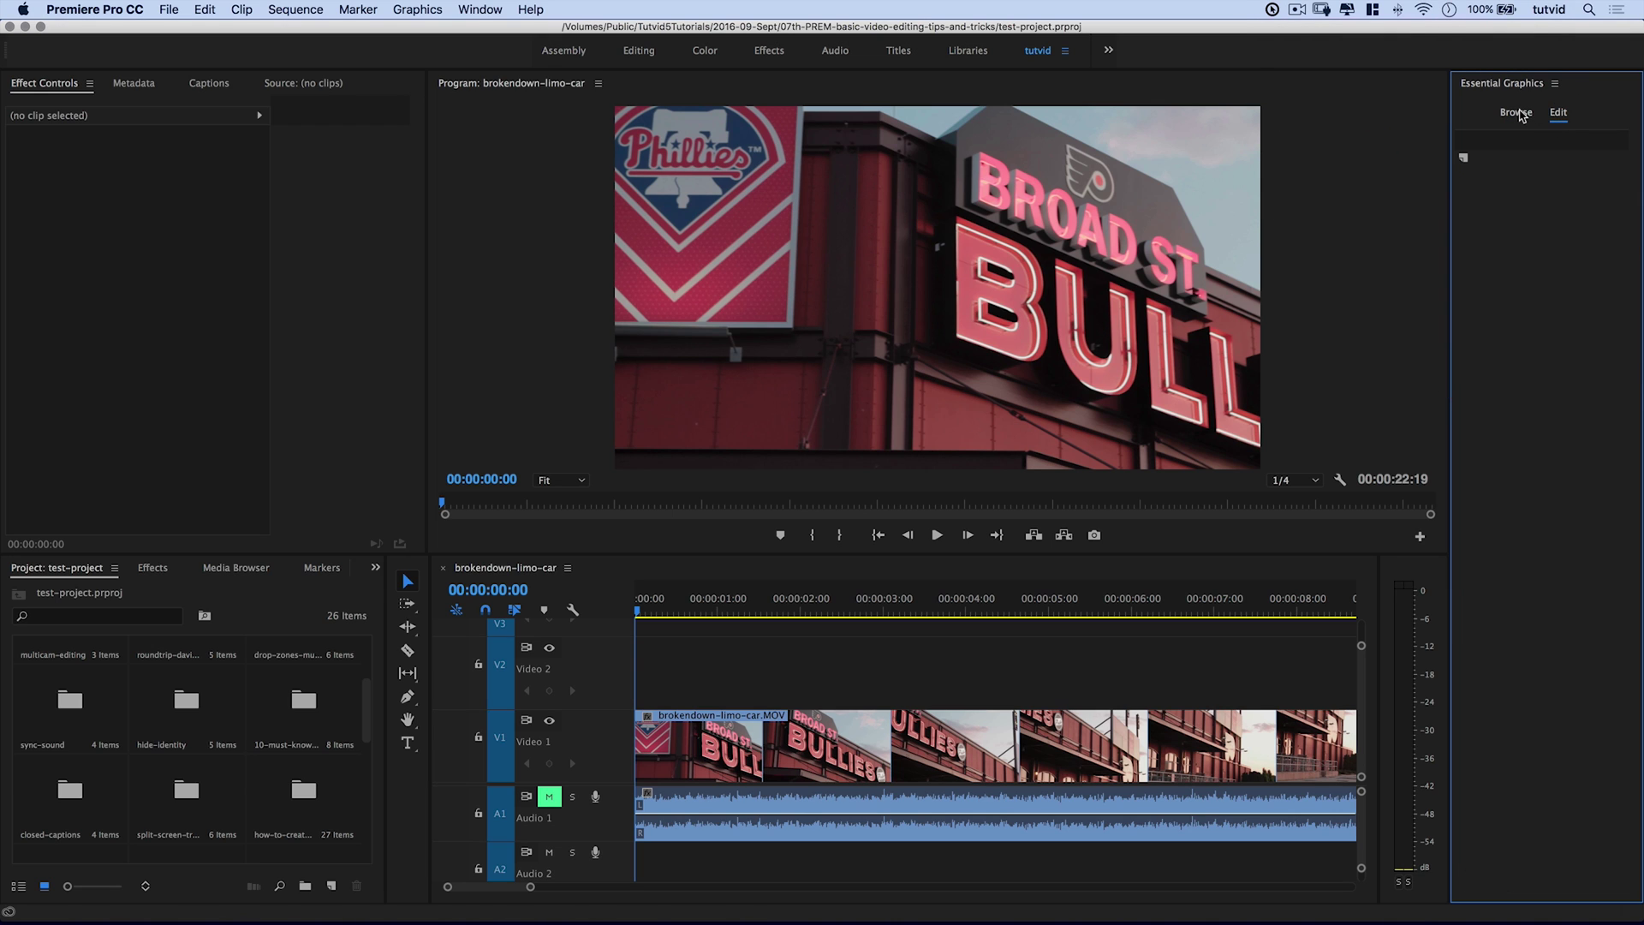
pyautogui.click(1518, 113)
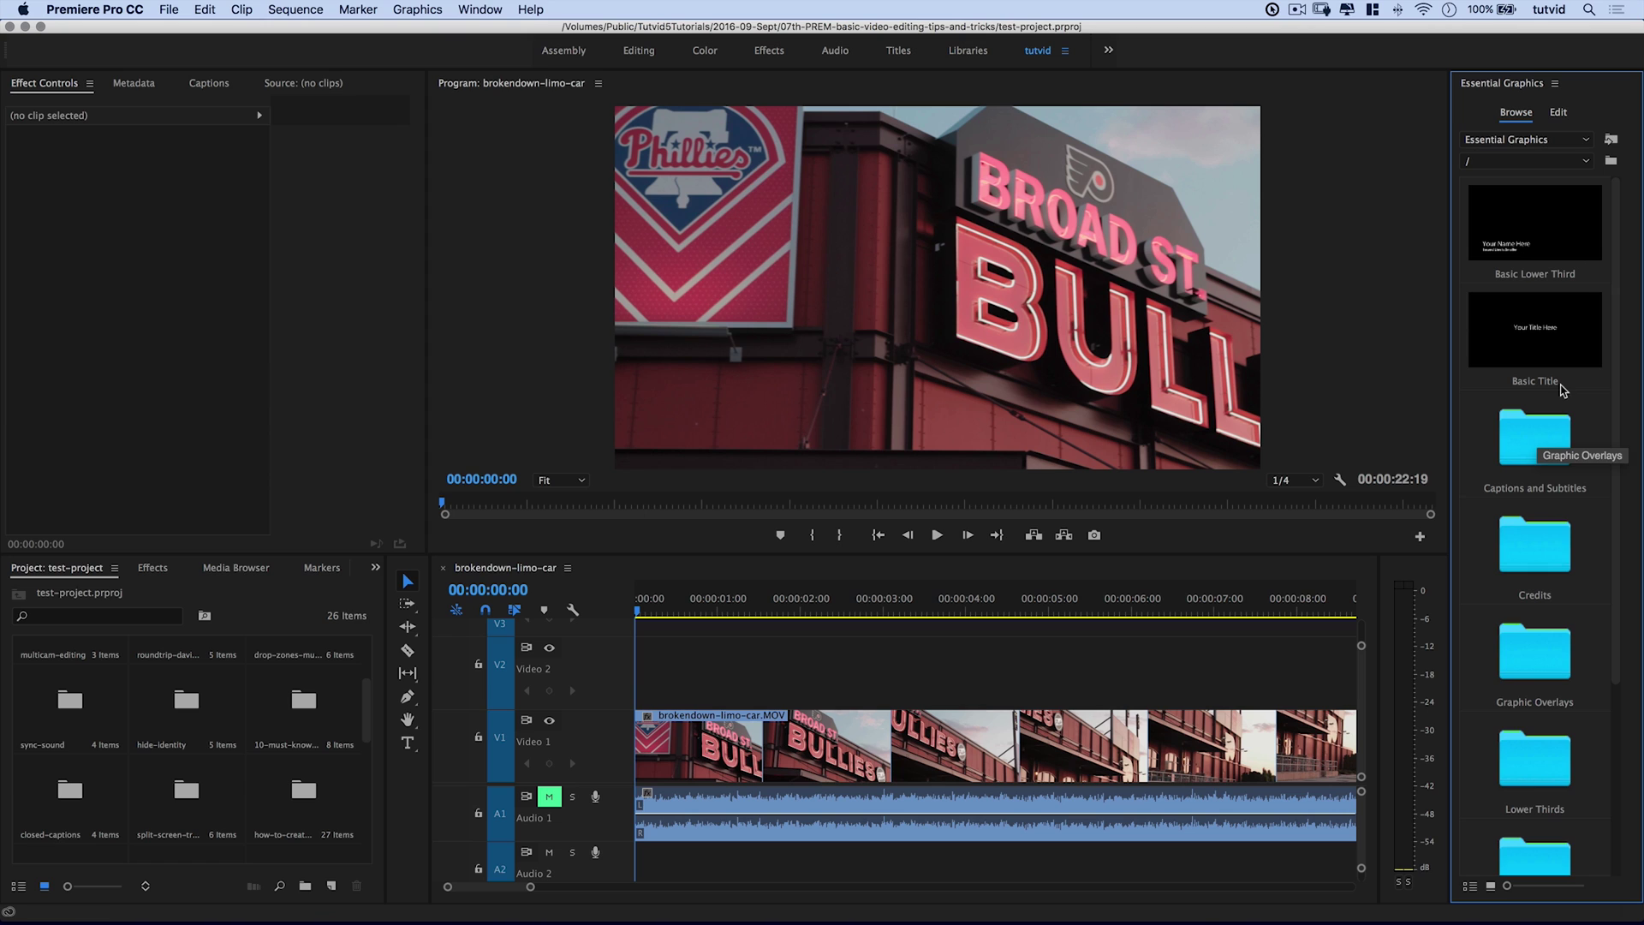
# - View the Credits templates, then scroll through the Graphic Overlays folder
pyautogui.doubleClick(1532, 561)
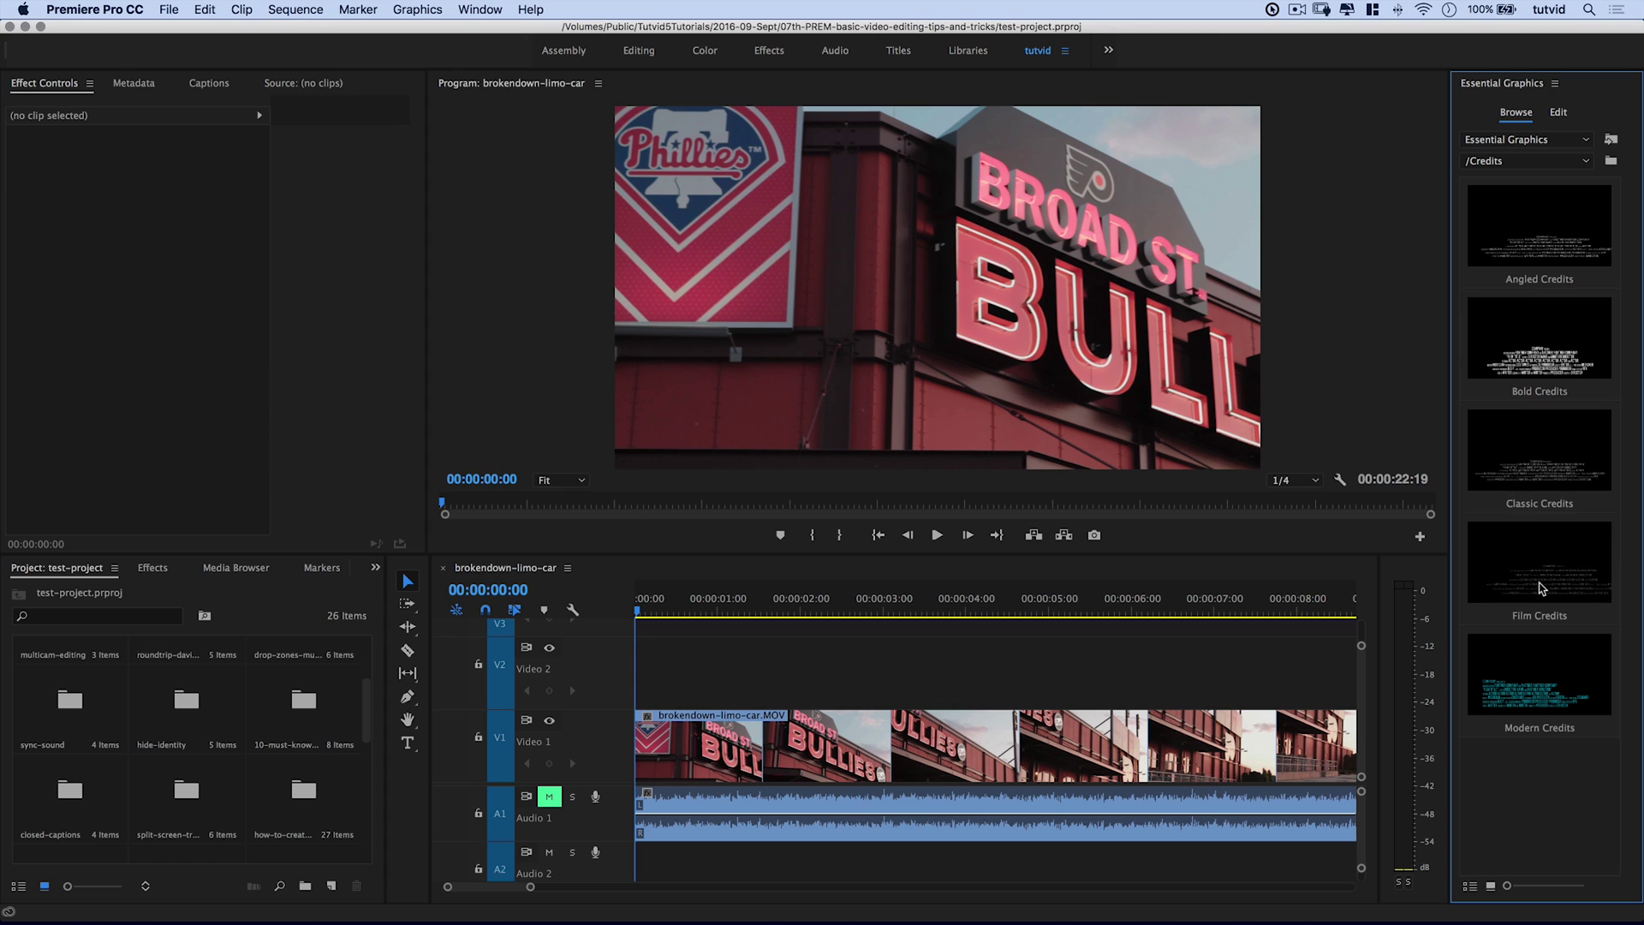
pyautogui.click(1554, 161)
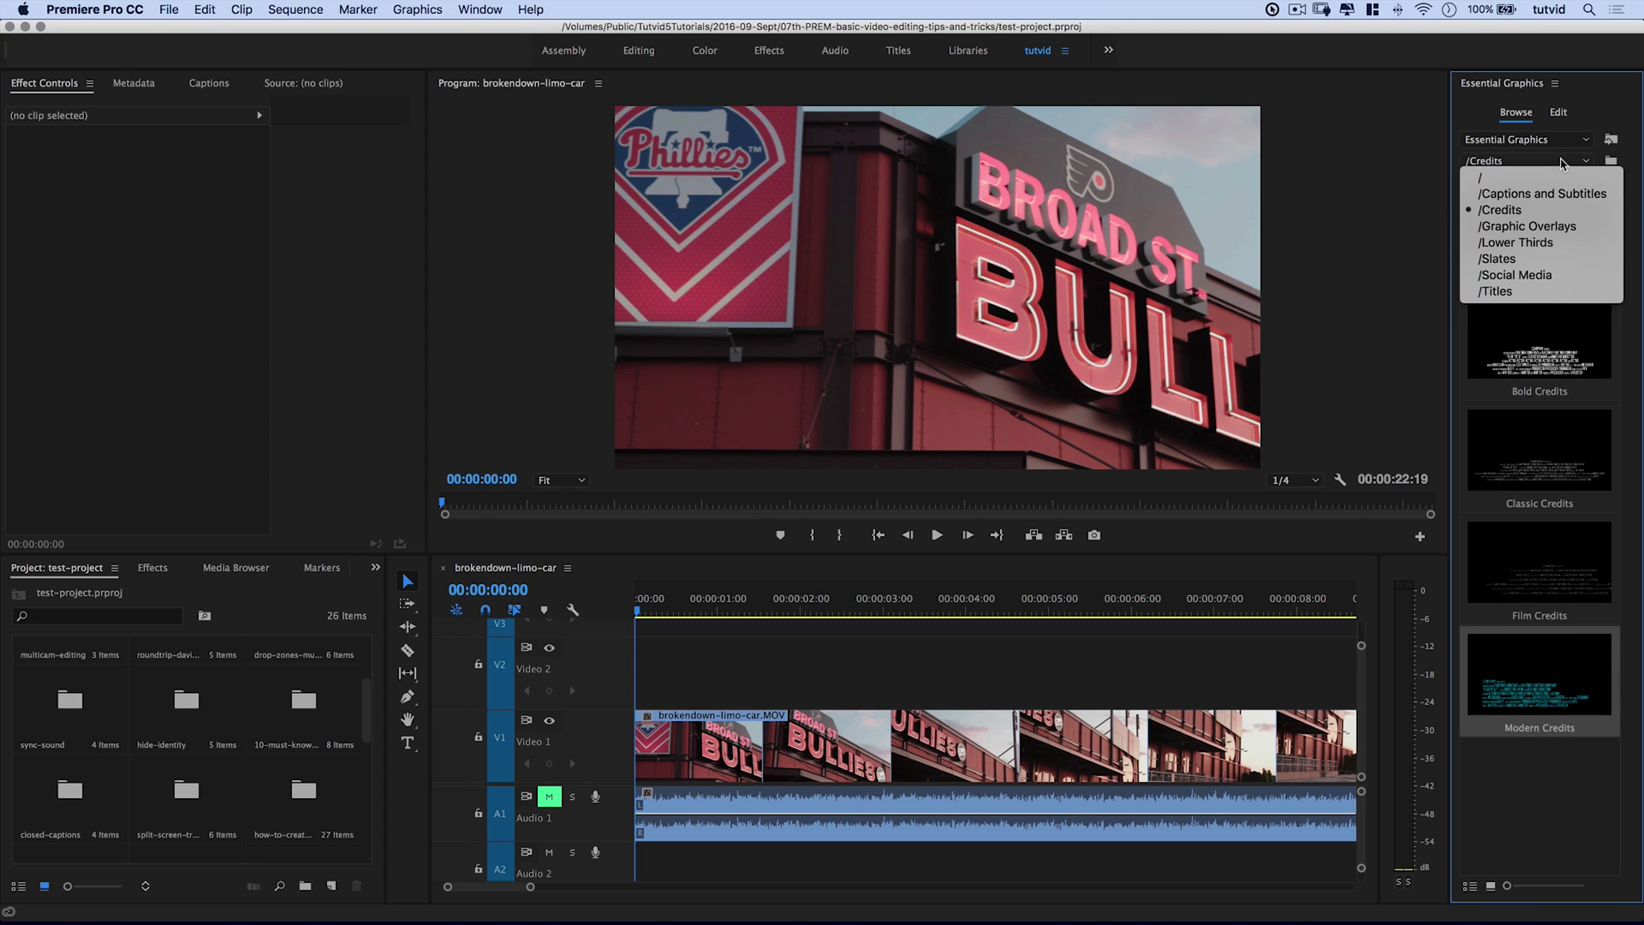
pyautogui.click(1541, 226)
pyautogui.scroll(-5, 1551, 557)
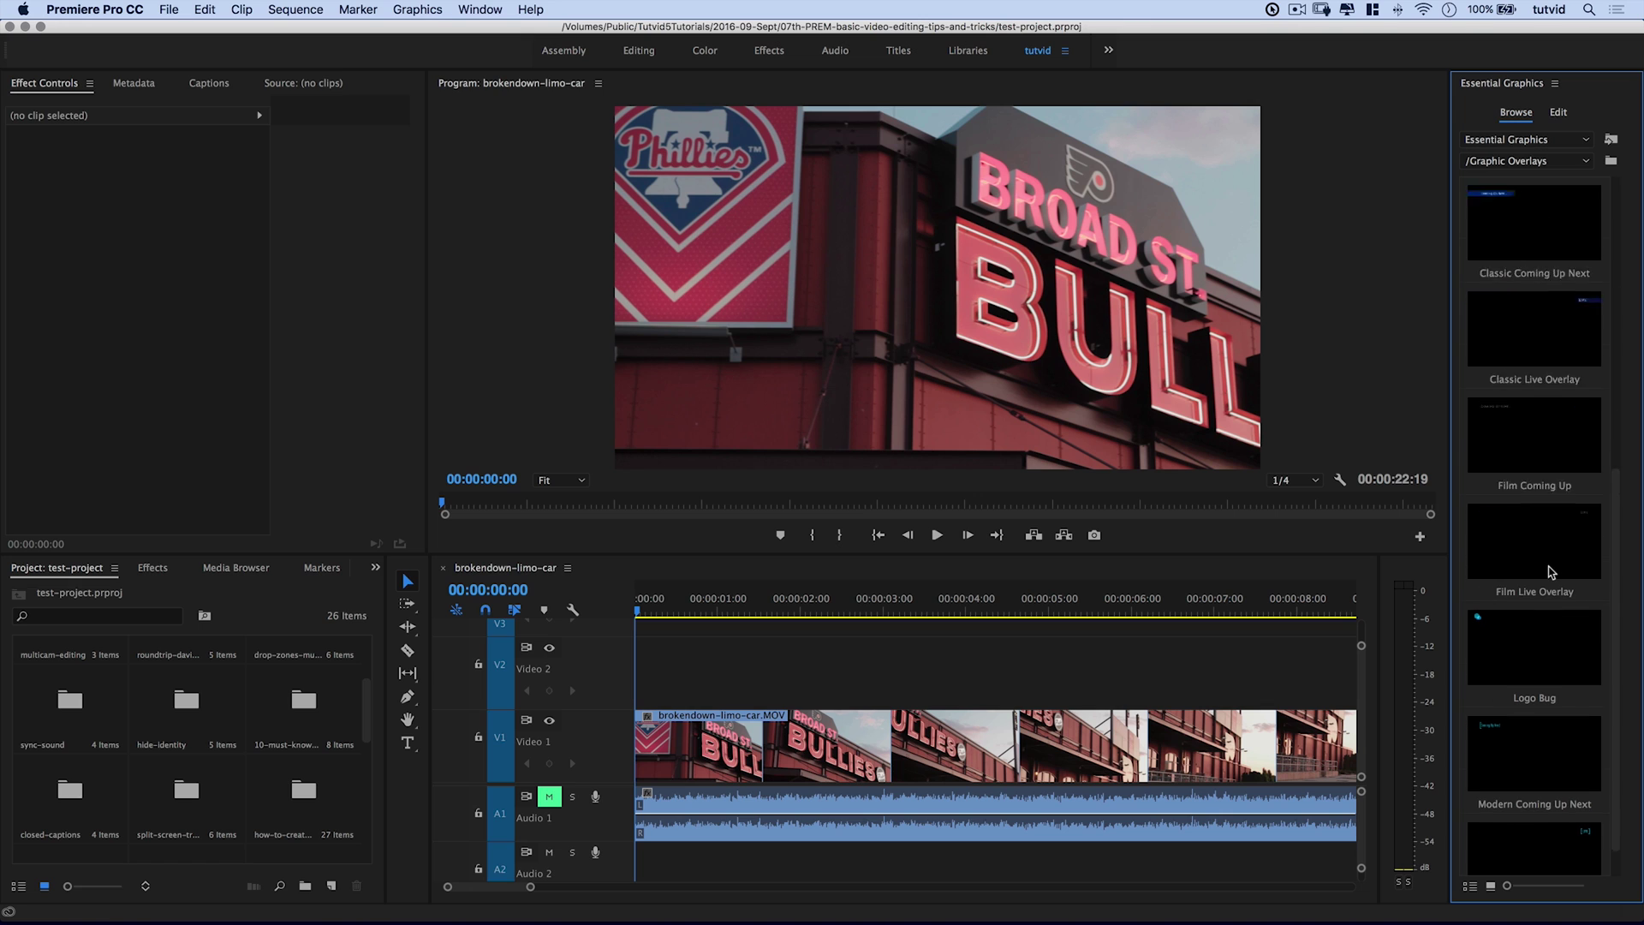
pyautogui.scroll(-2, 1564, 460)
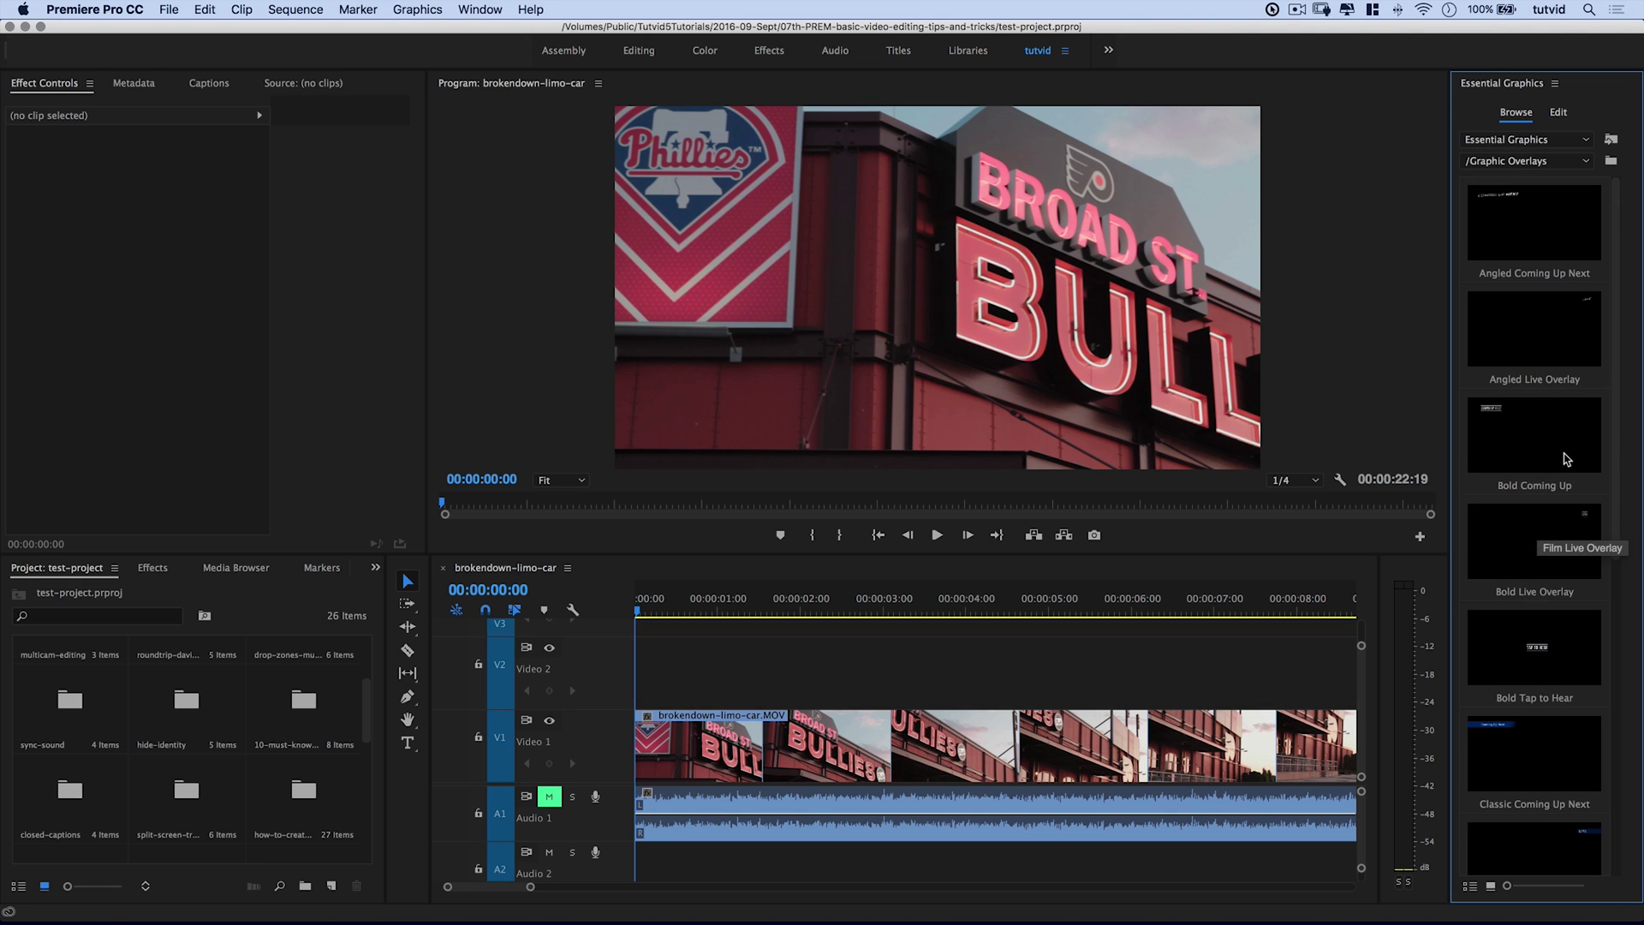
pyautogui.scroll(6, 1542, 563)
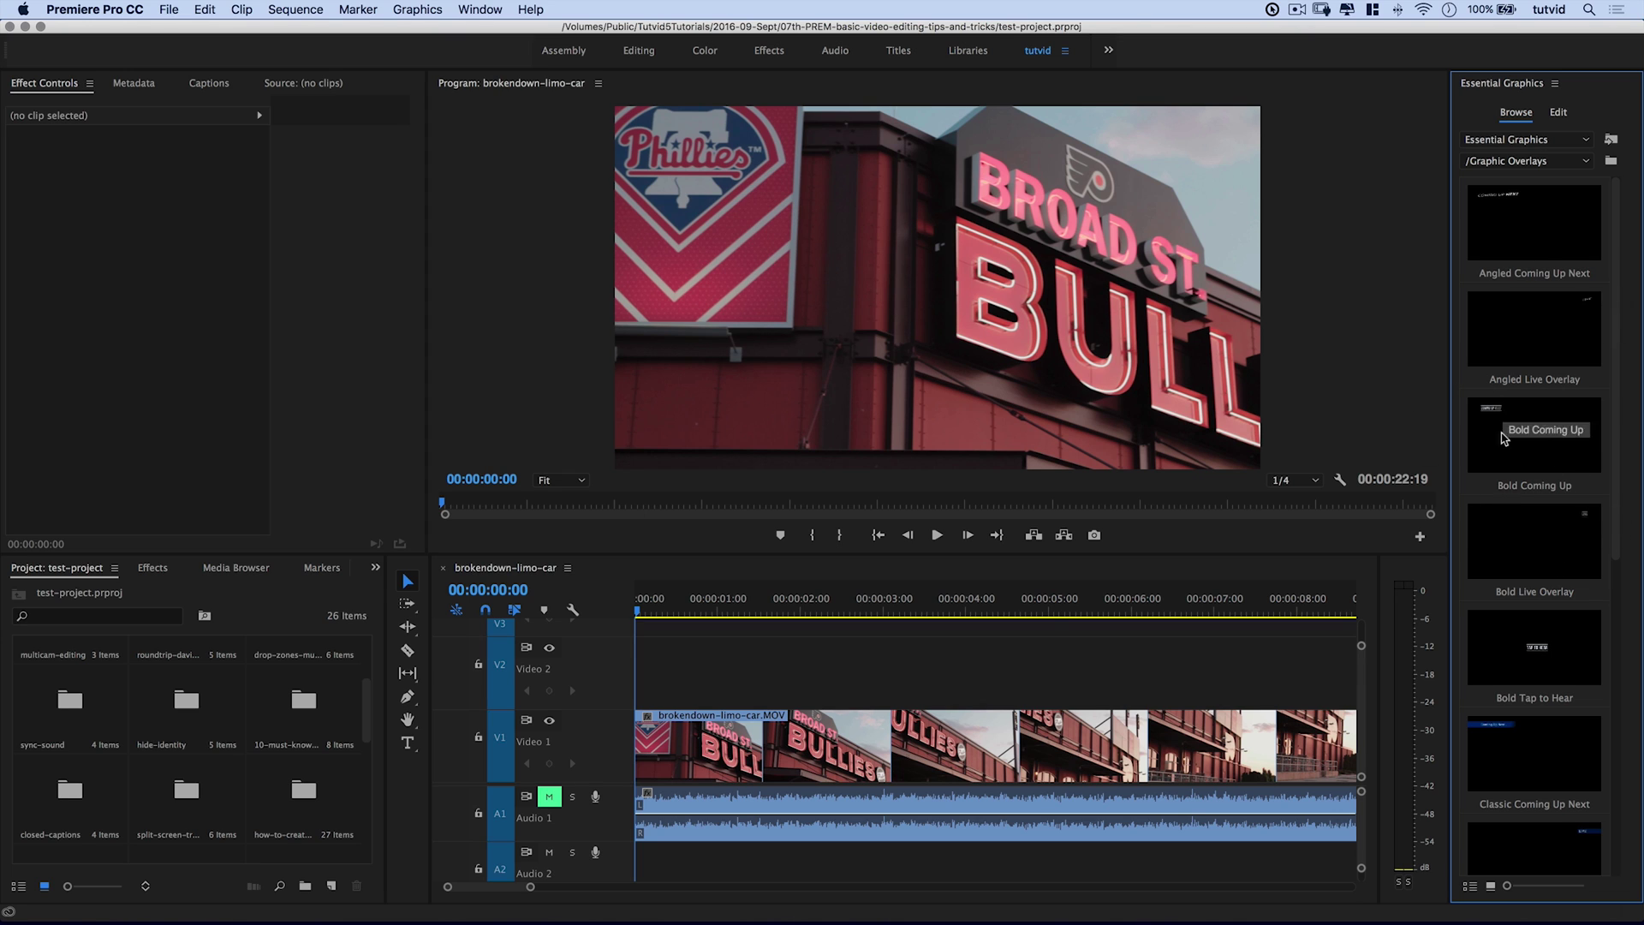
# - Switch the template browser to Lower Thirds, scroll through it, then view Slates
pyautogui.click(1541, 163)
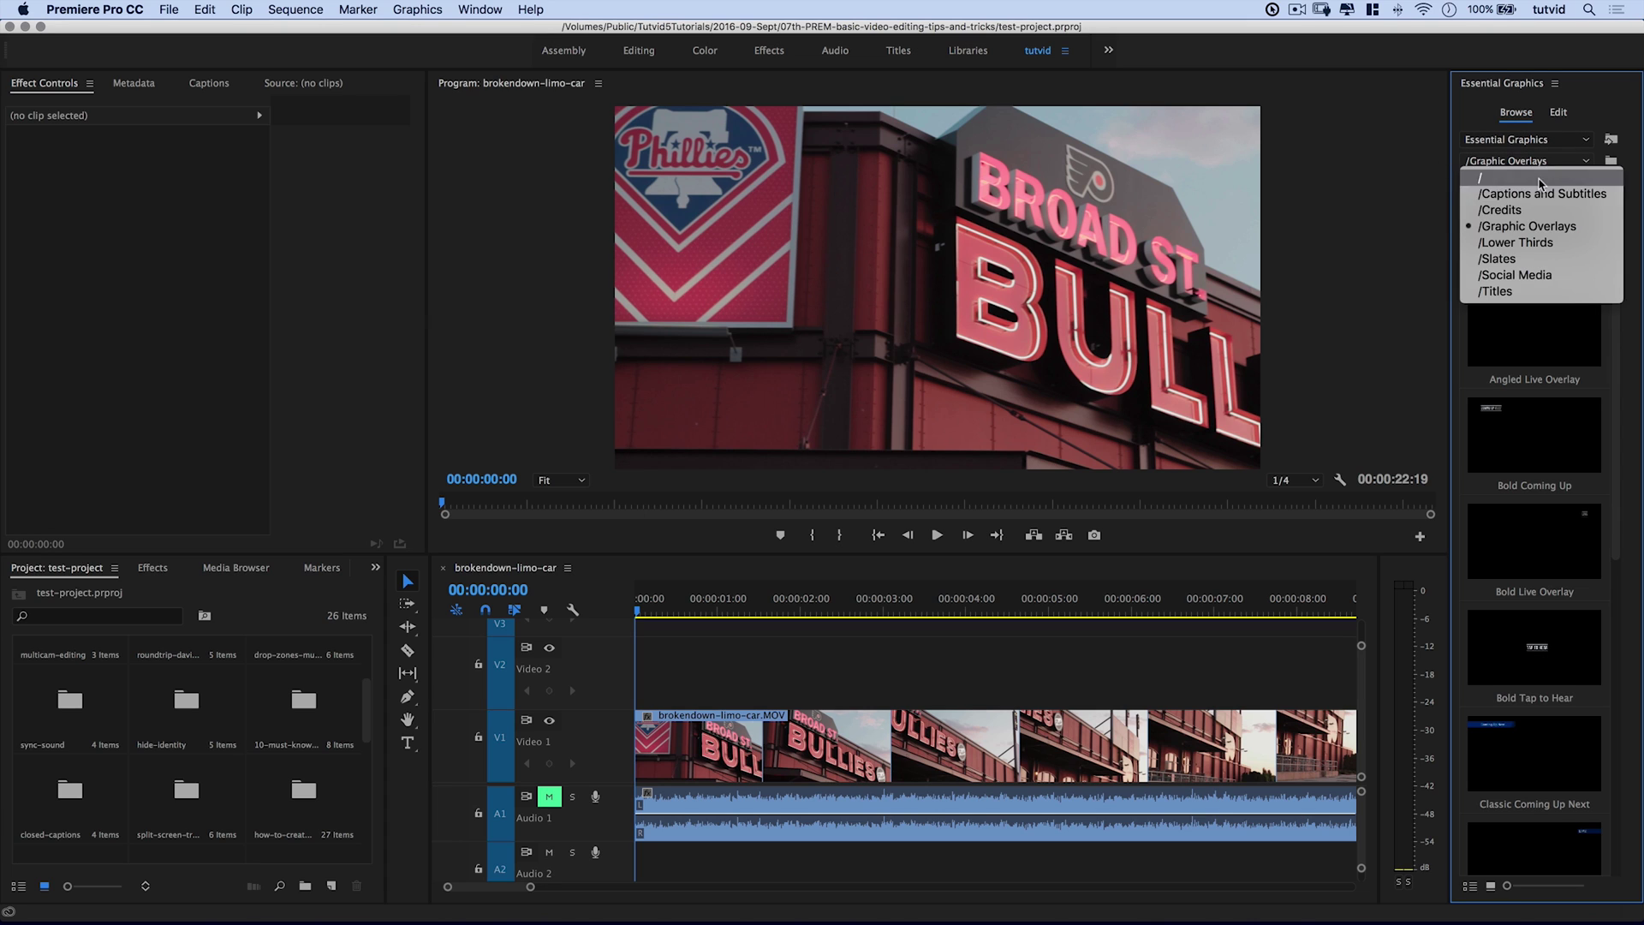
pyautogui.click(1526, 244)
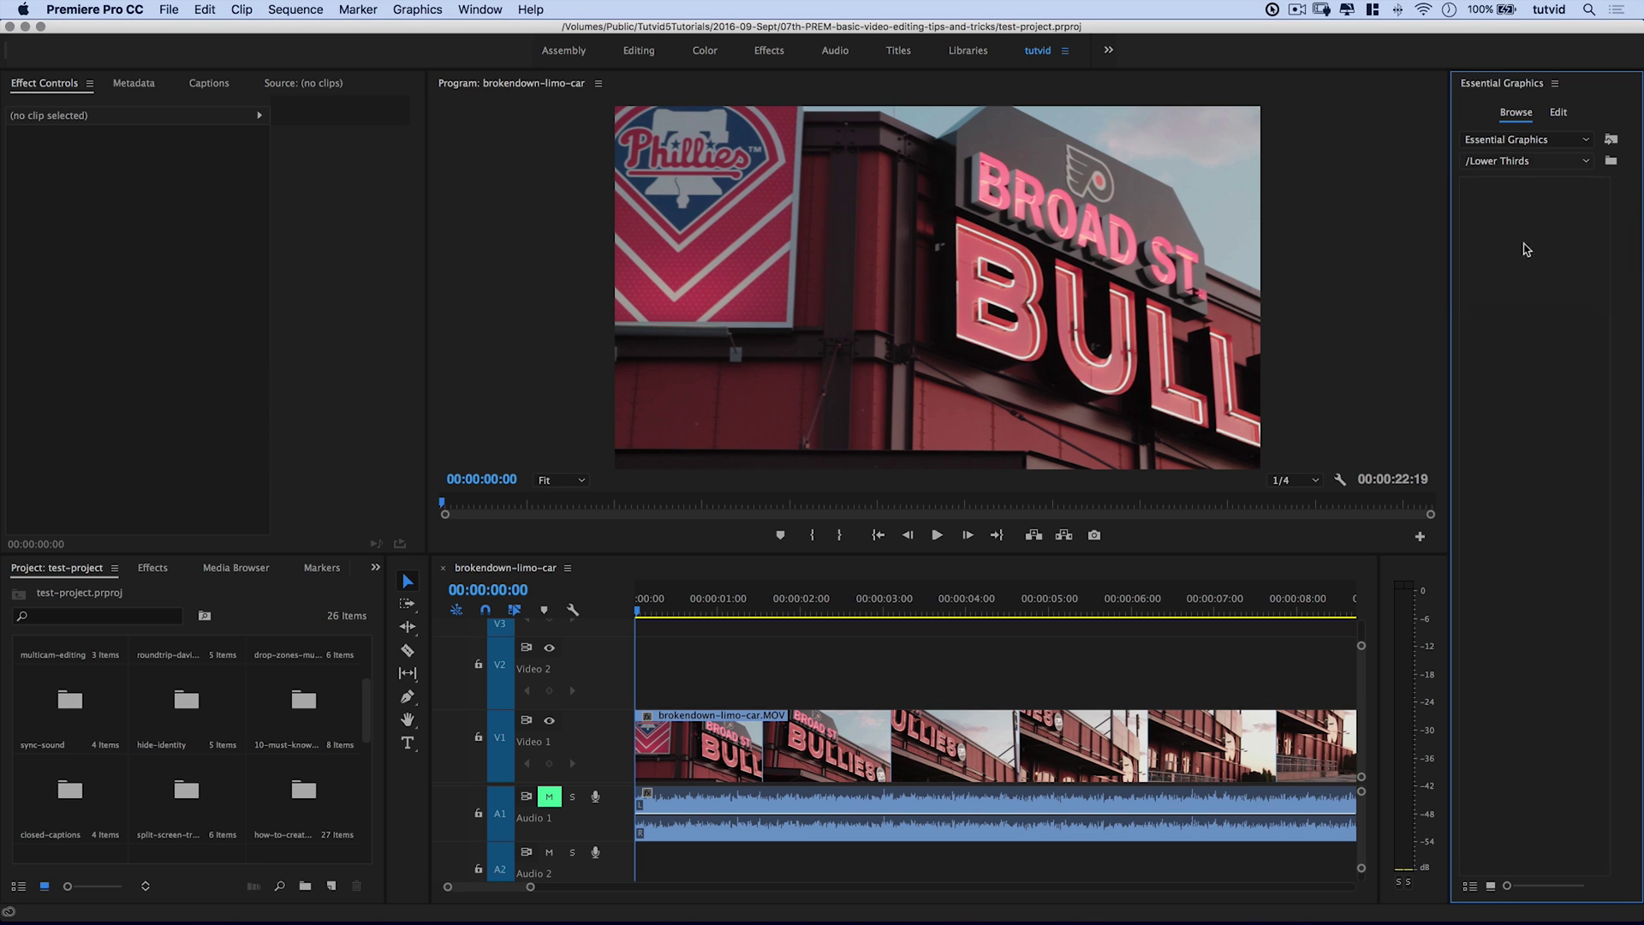
pyautogui.scroll(-10, 1504, 526)
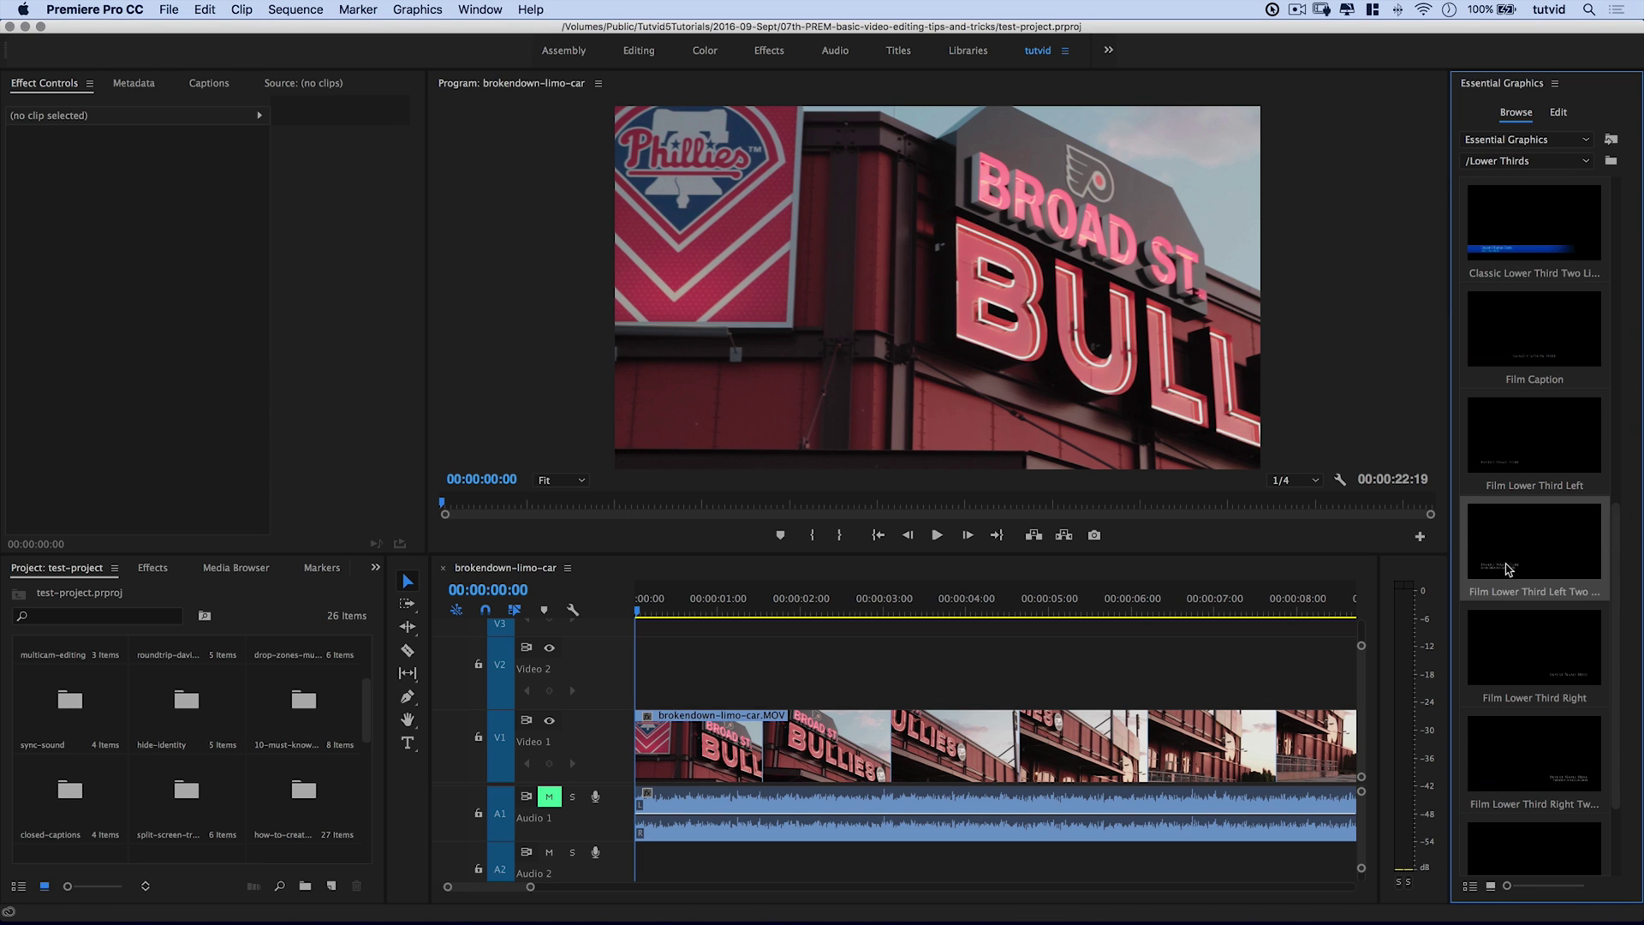
pyautogui.scroll(10, 1562, 452)
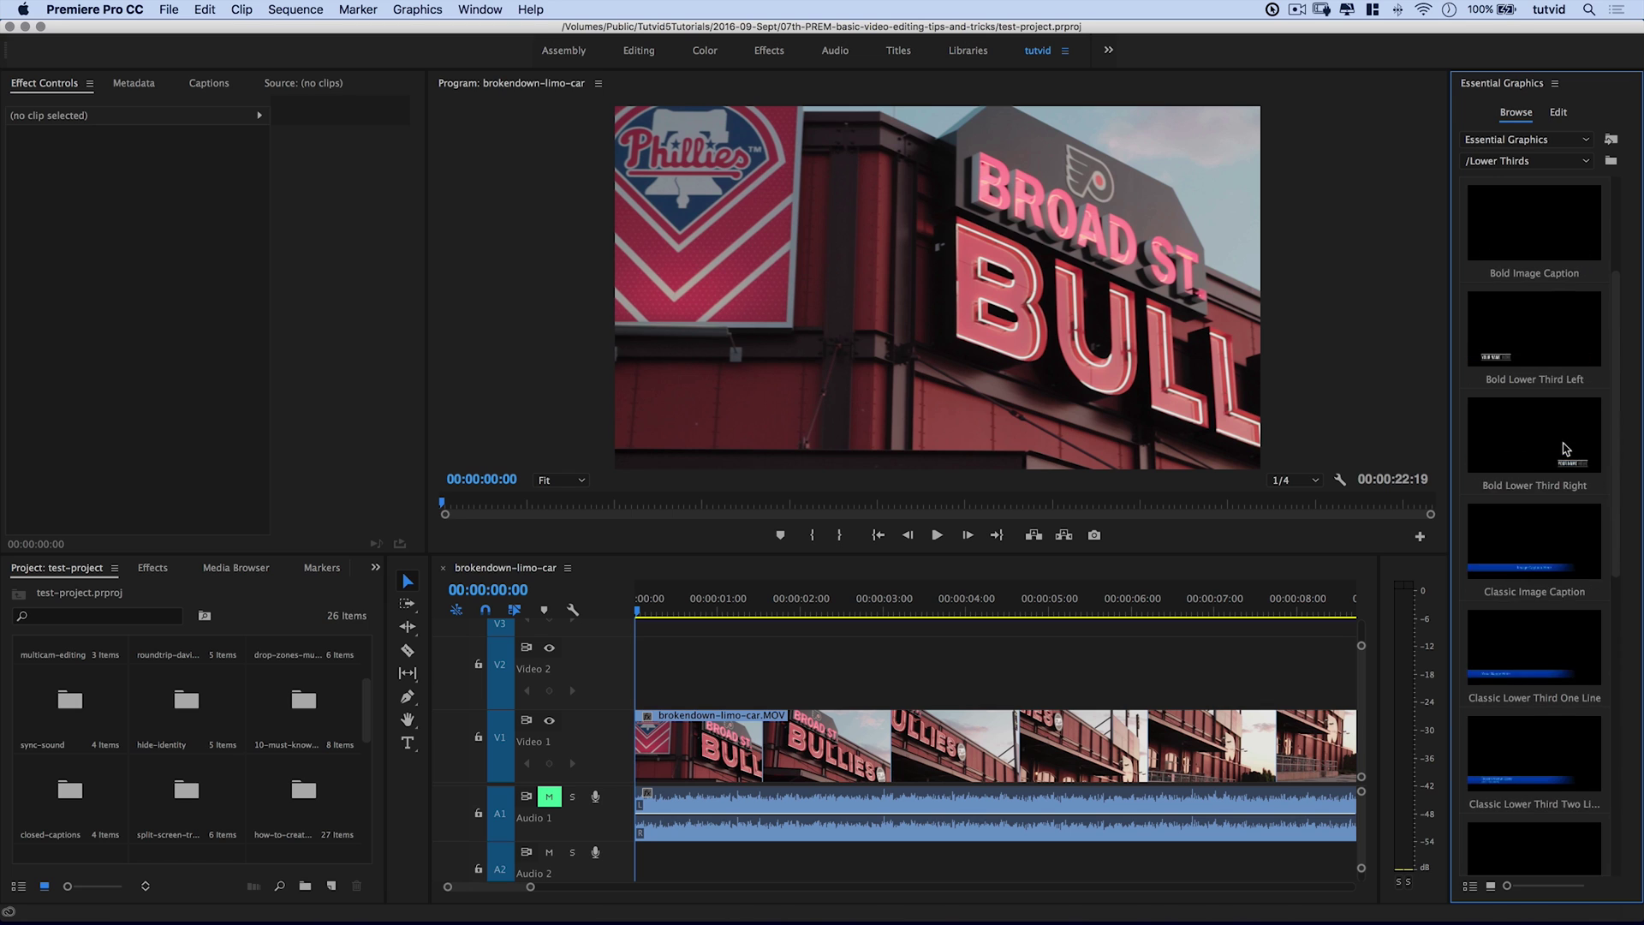
pyautogui.click(1554, 161)
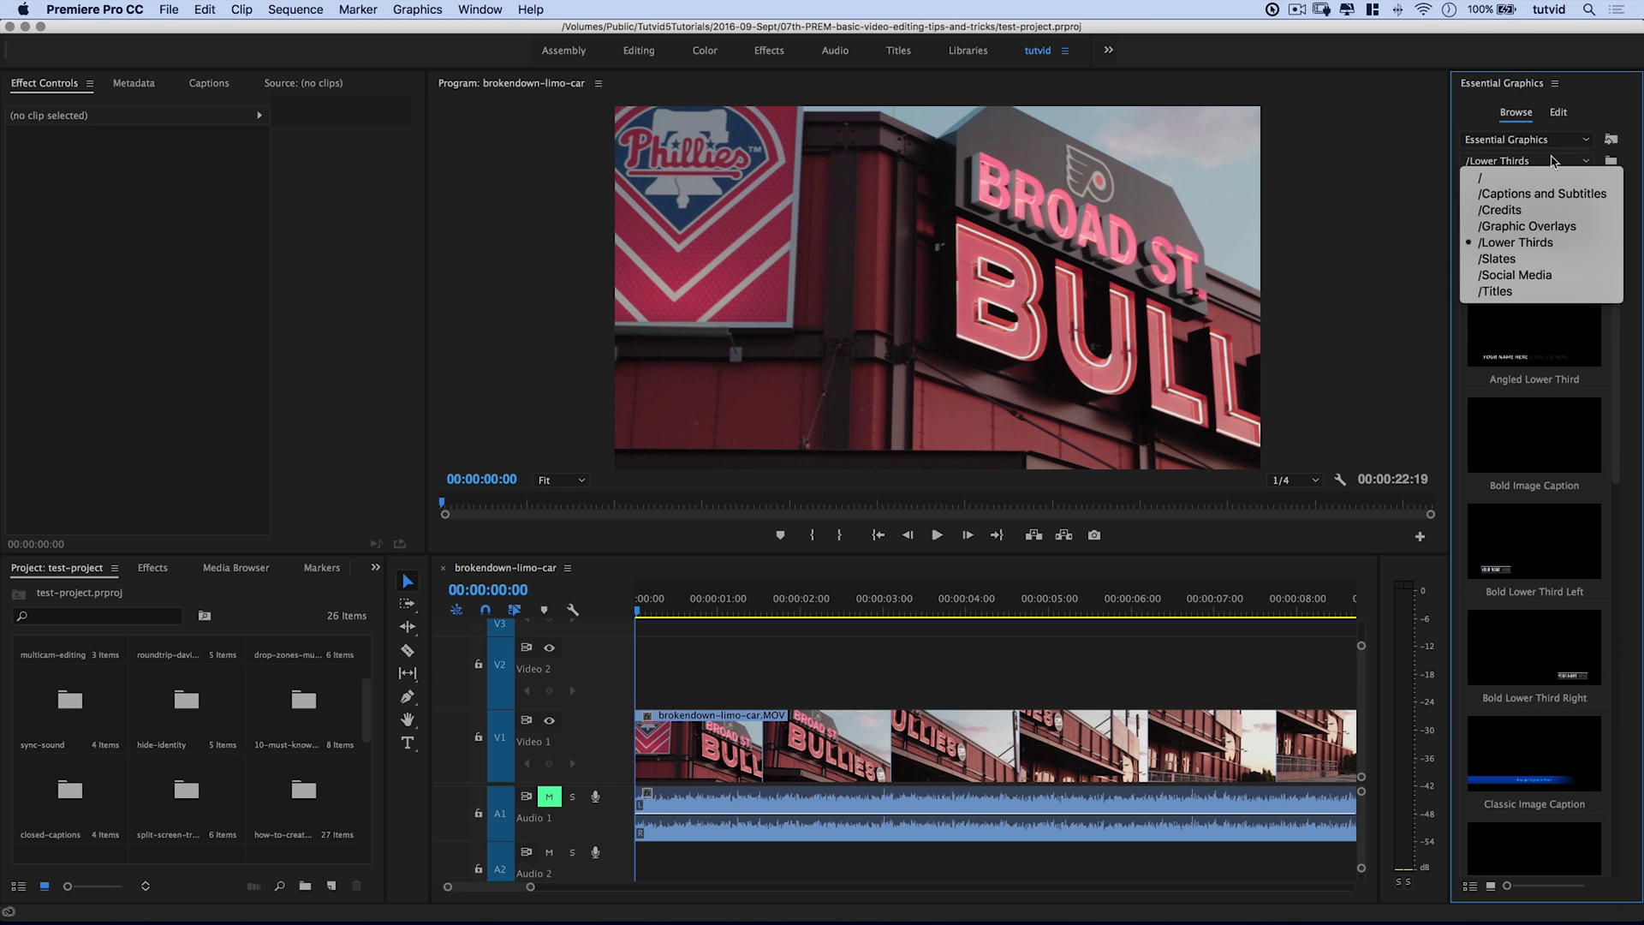
pyautogui.click(1533, 259)
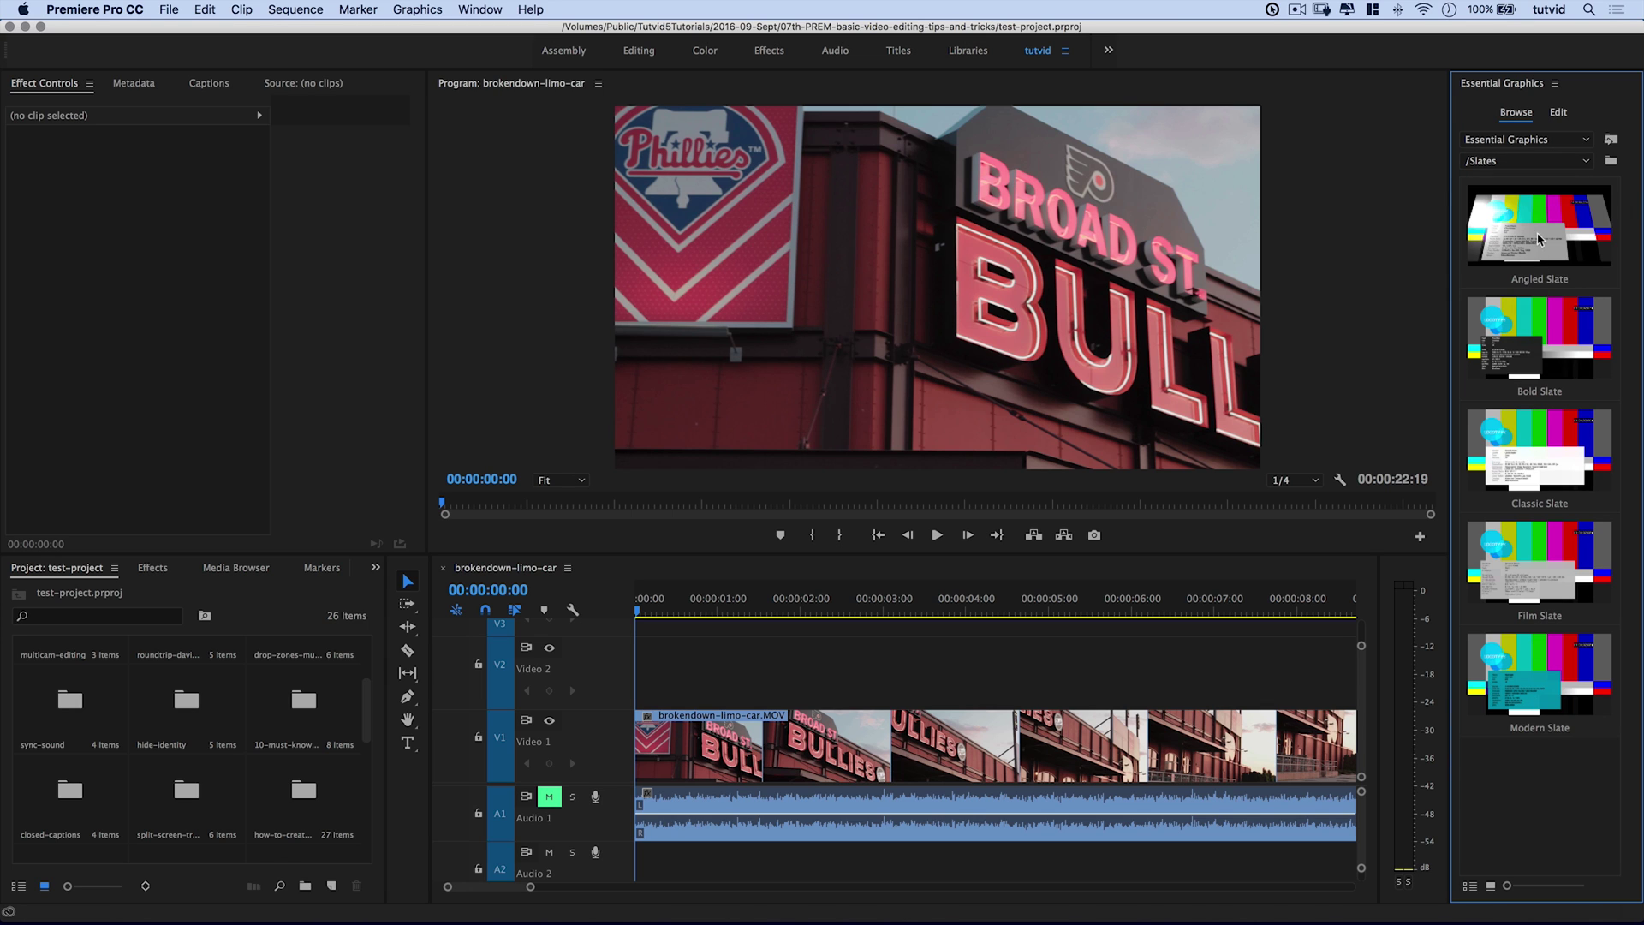
# - View the Social Media templates, then the Titles folder, and select Bold Title
pyautogui.click(1514, 162)
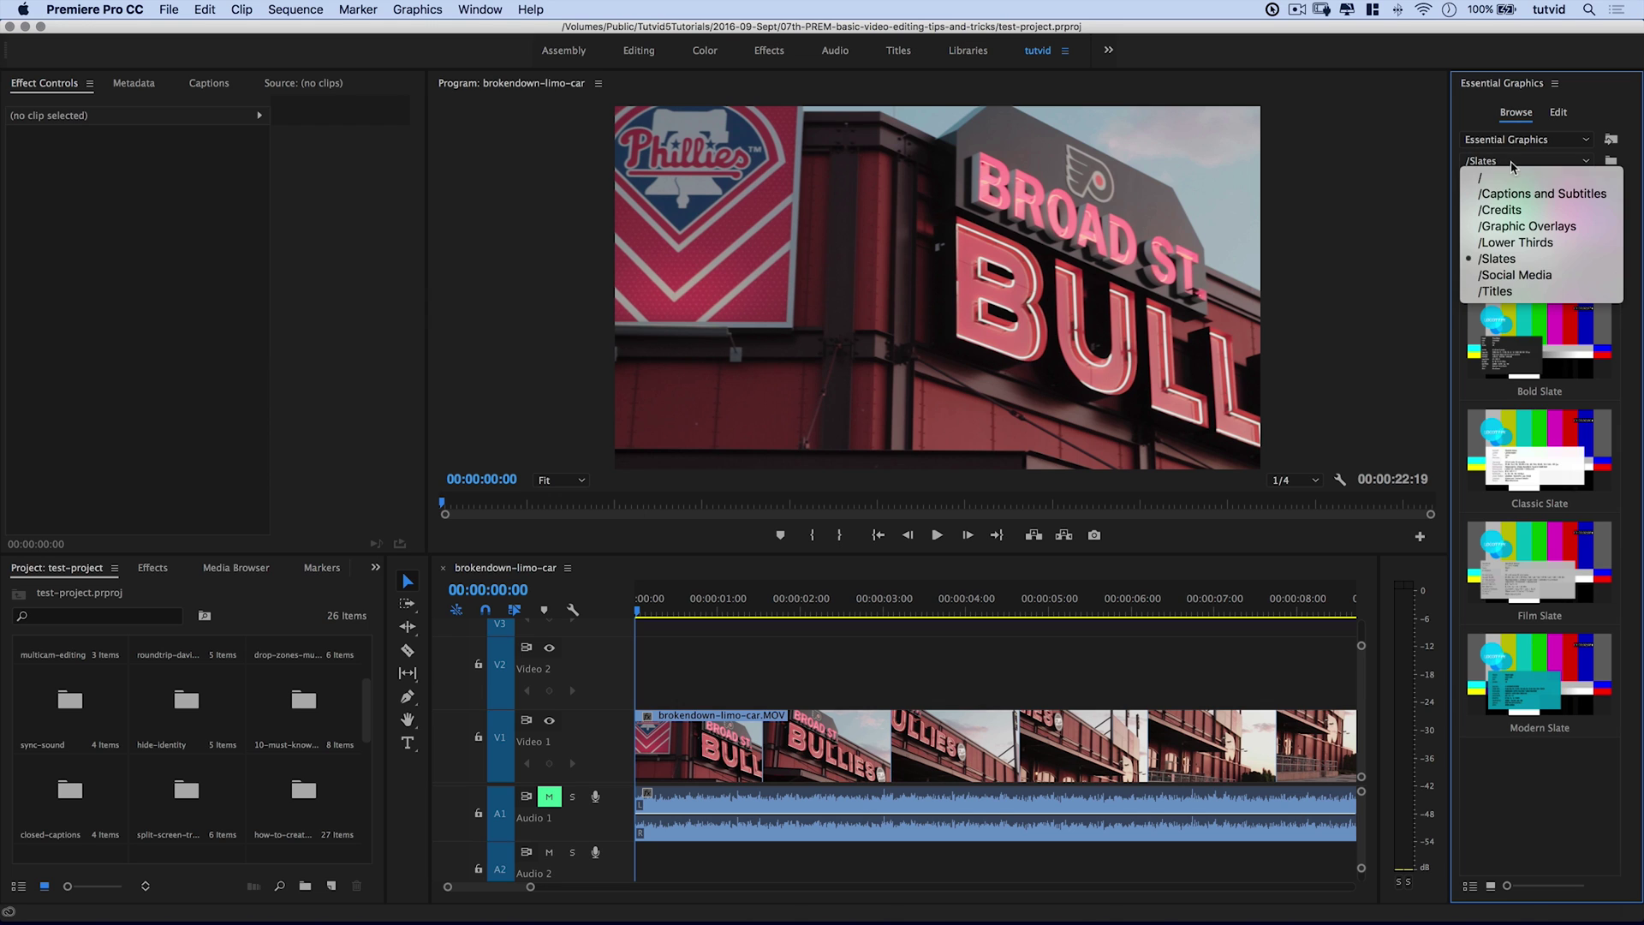
pyautogui.click(1523, 274)
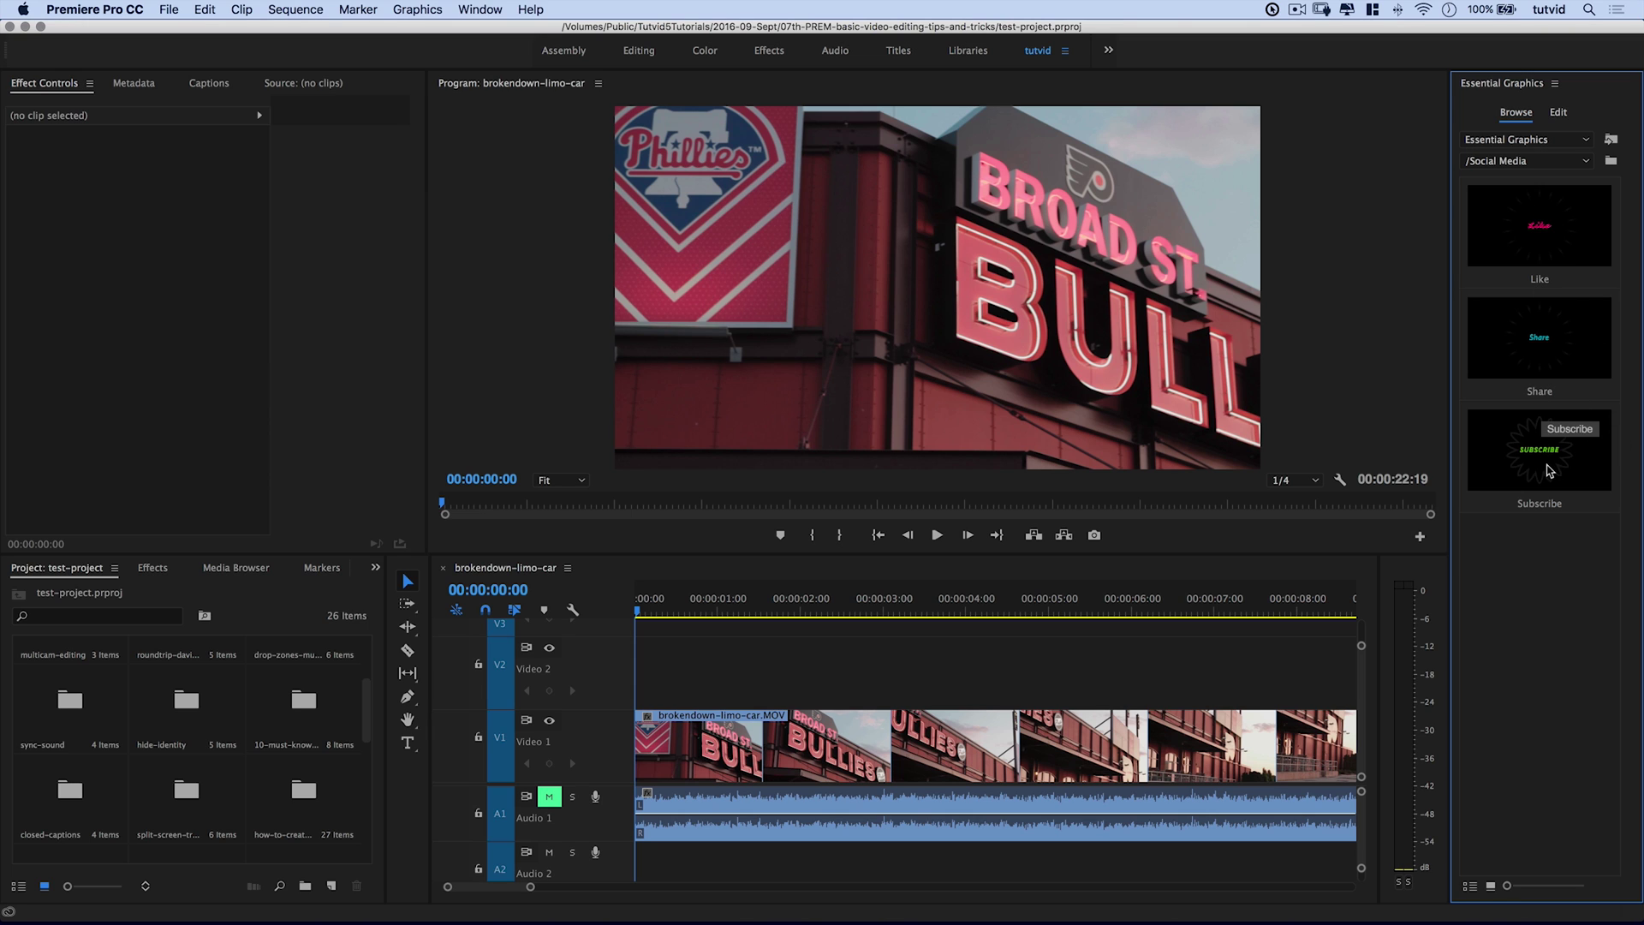
pyautogui.click(1537, 164)
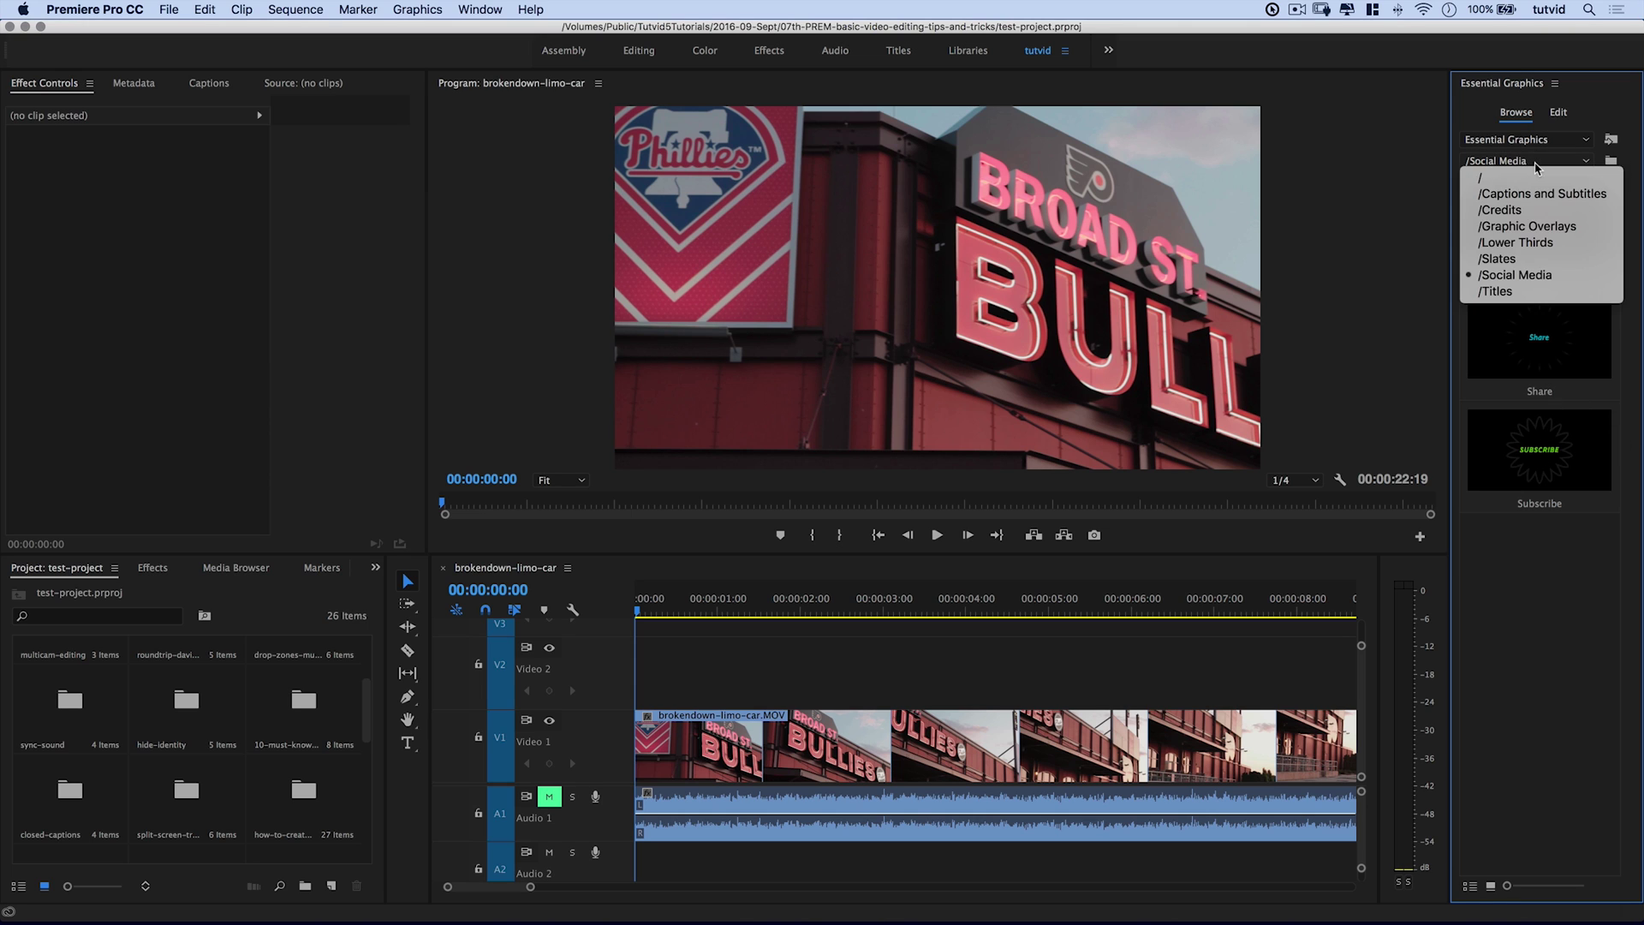
pyautogui.click(1511, 292)
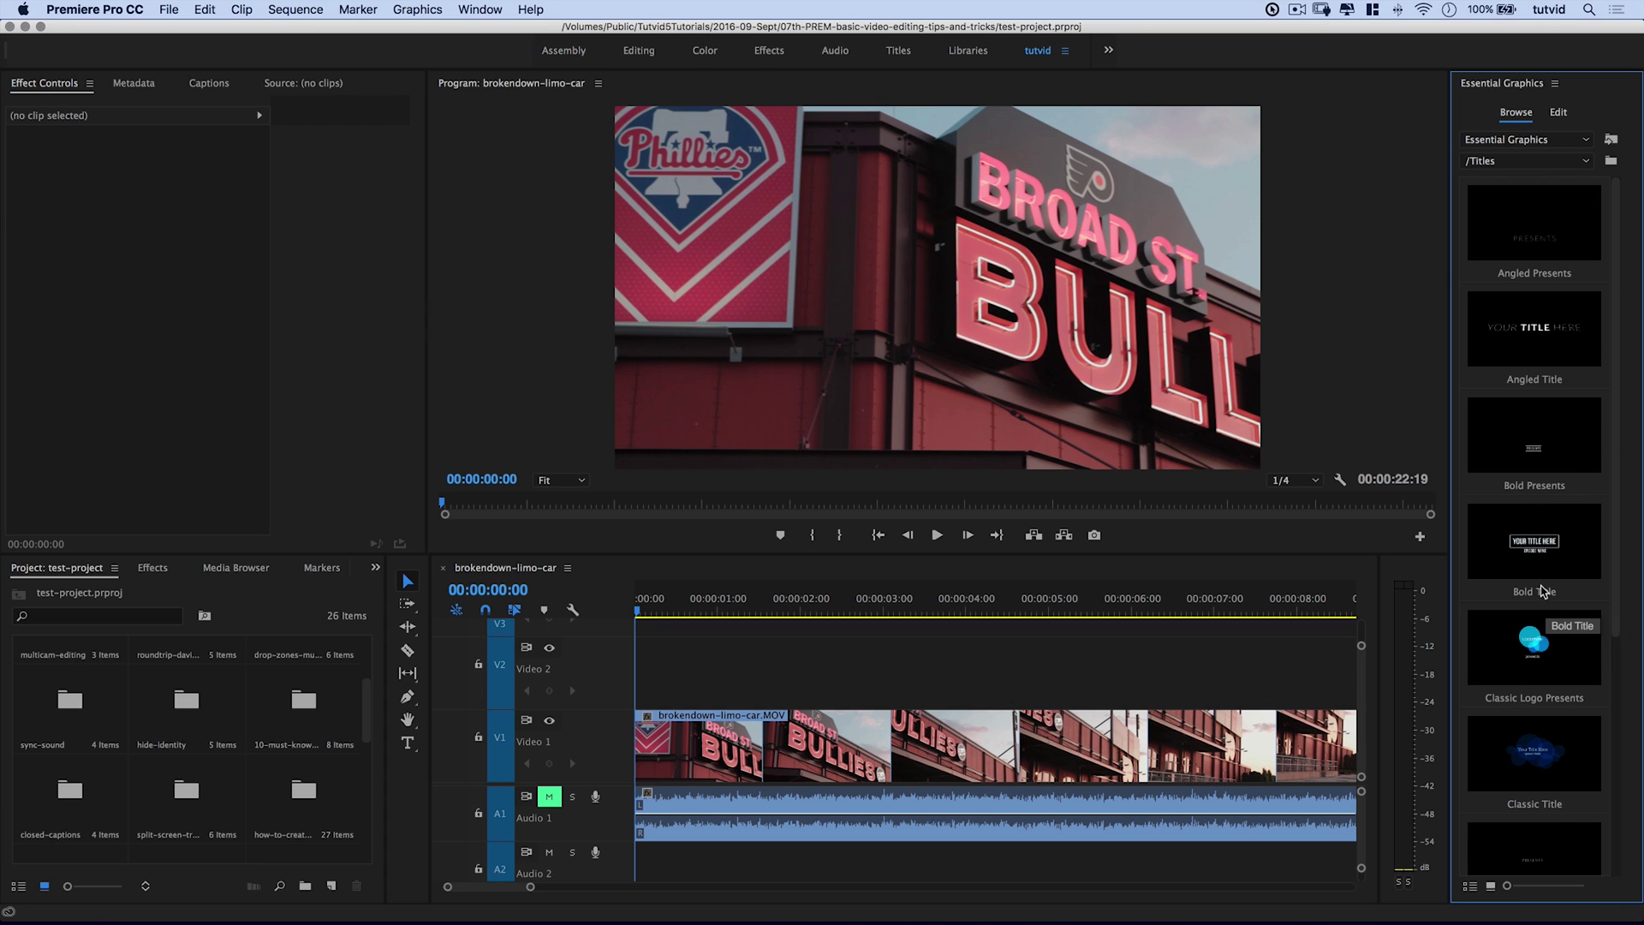
pyautogui.click(1537, 548)
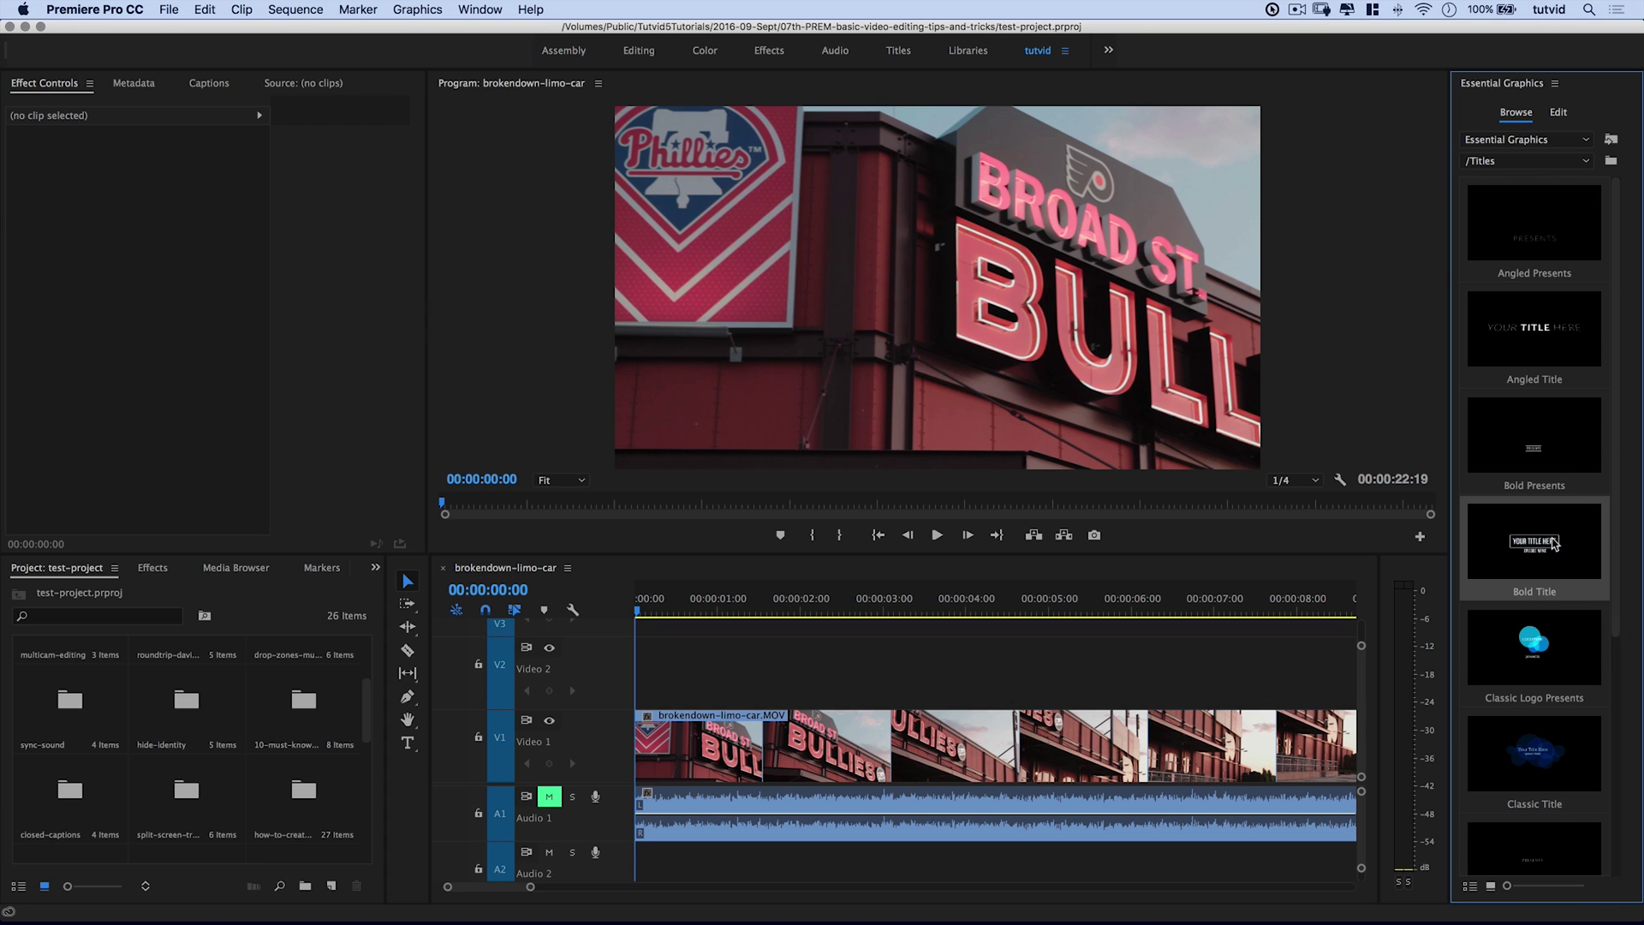
# - Place the Bold Title template on V2 at the sequence start and select the clip
pyautogui.moveTo(1554, 544); pyautogui.dragTo(607, 678)
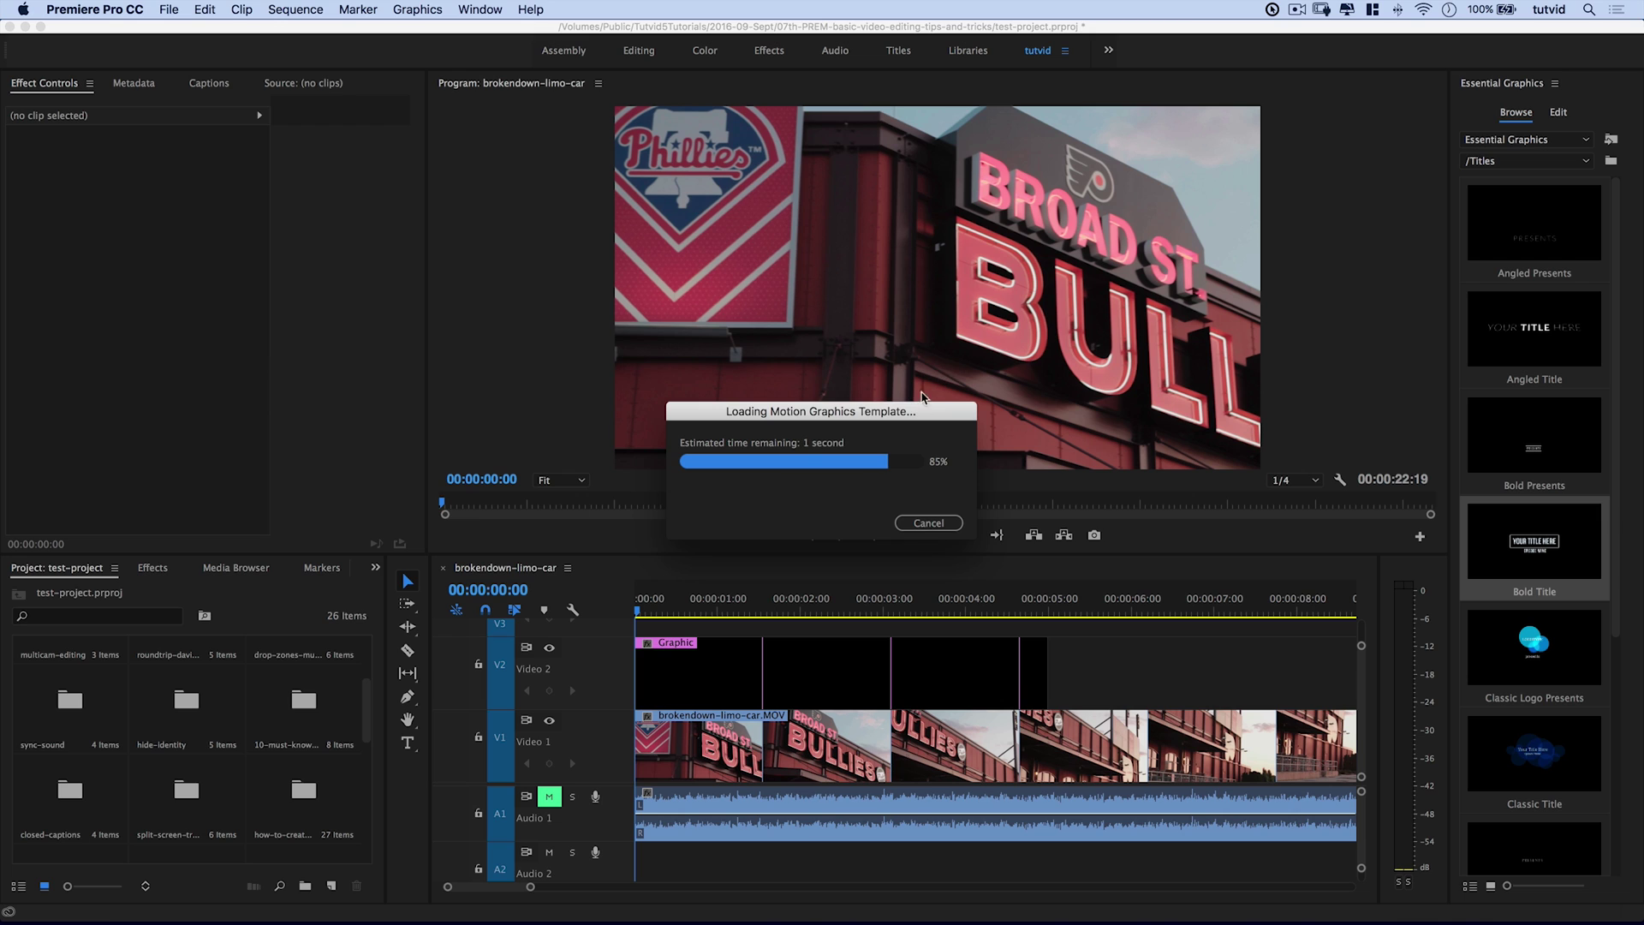
pyautogui.moveTo(909, 412); pyautogui.dragTo(931, 310)
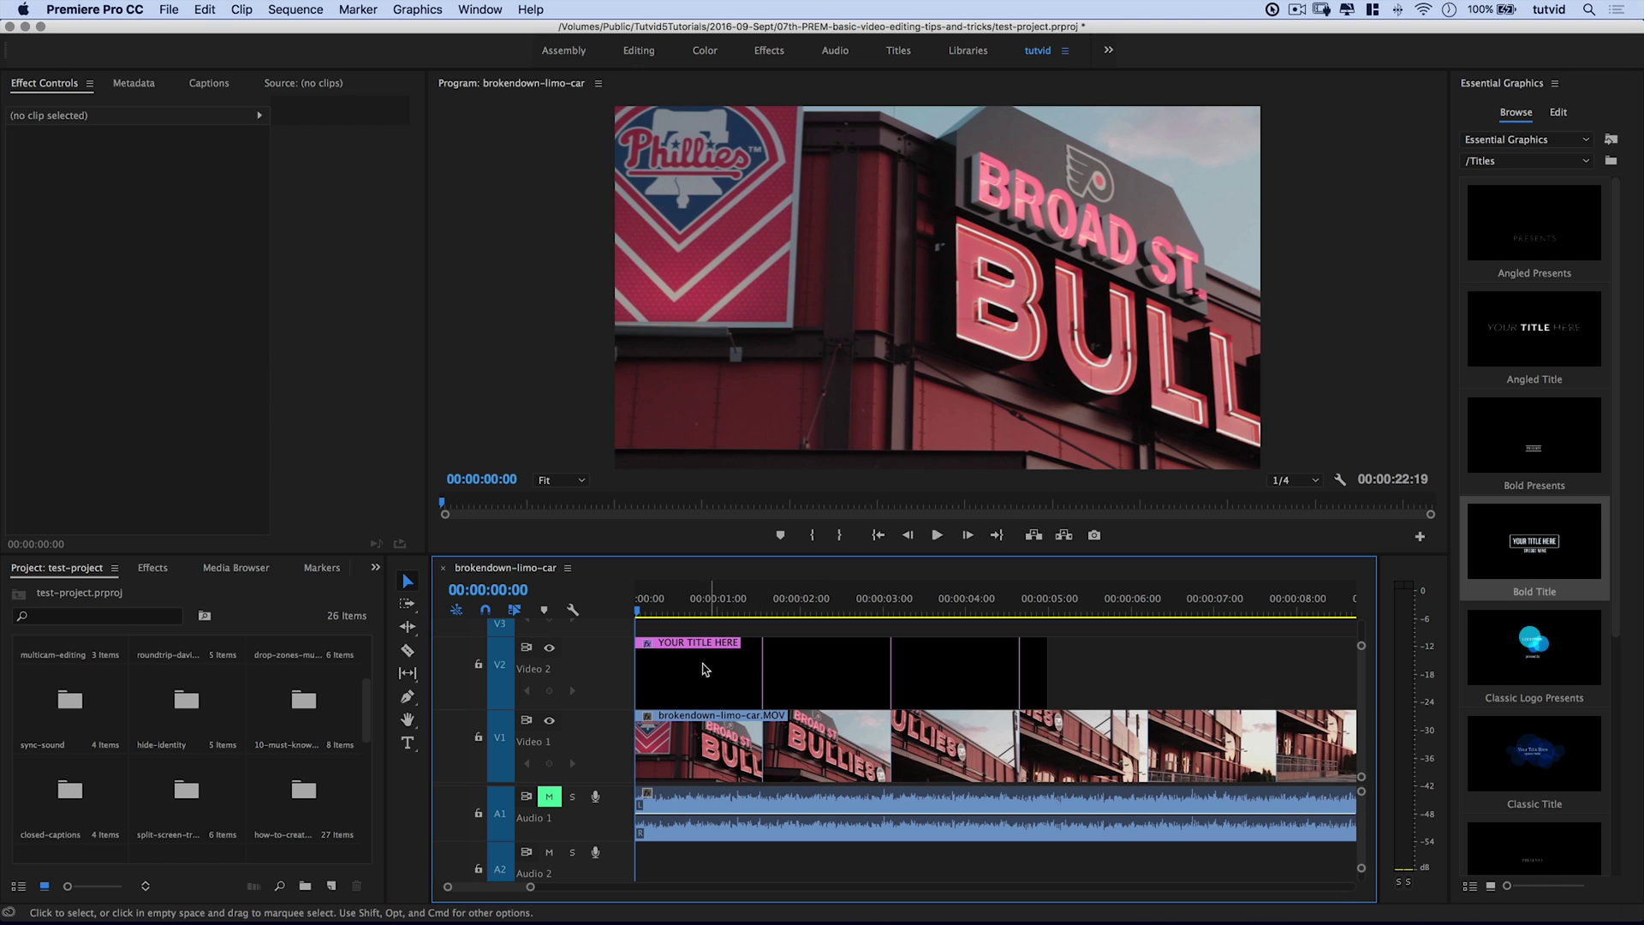
pyautogui.click(773, 664)
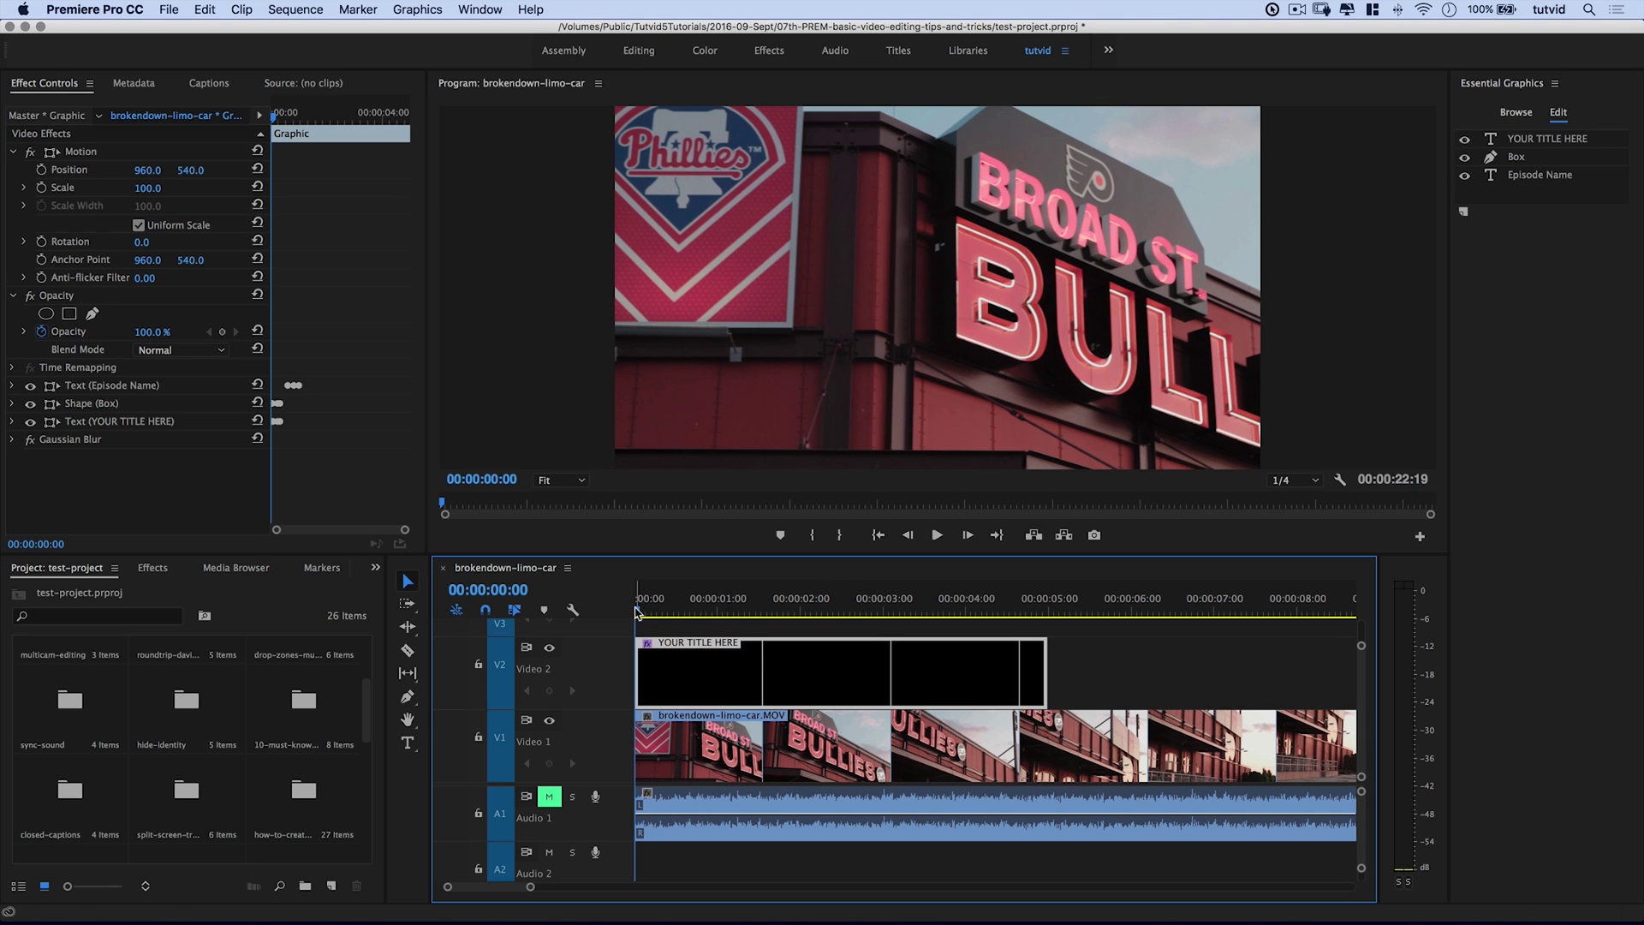
# - Scrub and play the title animation, then select the YOUR TITLE HERE text layer
pyautogui.moveTo(636, 611); pyautogui.dragTo(784, 632)
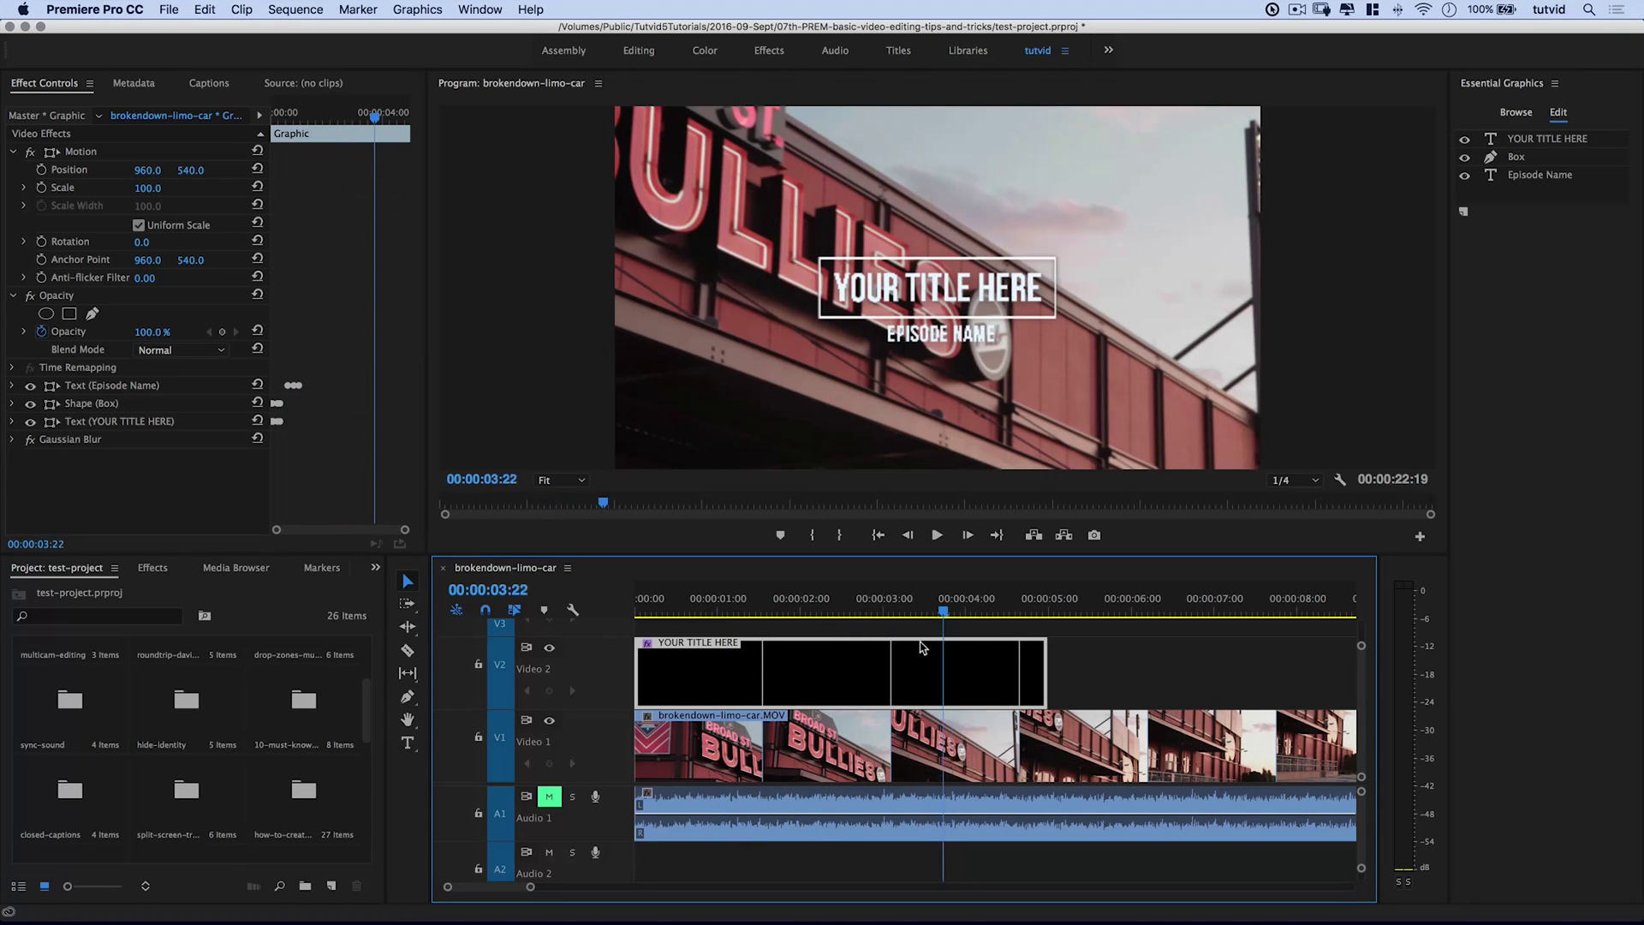
pyautogui.press('Home')
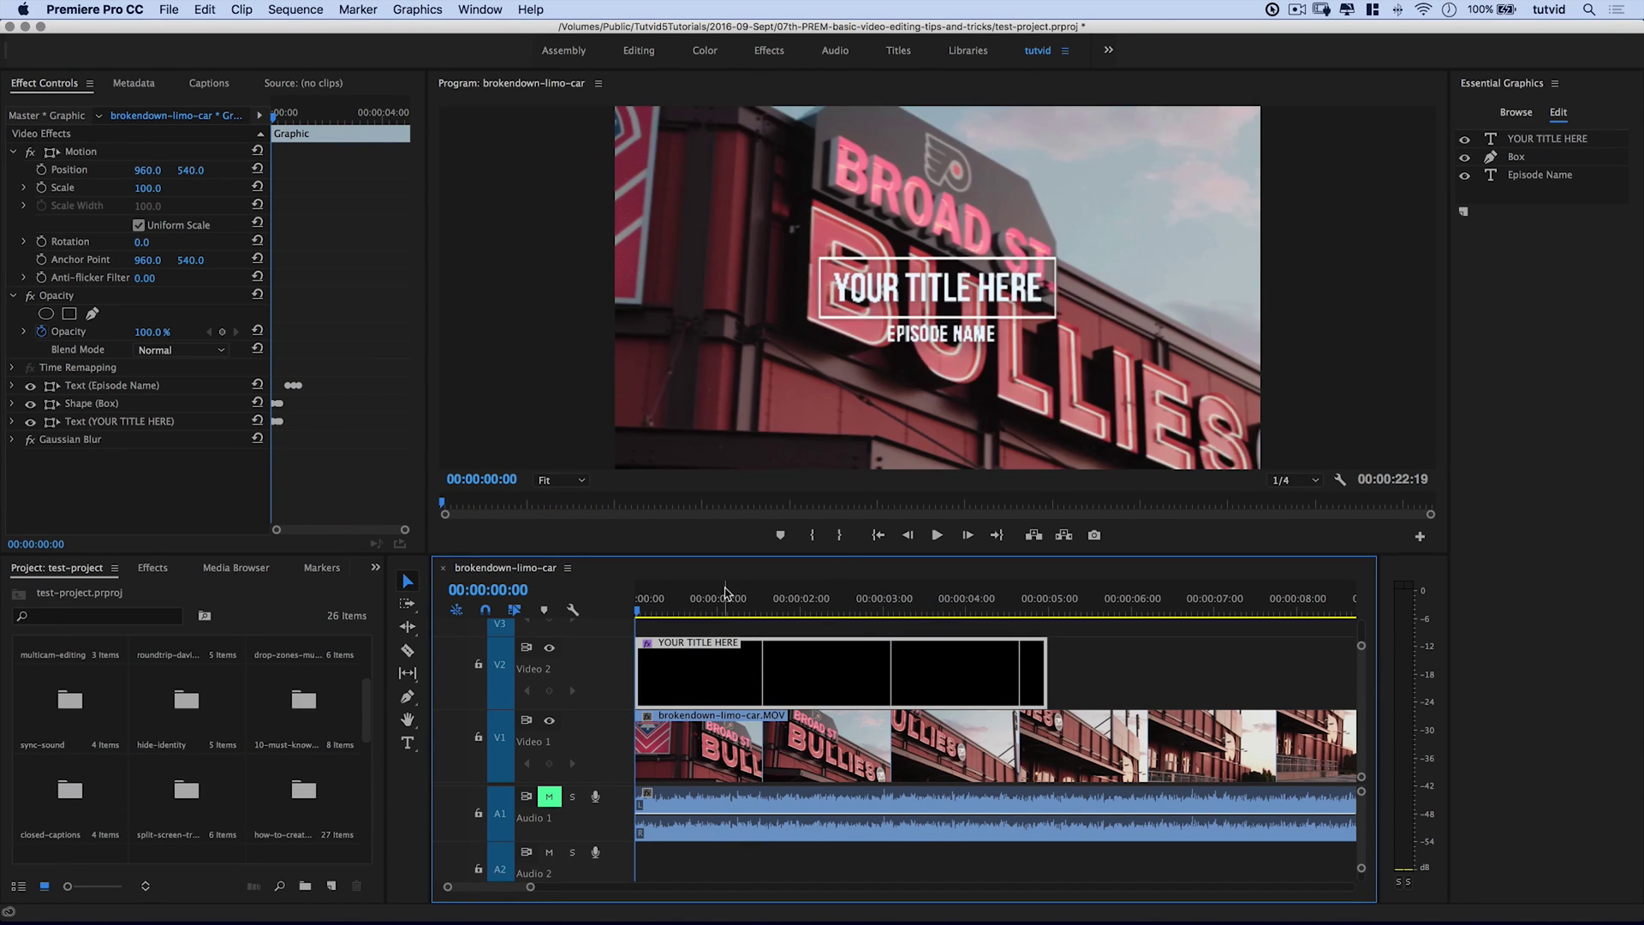
pyautogui.click(724, 591)
pyautogui.press('space')
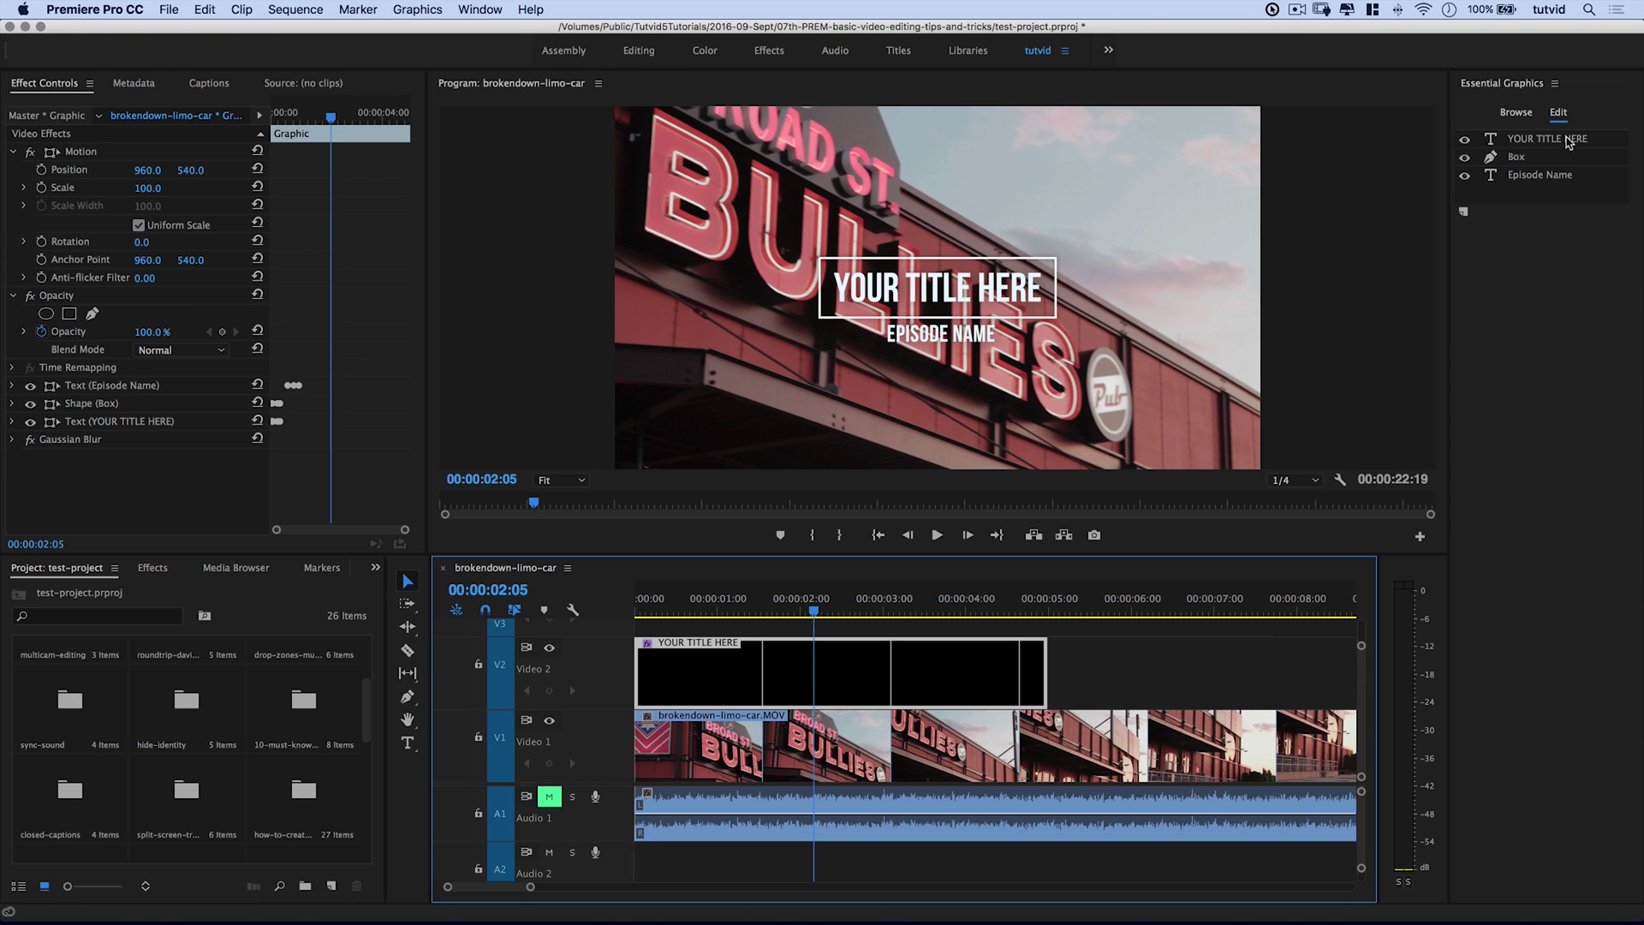
pyautogui.click(1523, 147)
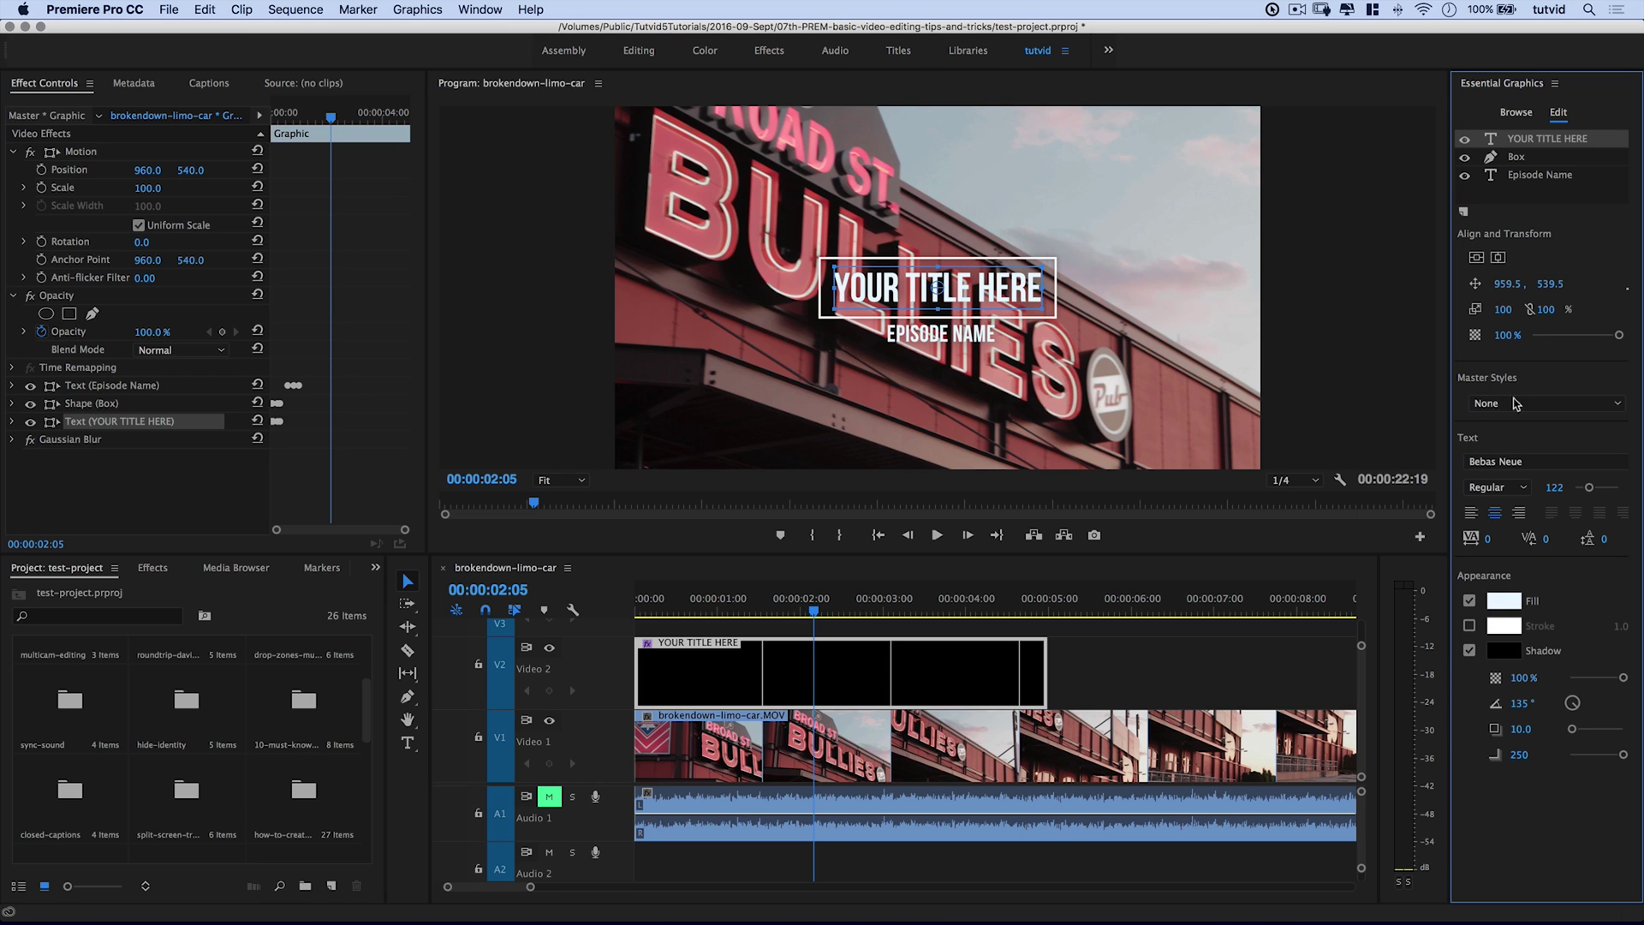
pyautogui.click(1505, 462)
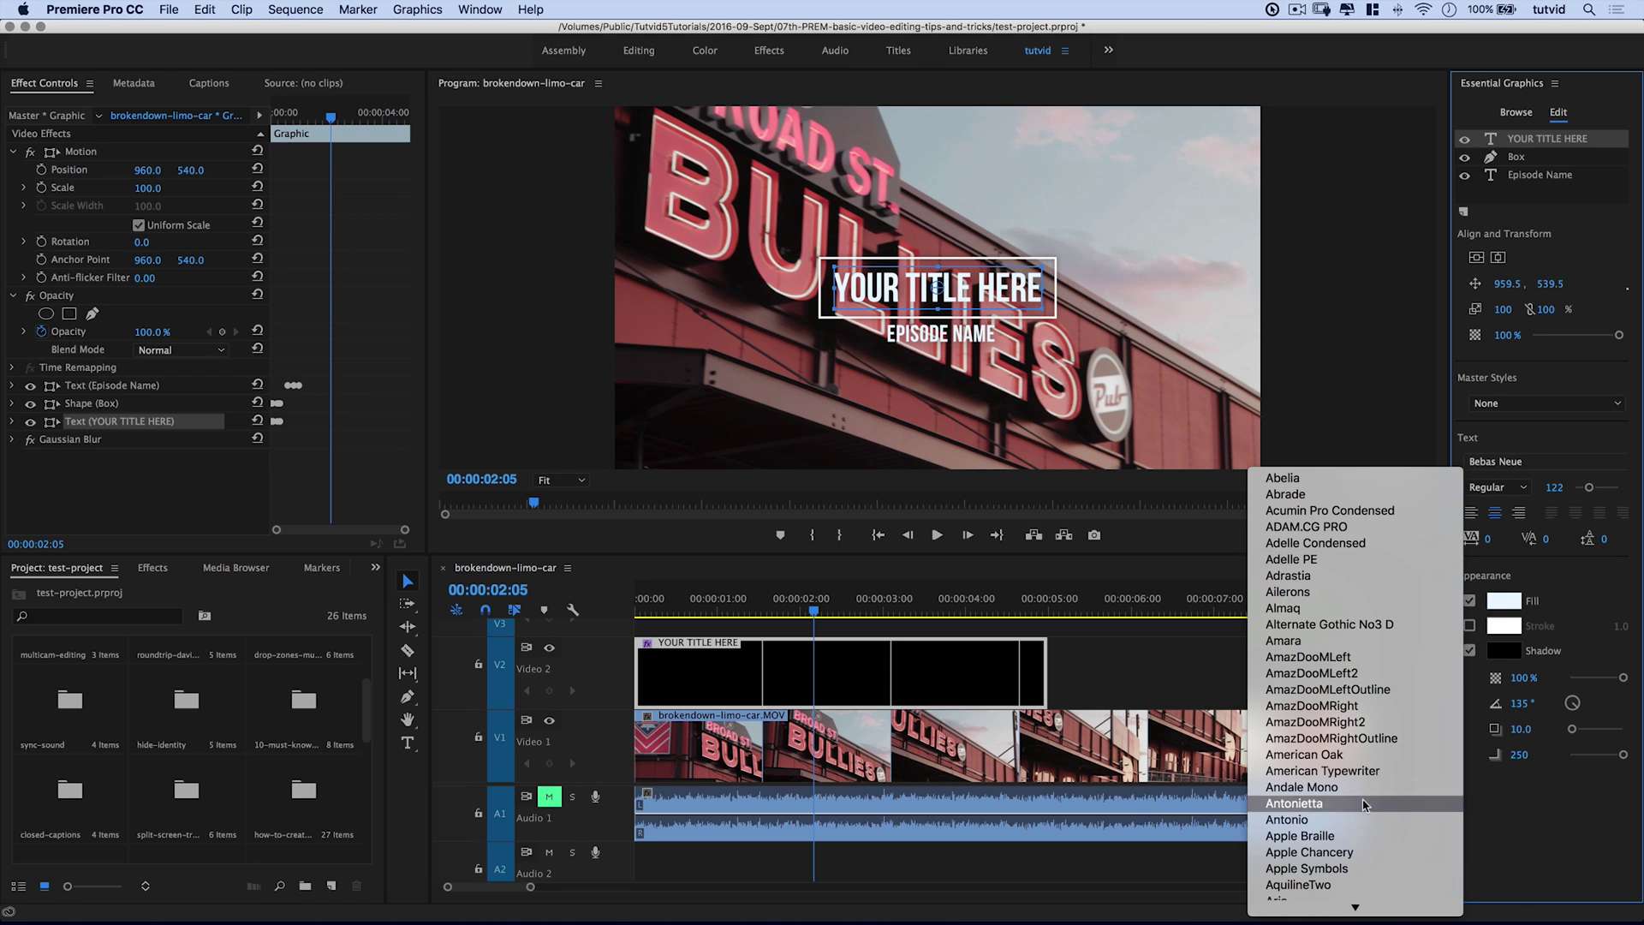
pyautogui.click(1517, 447)
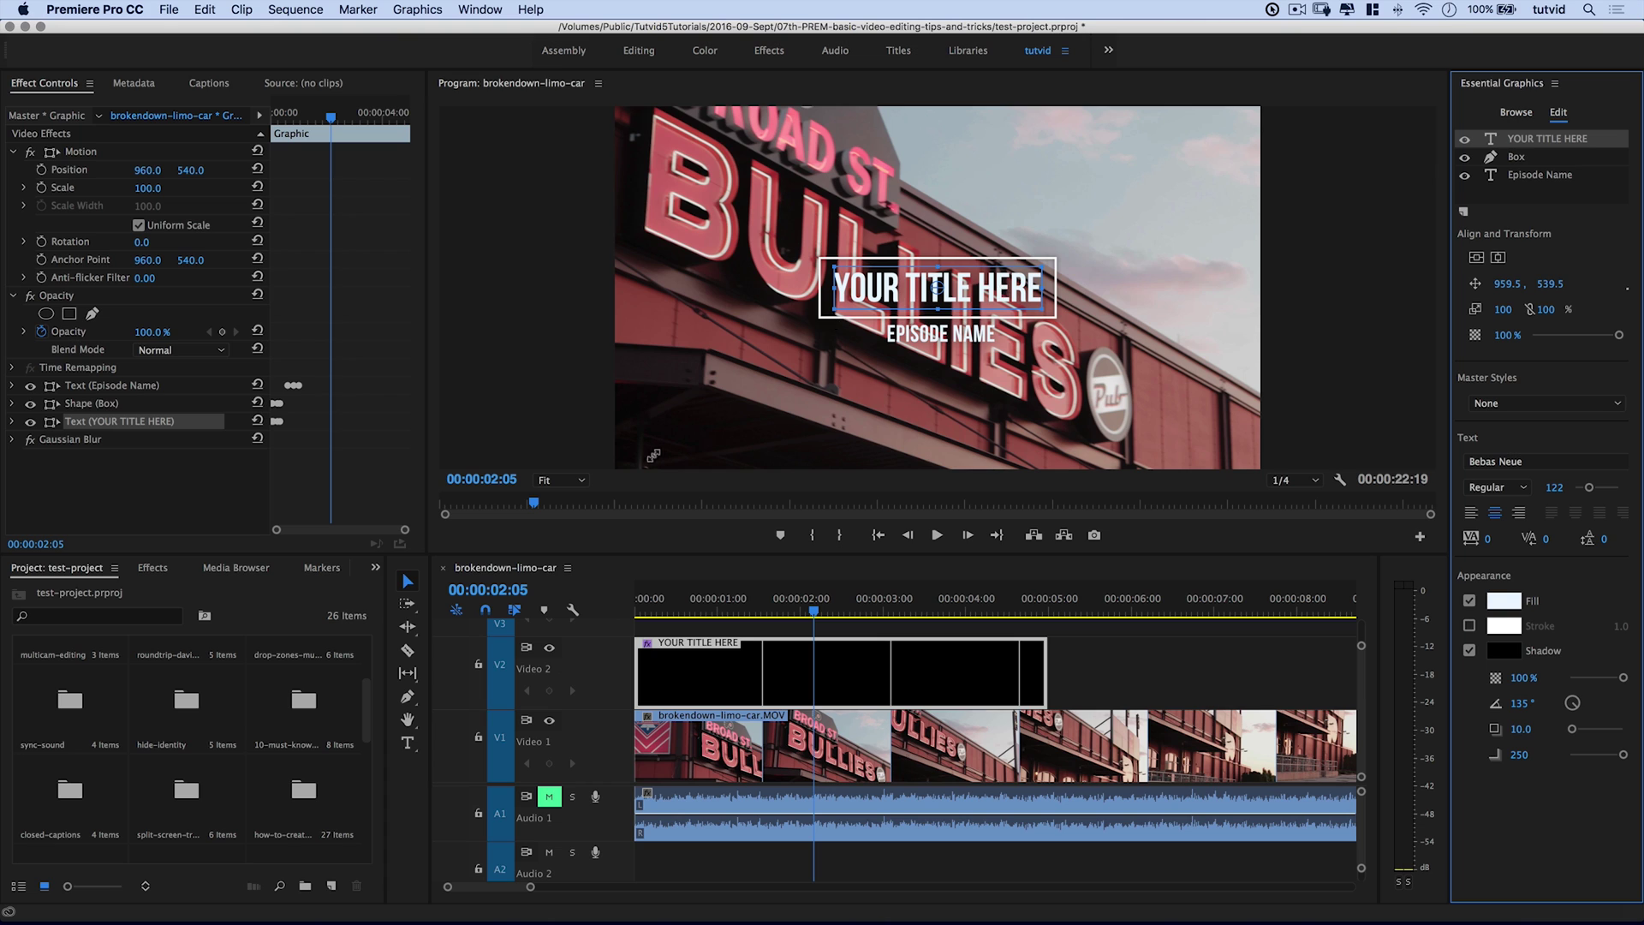
pyautogui.click(409, 744)
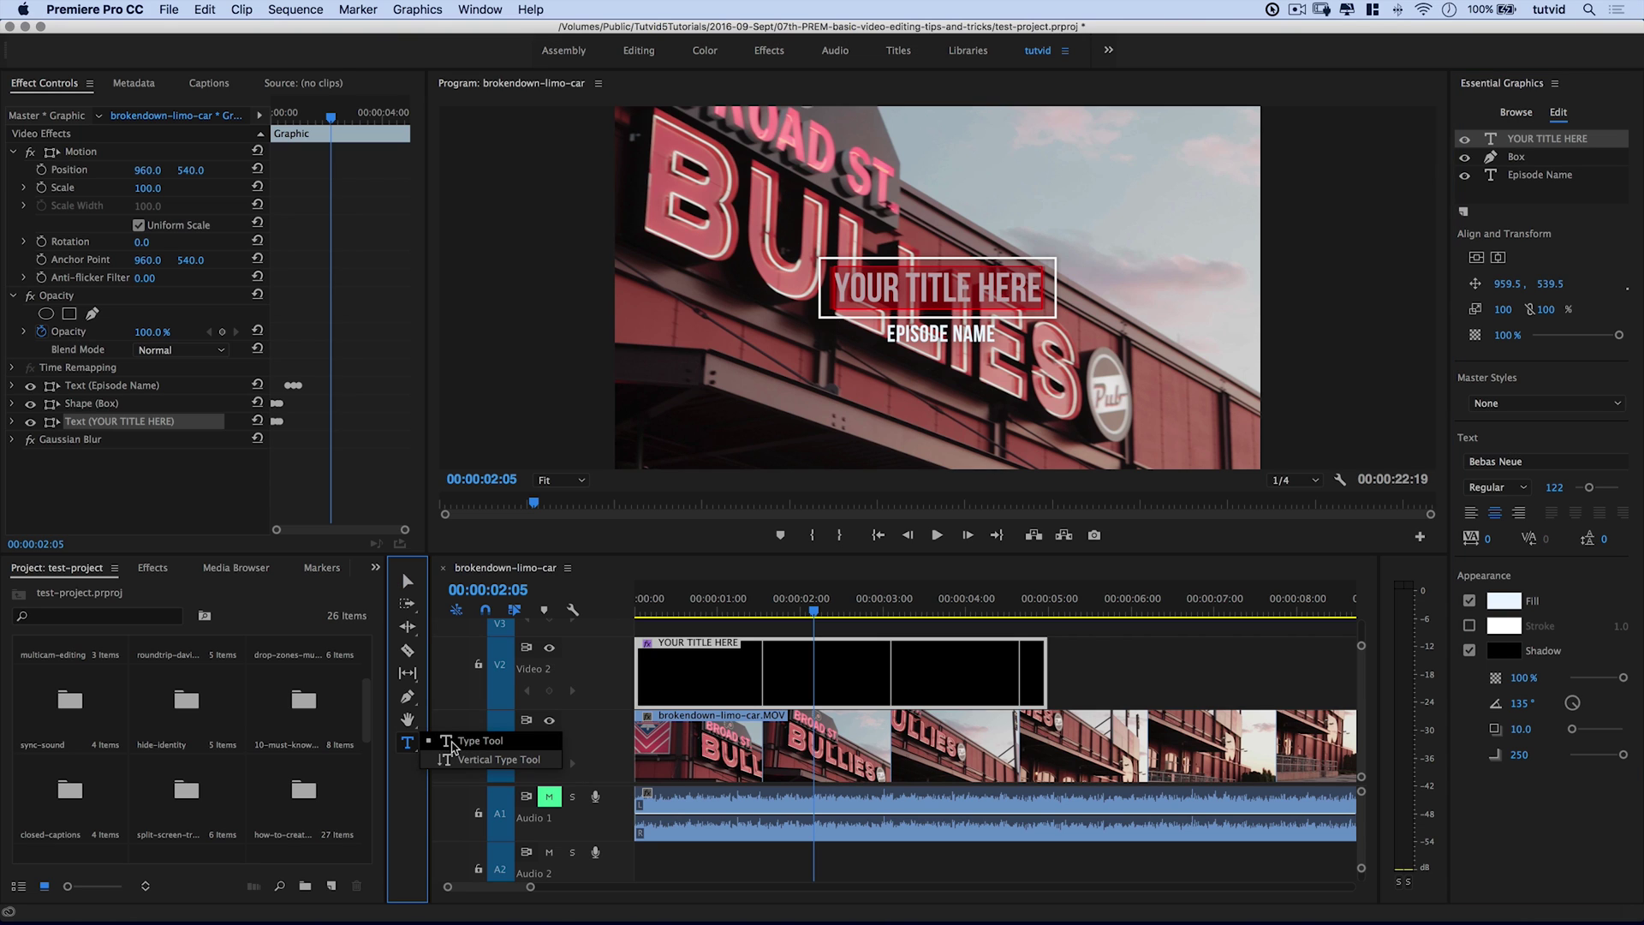
# - Replace YOUR TITLE HERE with 'philadelphia, PA' using the horizontal Type tool
pyautogui.click(452, 746)
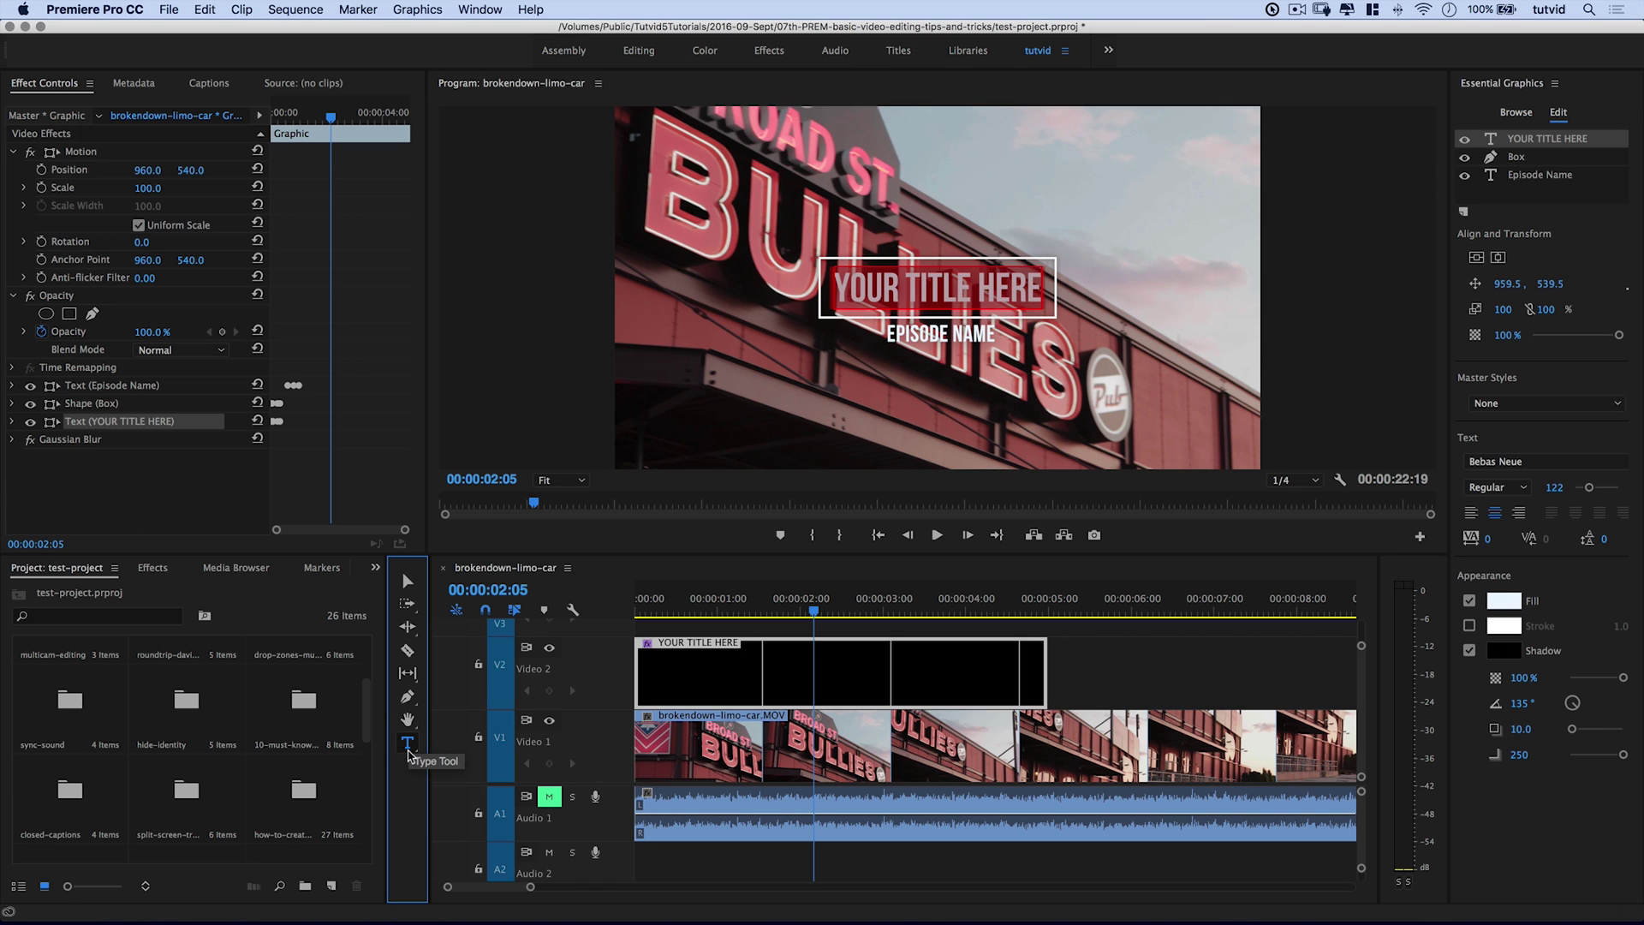
pyautogui.click(935, 286)
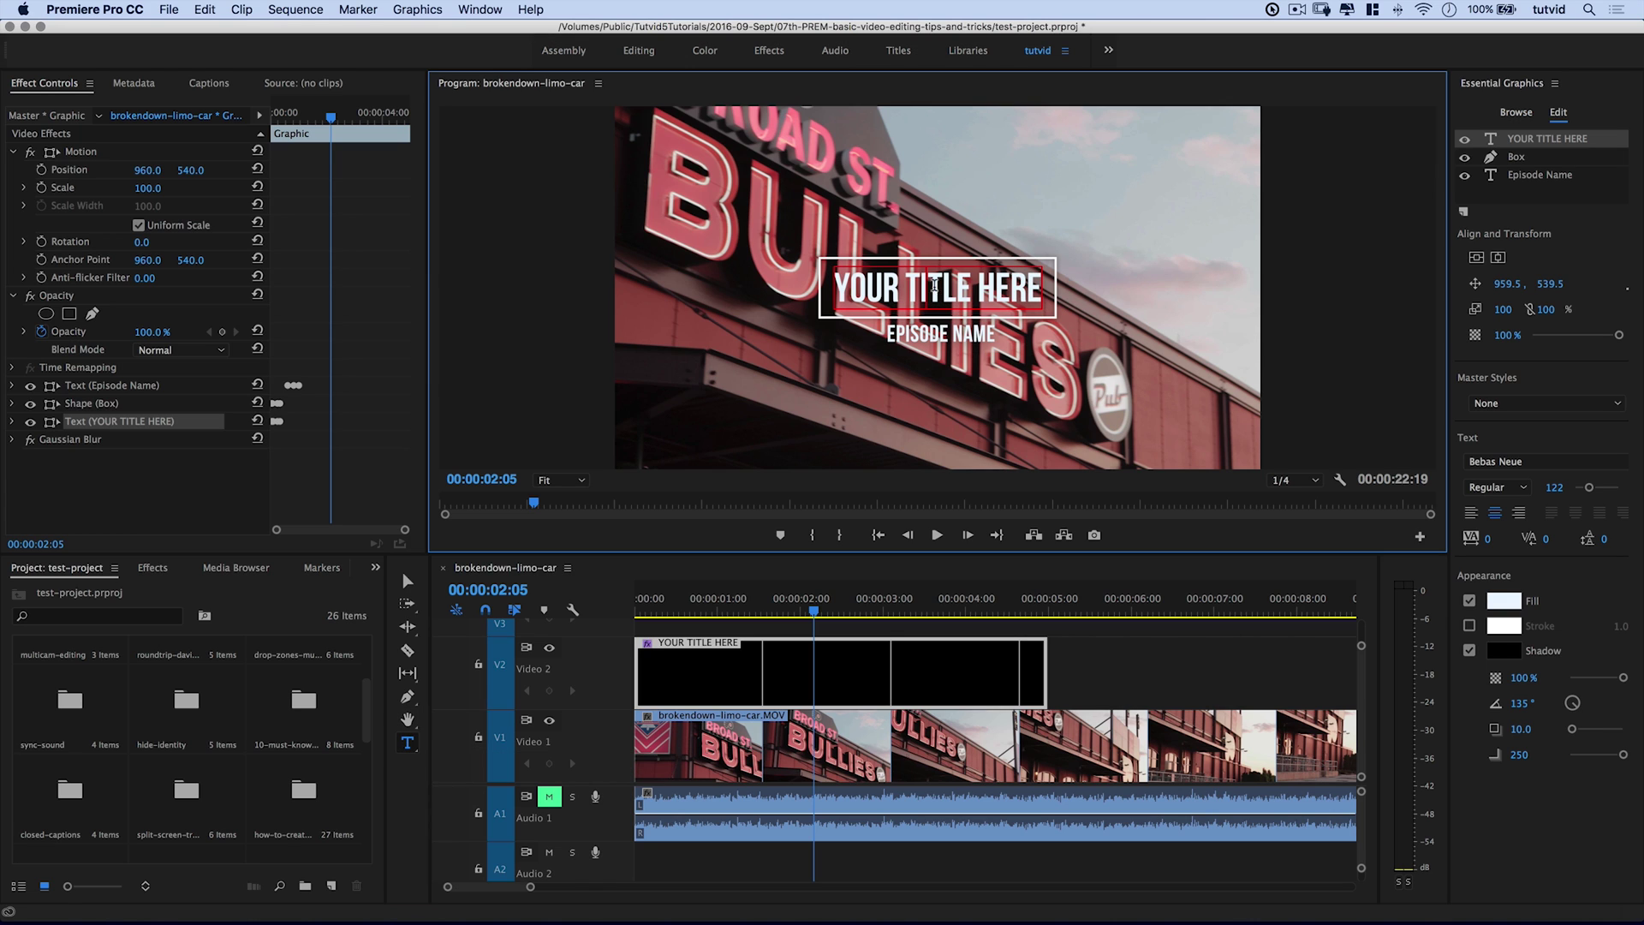
pyautogui.moveTo(846, 289); pyautogui.dragTo(1055, 298)
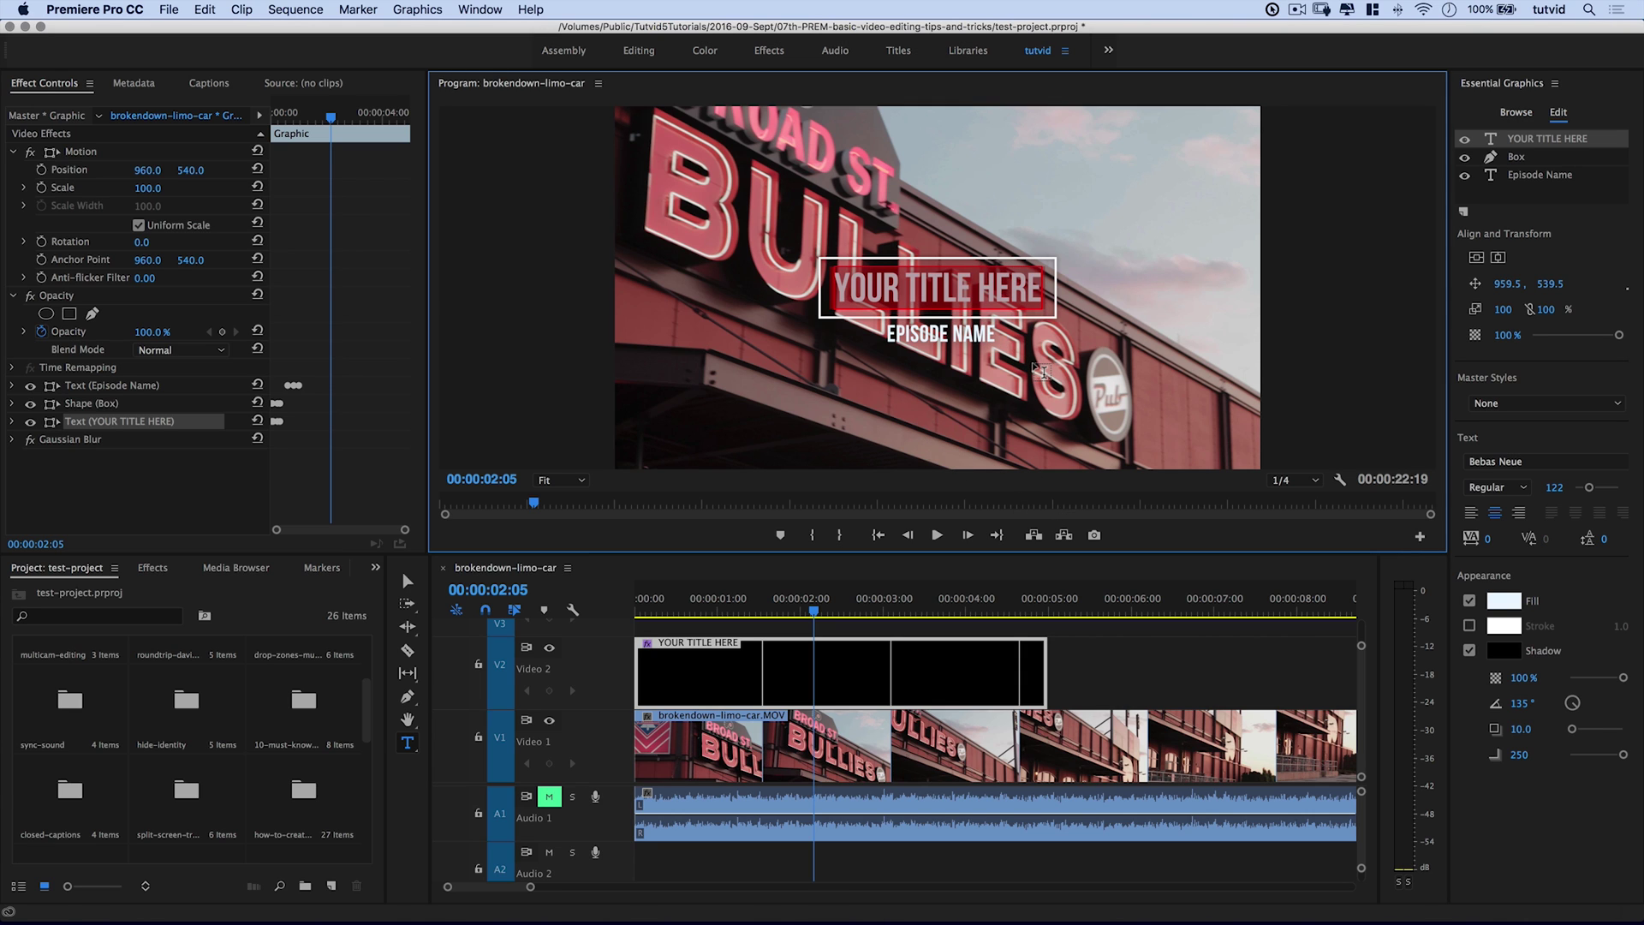
pyautogui.write('philadelp')
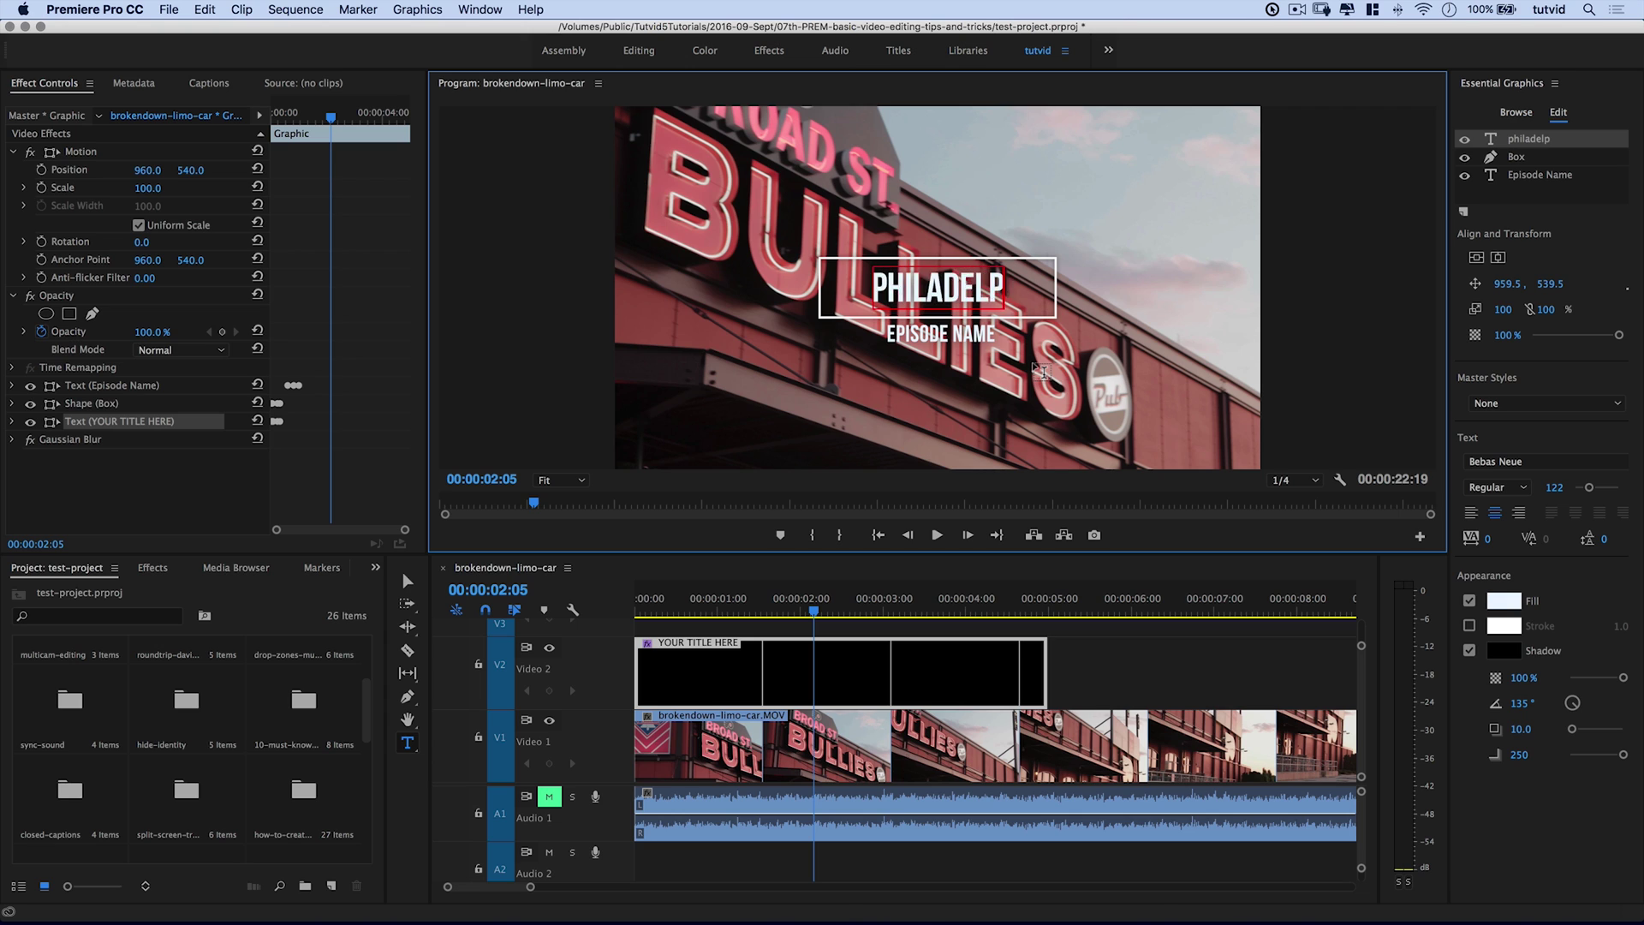
pyautogui.write('hia, PA')
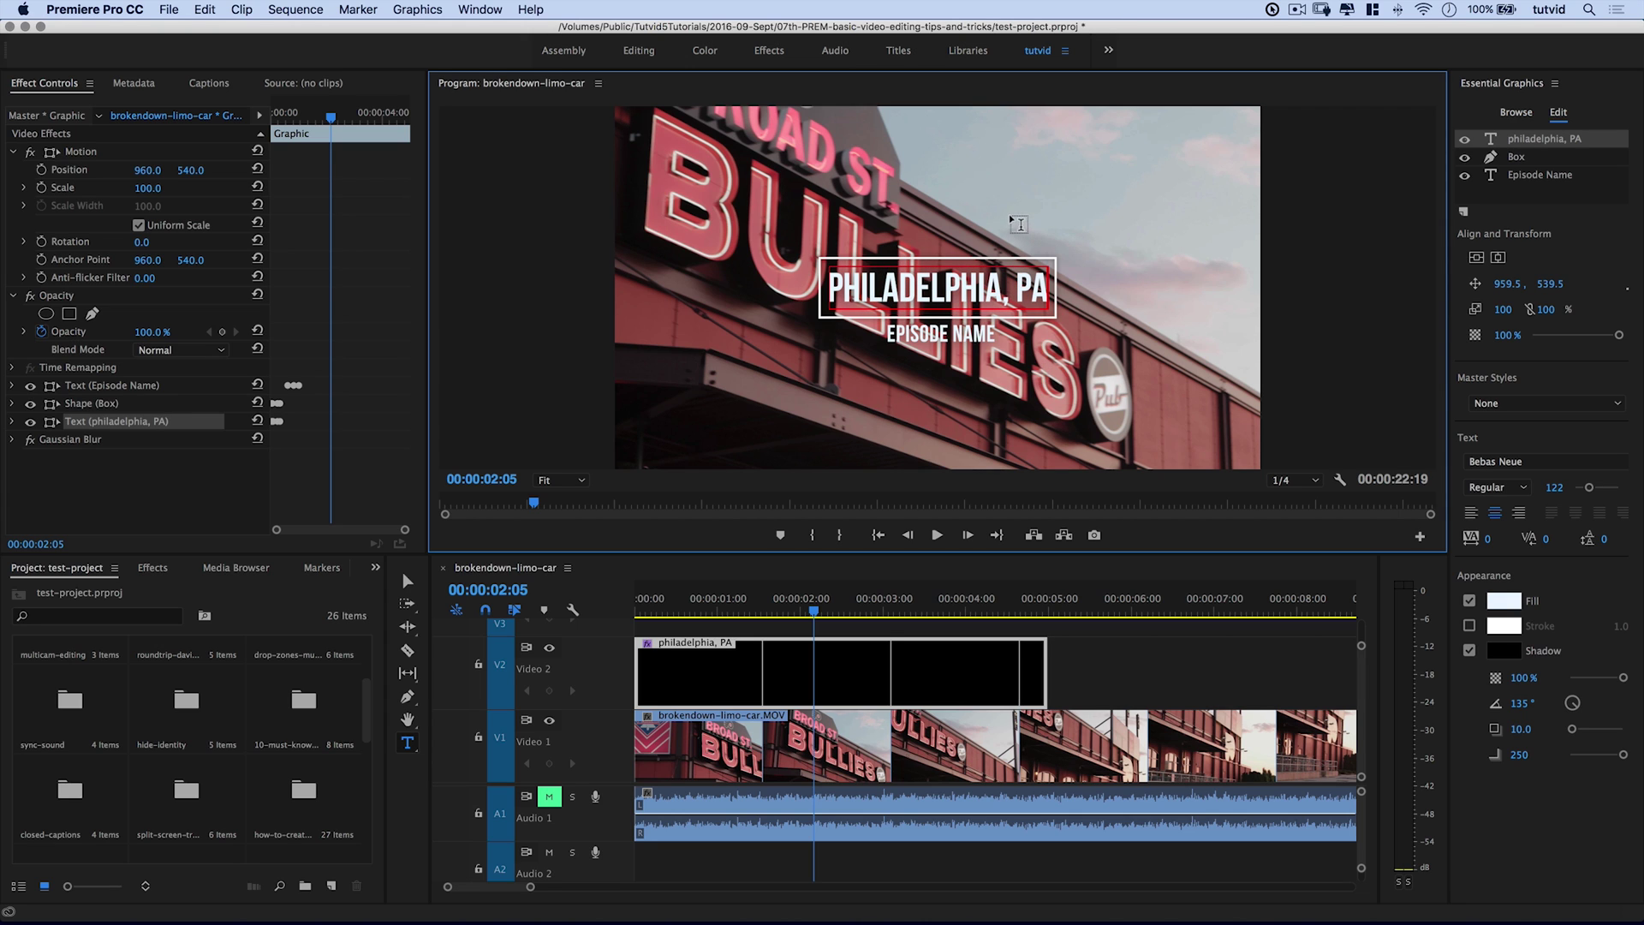
pyautogui.press('Escape')
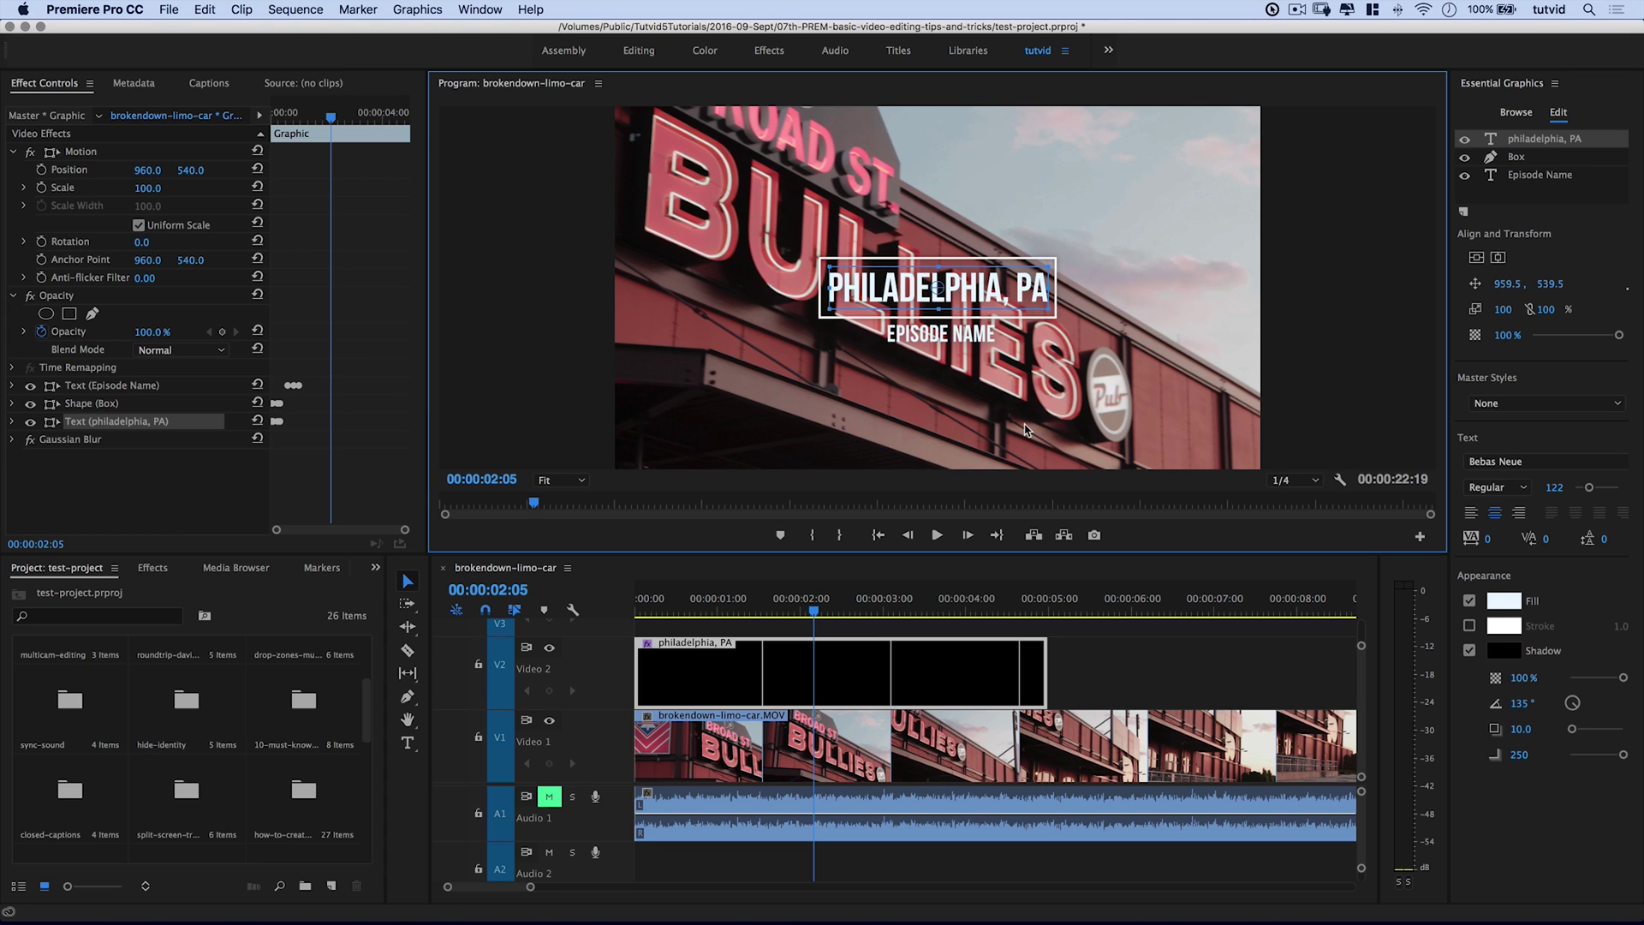
# - Replace the Episode Name subtitle with 'The City of Brotherly Love.'
pyautogui.click(1539, 177)
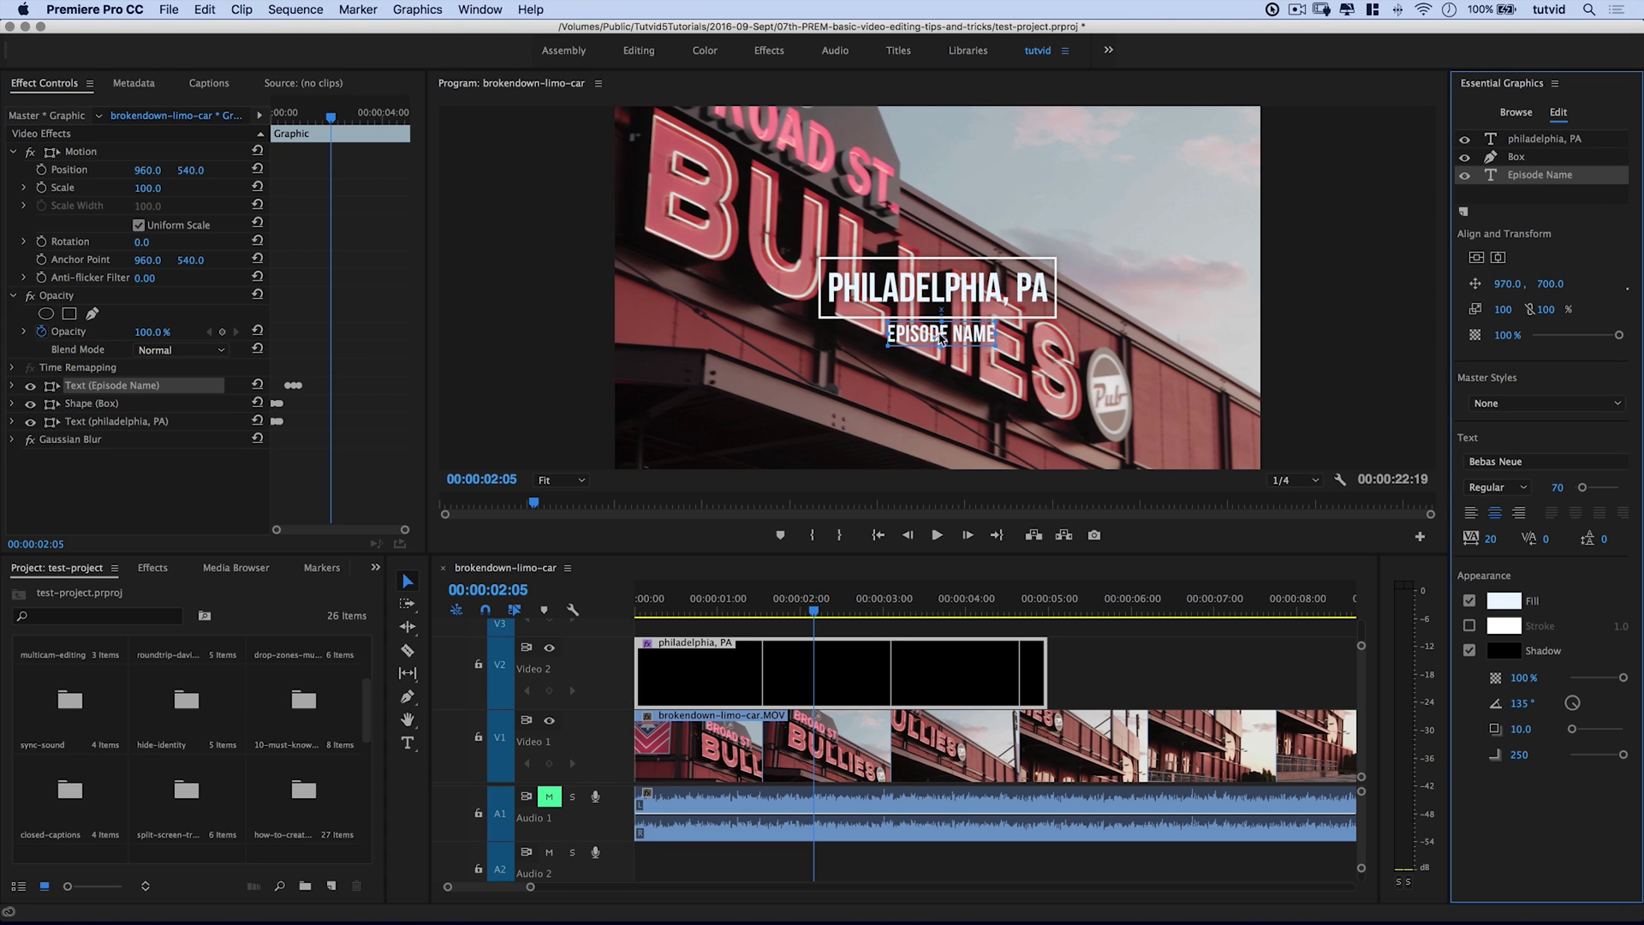
pyautogui.click(408, 742)
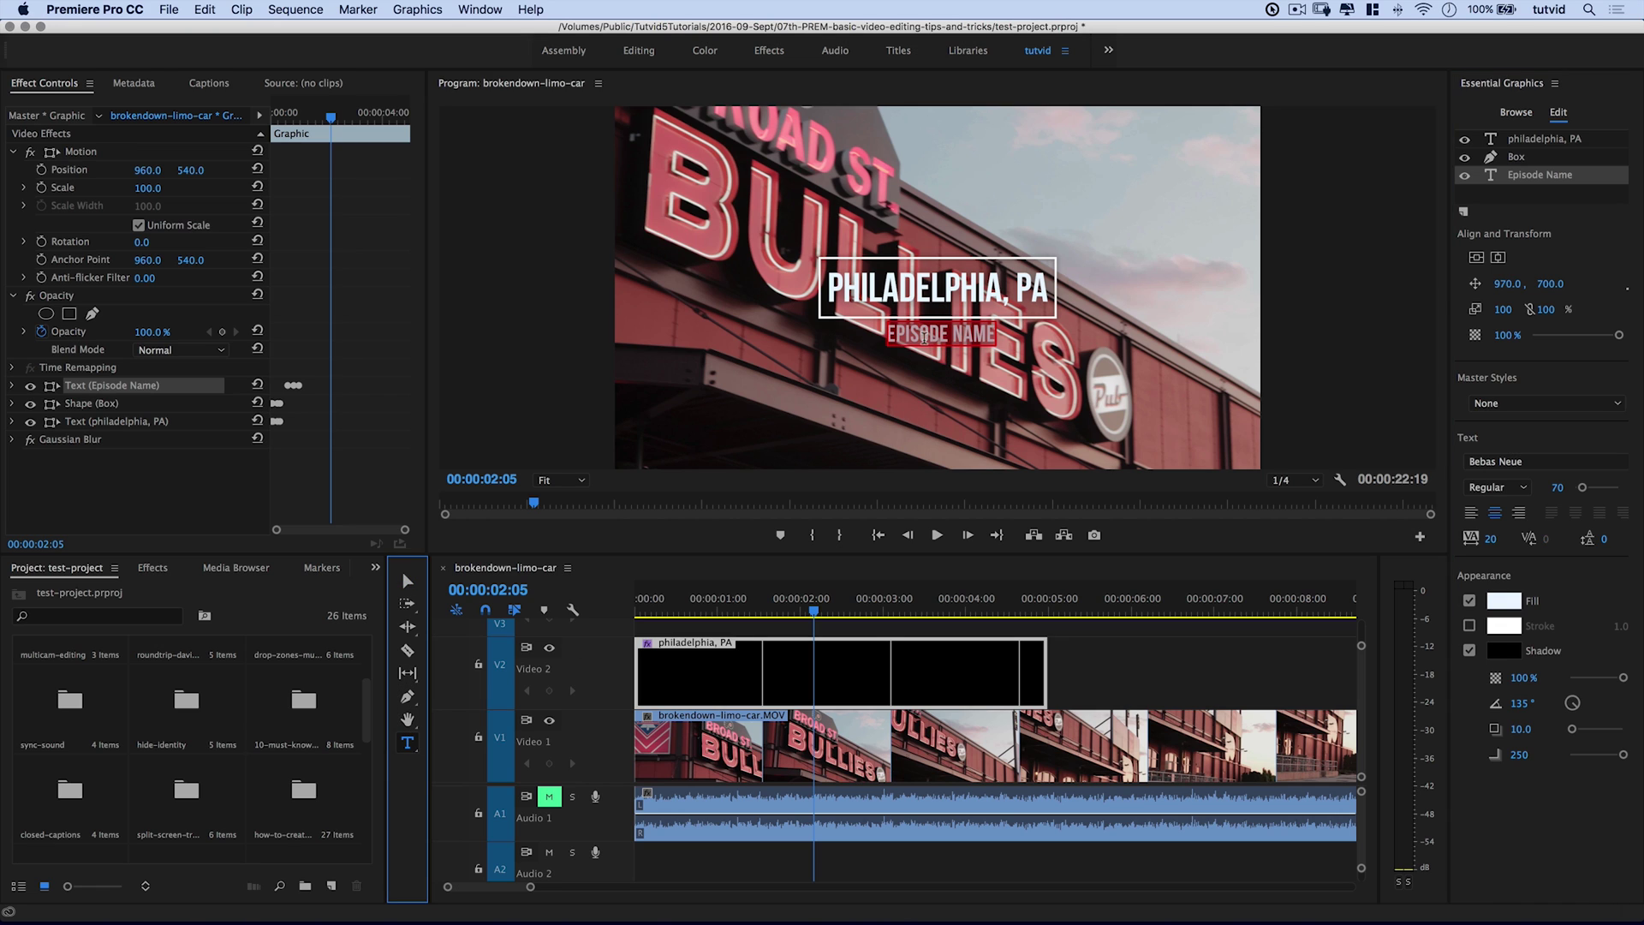
pyautogui.click(924, 334)
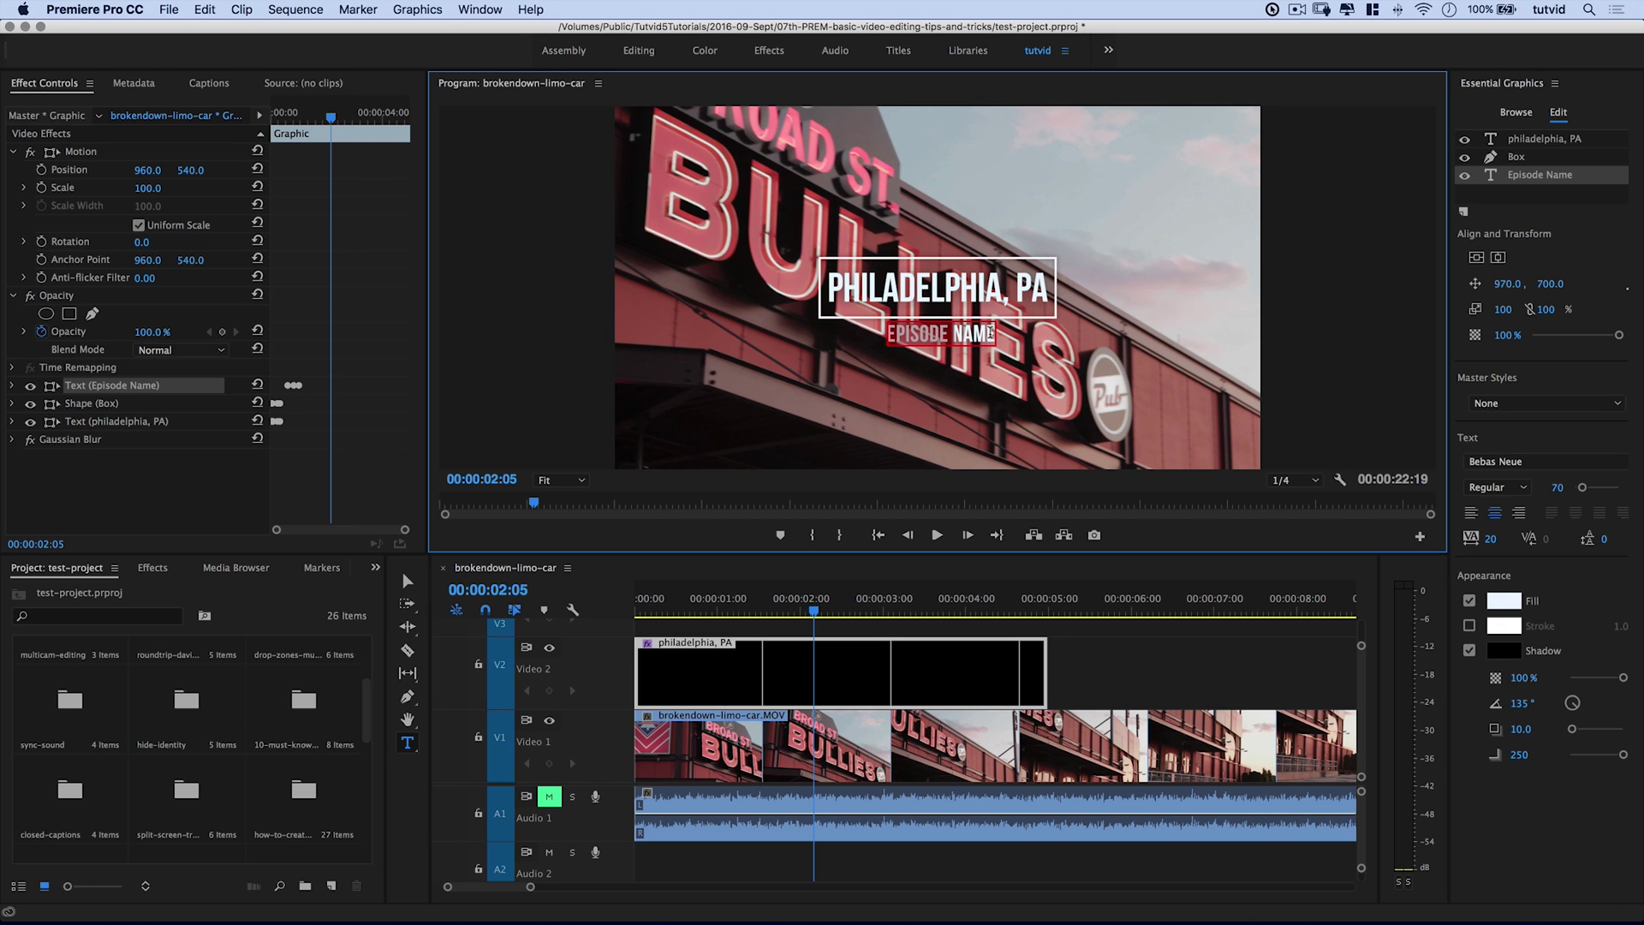
pyautogui.press('super+a')
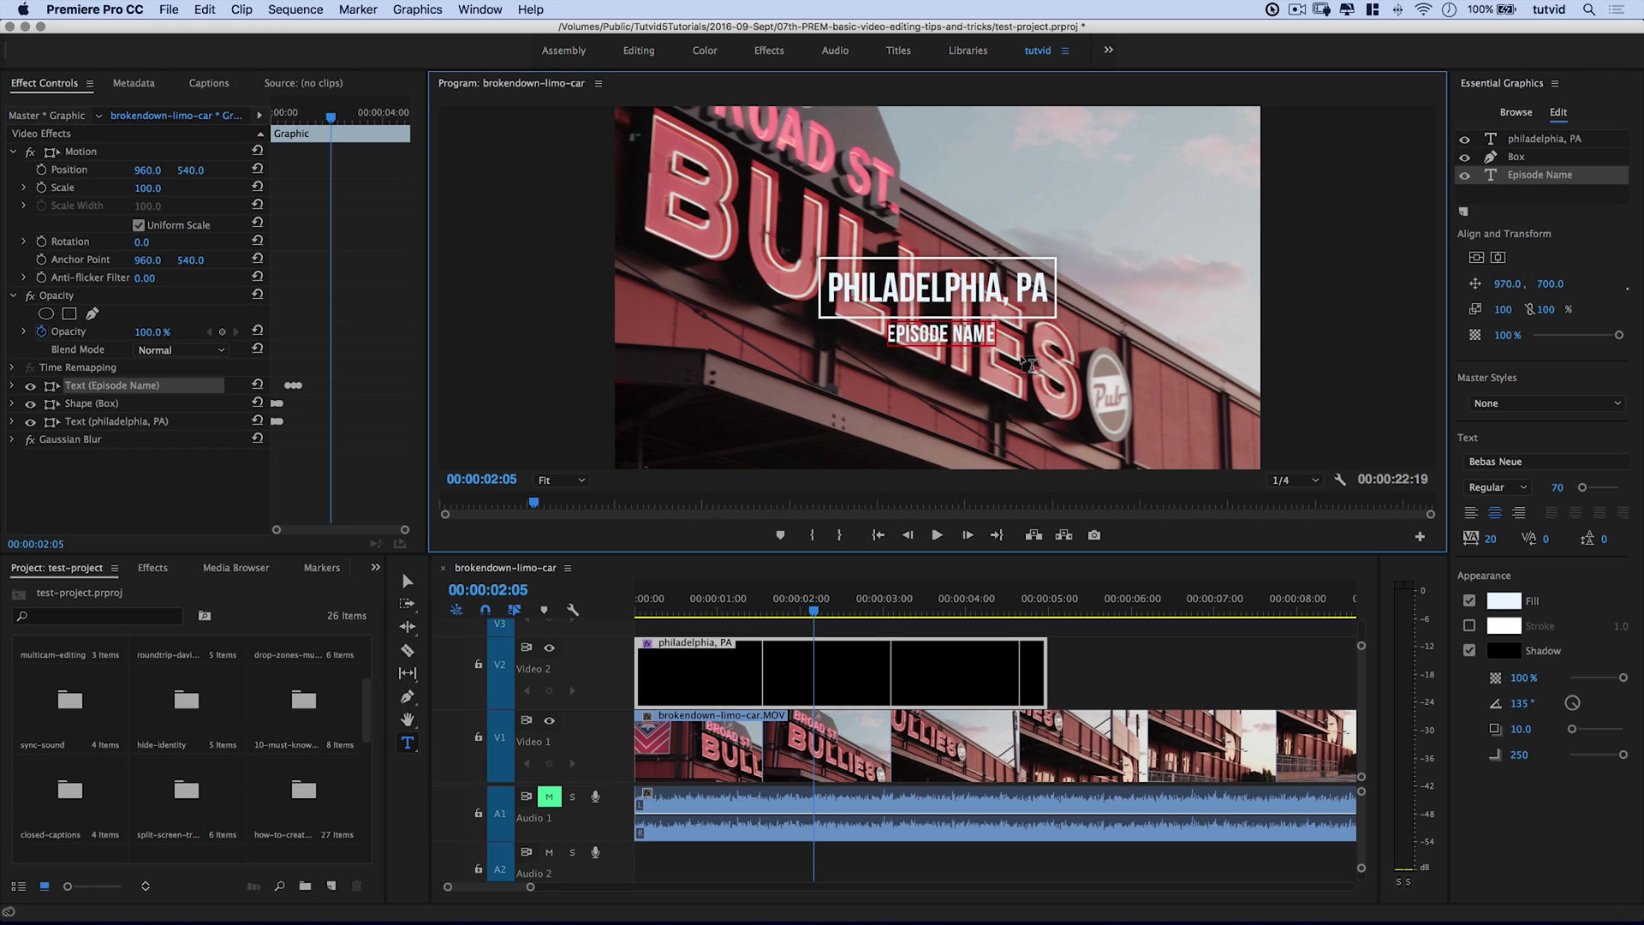
pyautogui.press('BackSpace')
pyautogui.press('BackSpace')
pyautogui.press('BackSpace')
pyautogui.press('BackSpace')
pyautogui.press('BackSpace')
pyautogui.press('BackSpace')
pyautogui.press('BackSpace')
pyautogui.press('BackSpace')
pyautogui.press('BackSpace')
pyautogui.press('BackSpace')
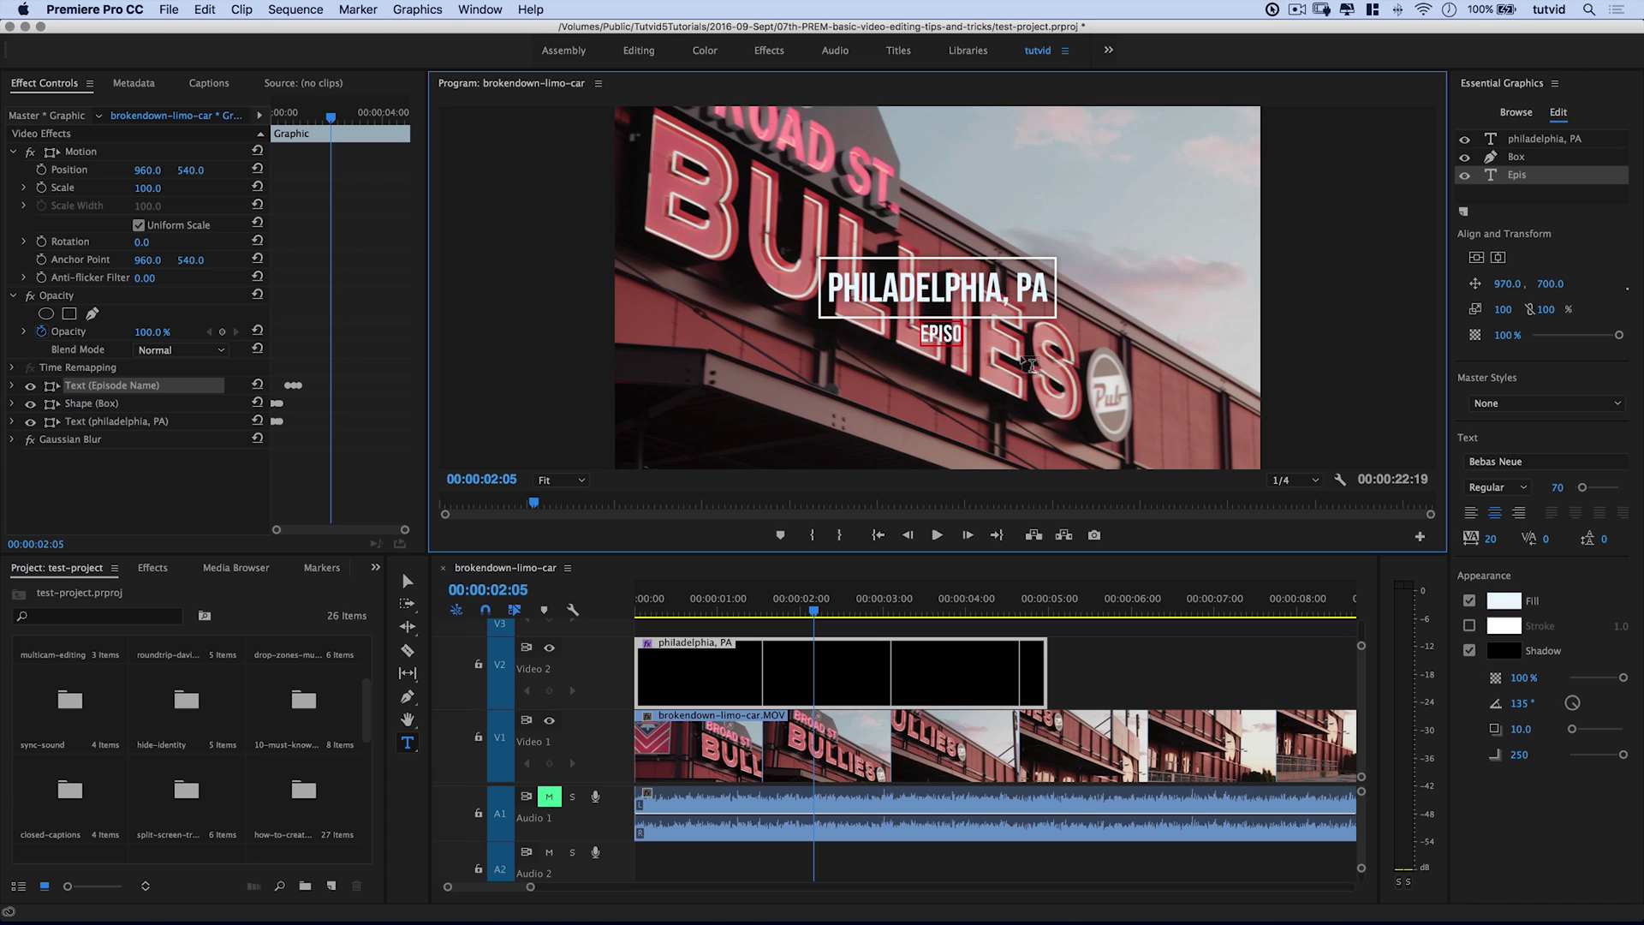
pyautogui.press('BackSpace')
pyautogui.press('BackSpace')
pyautogui.write('The City of Brotherly Love')
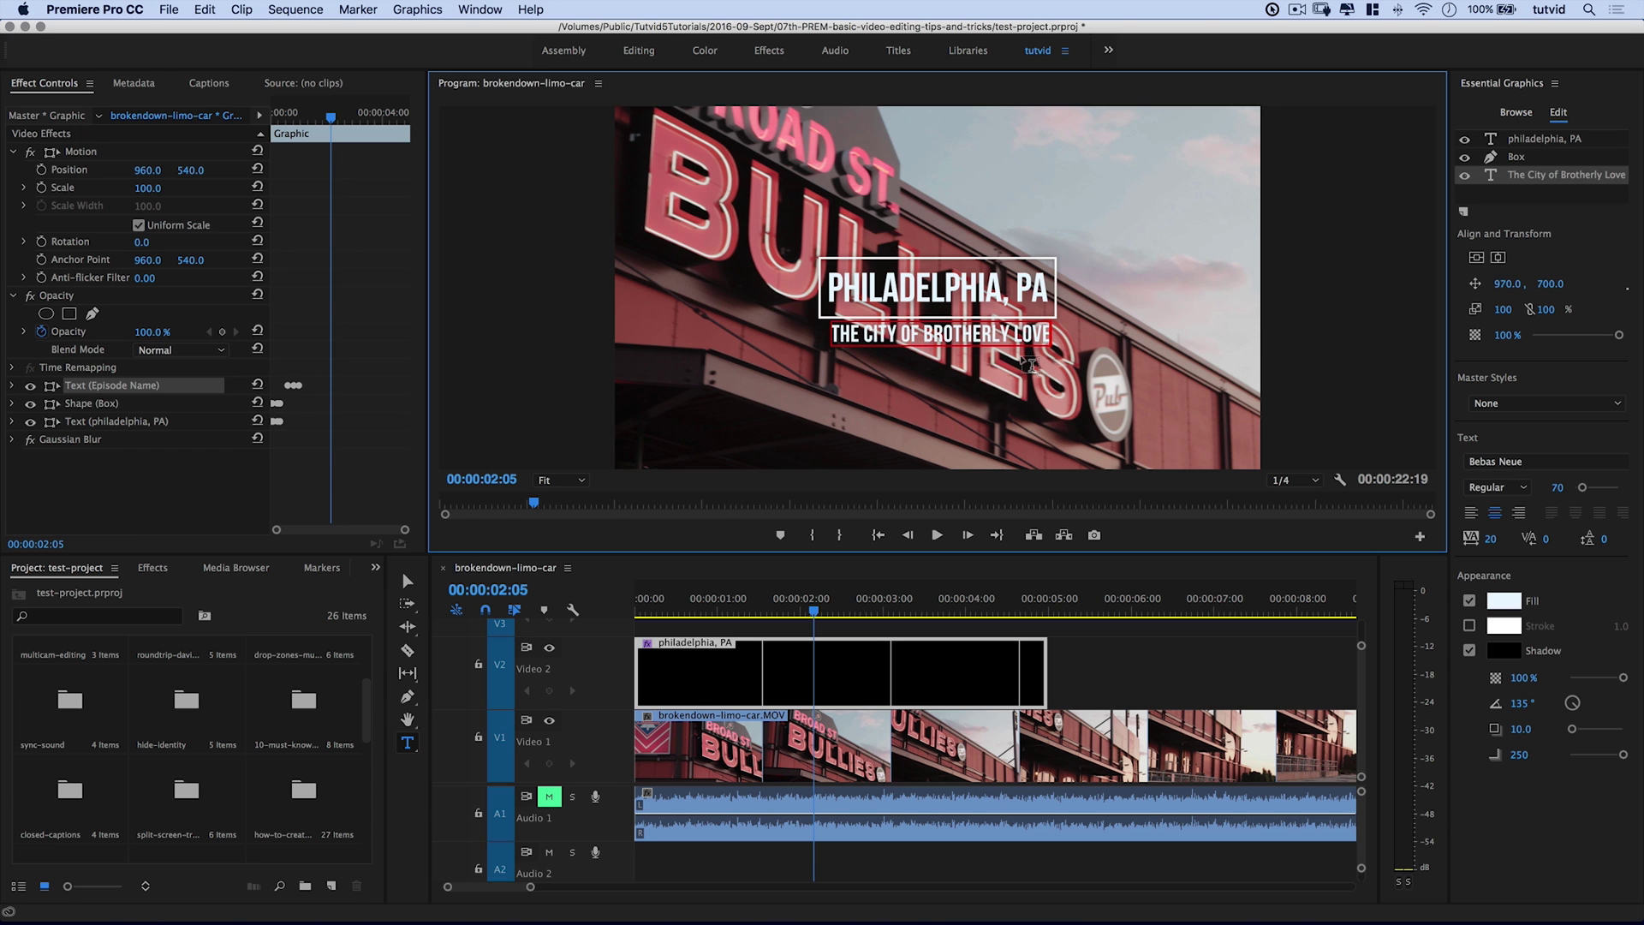
pyautogui.write('.')
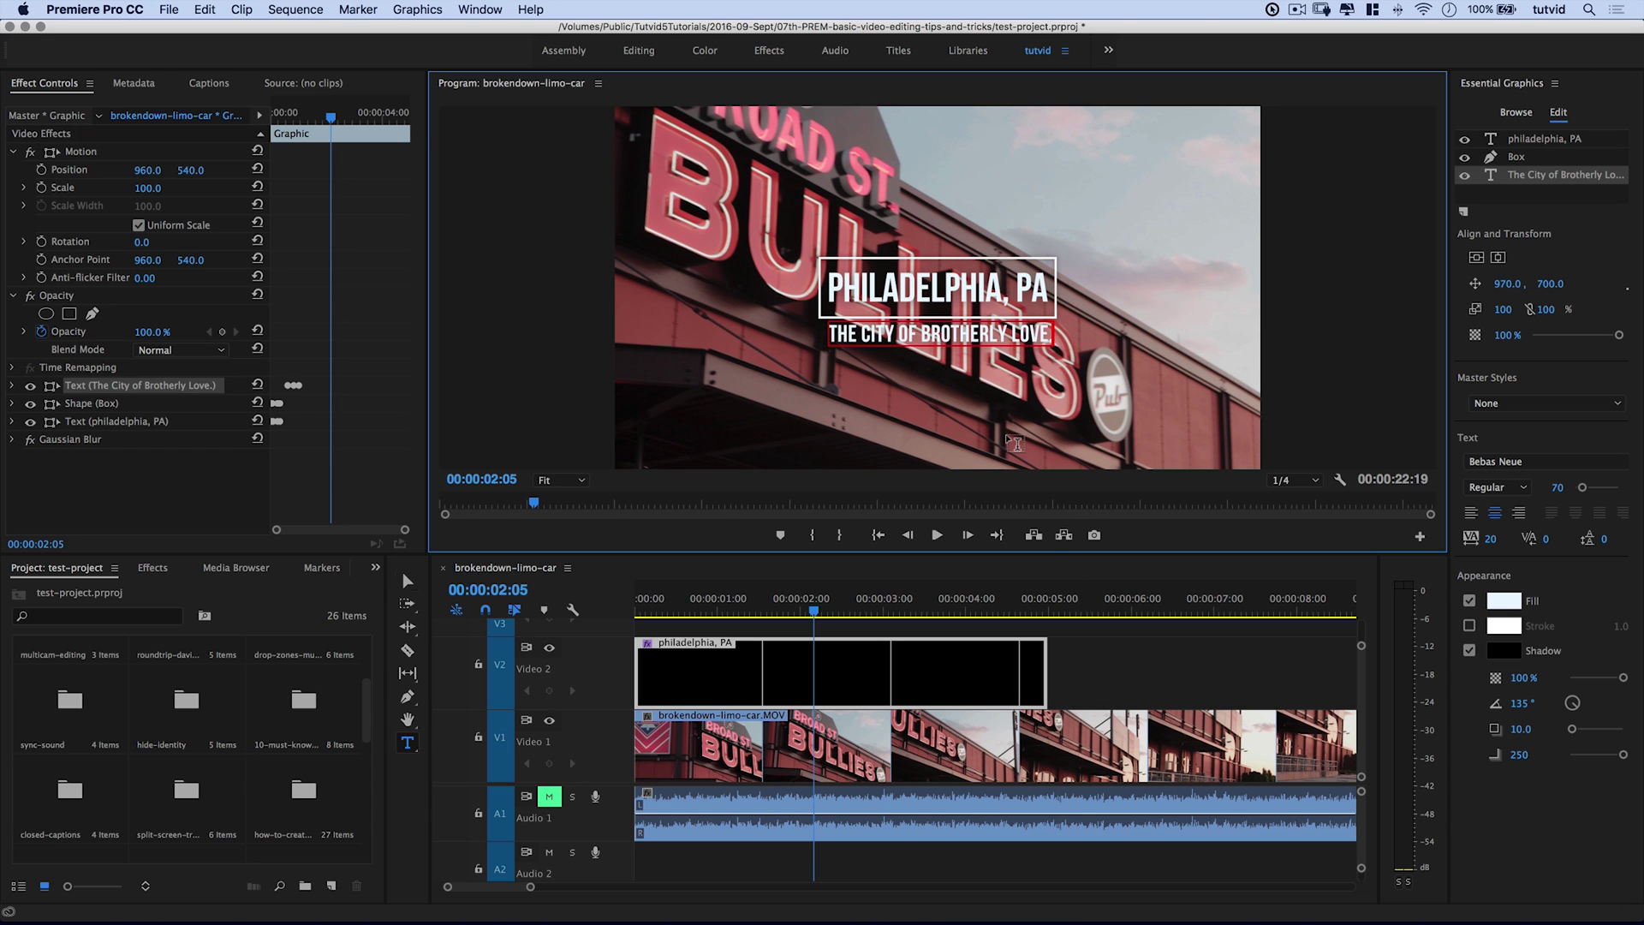
pyautogui.press('Escape')
# - Deselect the title layers and play the edited title animation from the start
pyautogui.moveTo(762, 608); pyautogui.dragTo(637, 608)
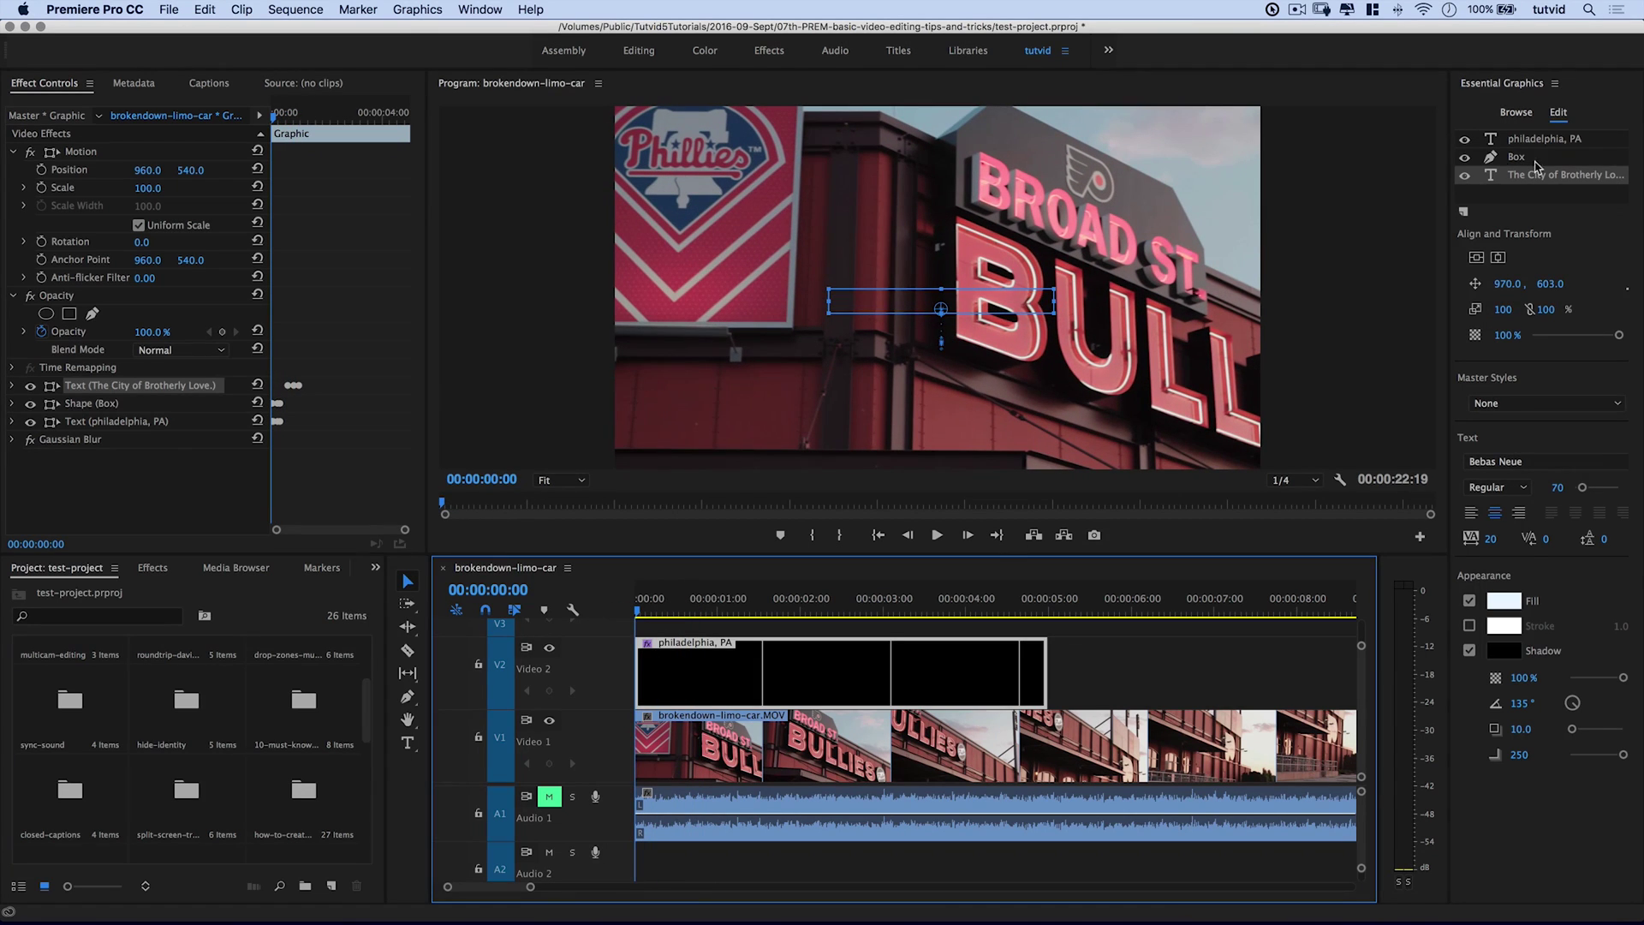
pyautogui.click(1513, 206)
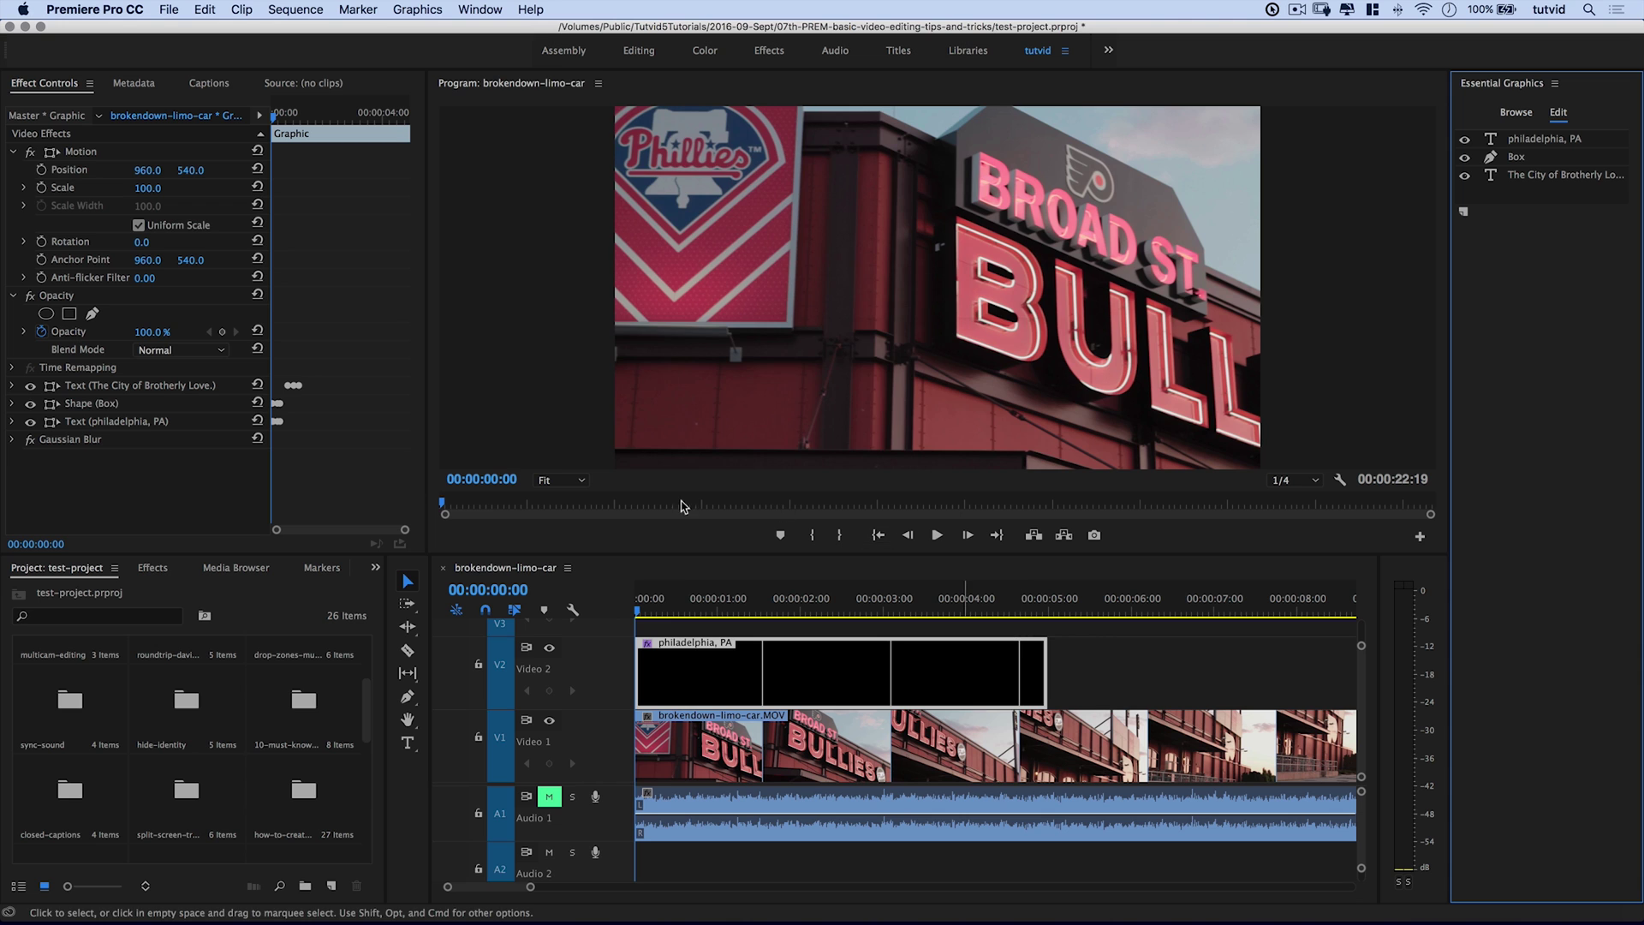
pyautogui.press('space')
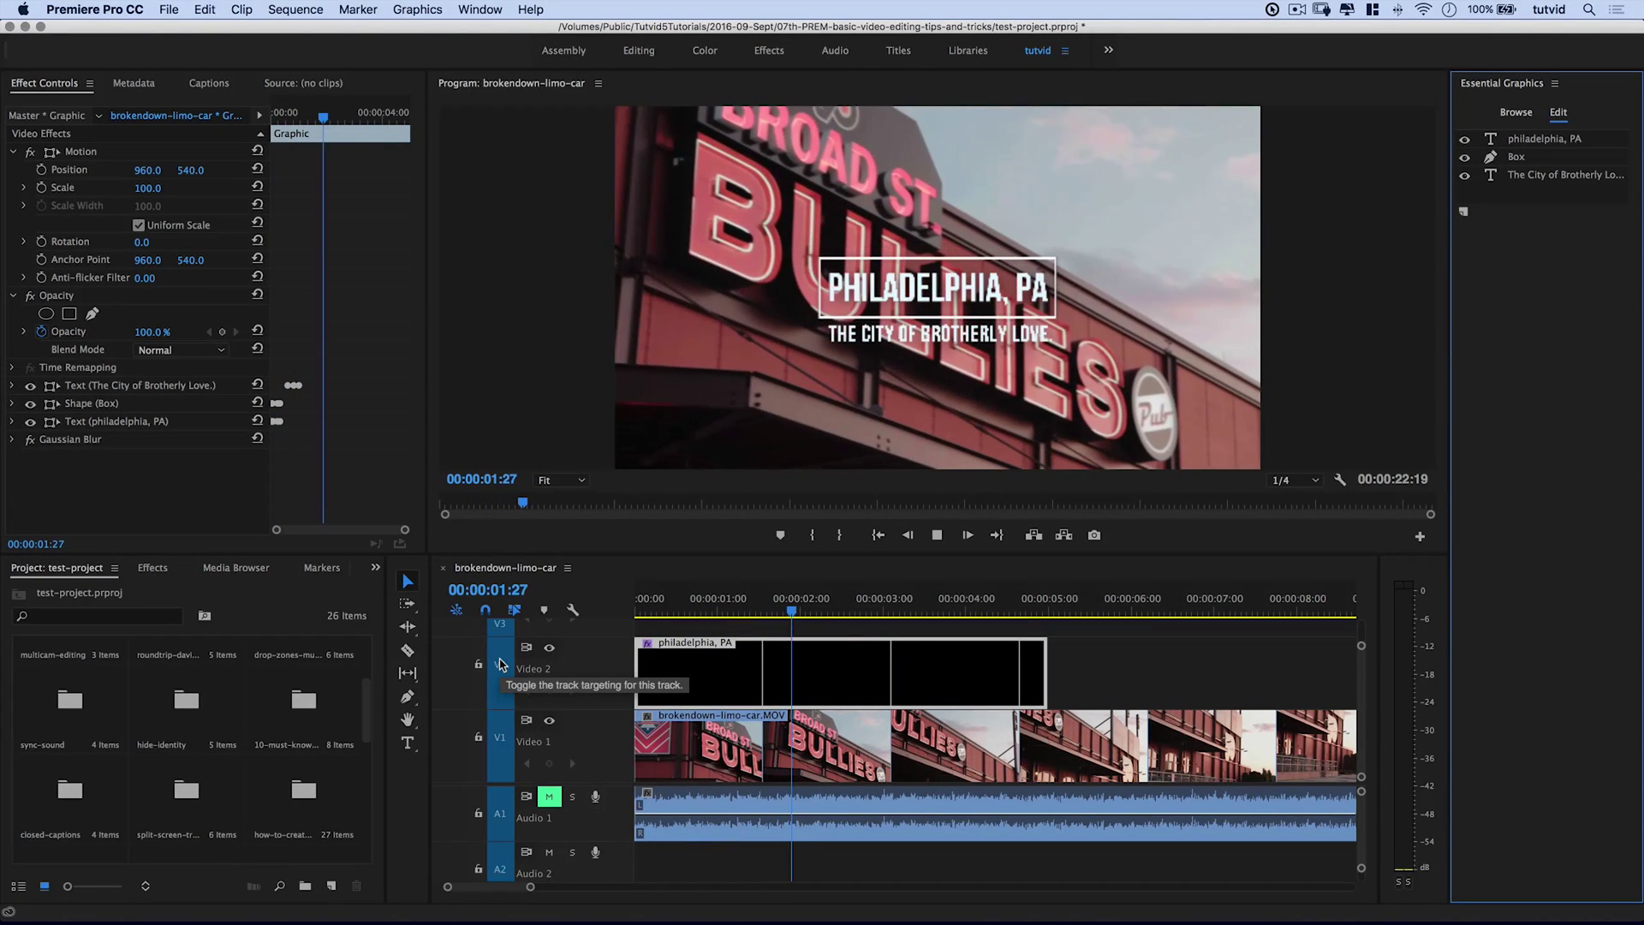
pyautogui.press('space')
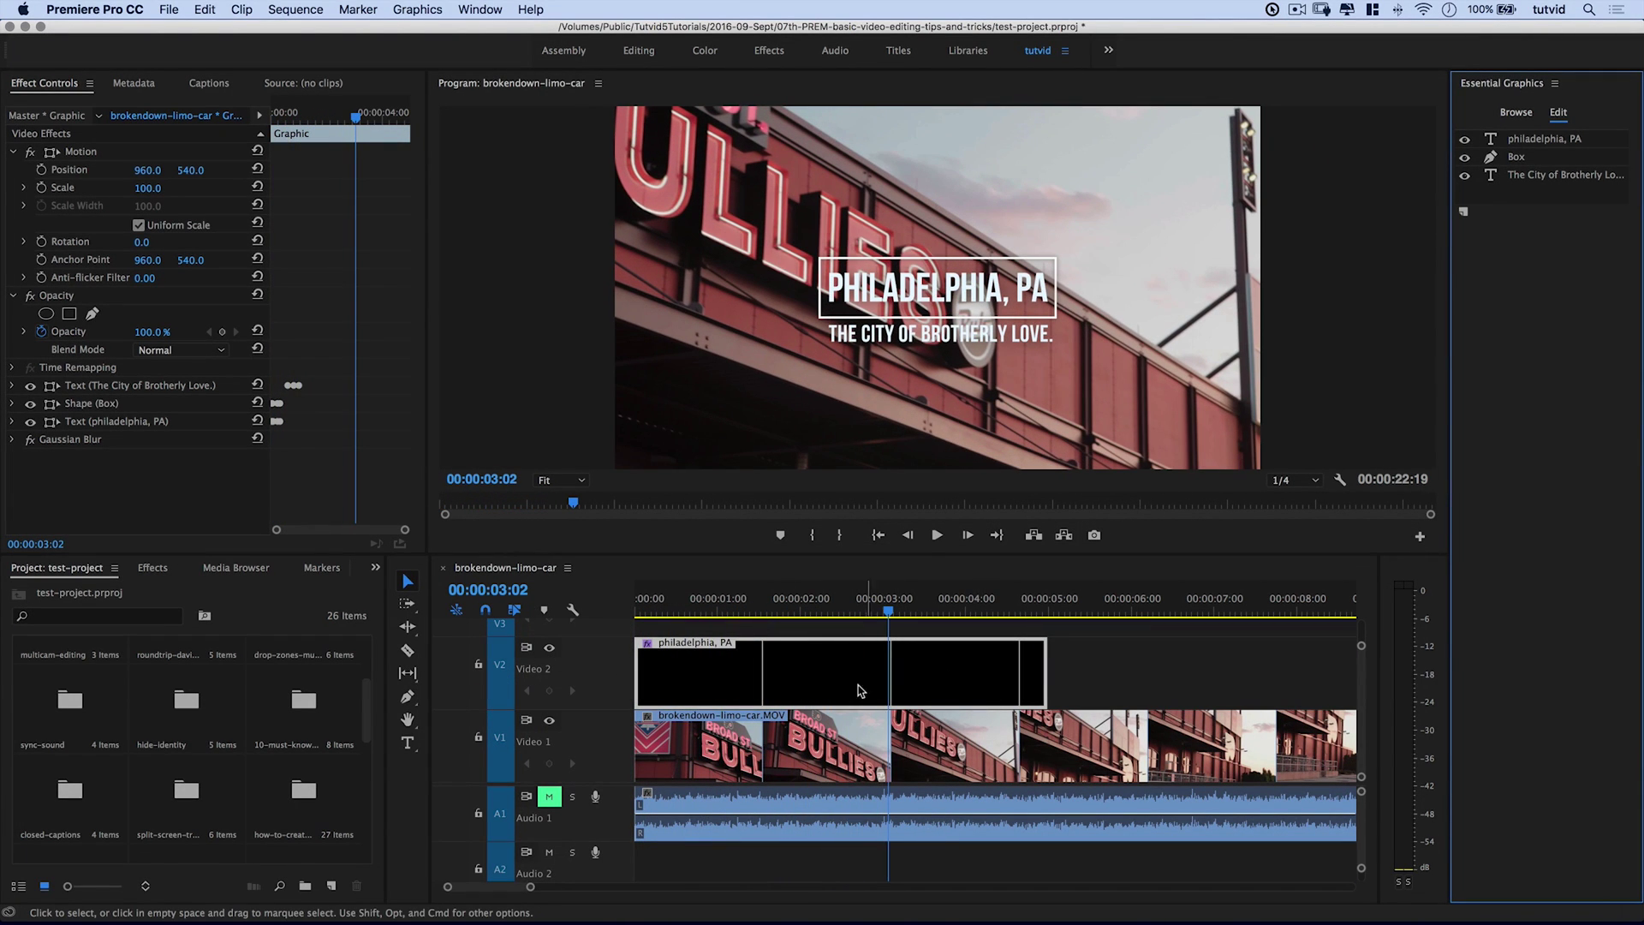
pyautogui.moveTo(728, 599); pyautogui.dragTo(623, 602)
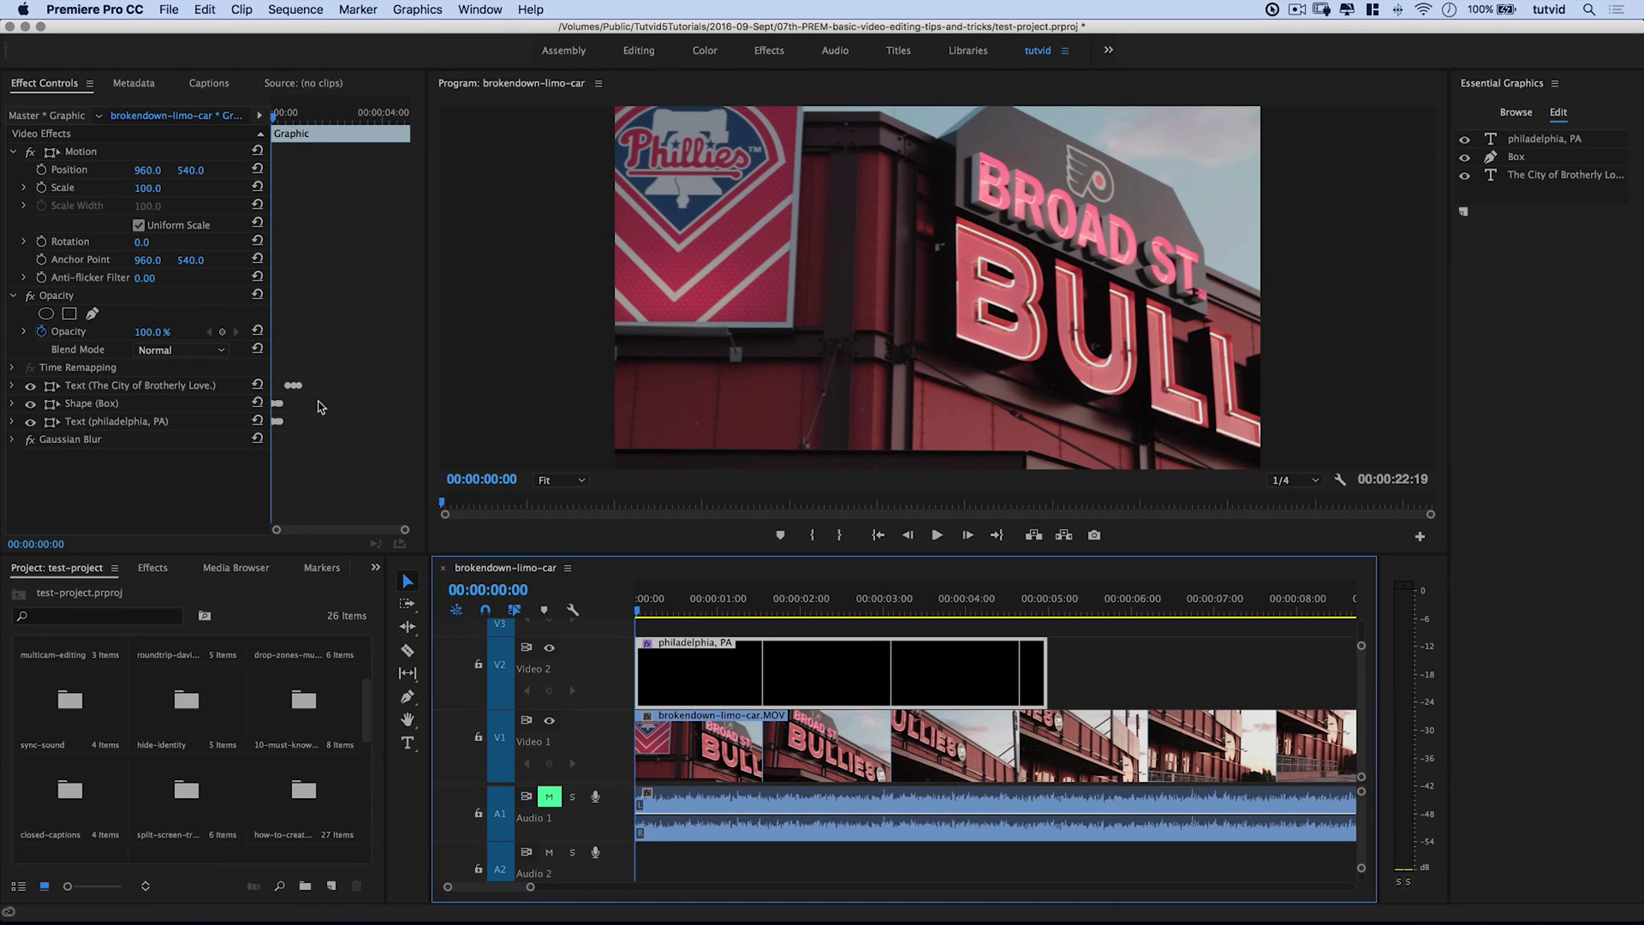
# - Add Cross Dissolve transitions to the start and end of the V2 title clip
pyautogui.click(155, 568)
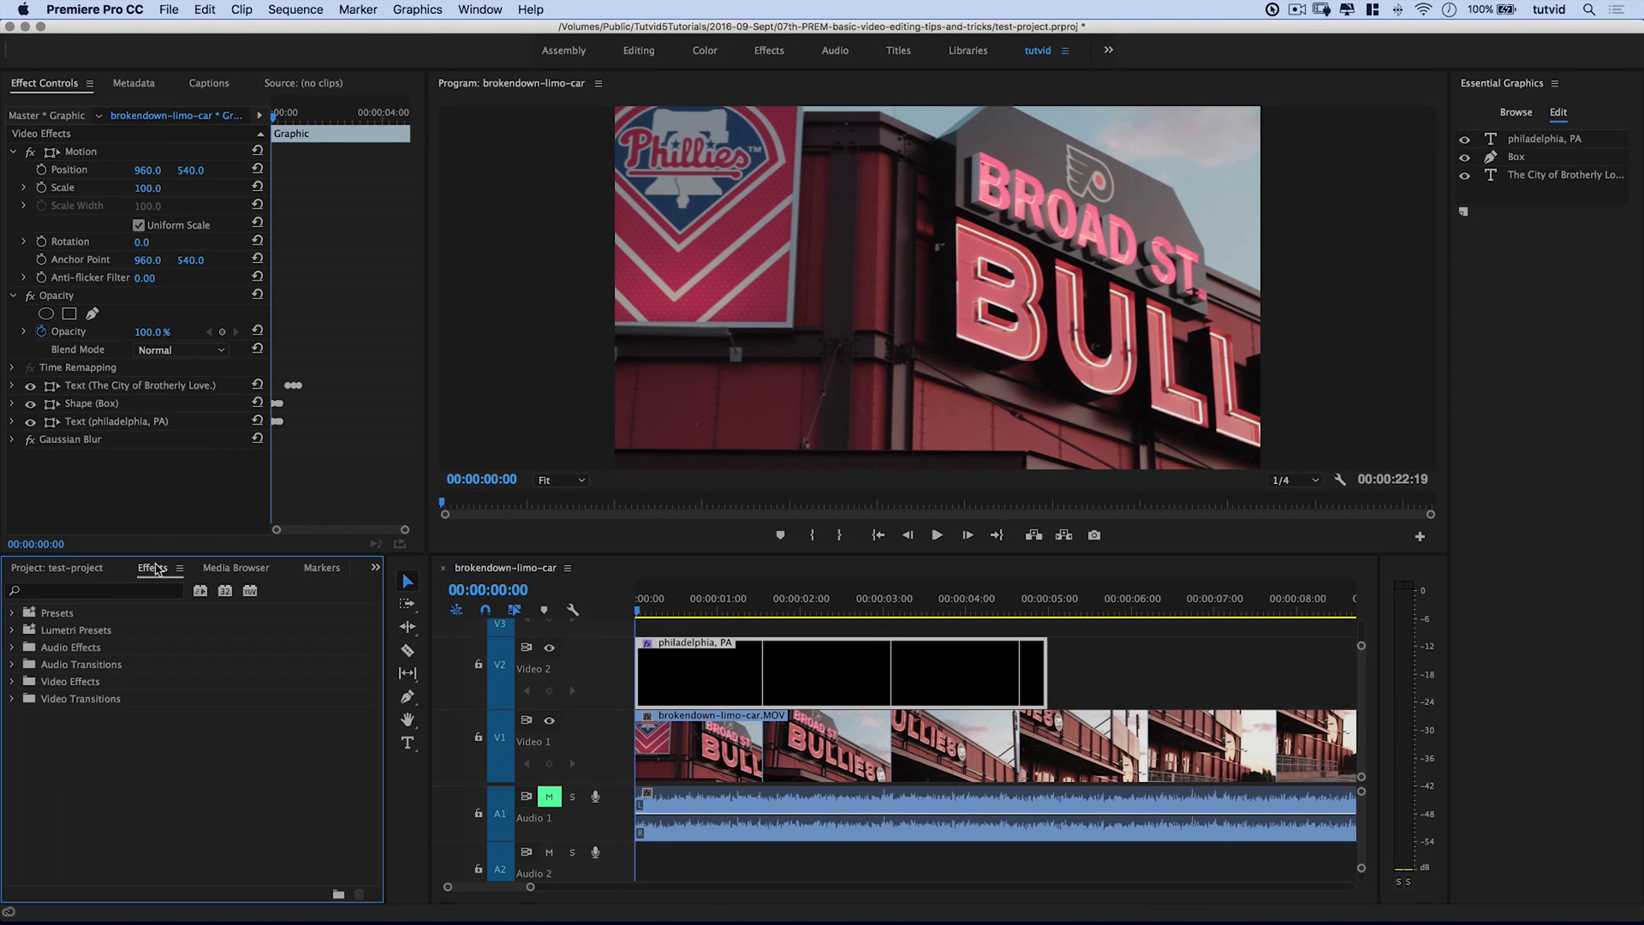
pyautogui.doubleClick(72, 698)
pyautogui.doubleClick(70, 733)
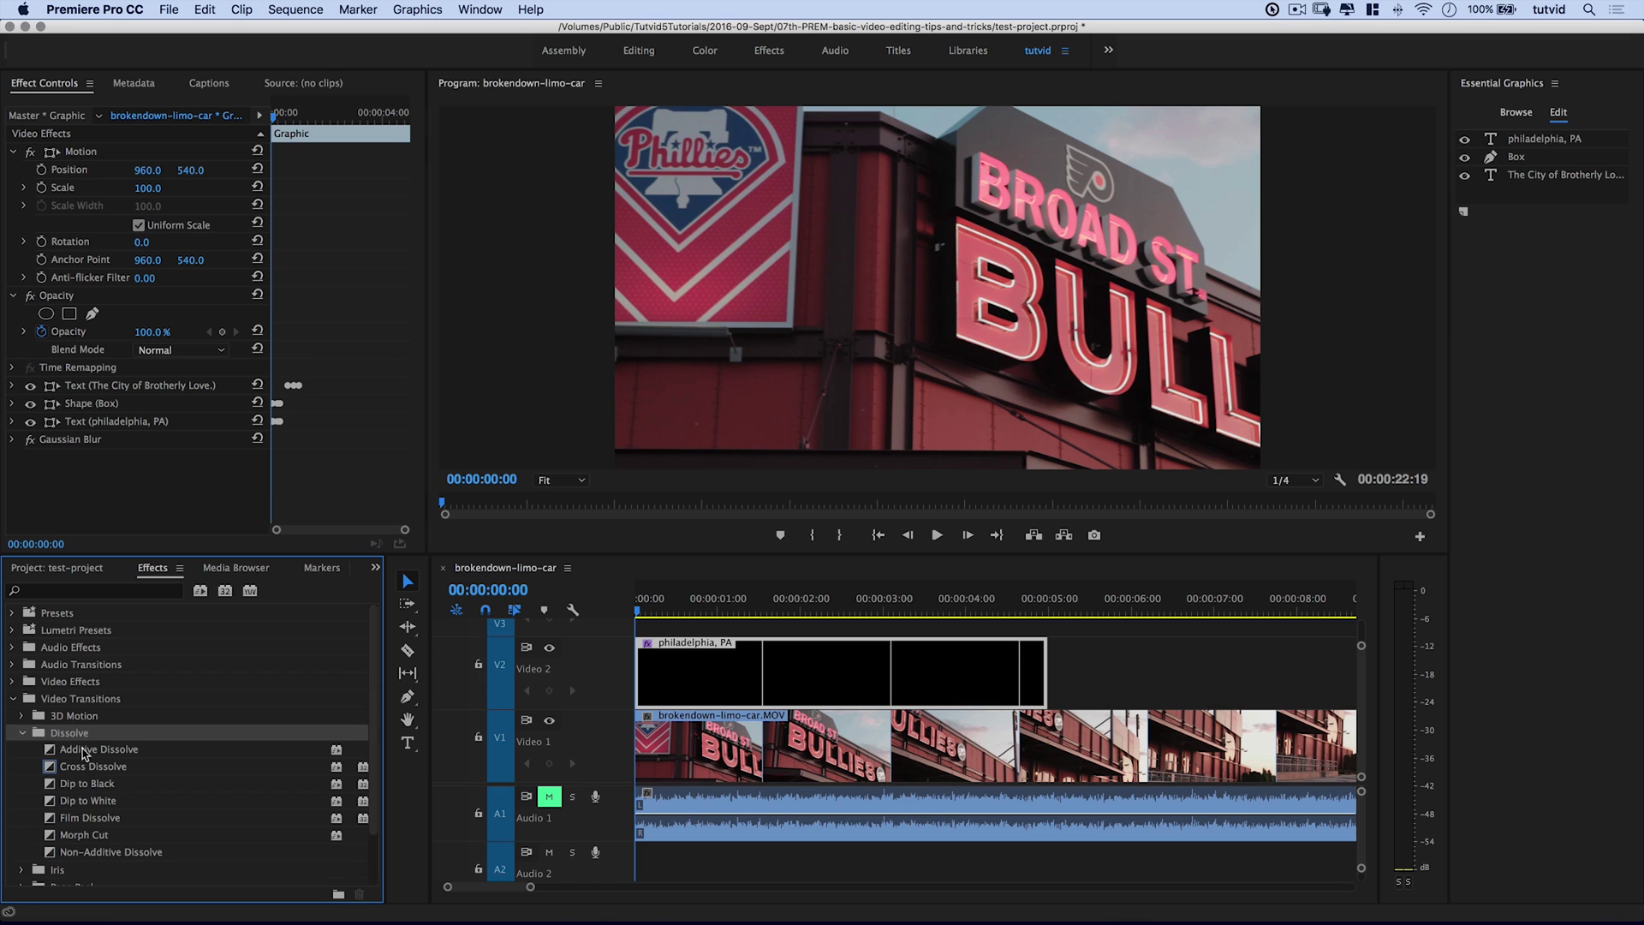
pyautogui.moveTo(86, 767); pyautogui.dragTo(648, 665)
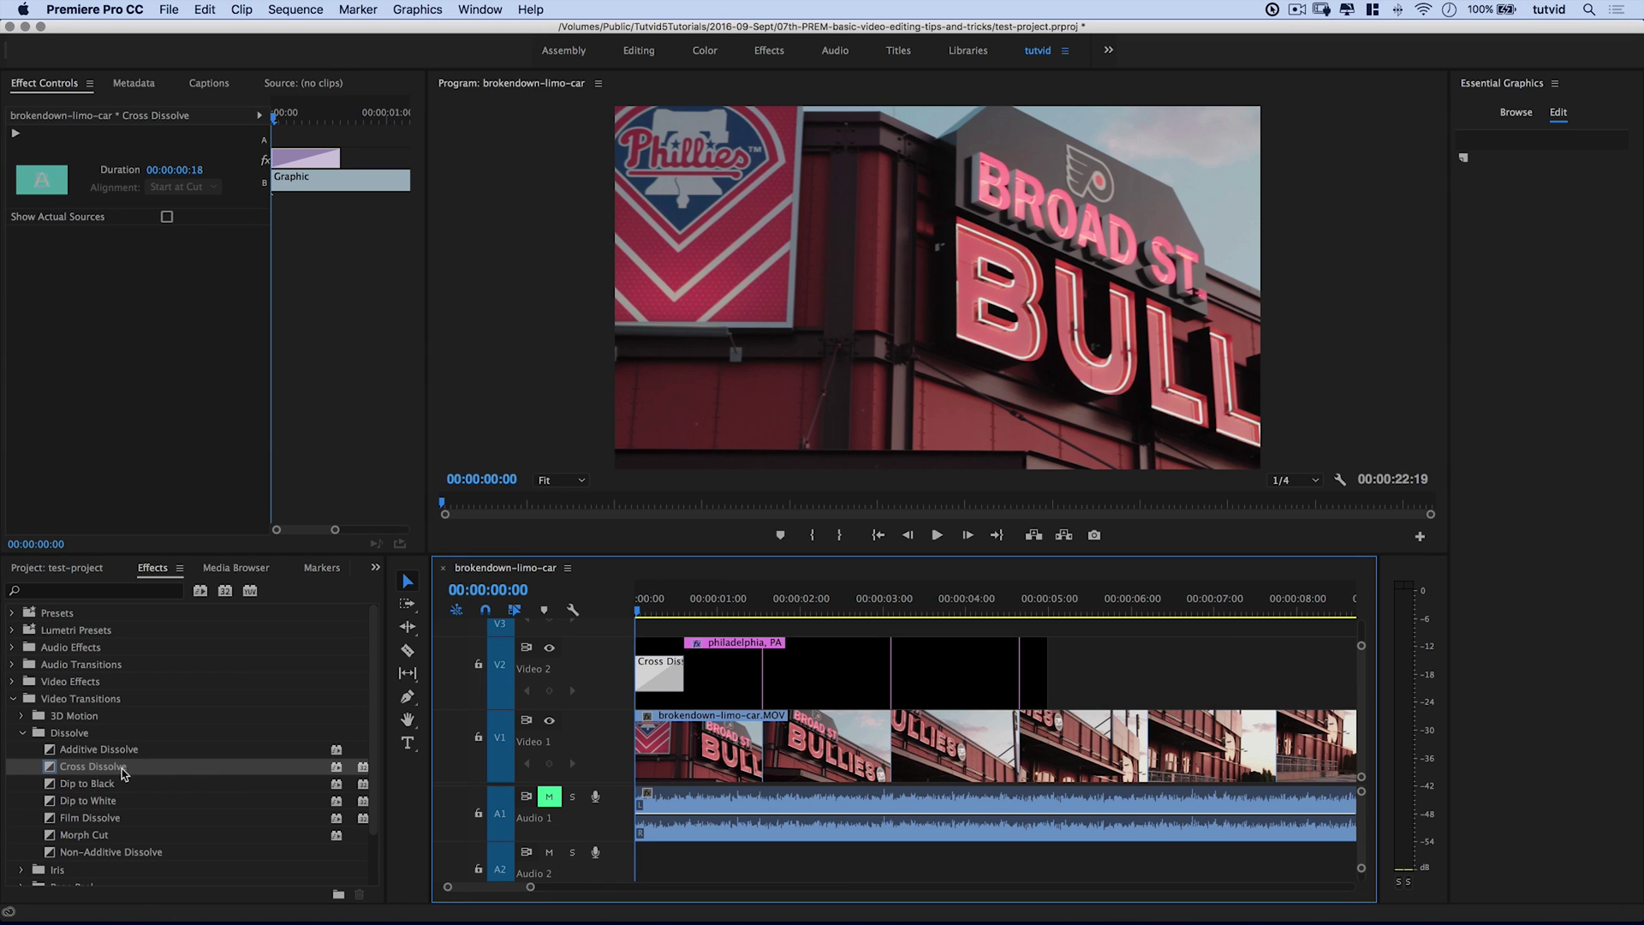
pyautogui.moveTo(123, 774); pyautogui.dragTo(1040, 673)
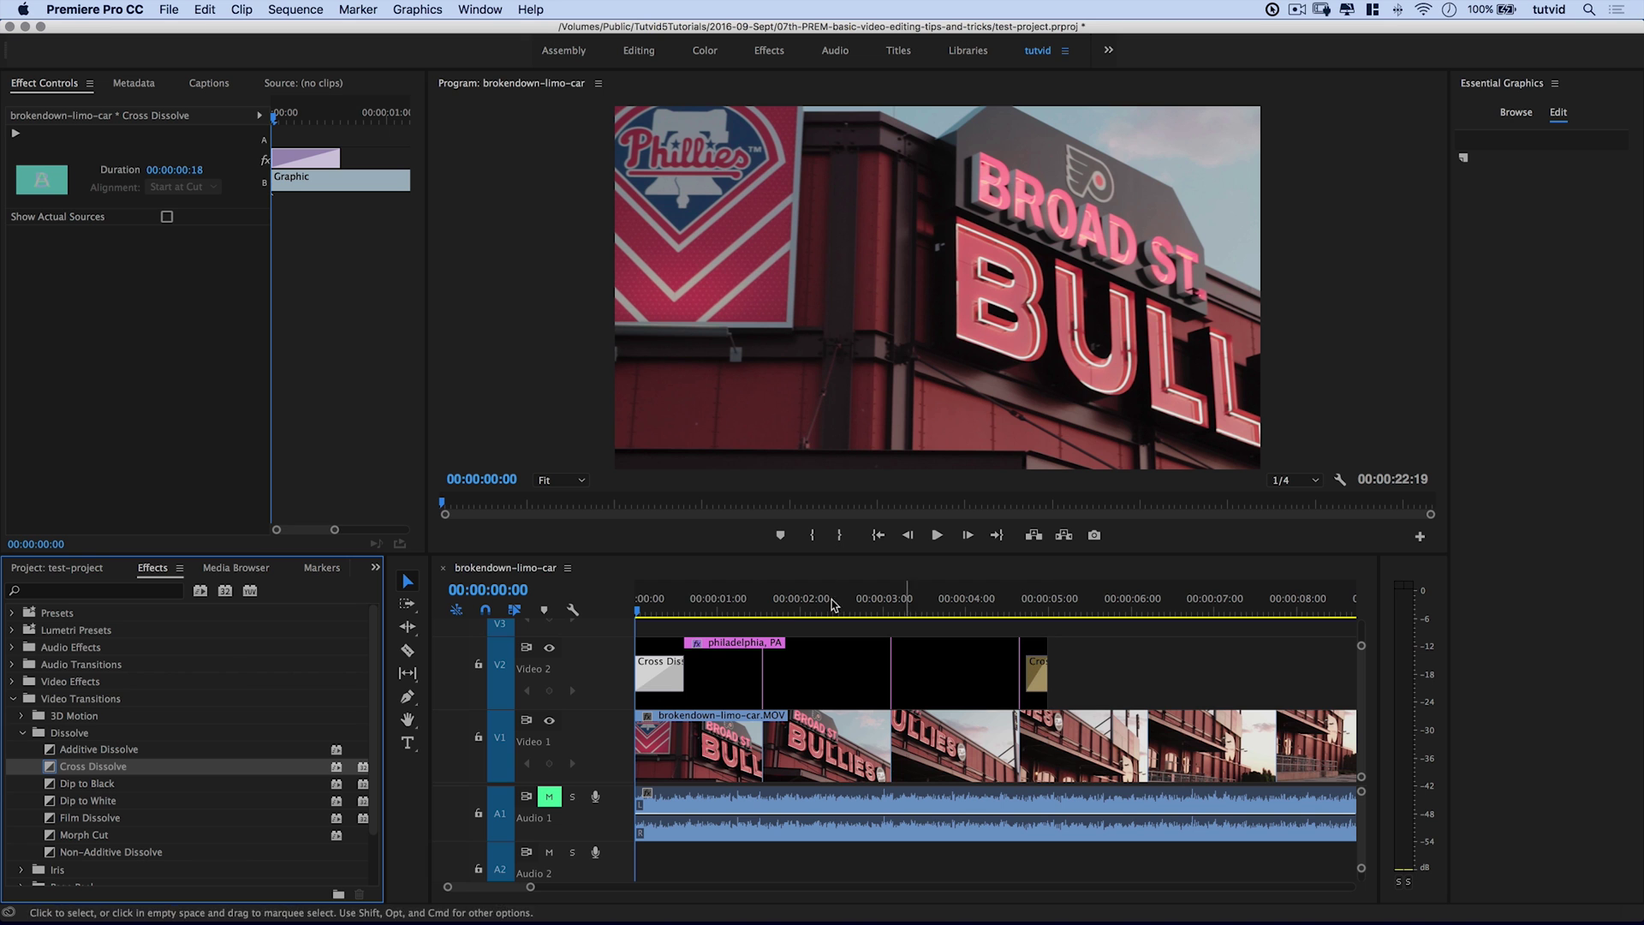
# - Play the sequence to preview the dissolving title, then rewind to the start
pyautogui.press('space')
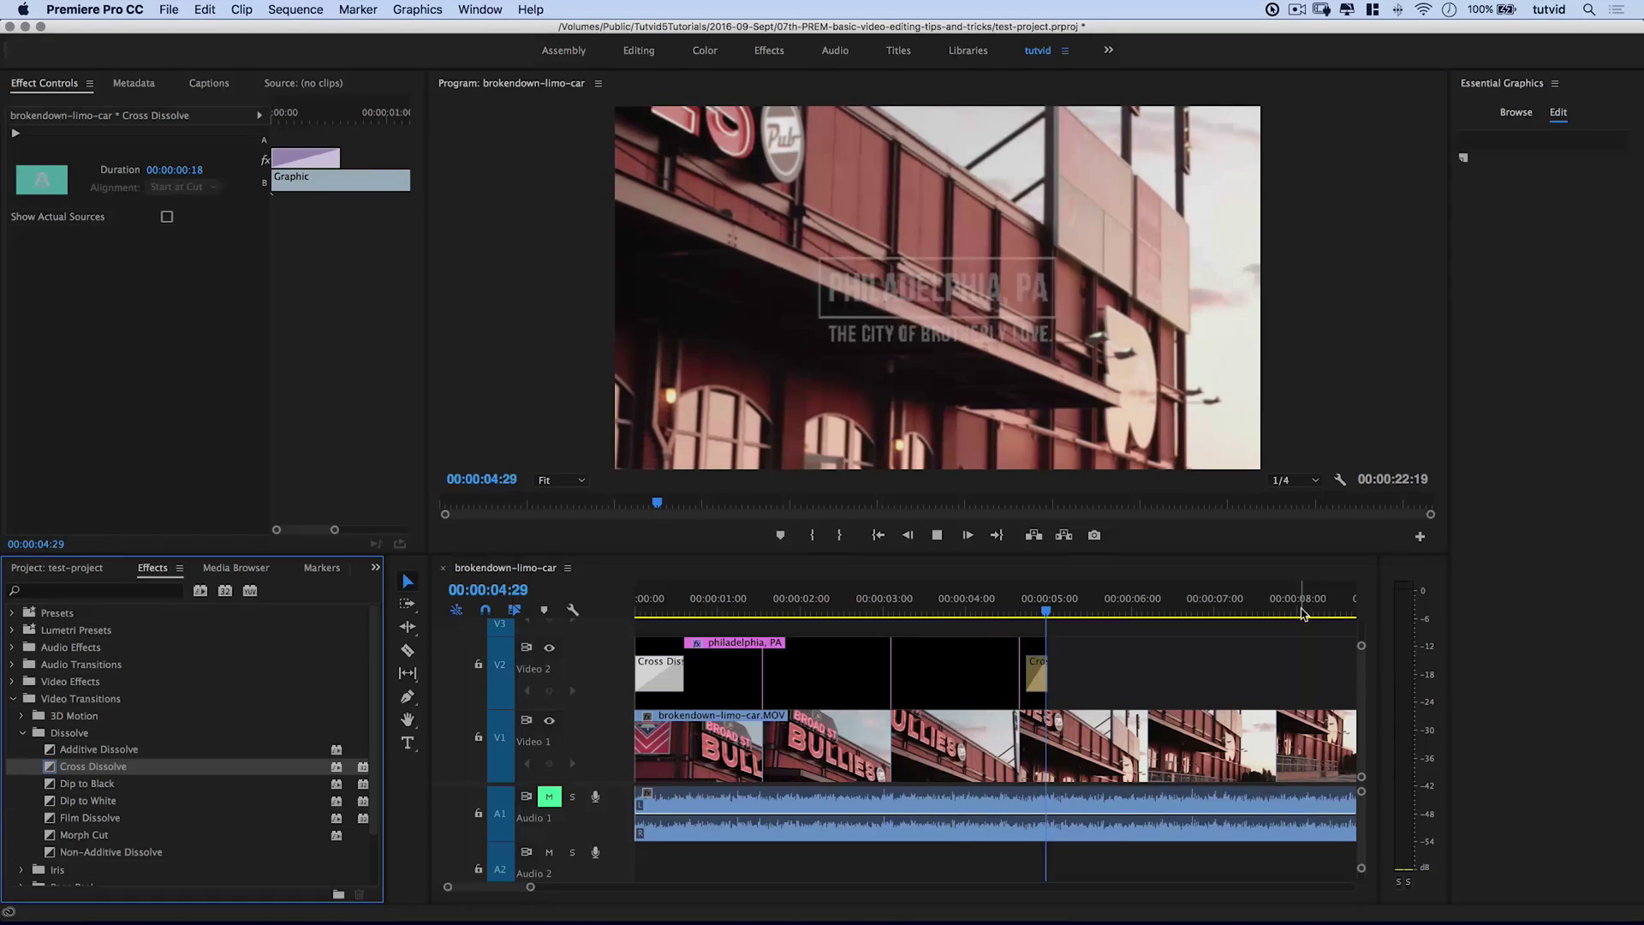
pyautogui.press('space')
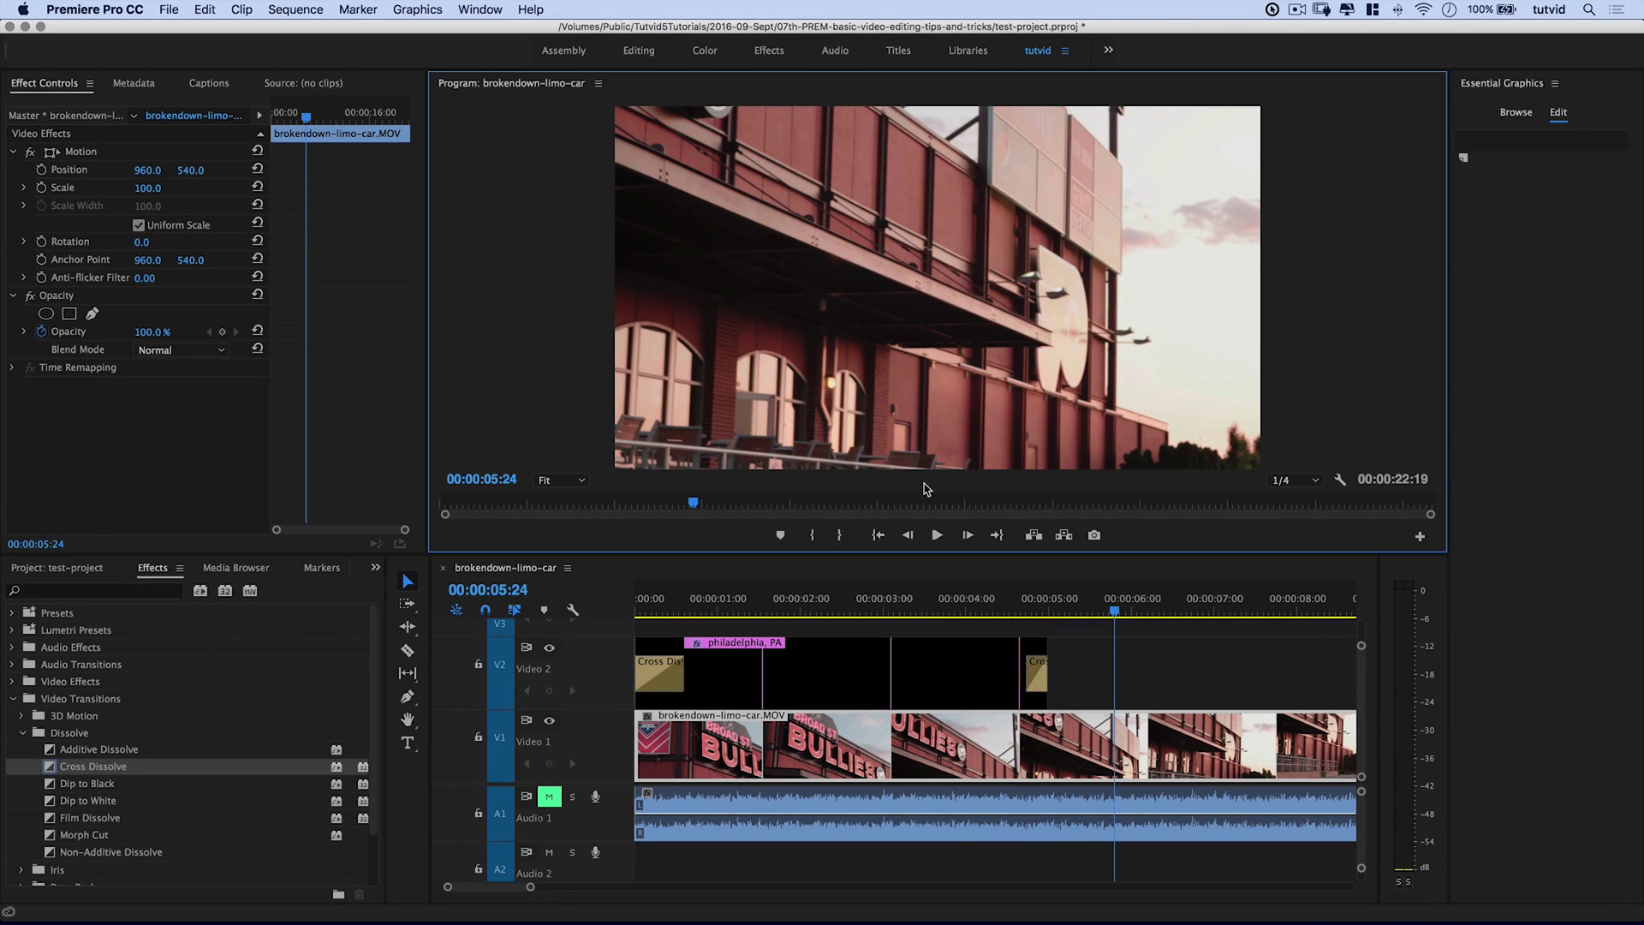
pyautogui.click(579, 623)
pyautogui.press('Home')
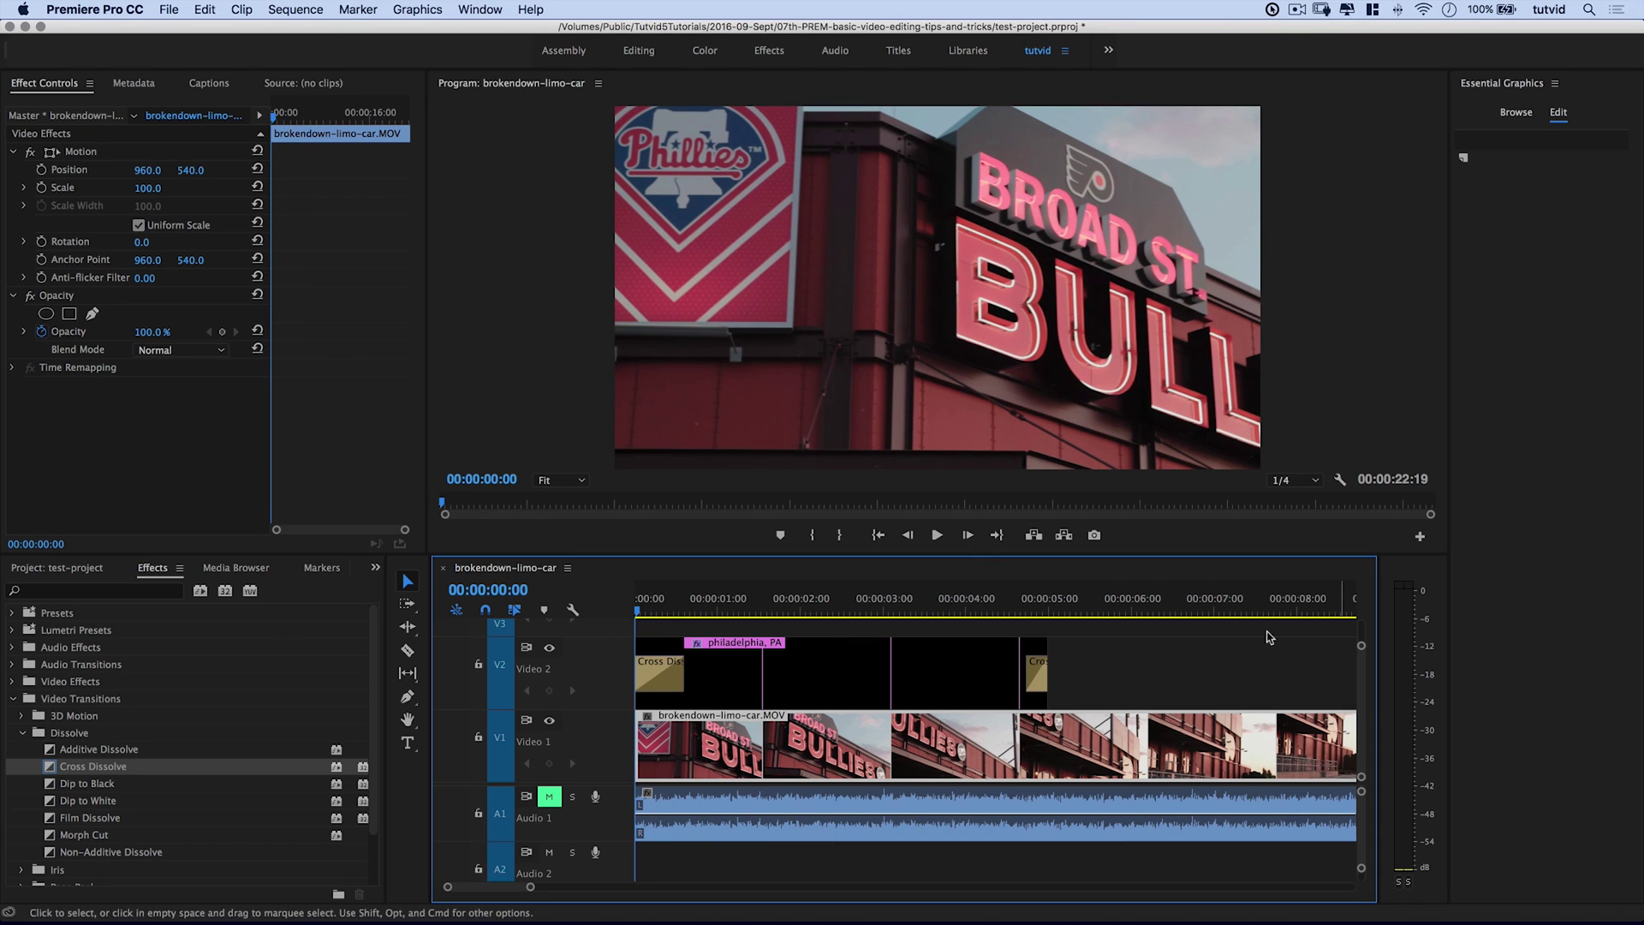
# - Browse the title templates and switch the folder dropdown to the top-level '/' collection
pyautogui.click(1518, 119)
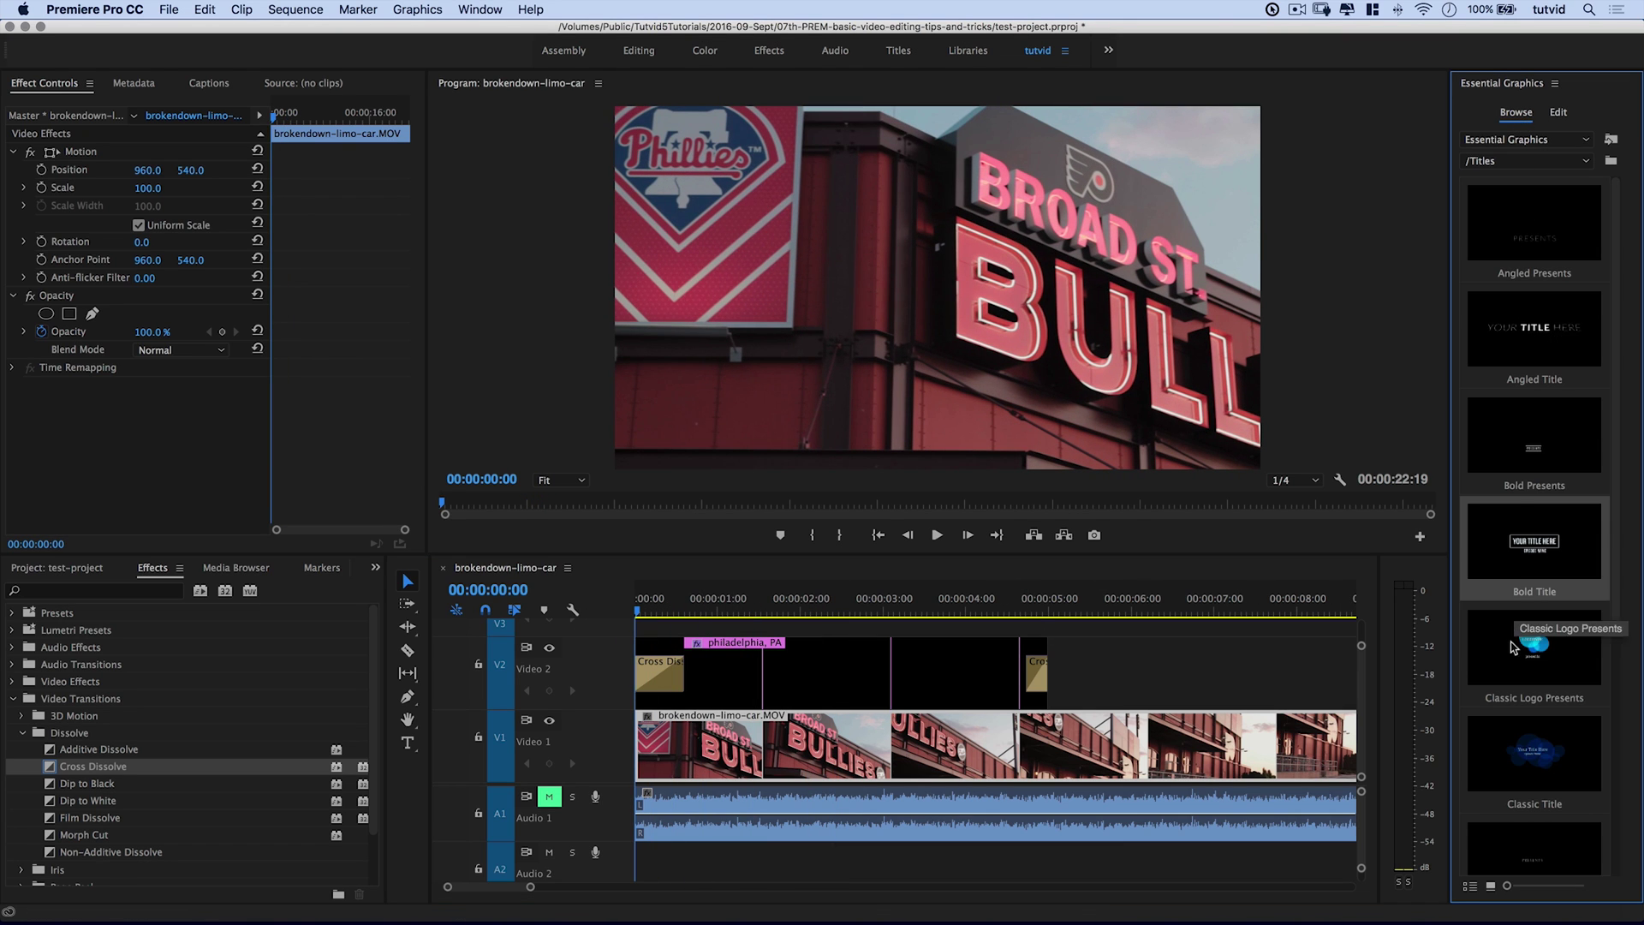
pyautogui.scroll(-5, 1538, 599)
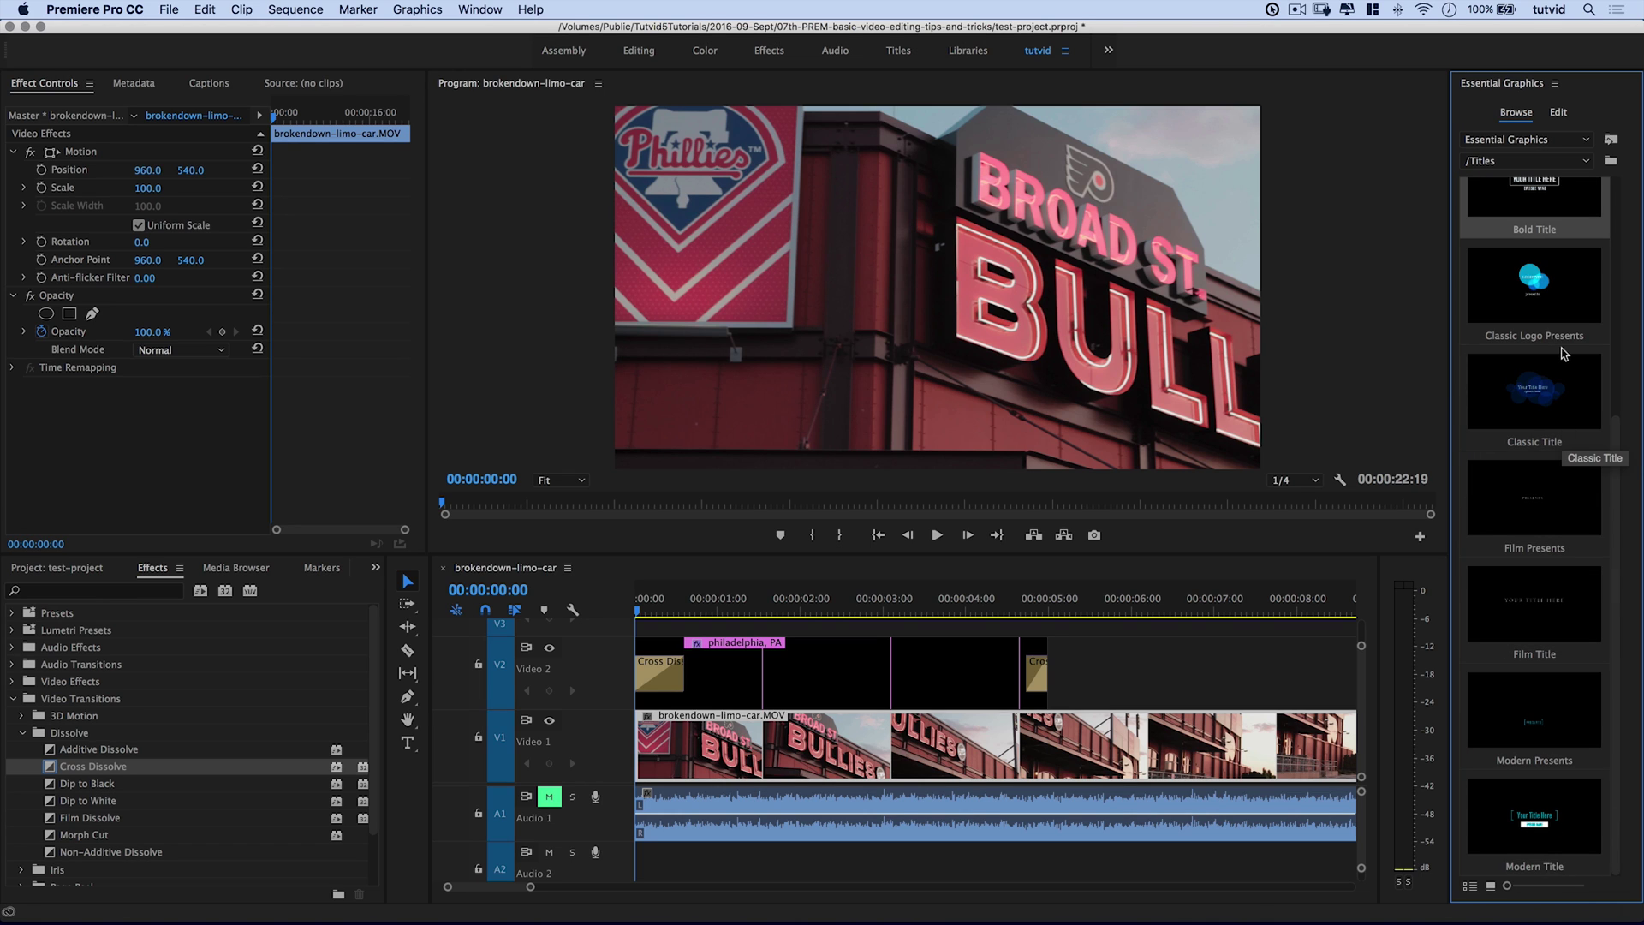
pyautogui.scroll(5, 1549, 261)
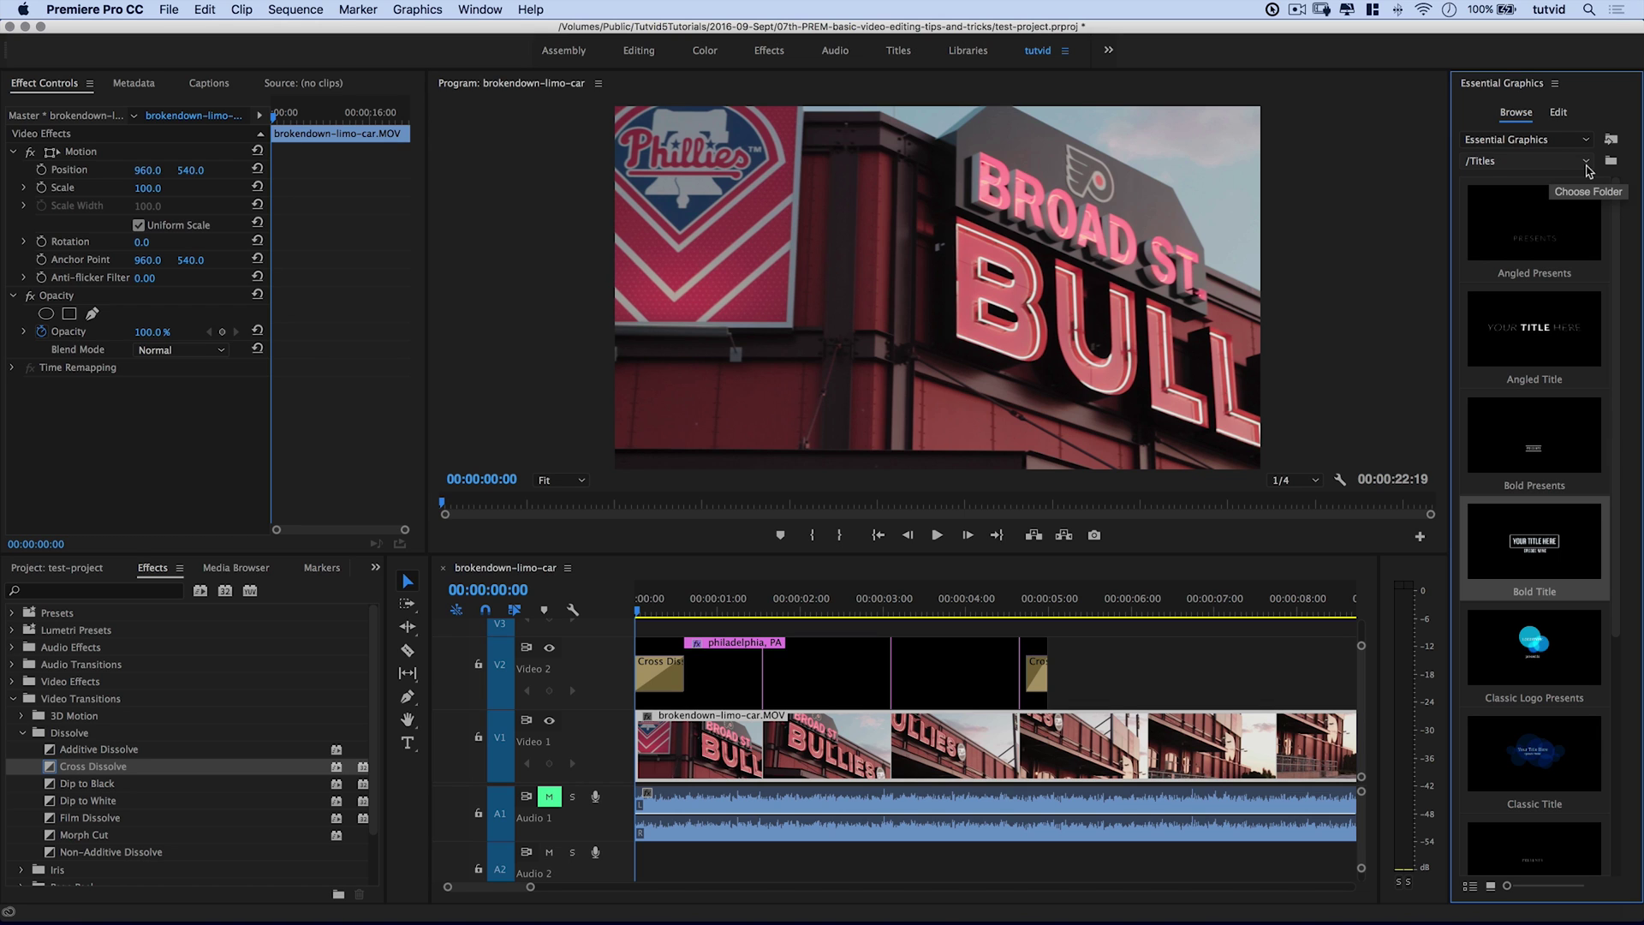
pyautogui.click(1586, 163)
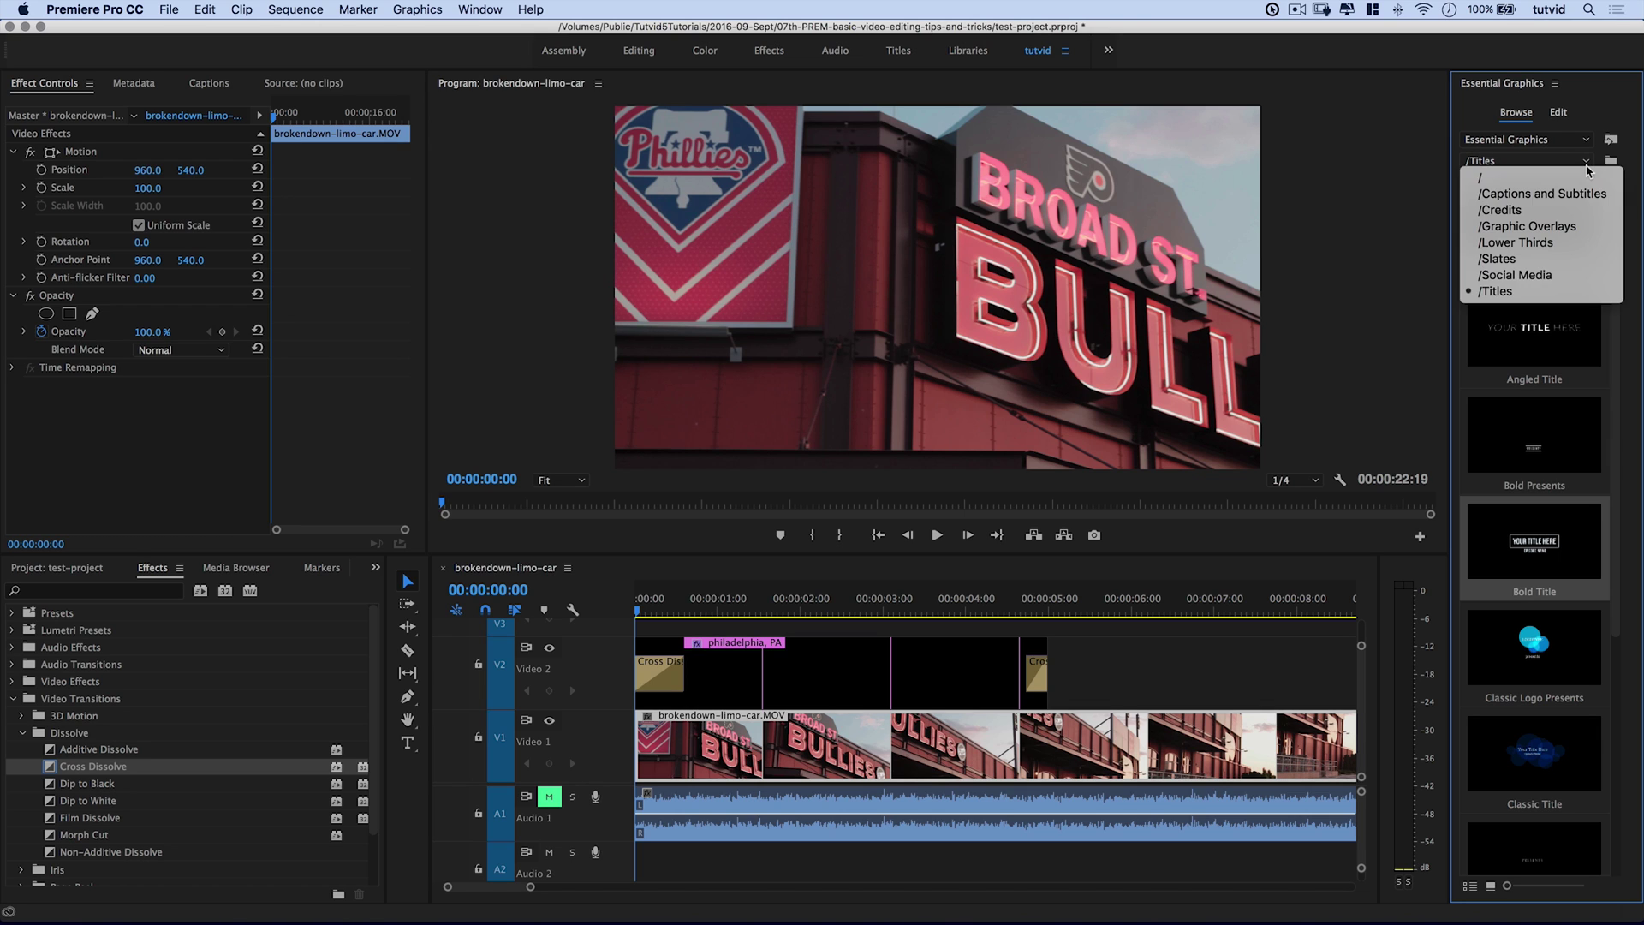
pyautogui.click(1540, 182)
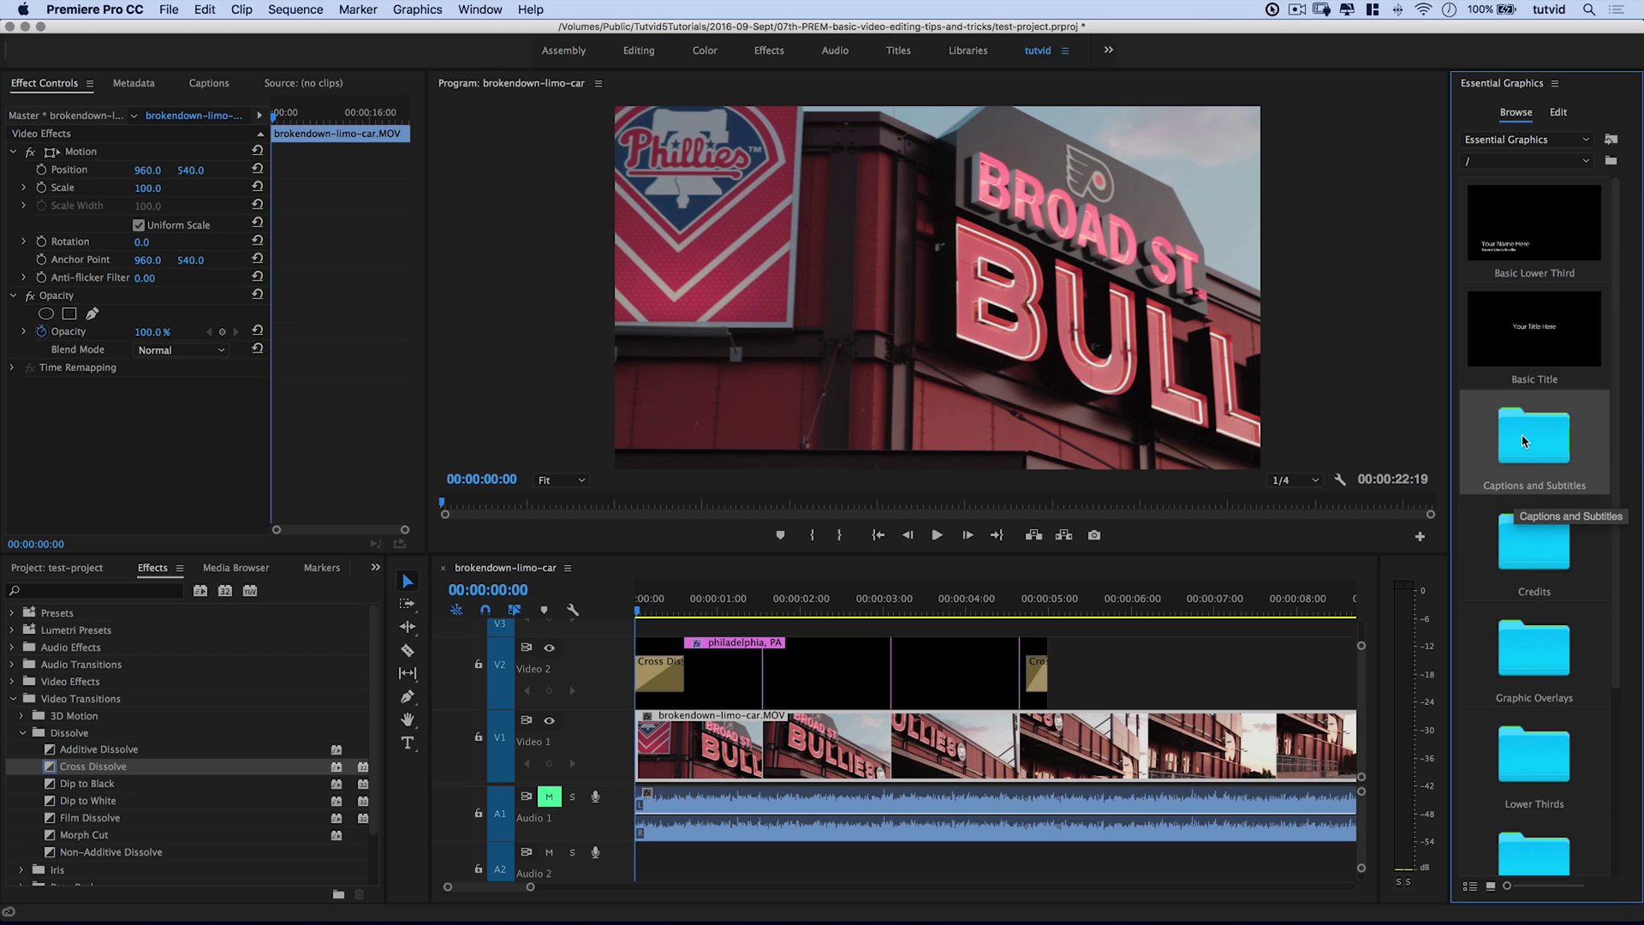
# - Open Move... for the Captions and Subtitles folder, check destinations, and cancel without moving
pyautogui.rightClick(1527, 439)
pyautogui.click(1524, 431)
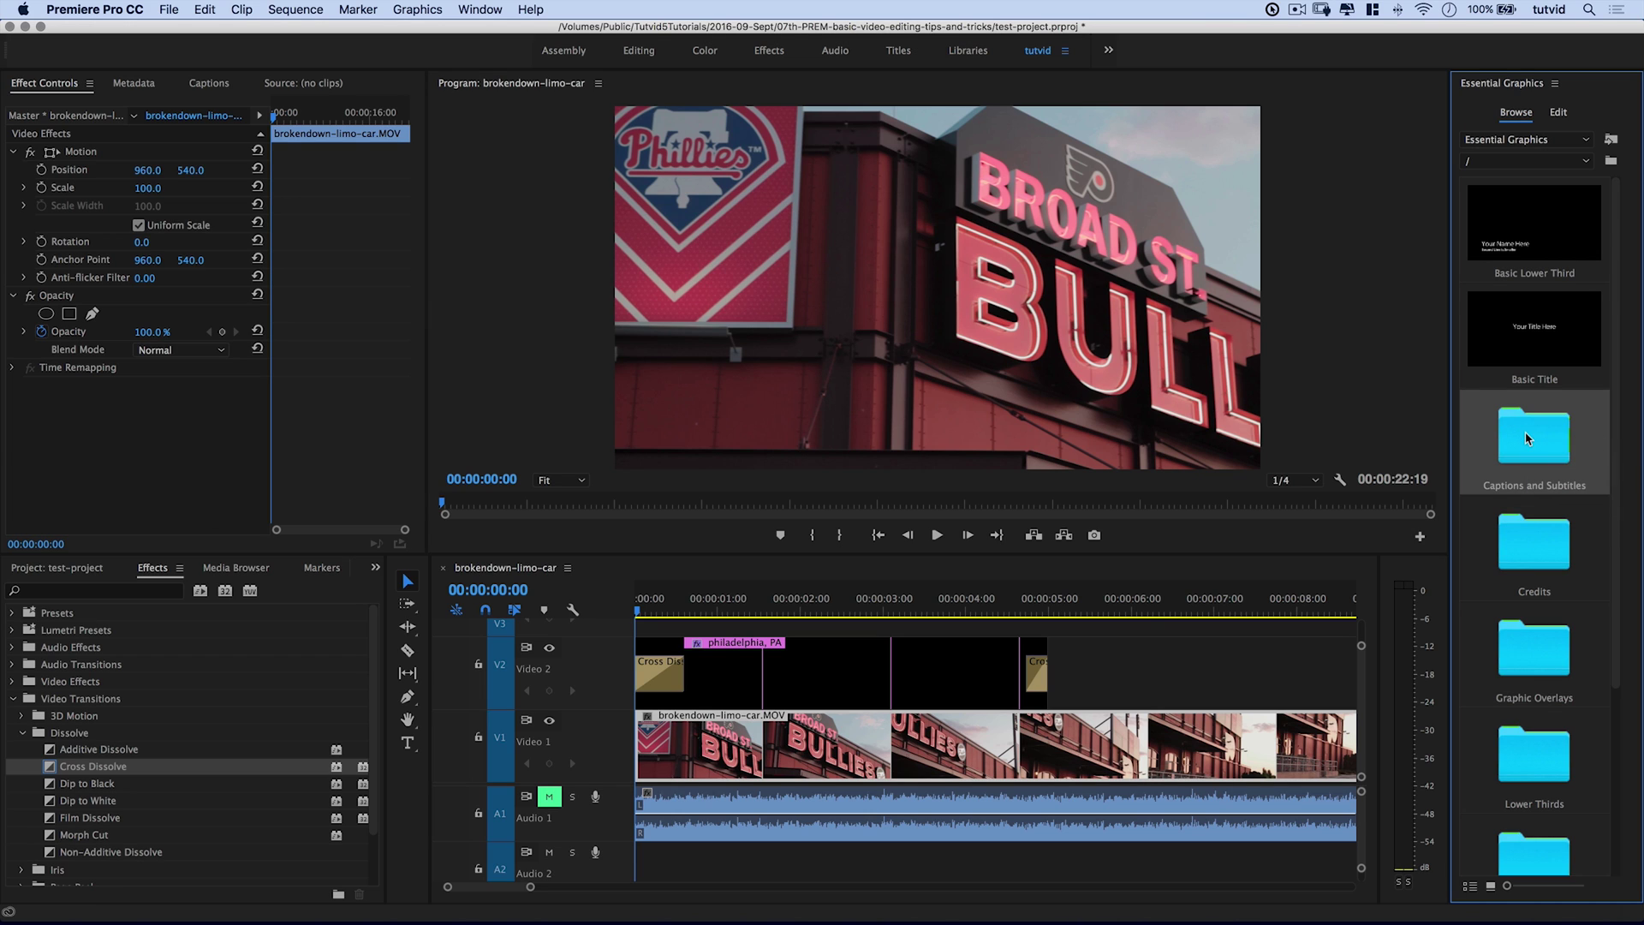
pyautogui.rightClick(1534, 428)
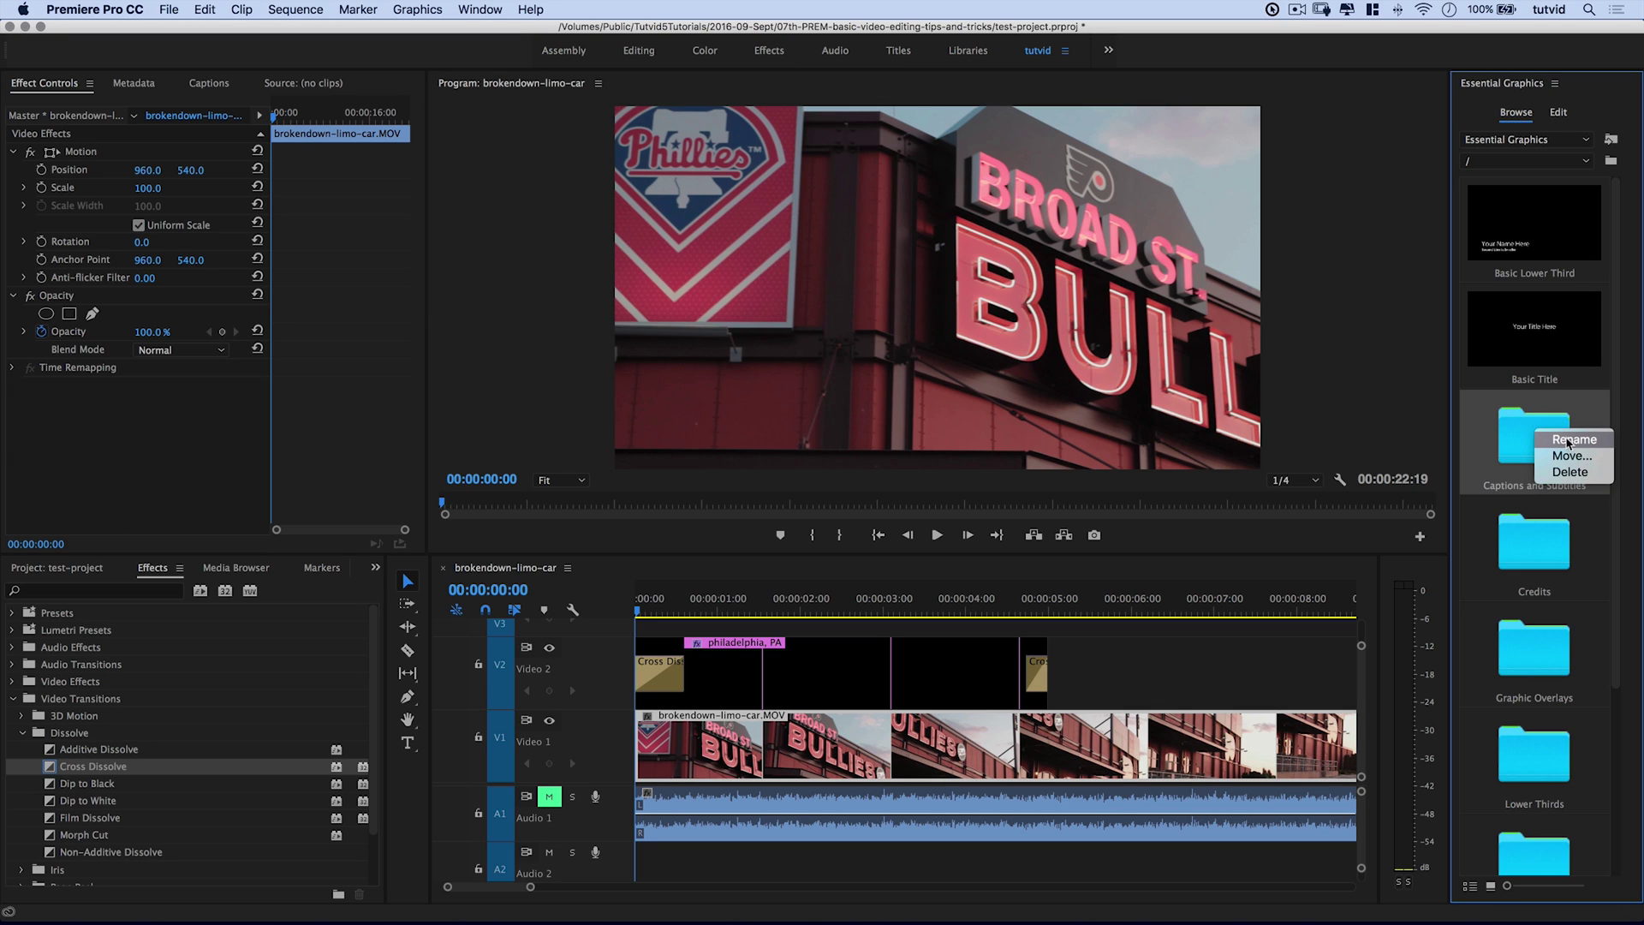
pyautogui.click(1533, 425)
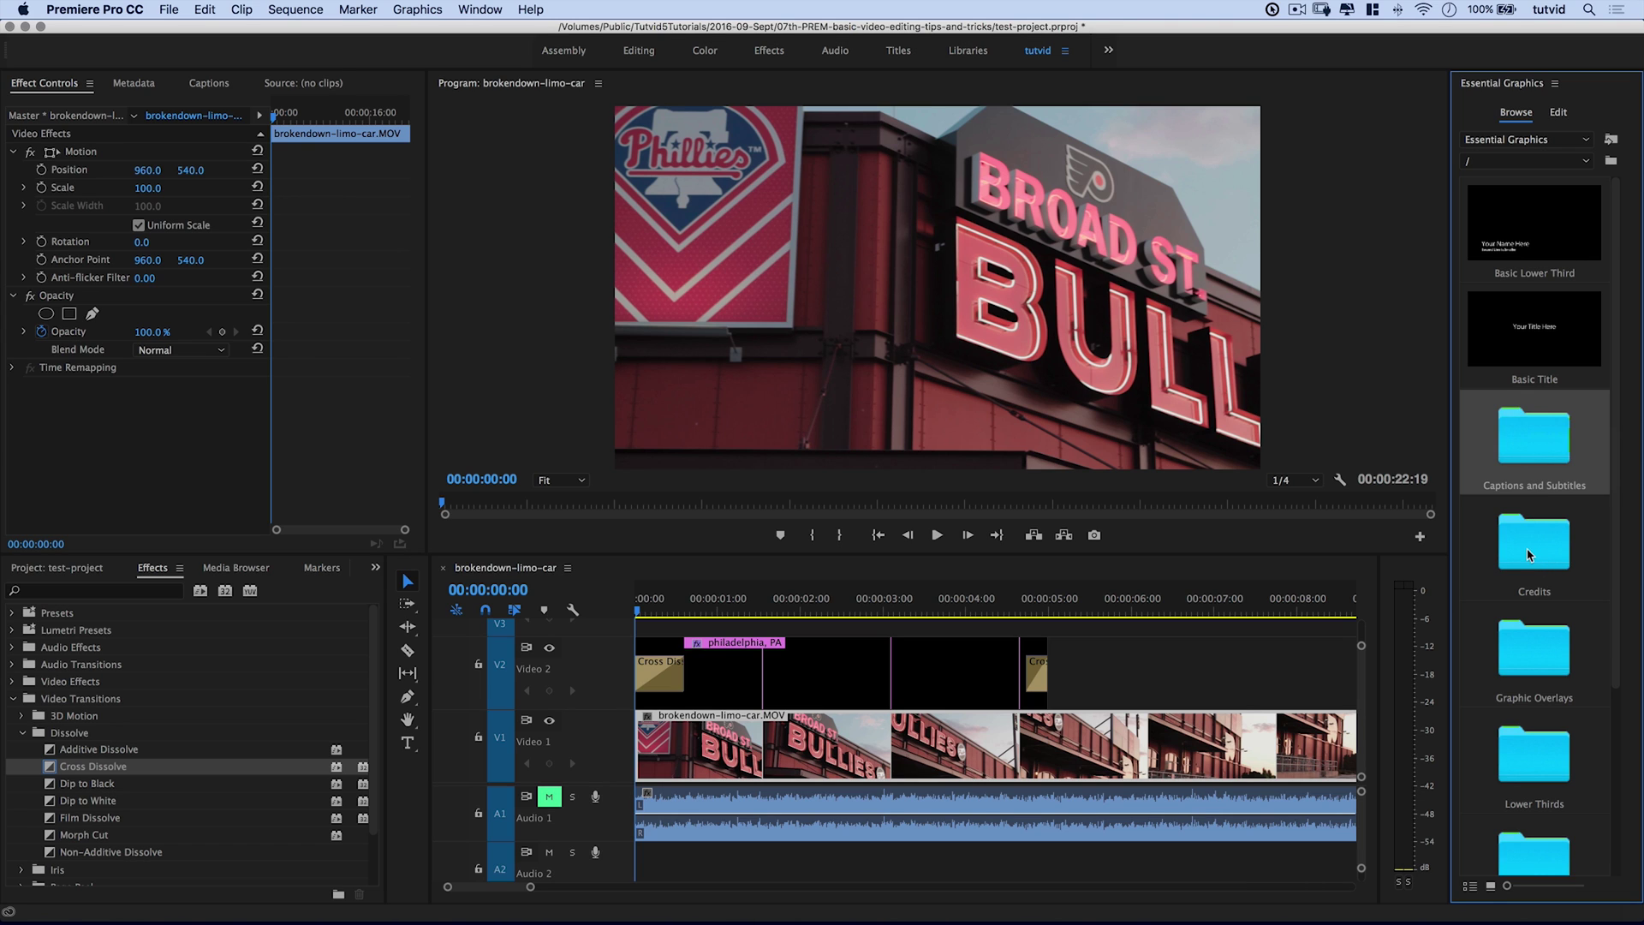
pyautogui.rightClick(1550, 430)
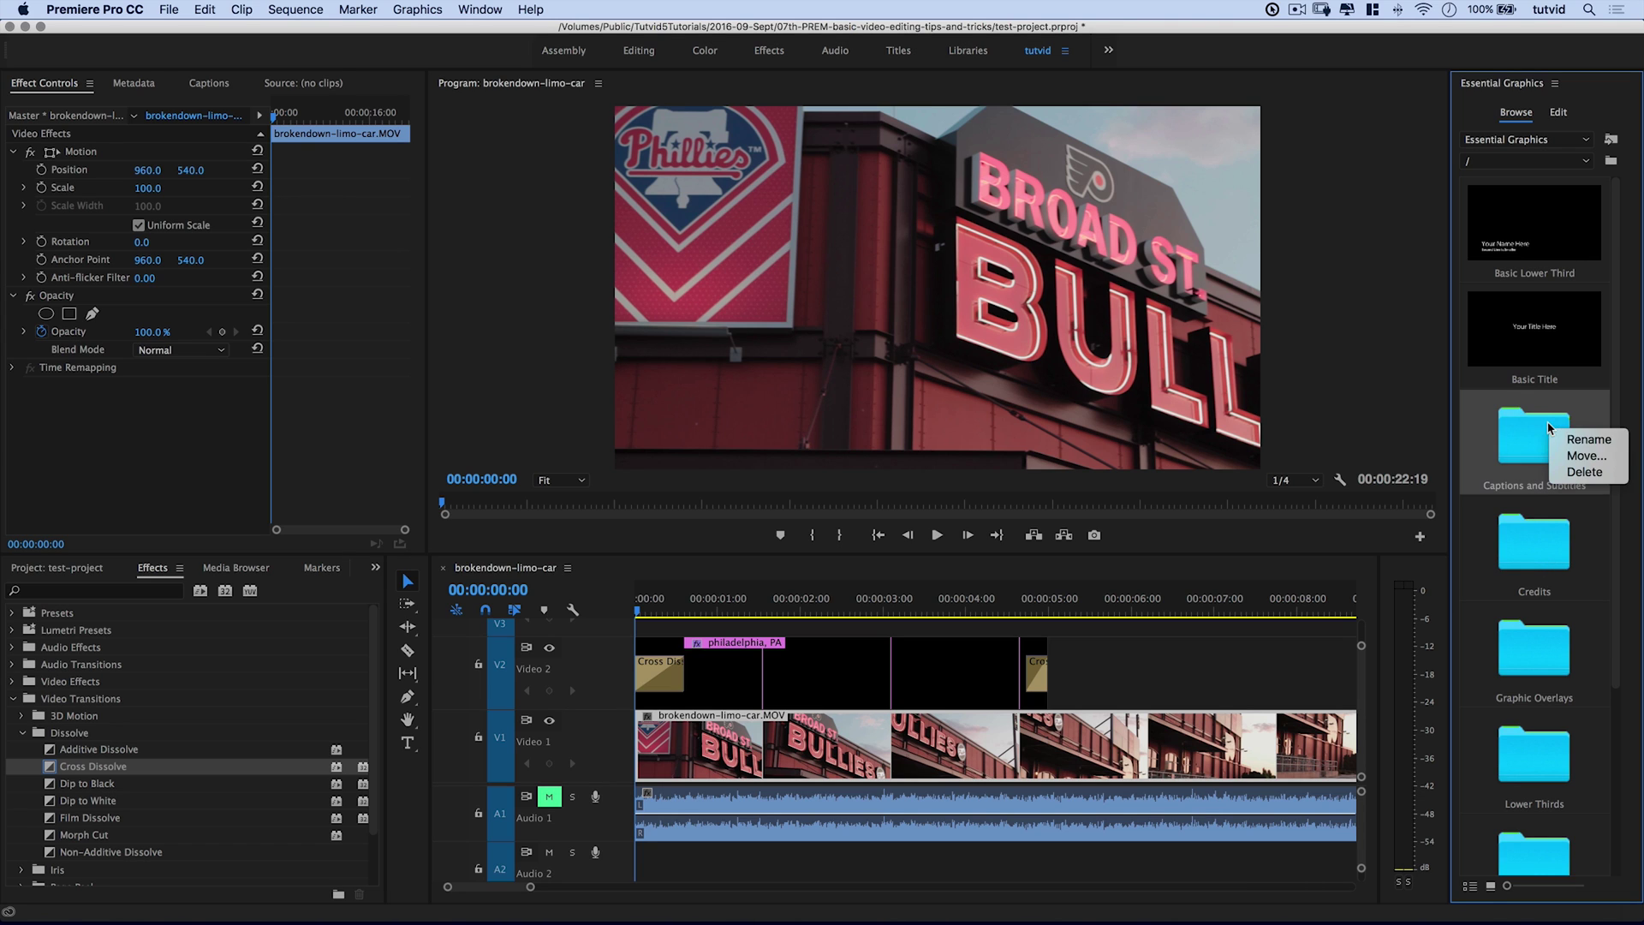
pyautogui.click(1582, 455)
pyautogui.click(767, 488)
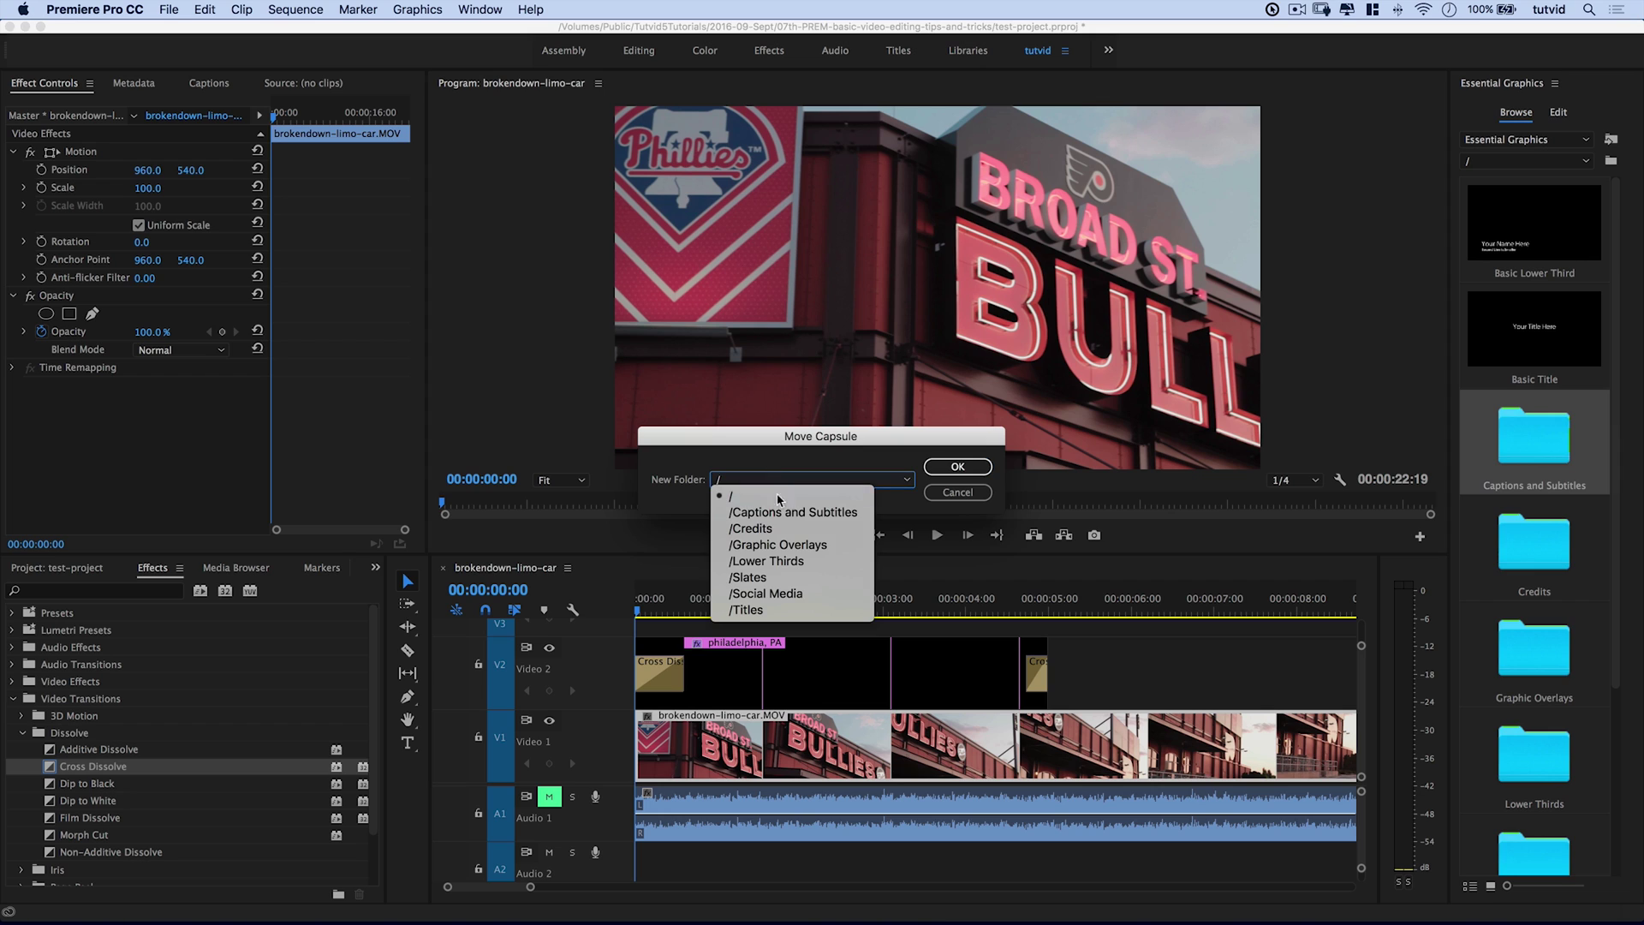
pyautogui.click(970, 491)
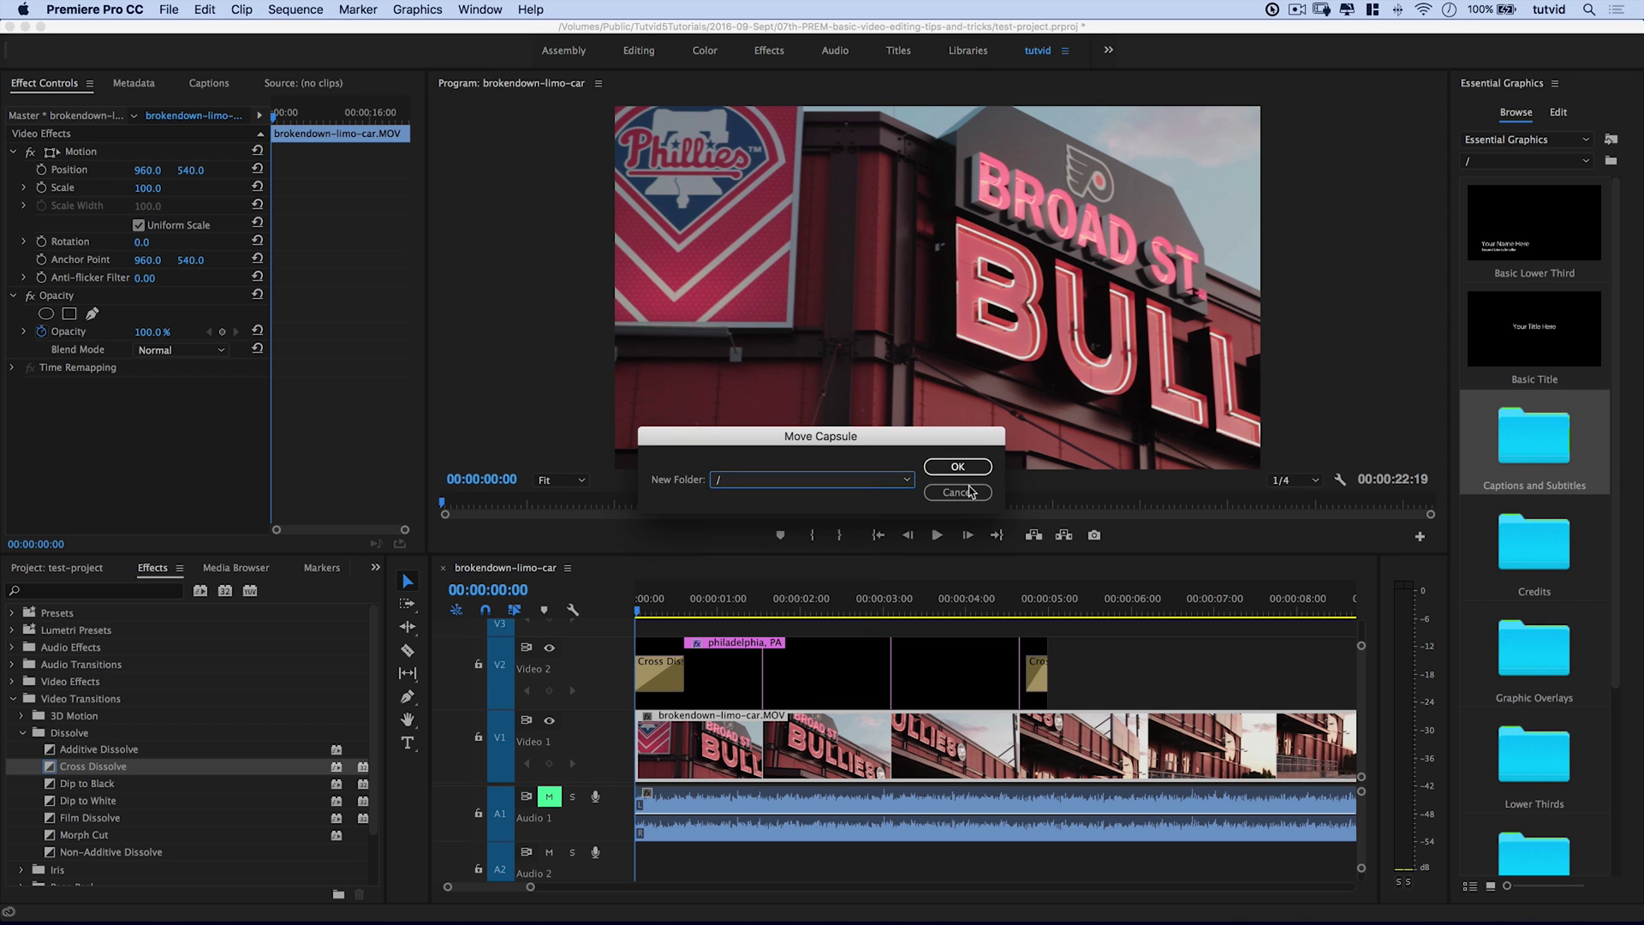
pyautogui.click(959, 493)
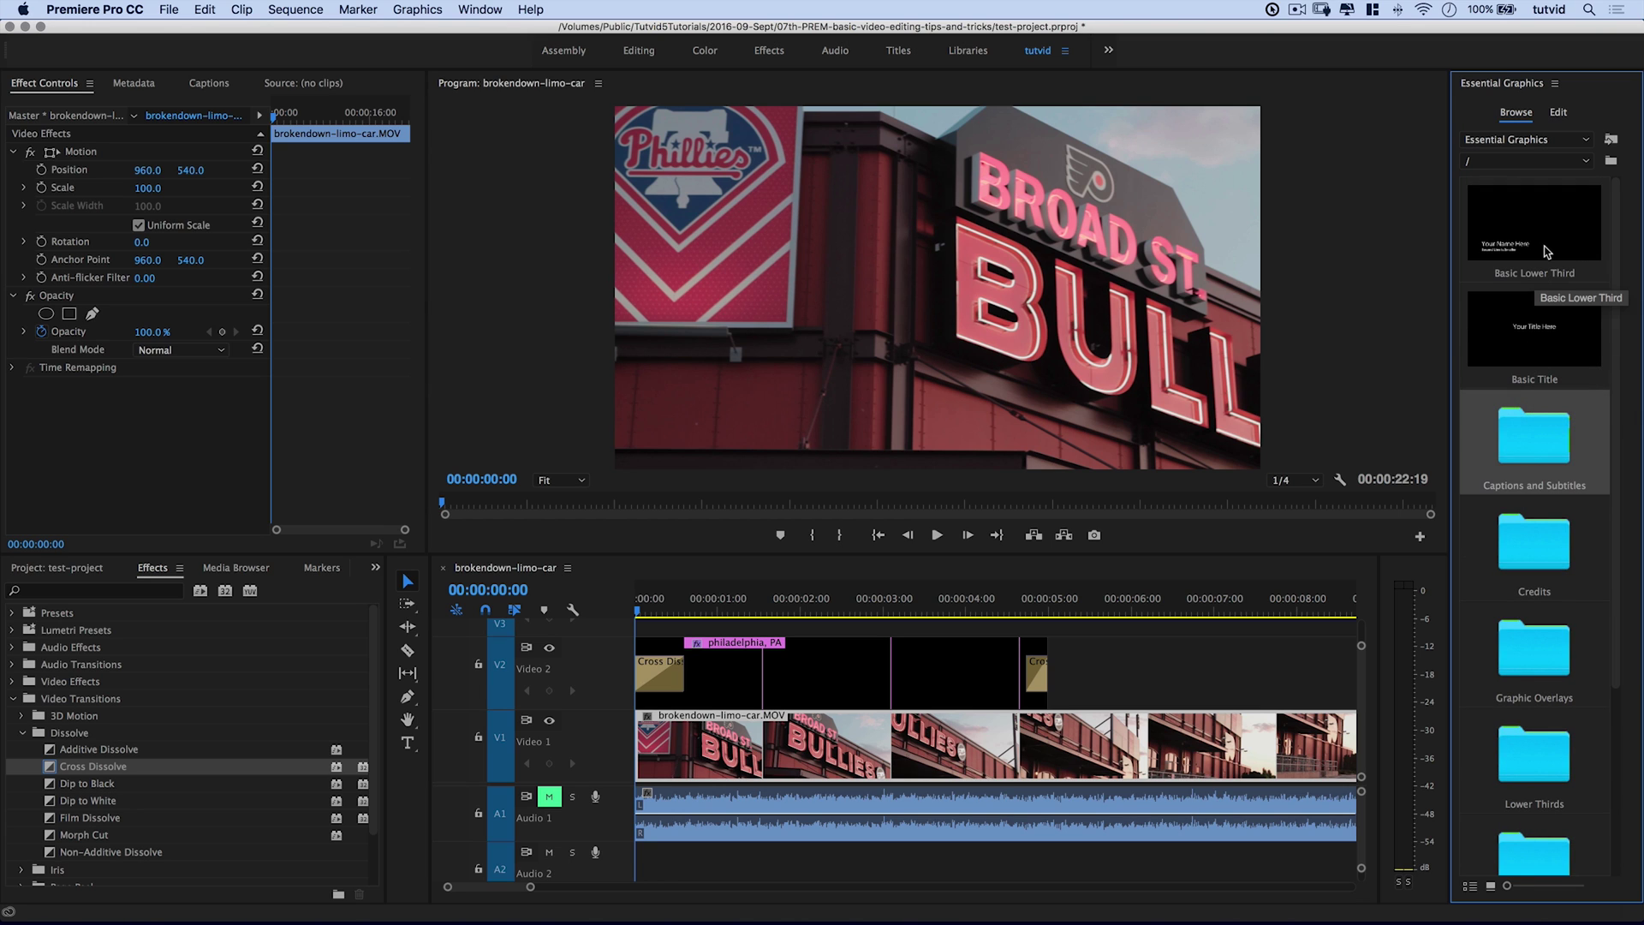
pyautogui.moveTo(1547, 250); pyautogui.dragTo(1128, 685)
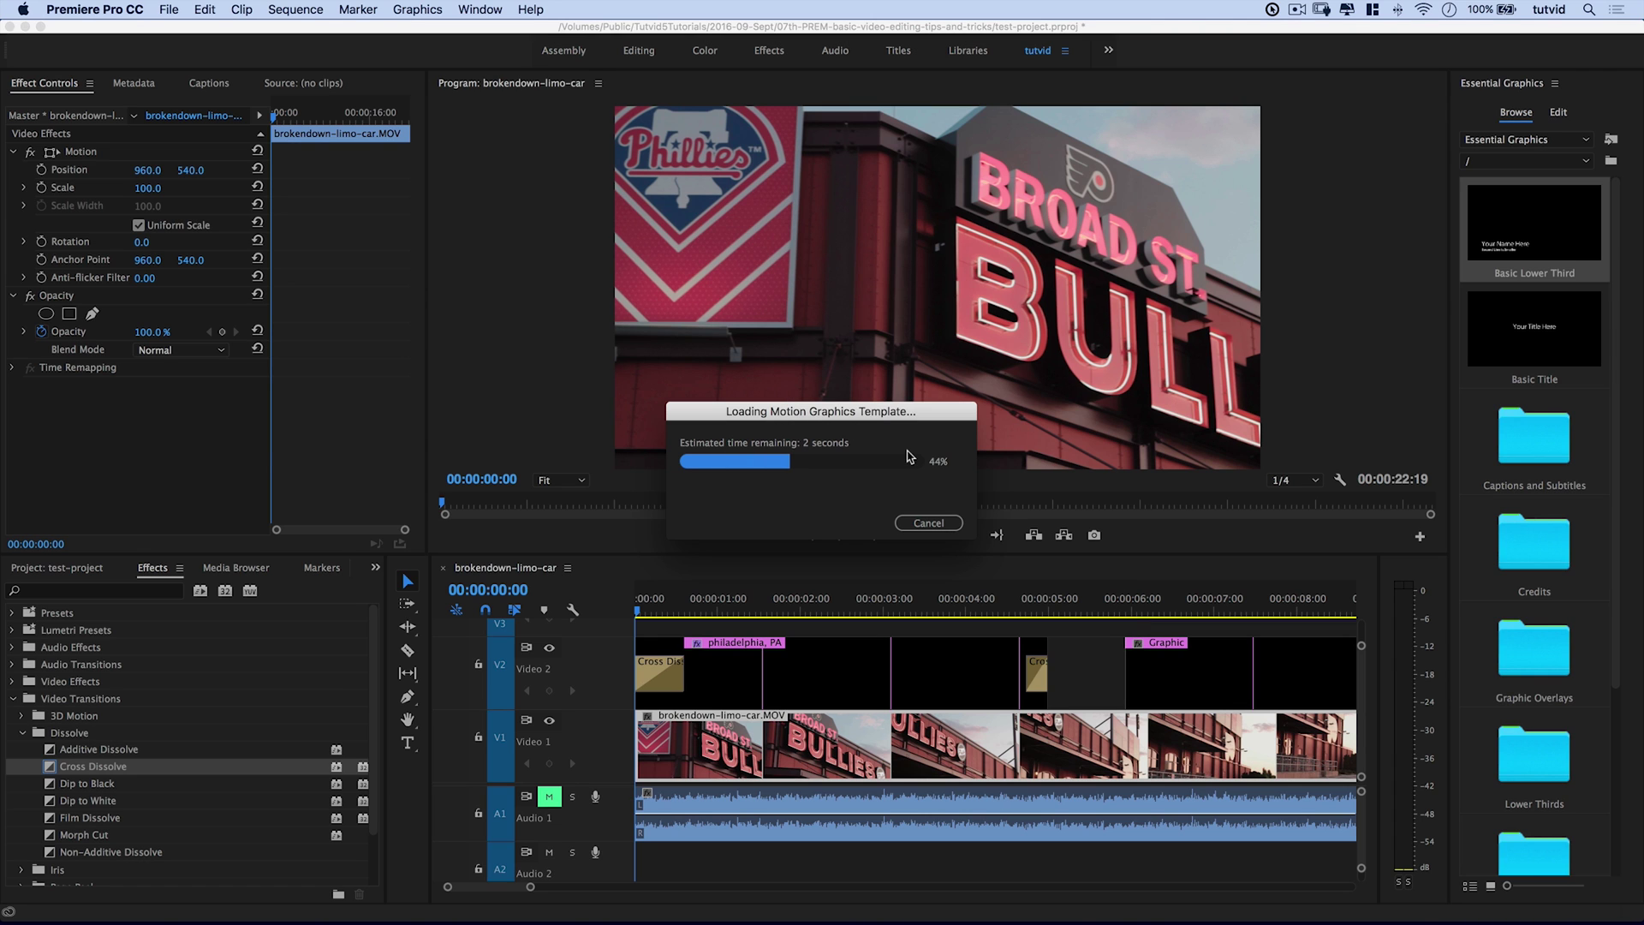
pyautogui.click(1197, 613)
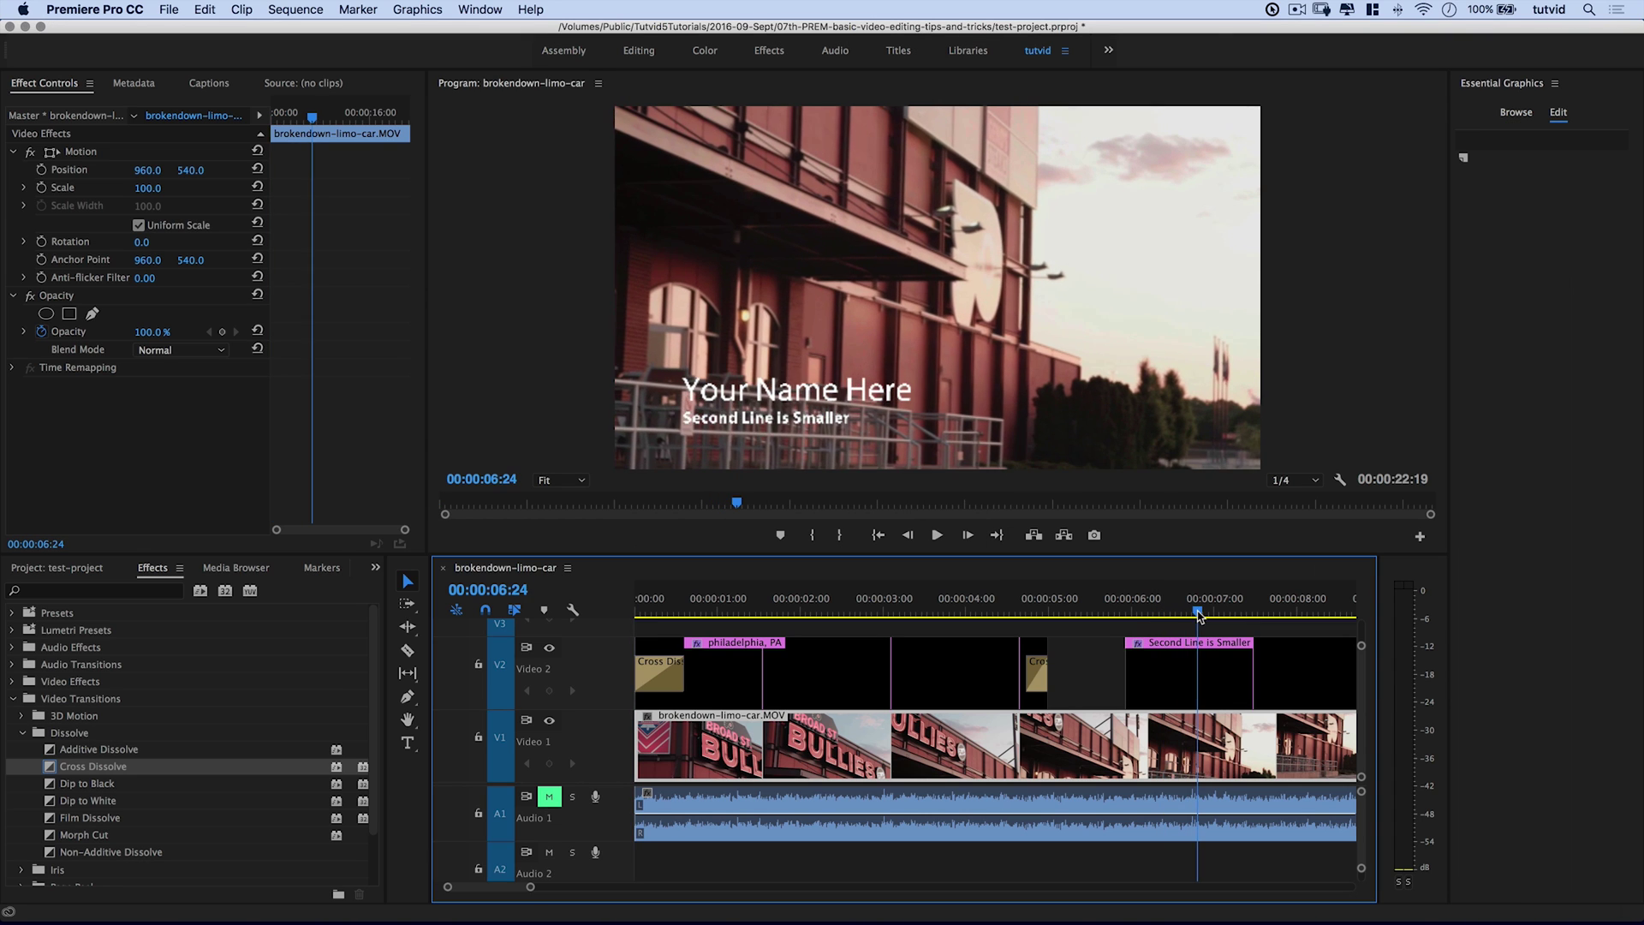
pyautogui.click(1276, 701)
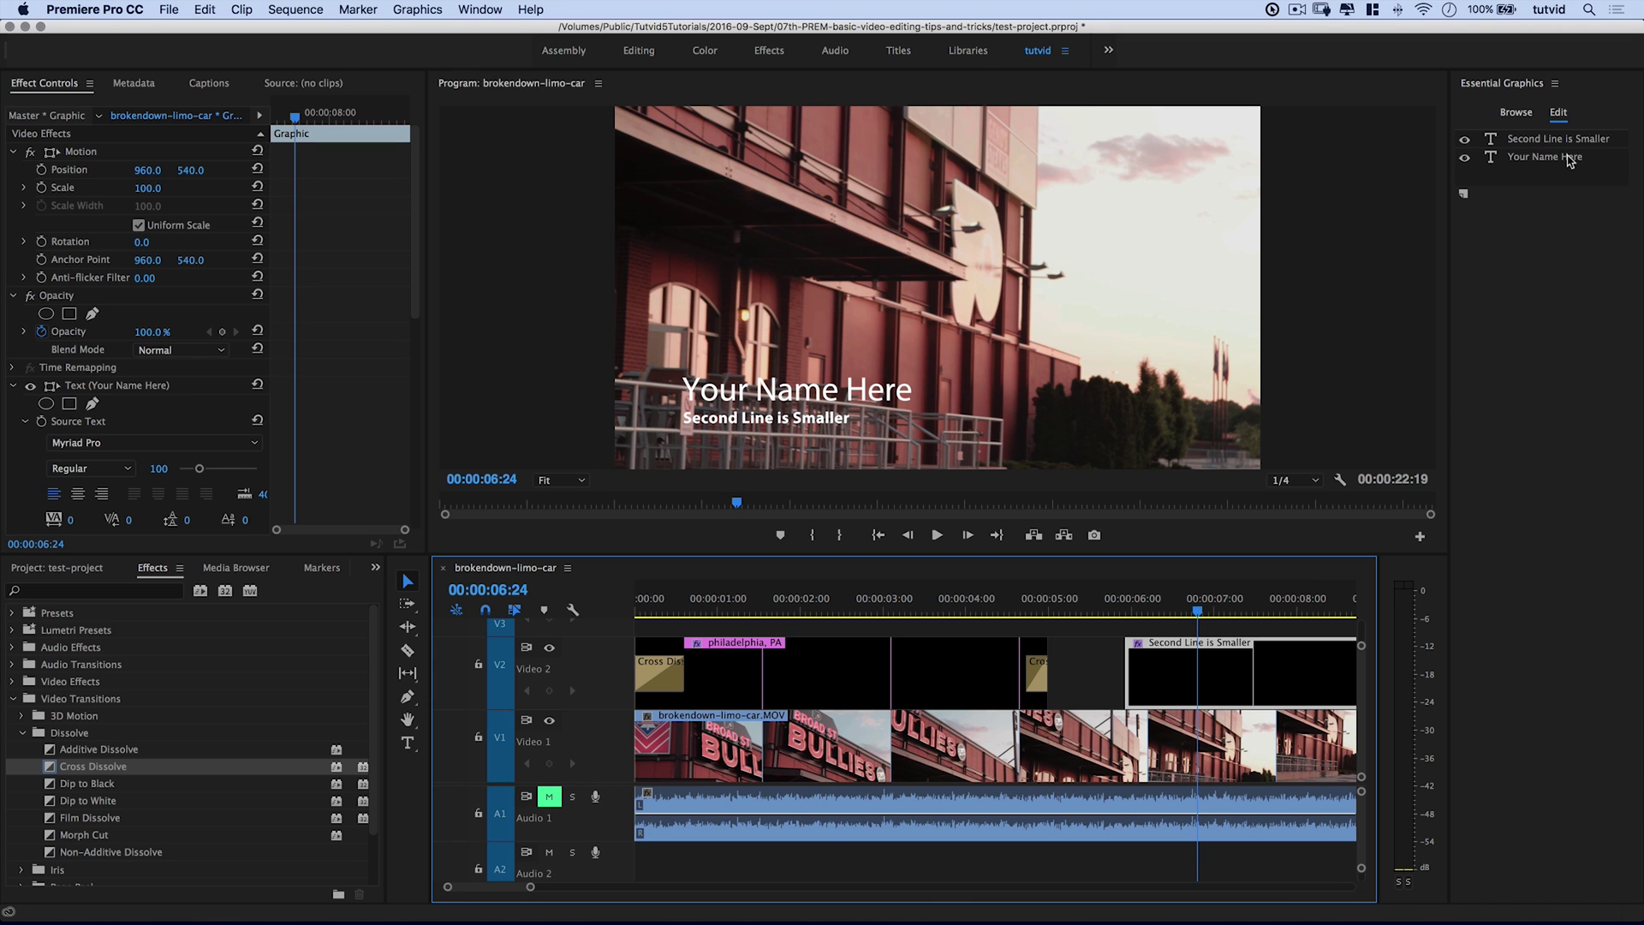
pyautogui.moveTo(1161, 612); pyautogui.dragTo(1272, 610)
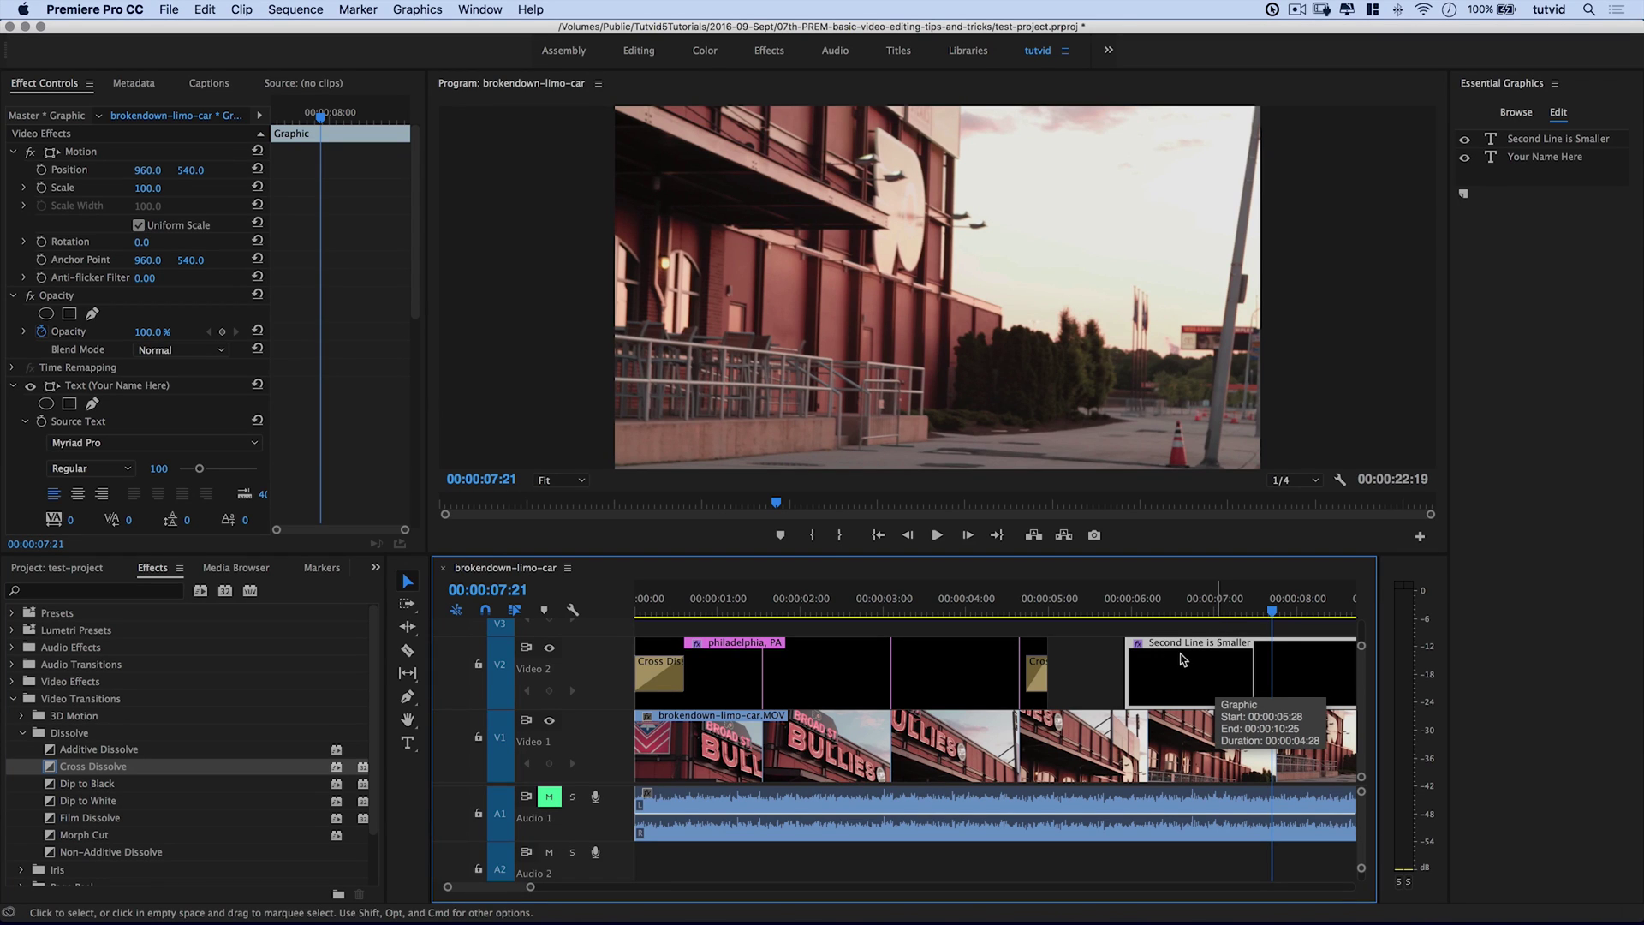
pyautogui.press('Delete')
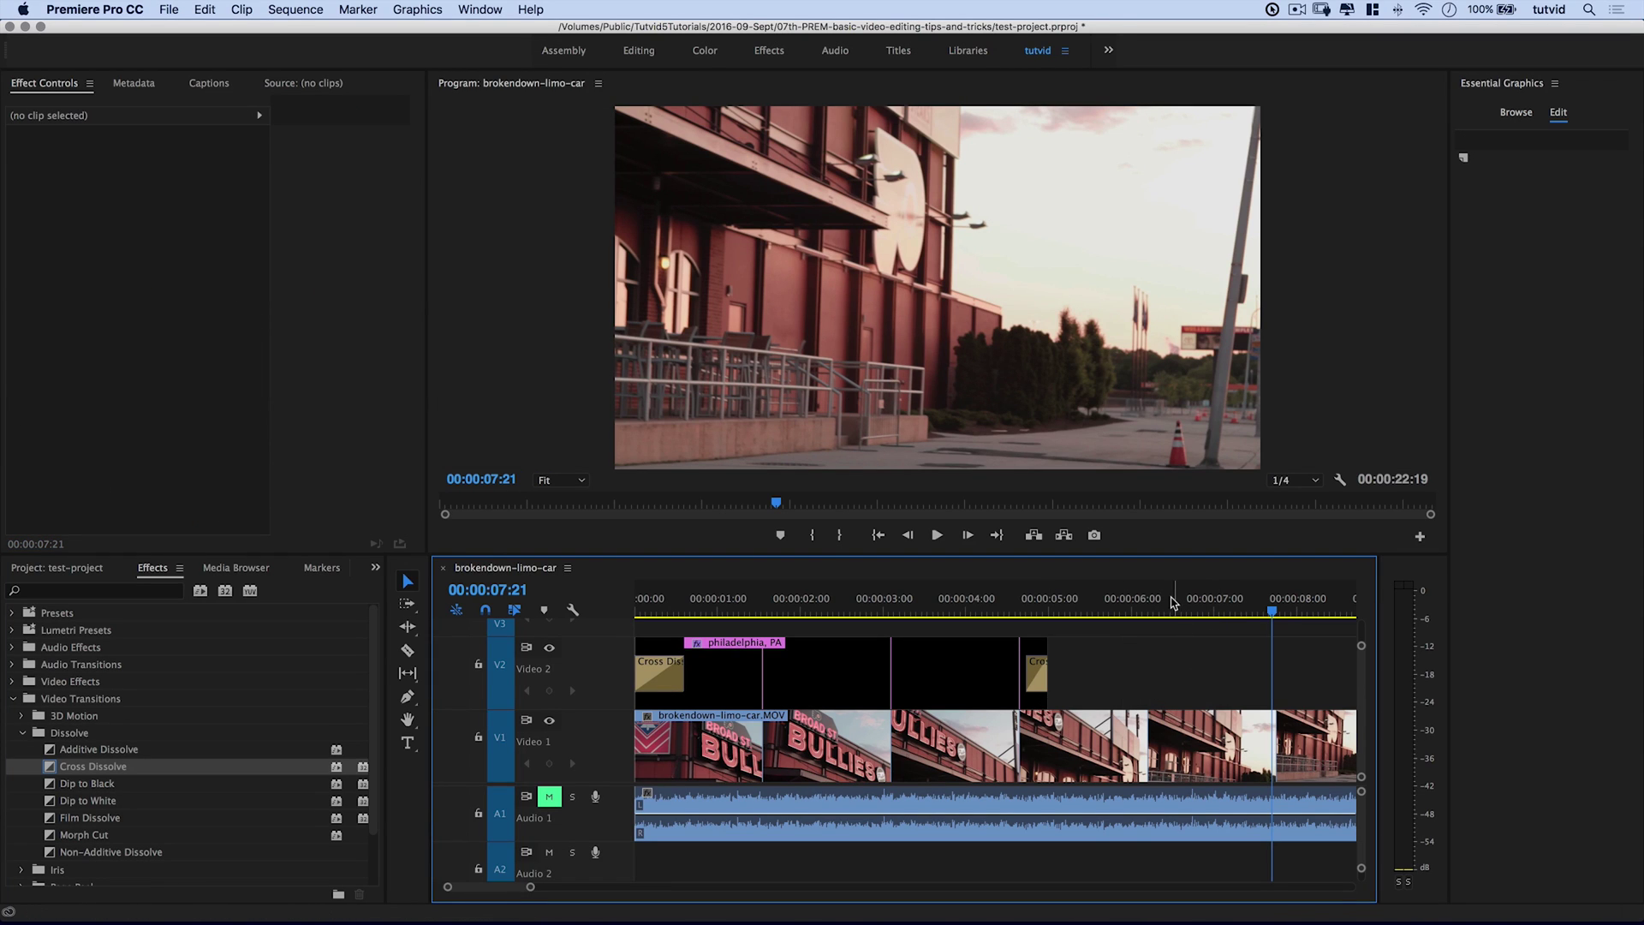
pyautogui.moveTo(1165, 605)
pyautogui.mouseDown()
pyautogui.moveTo(1127, 603)
pyautogui.moveTo(1215, 603)
pyautogui.moveTo(1101, 603)
pyautogui.moveTo(1150, 603)
pyautogui.mouseUp()
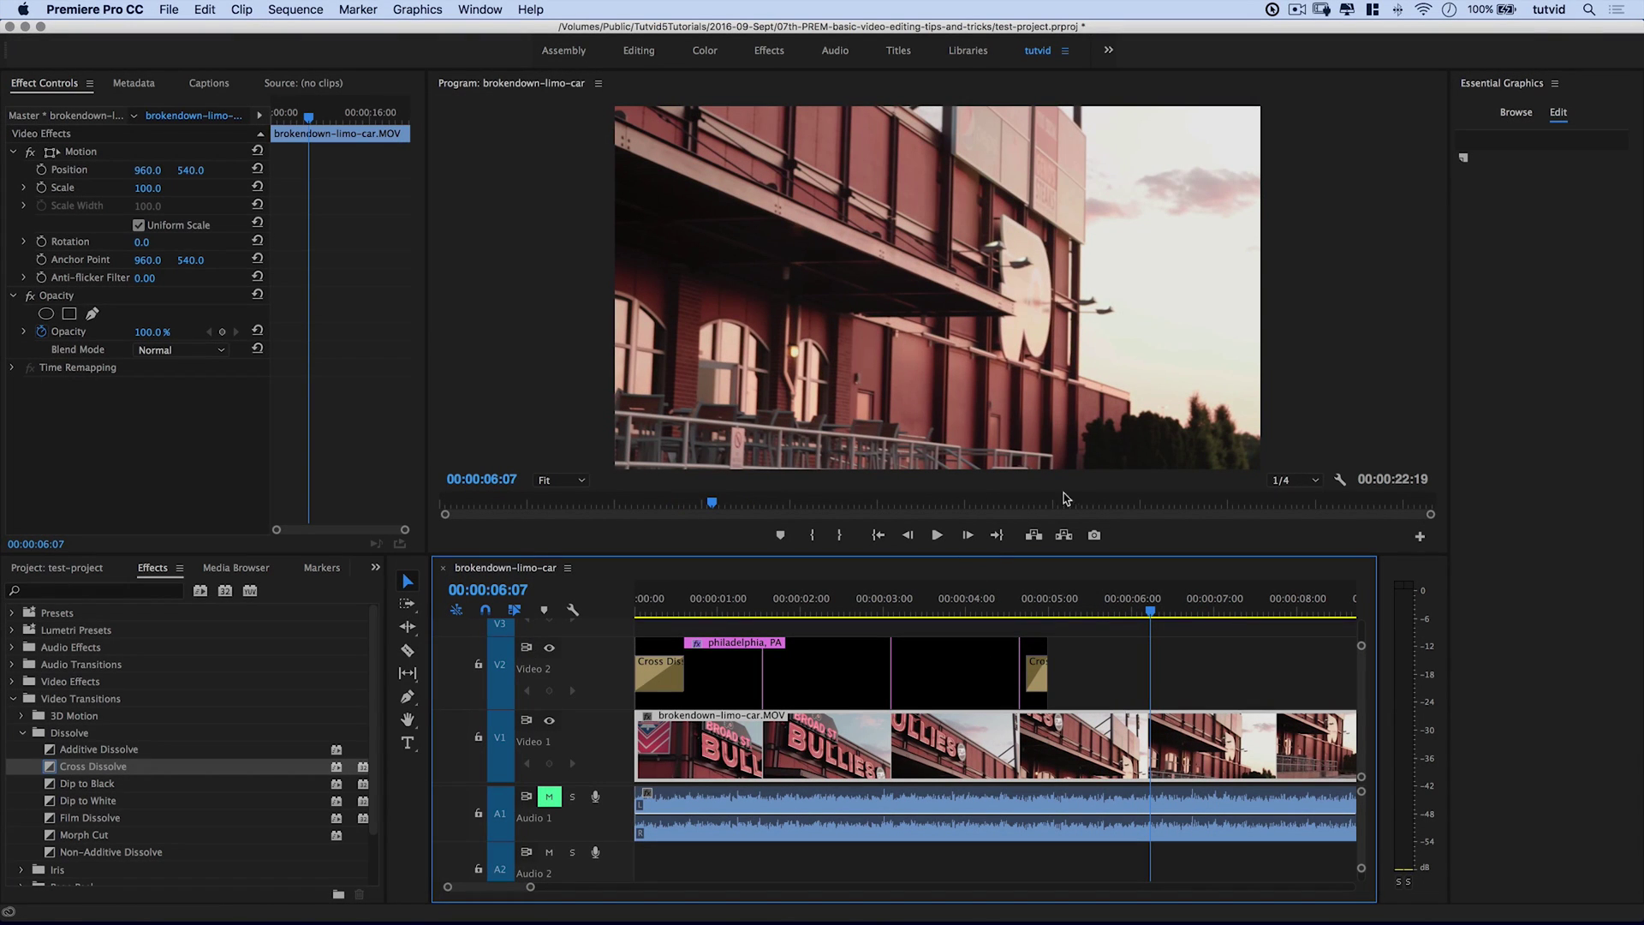
# - Pick the Rectangle Tool from the Pen tool group and draw a red rectangle across mid-frame
pyautogui.scroll(-5, 1153, 654)
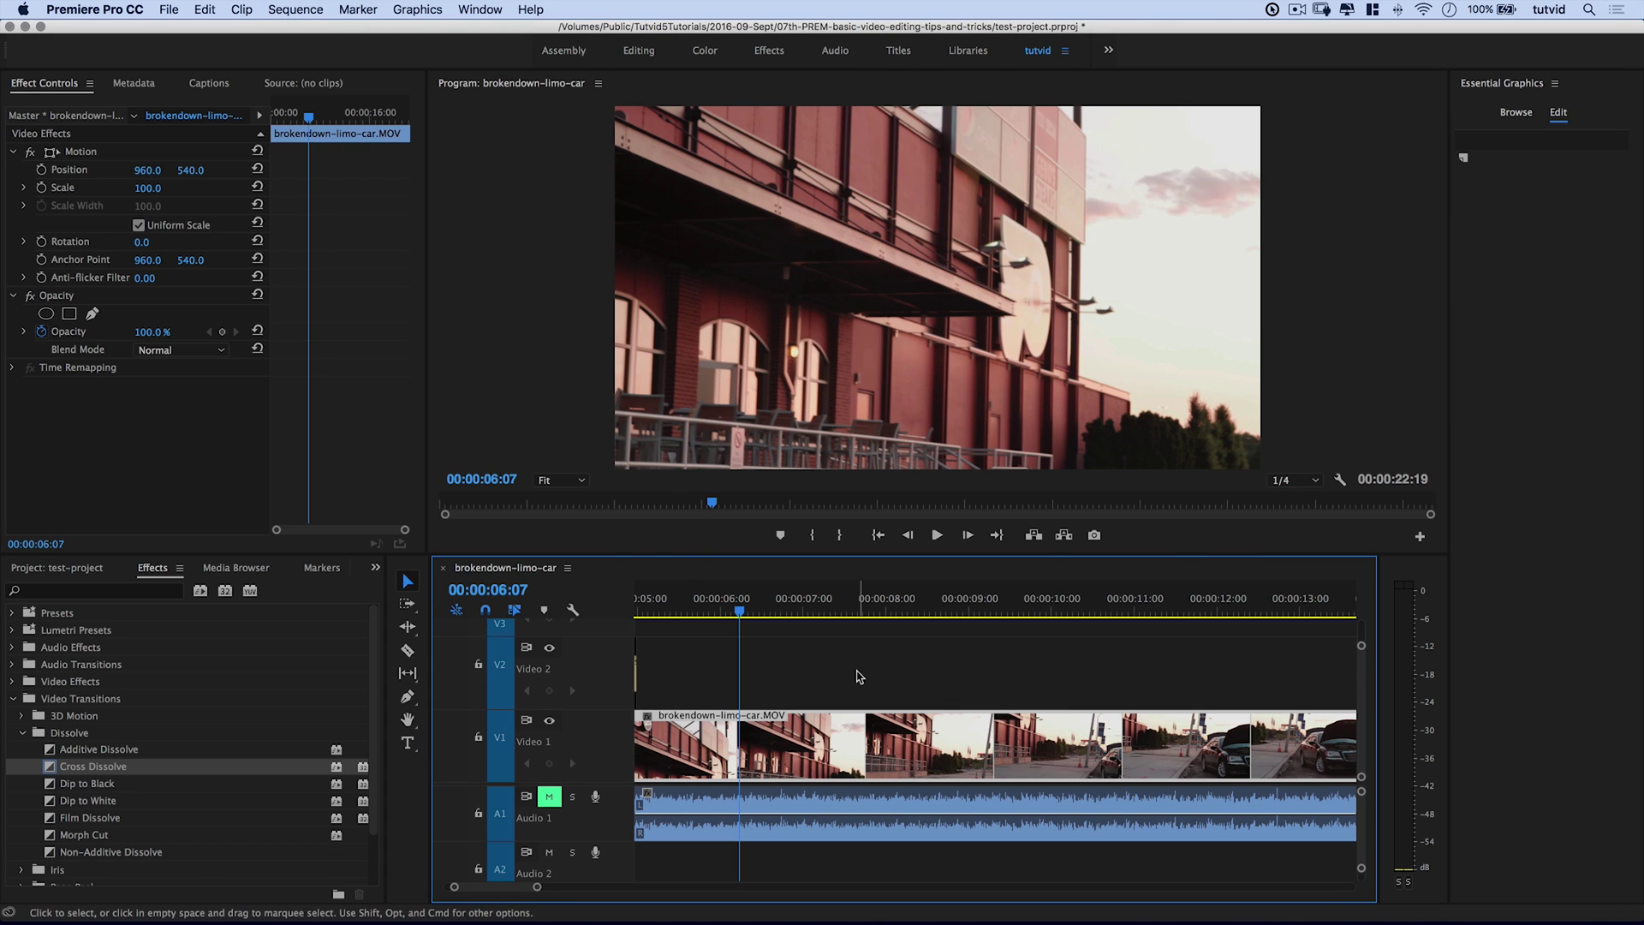
pyautogui.click(410, 698)
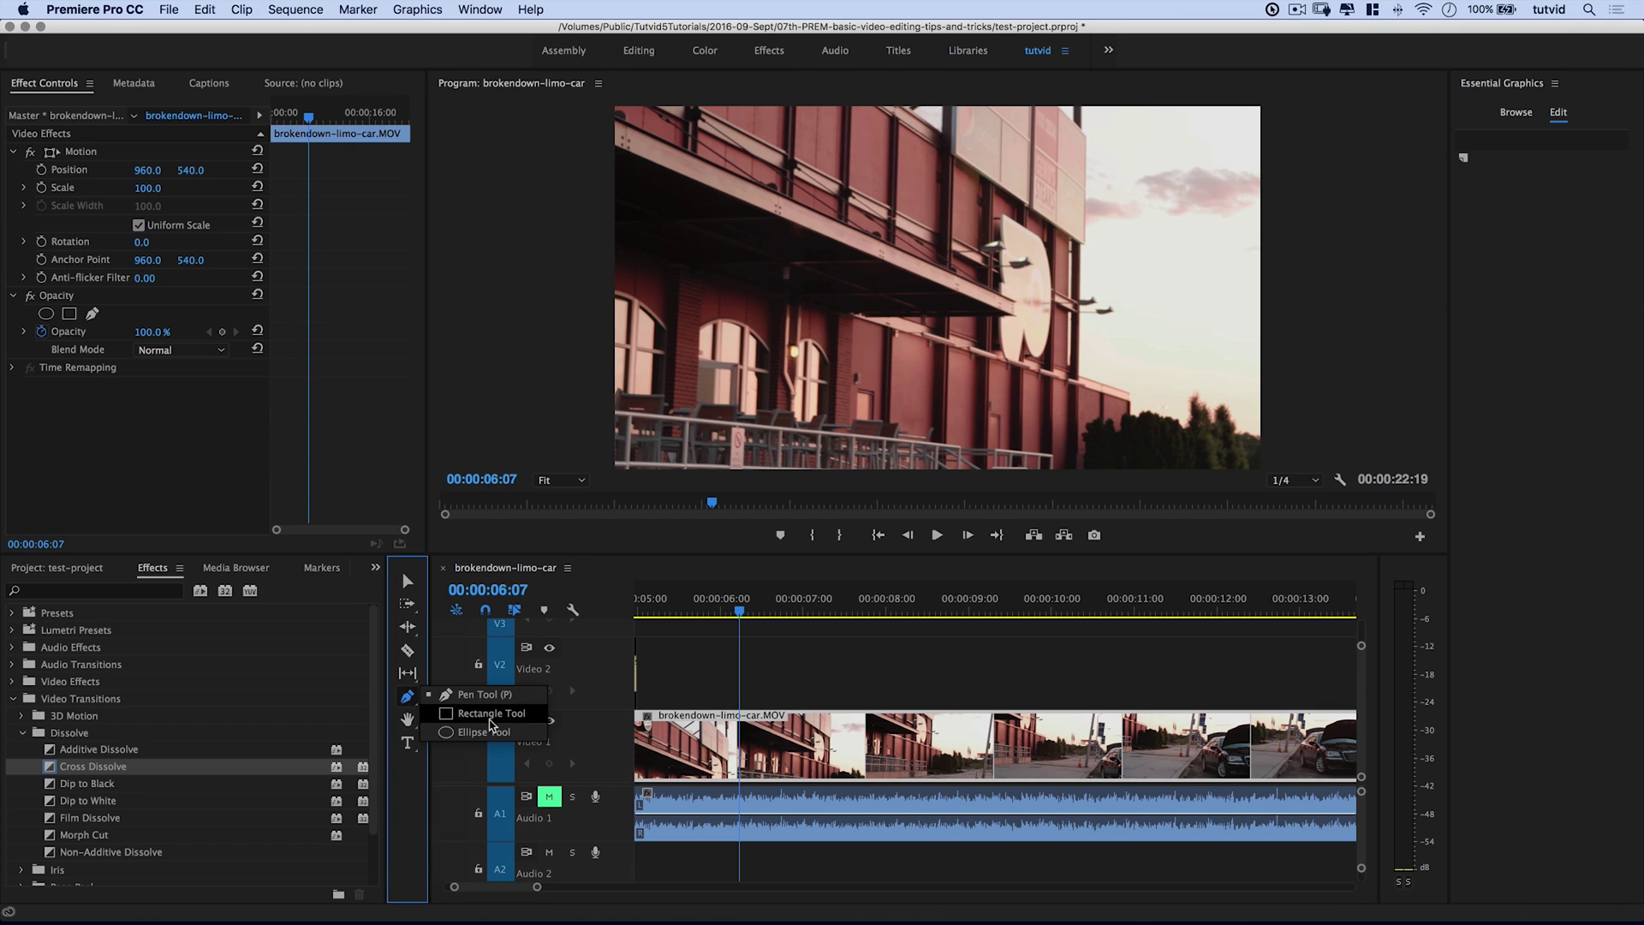
pyautogui.click(490, 713)
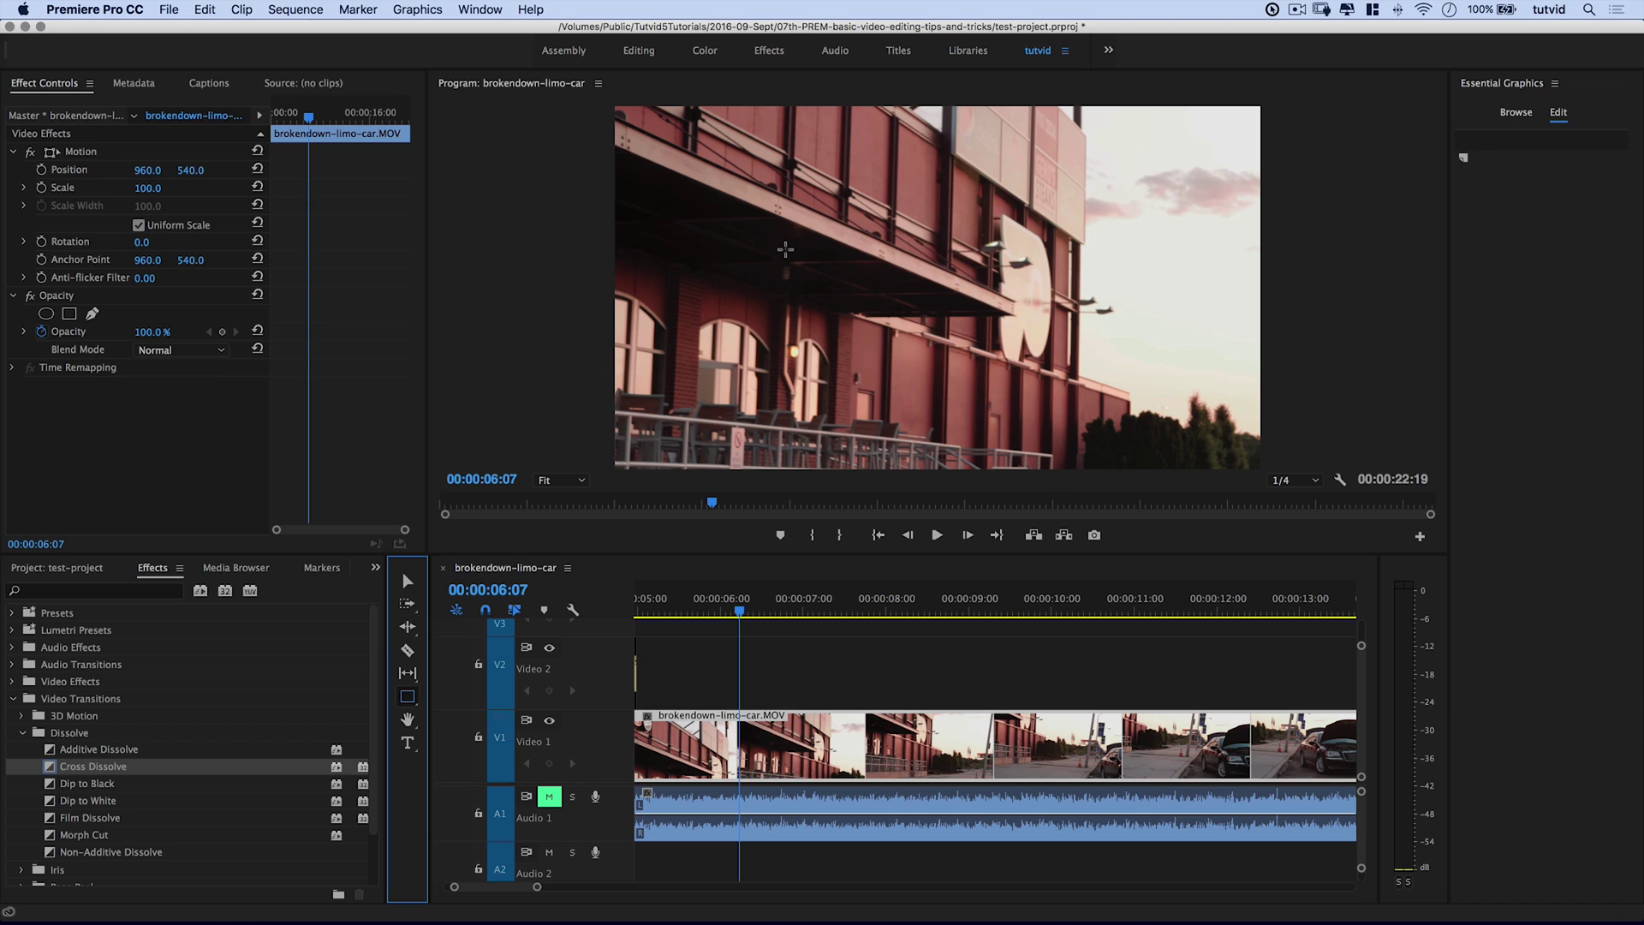
pyautogui.moveTo(786, 250)
pyautogui.mouseDown()
pyautogui.moveTo(875, 318)
pyautogui.moveTo(1024, 339)
pyautogui.moveTo(1150, 330)
pyautogui.mouseUp()
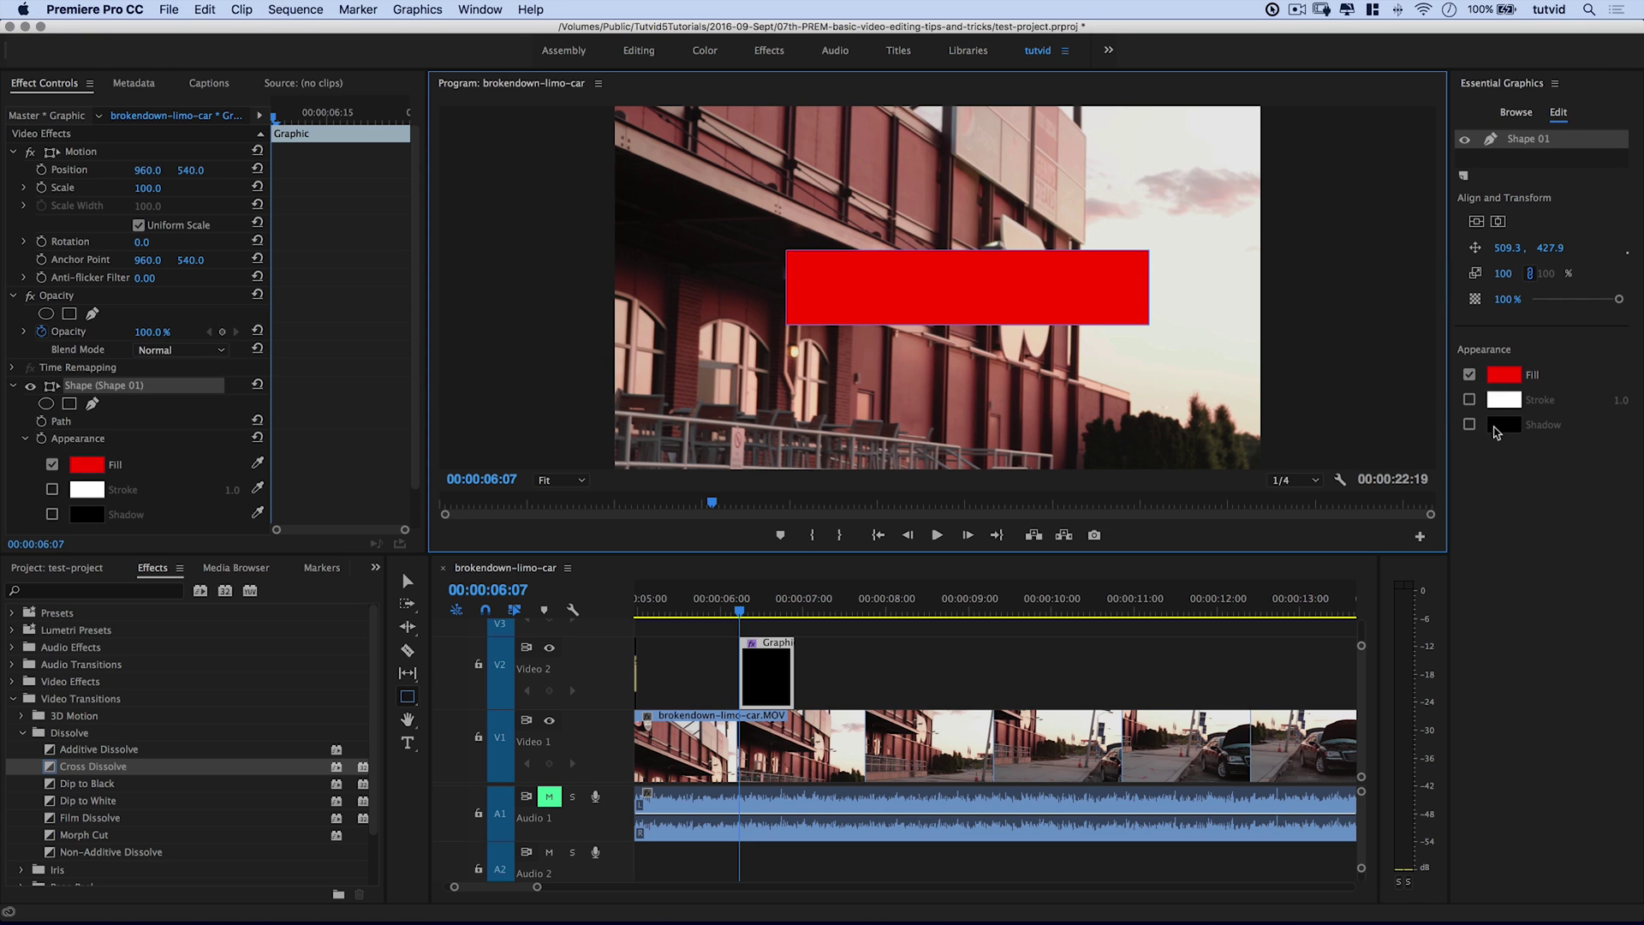
# - Sample a brick colour from the frame, saturate it to bright red EA2F07, and apply it as fill
pyautogui.click(1507, 376)
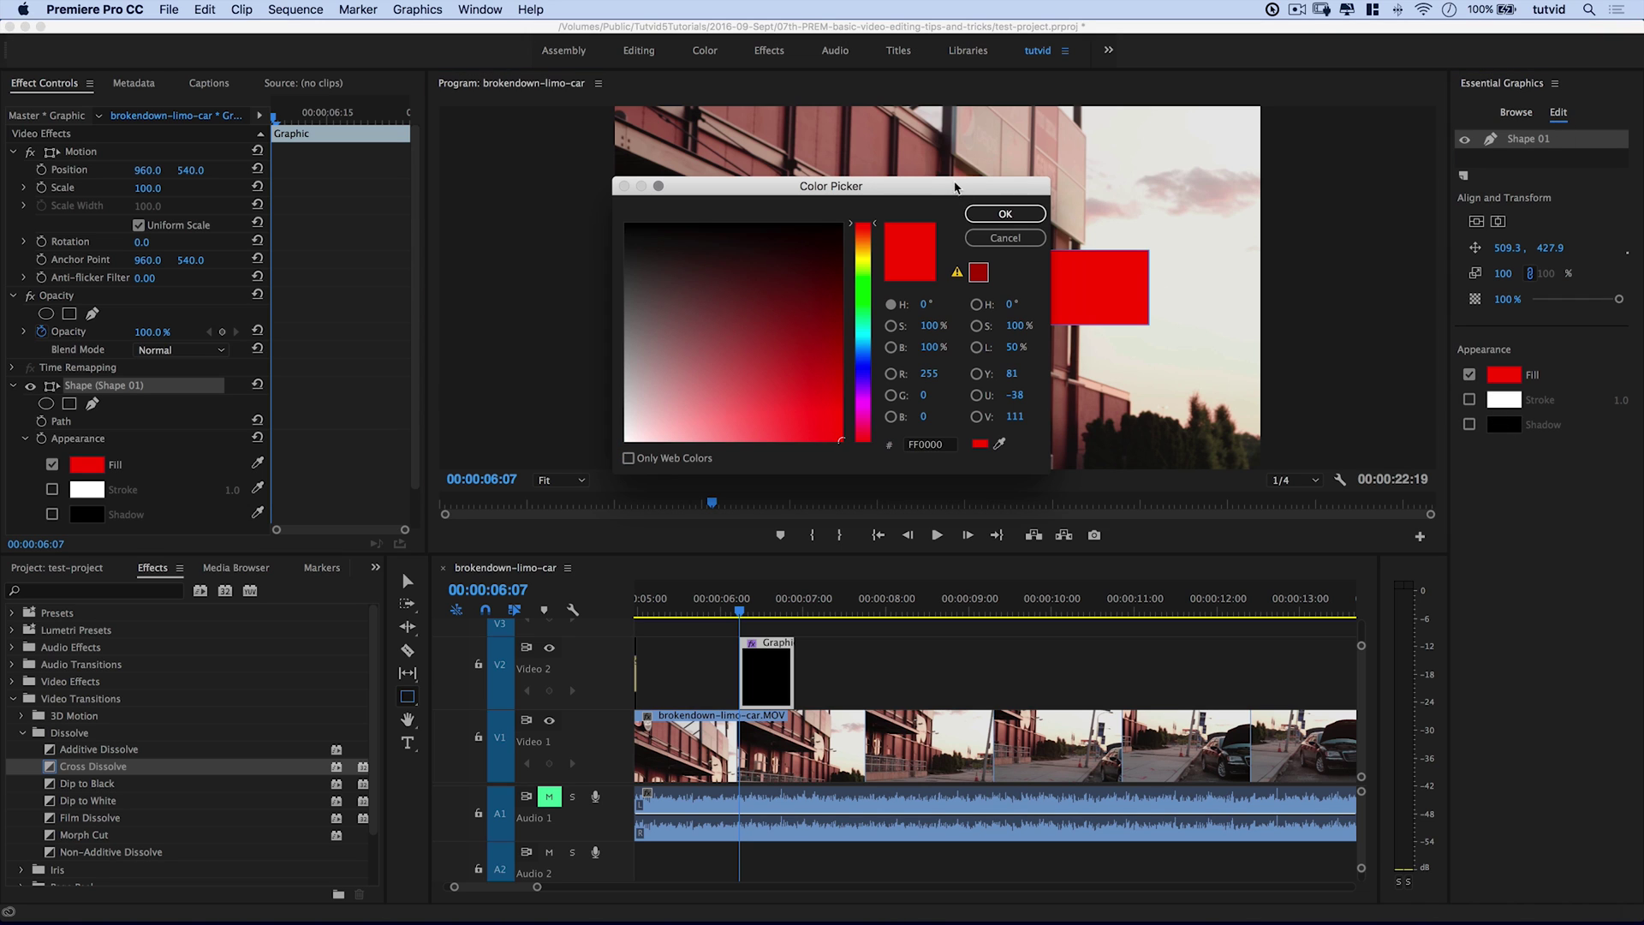
pyautogui.moveTo(955, 186); pyautogui.dragTo(564, 245)
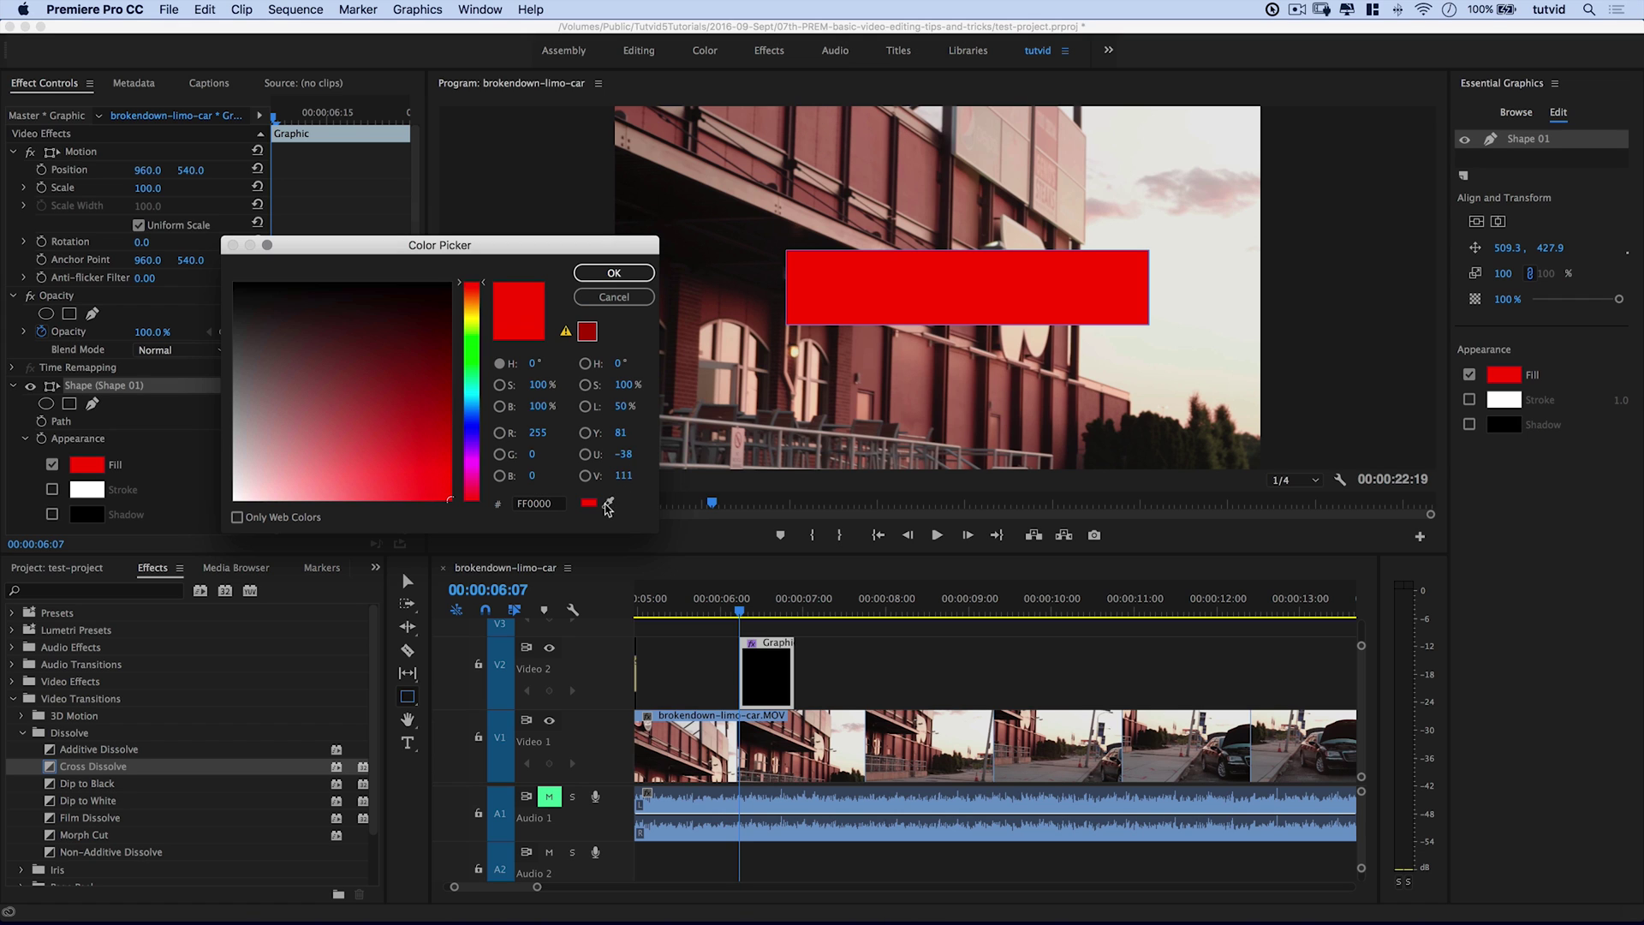
pyautogui.click(607, 504)
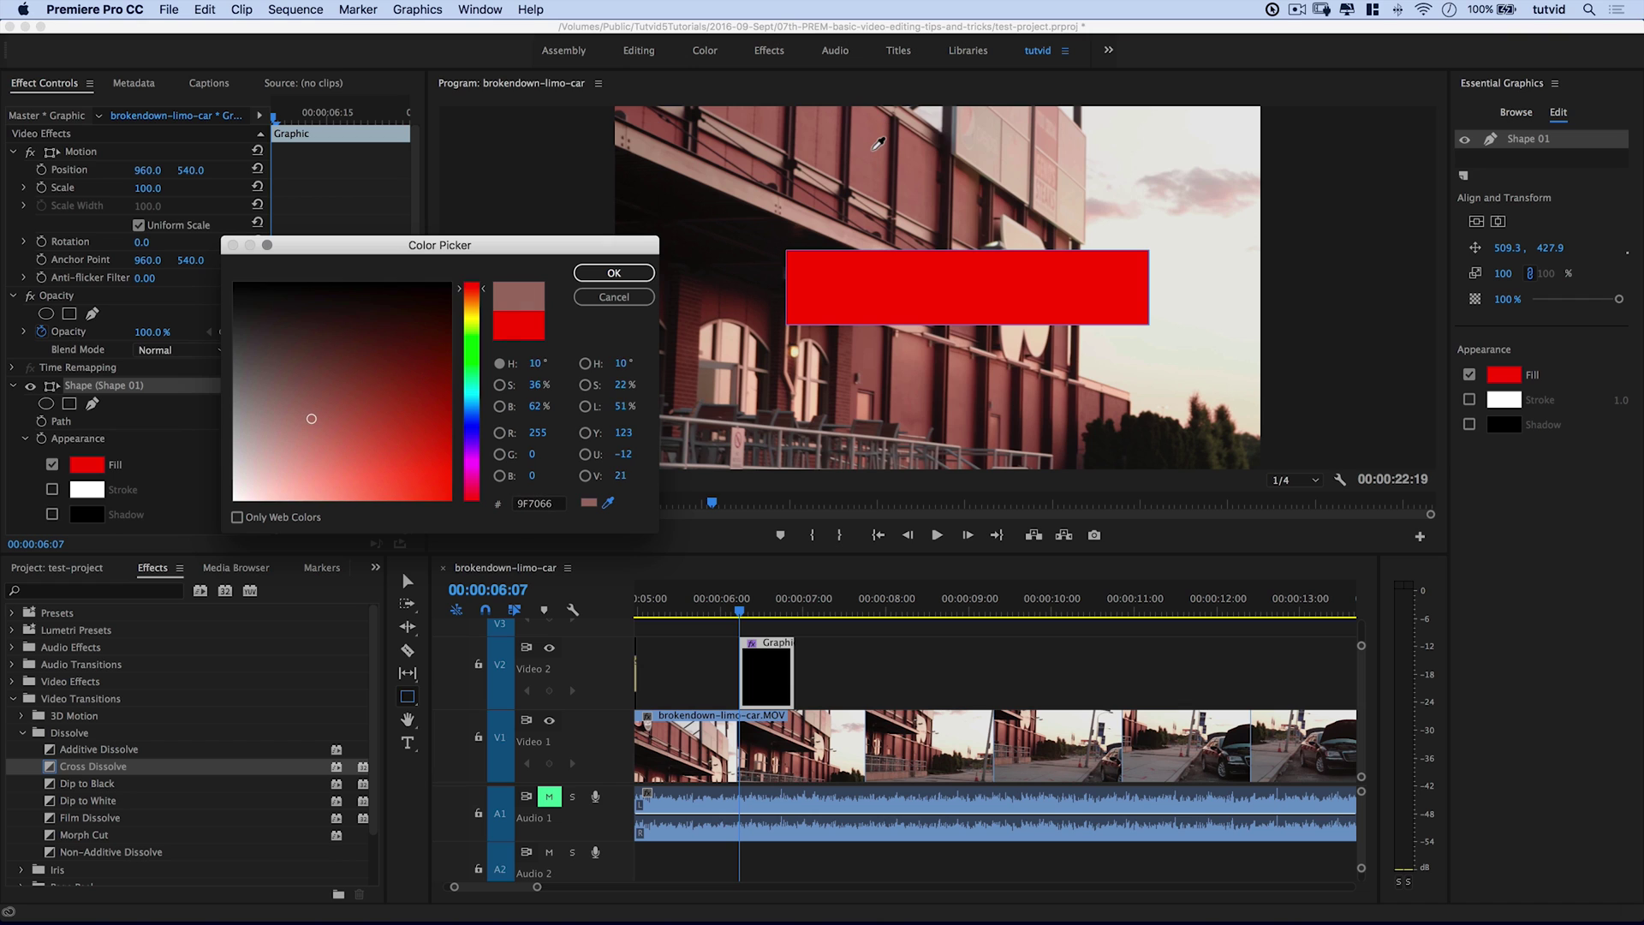
pyautogui.click(878, 144)
pyautogui.click(499, 385)
pyautogui.click(470, 400)
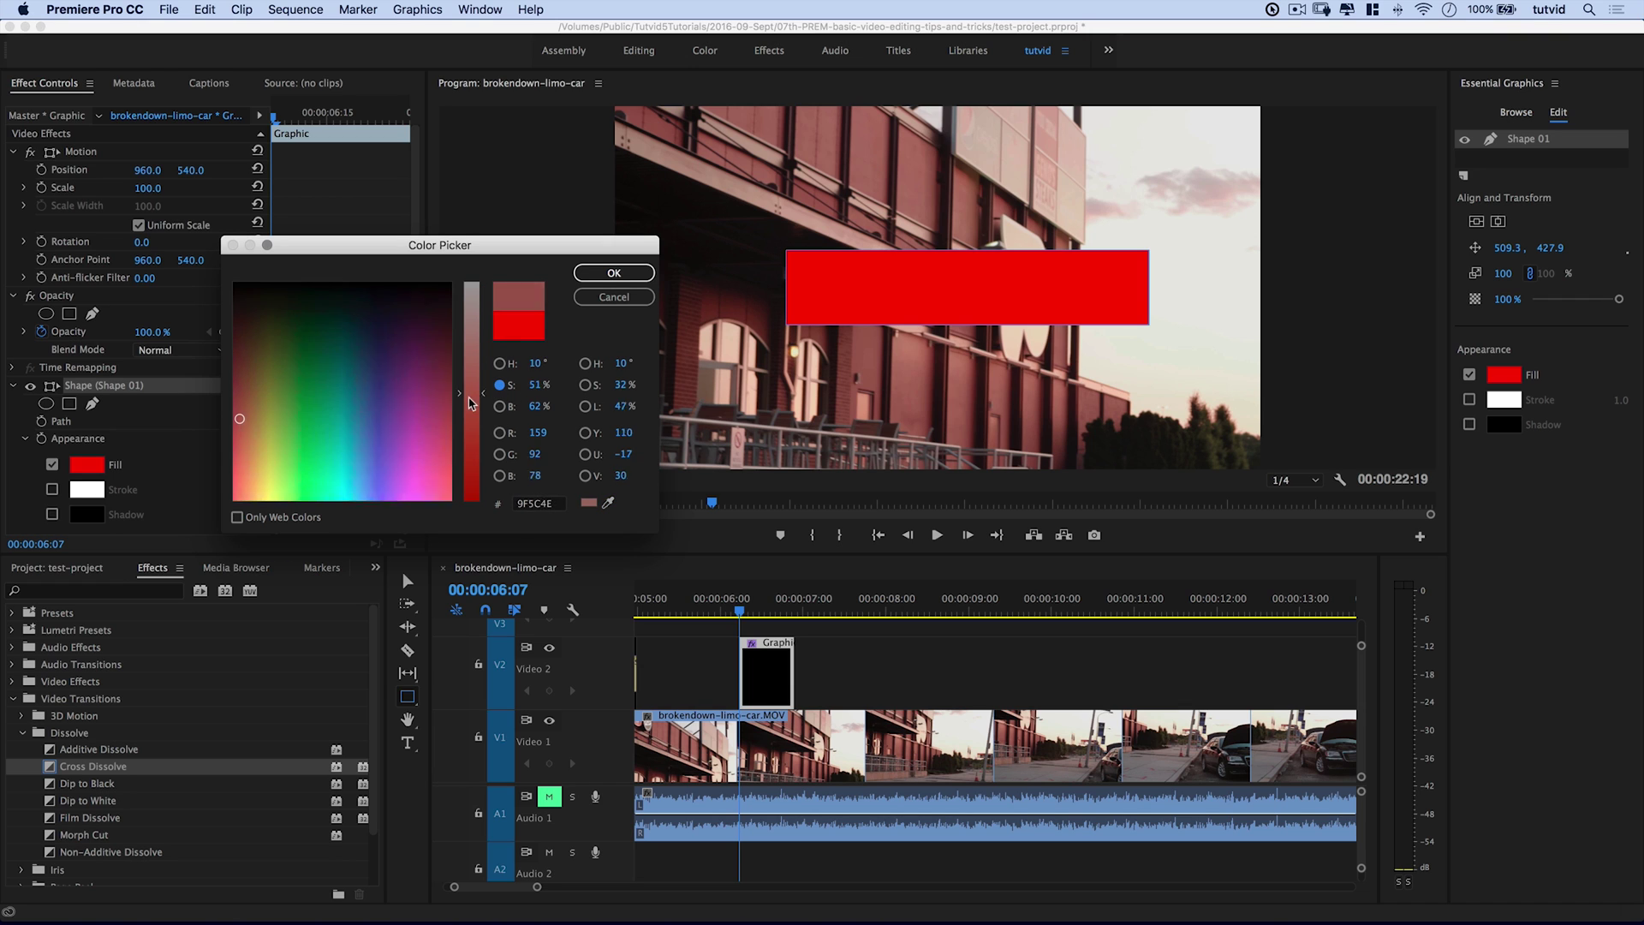
pyautogui.moveTo(470, 400); pyautogui.dragTo(477, 486)
pyautogui.click(502, 405)
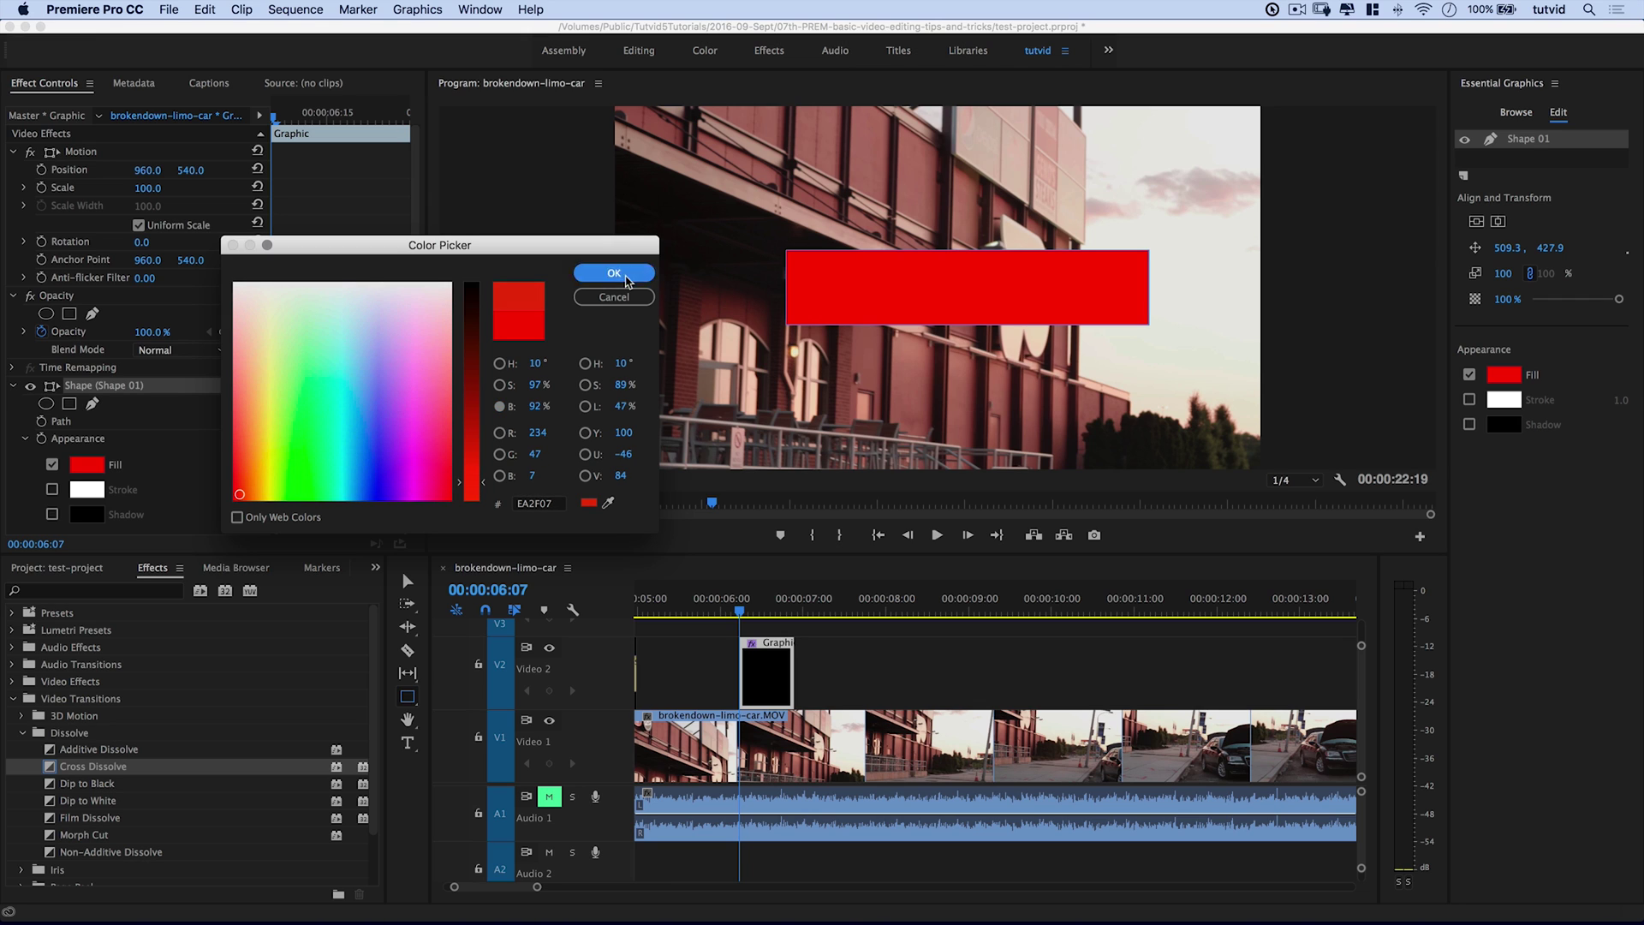
pyautogui.click(614, 273)
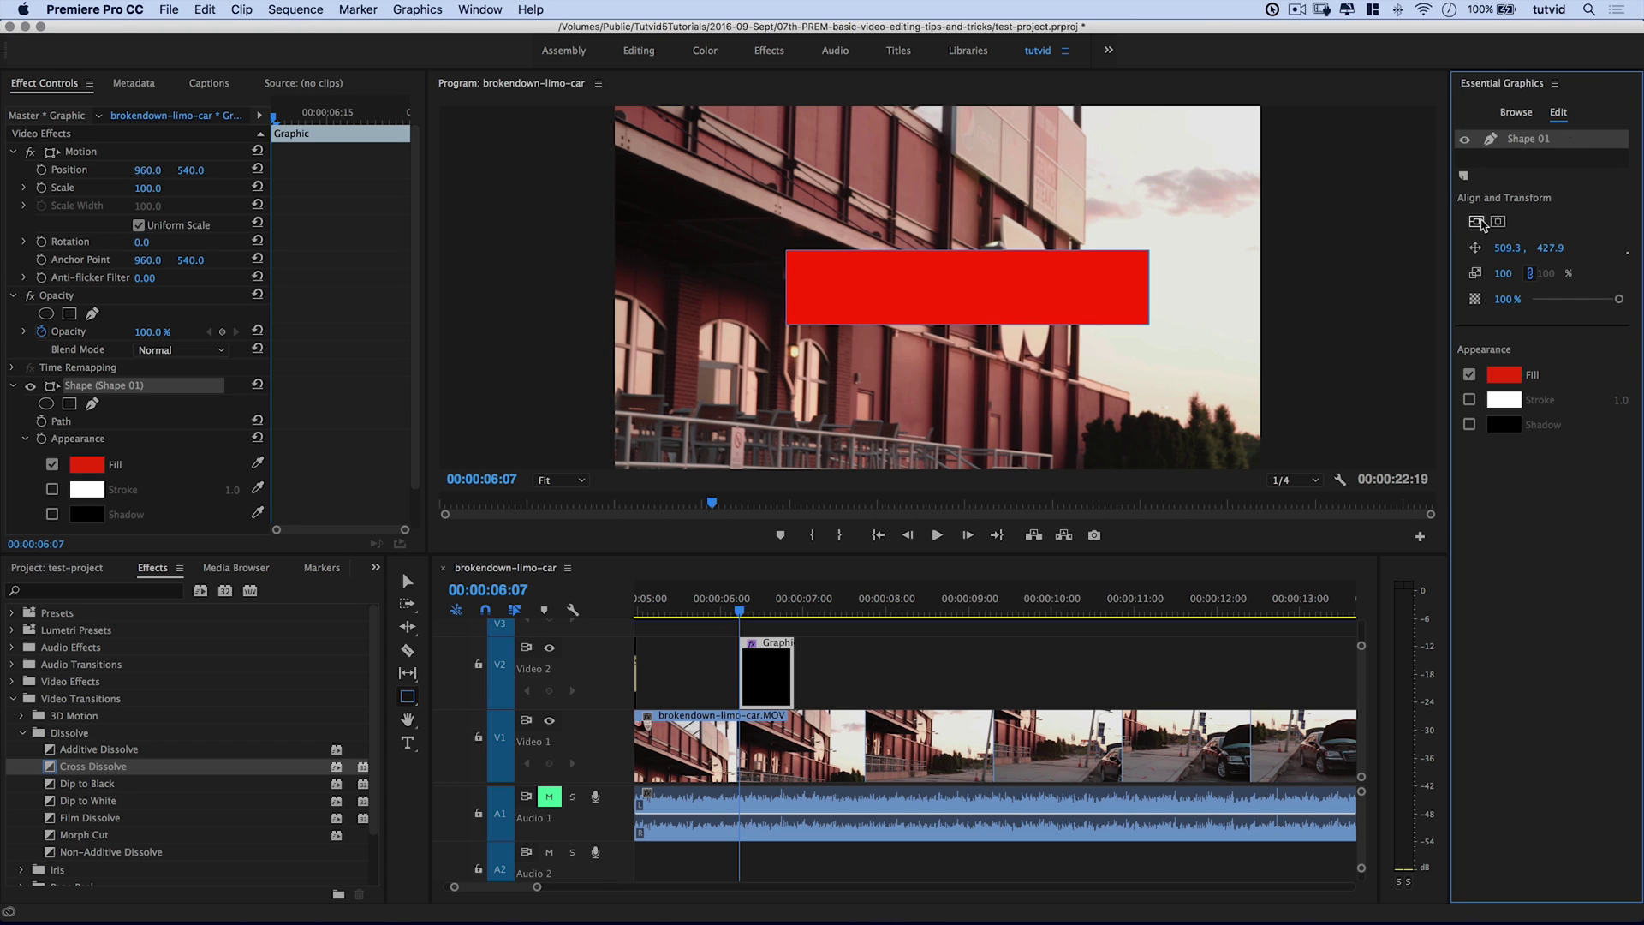
# - Centre the red box horizontally in the frame and lower its opacity to 69%
pyautogui.click(1477, 222)
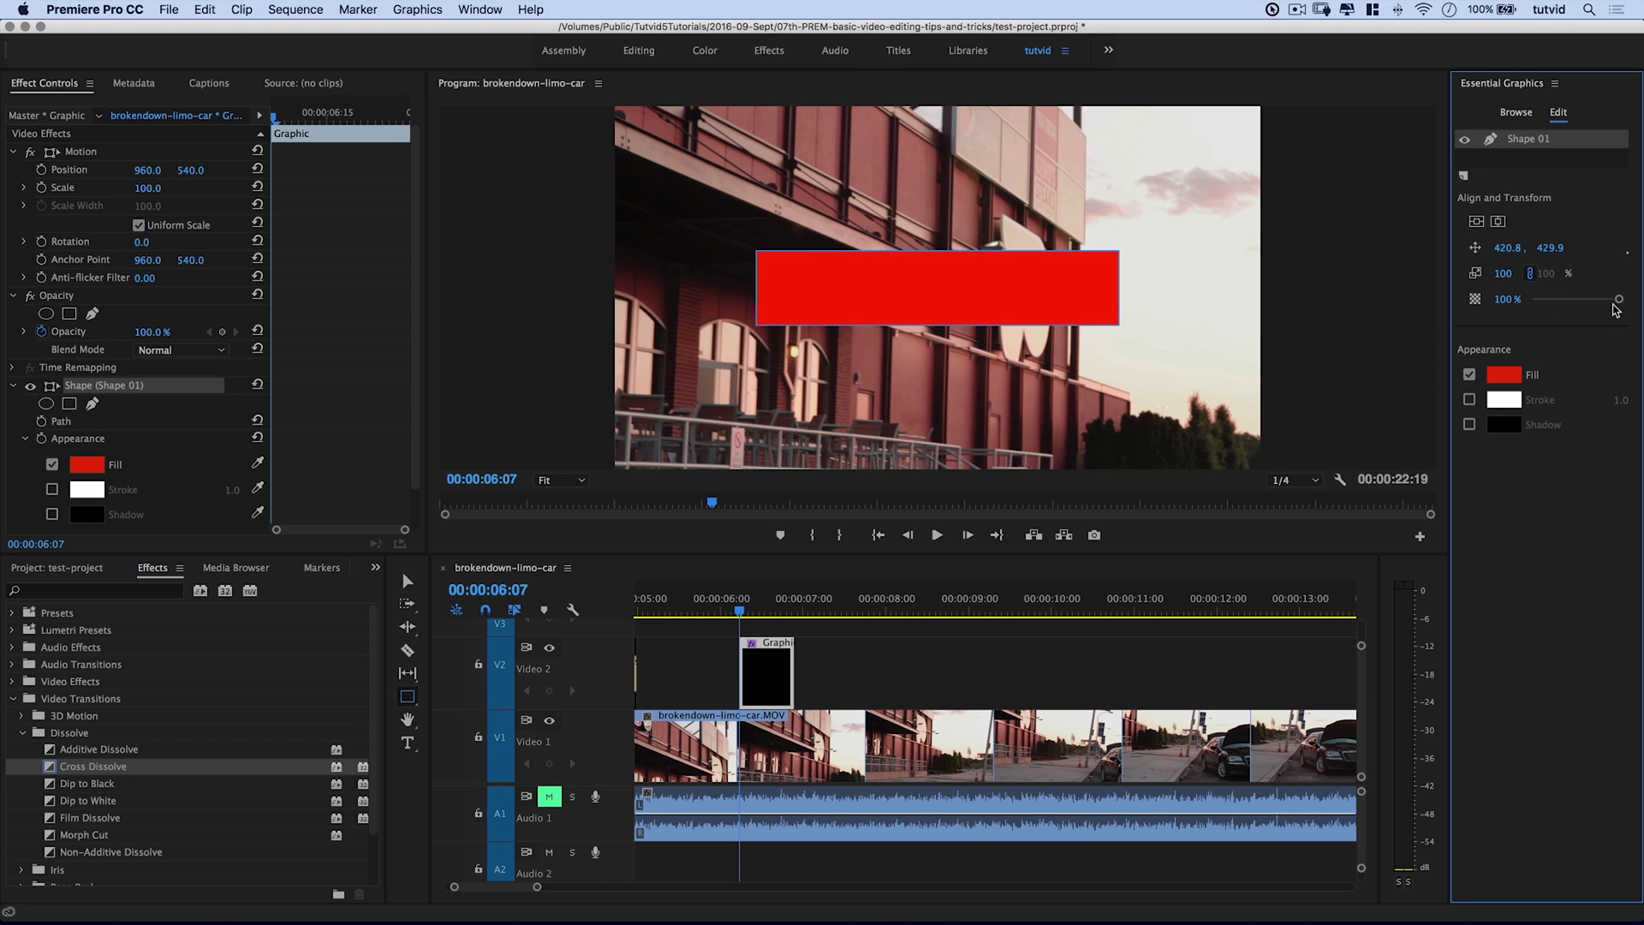
pyautogui.moveTo(1617, 299); pyautogui.dragTo(1592, 301)
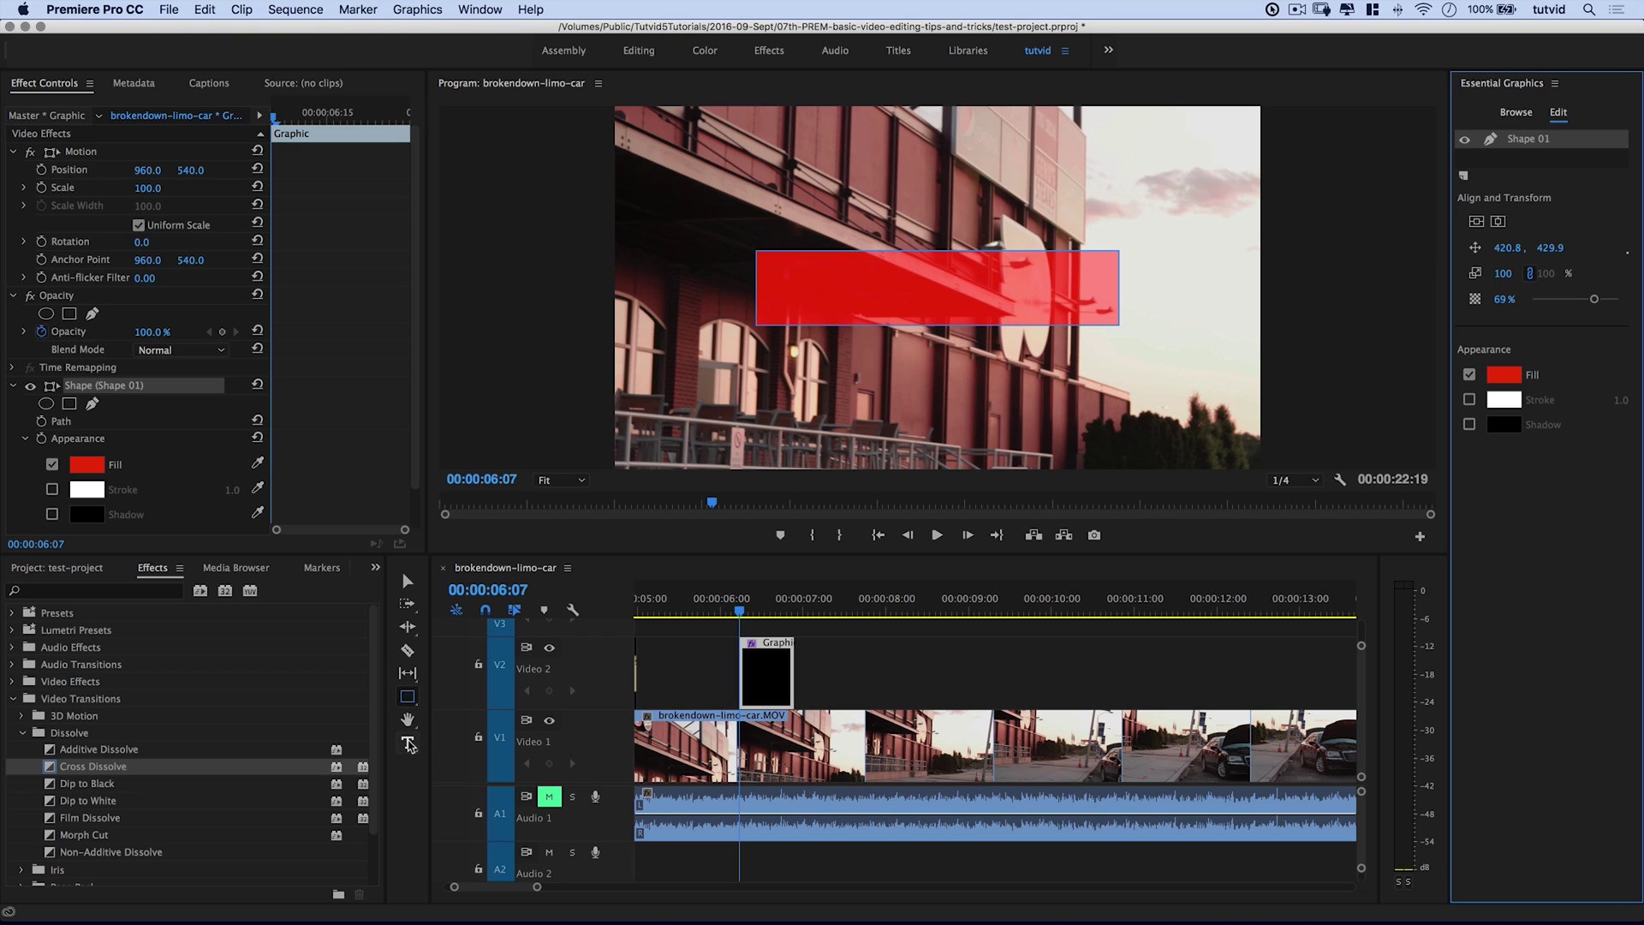
# - Add a 'Philadelphia' text layer, move it up into the red box, and layer it under the shape
pyautogui.click(408, 745)
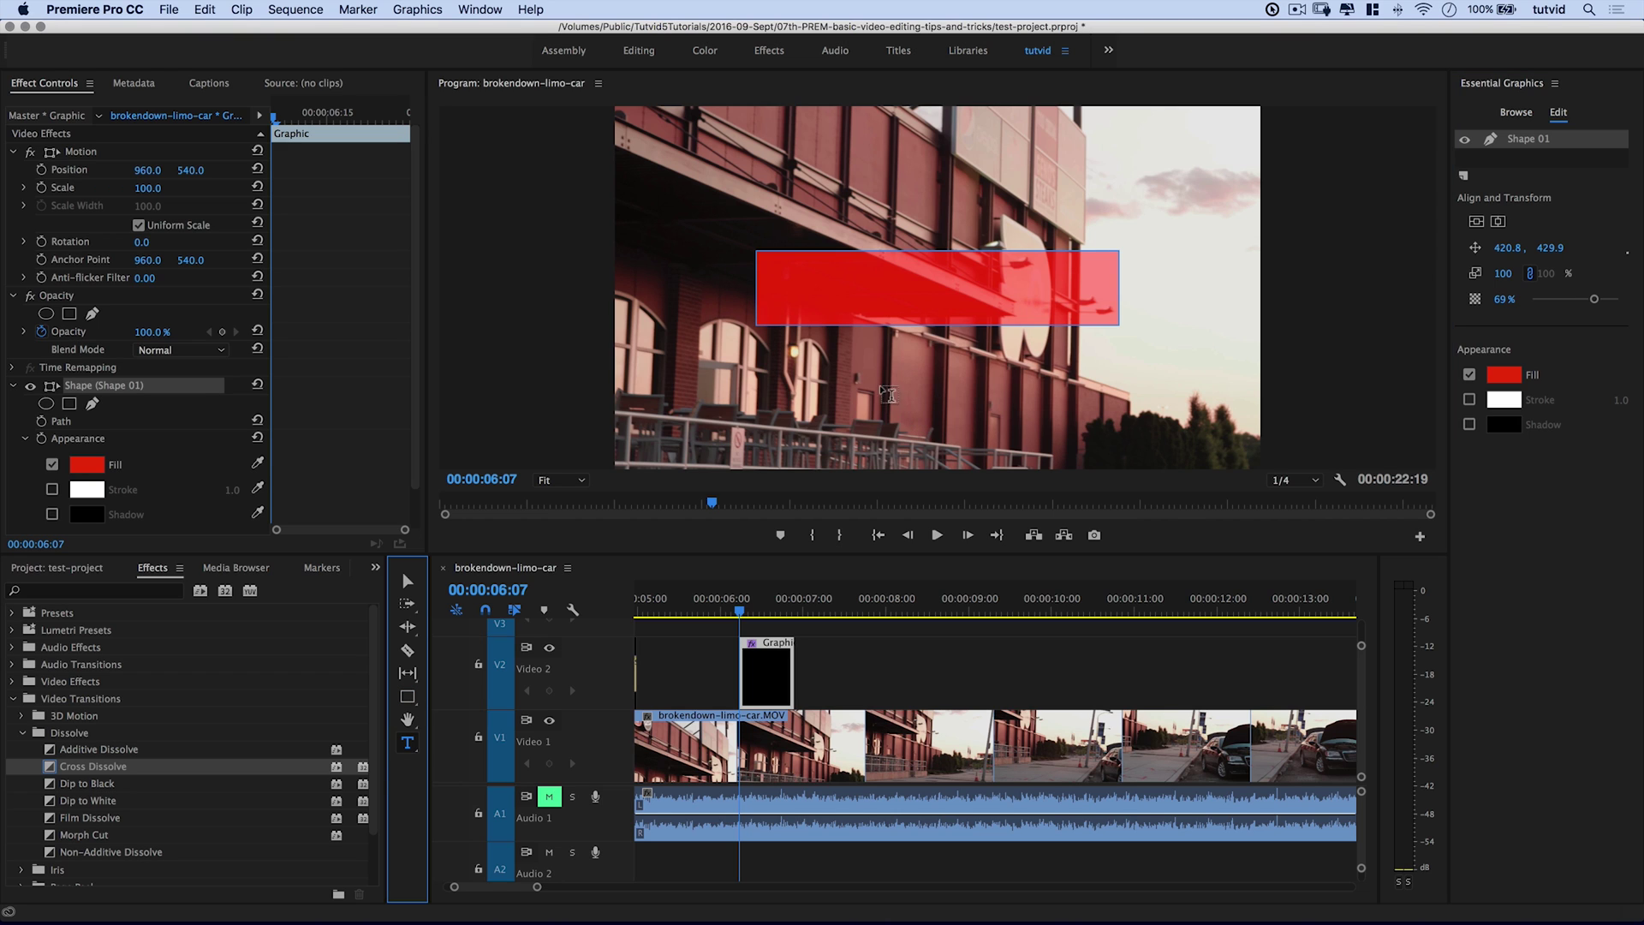
pyautogui.click(867, 383)
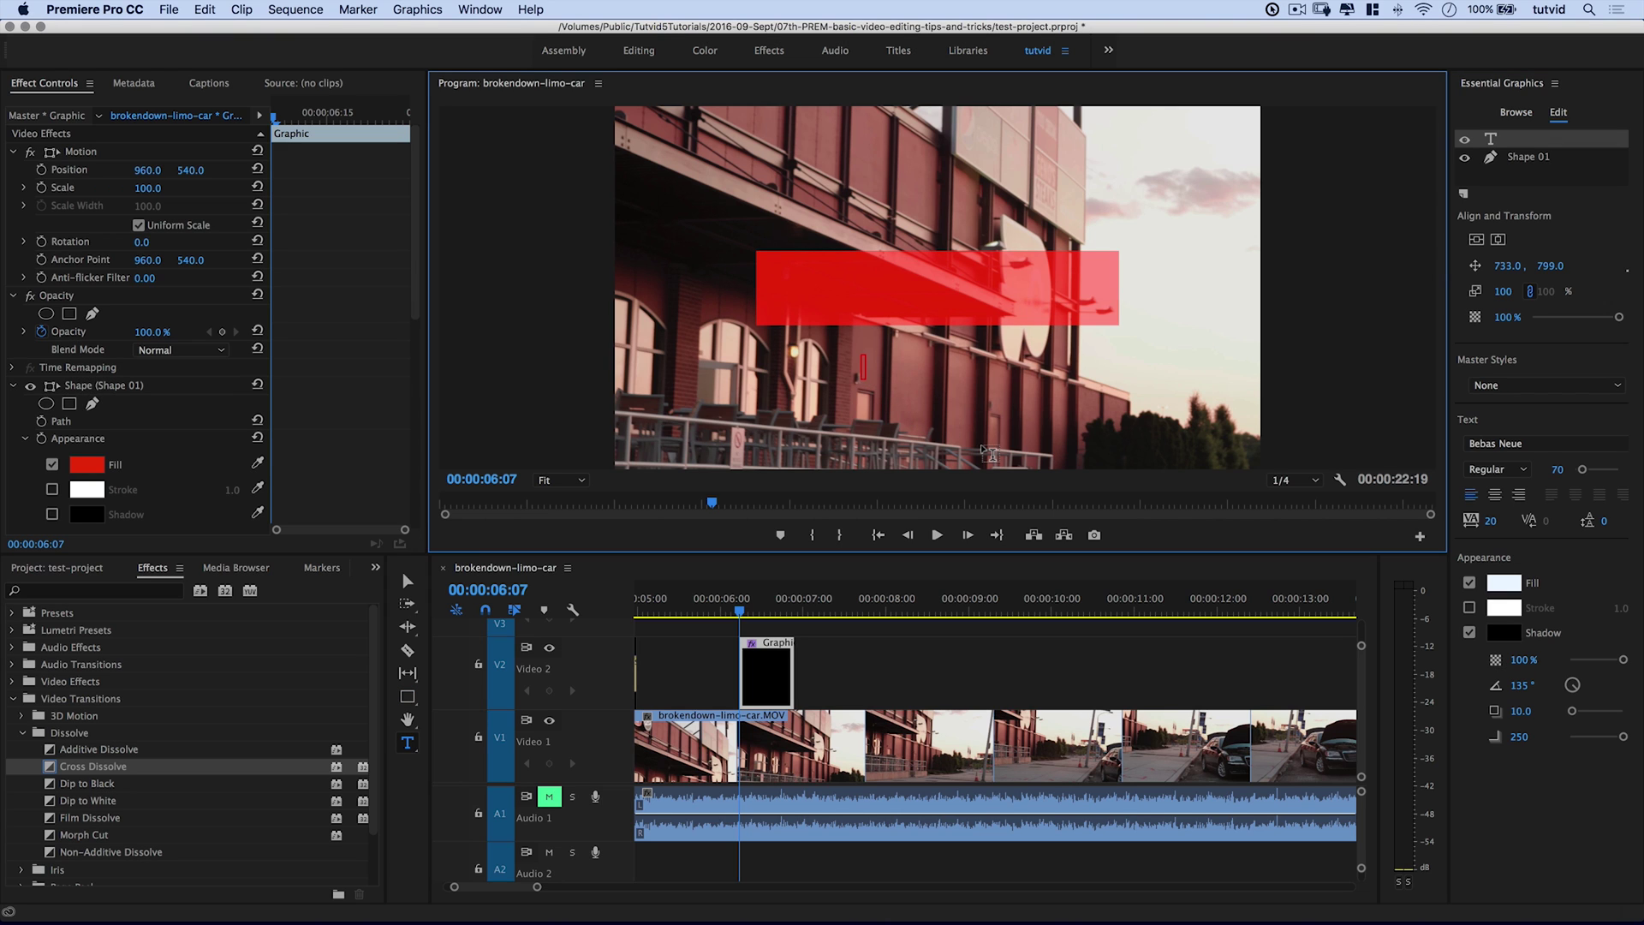
pyautogui.write('Philade')
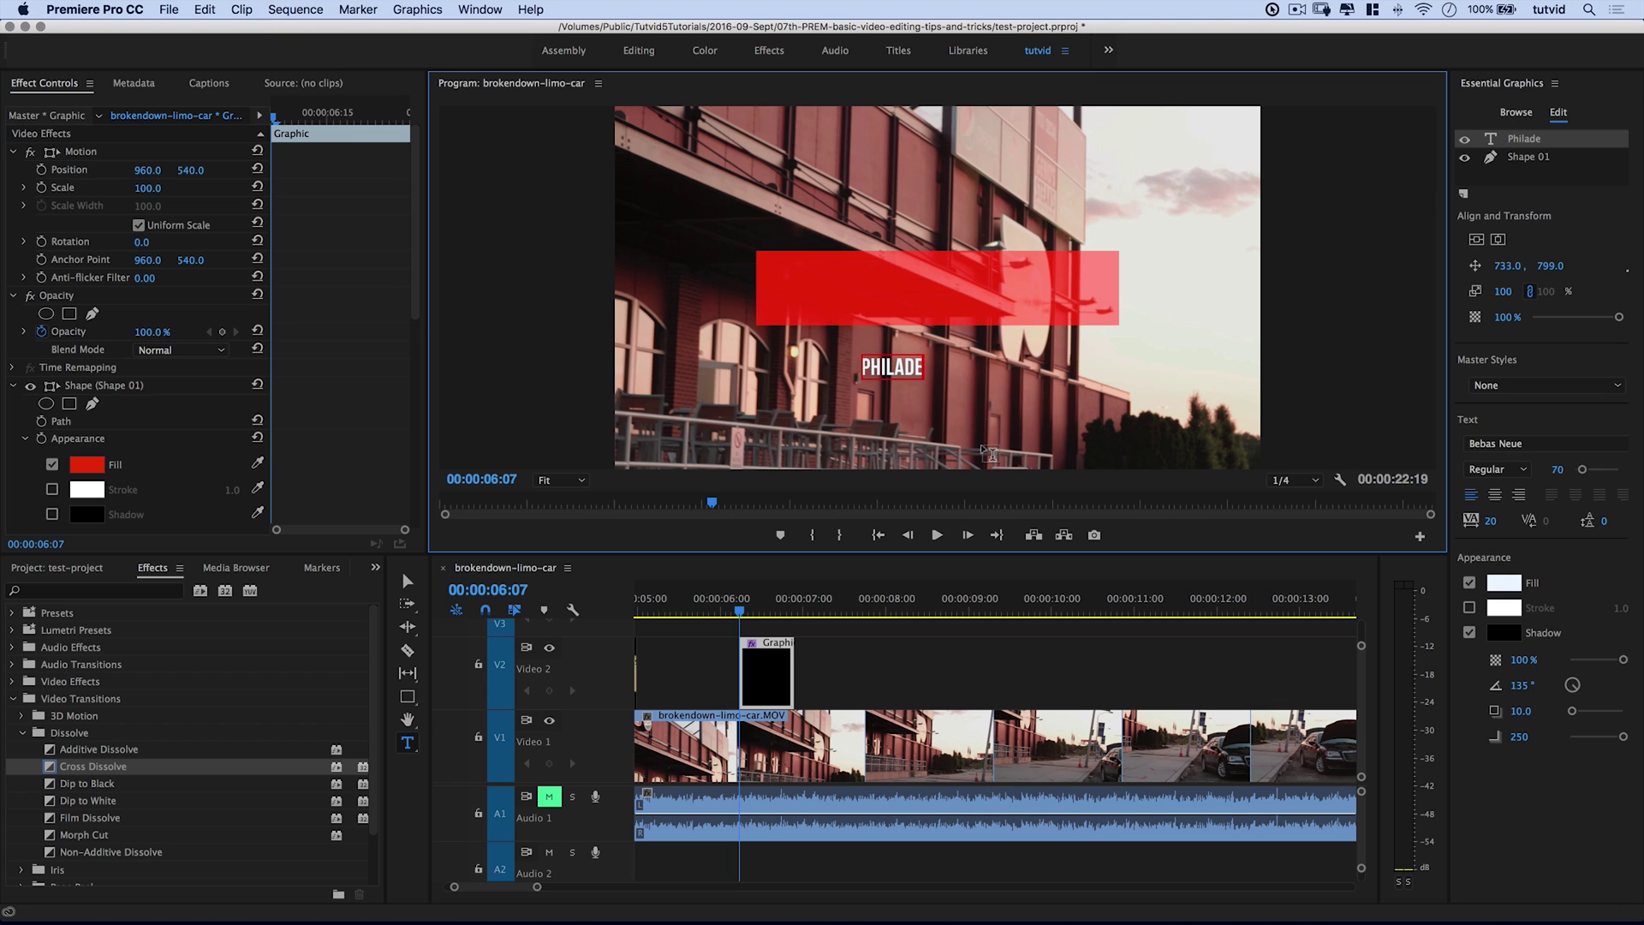
pyautogui.write('lphia')
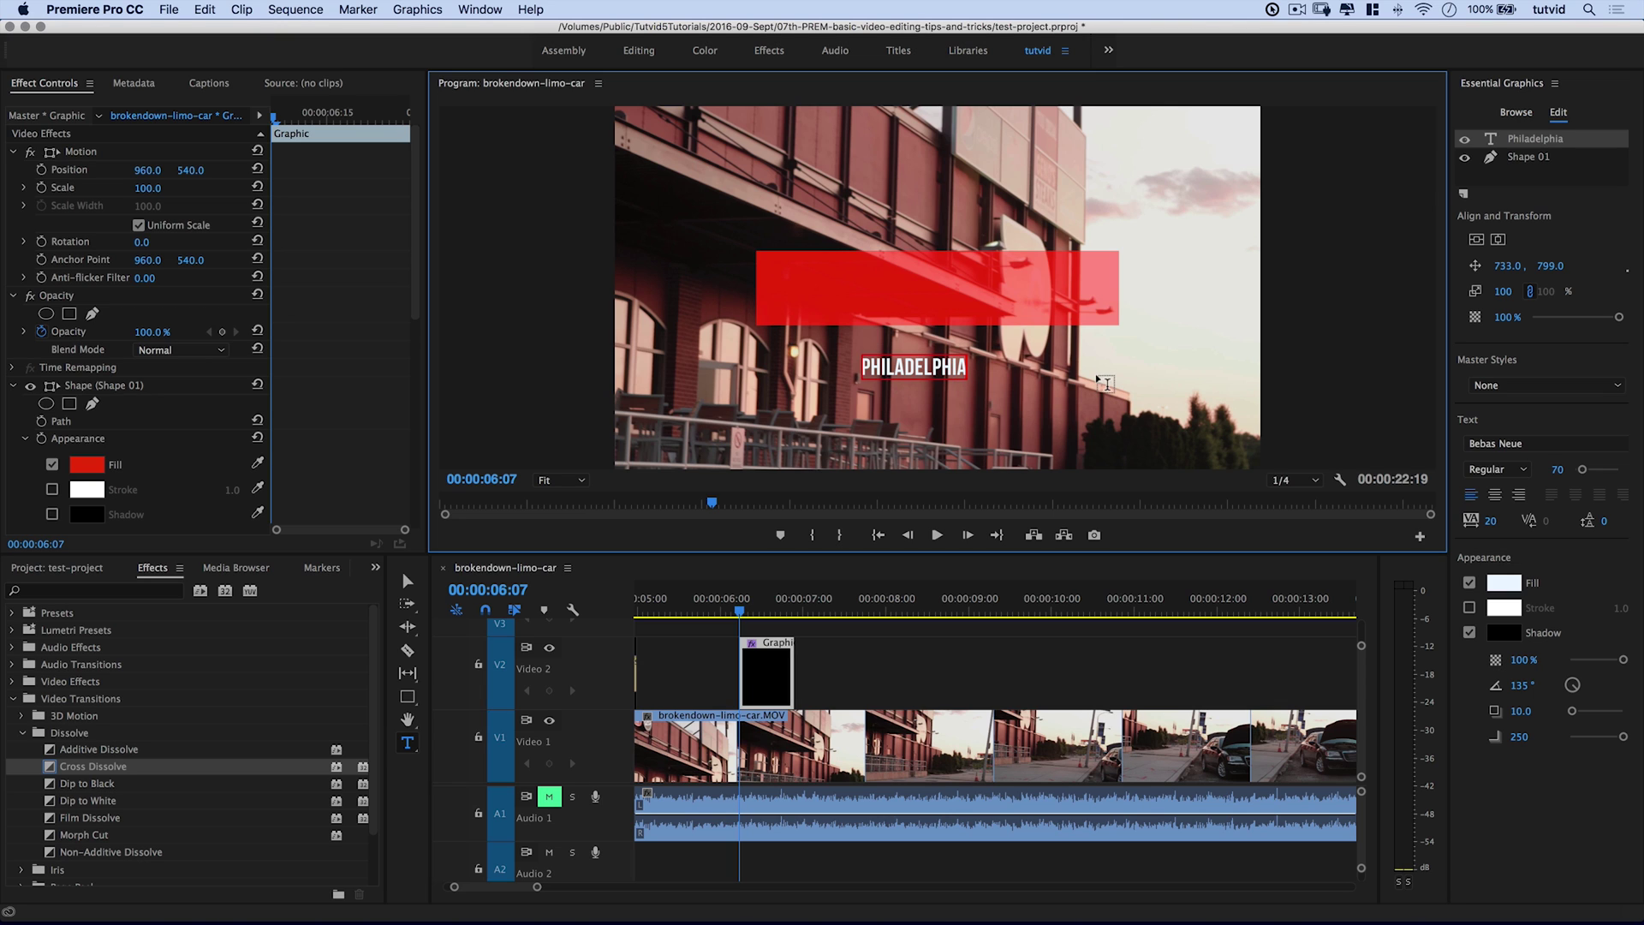
pyautogui.write('v')
pyautogui.moveTo(938, 369); pyautogui.dragTo(953, 294)
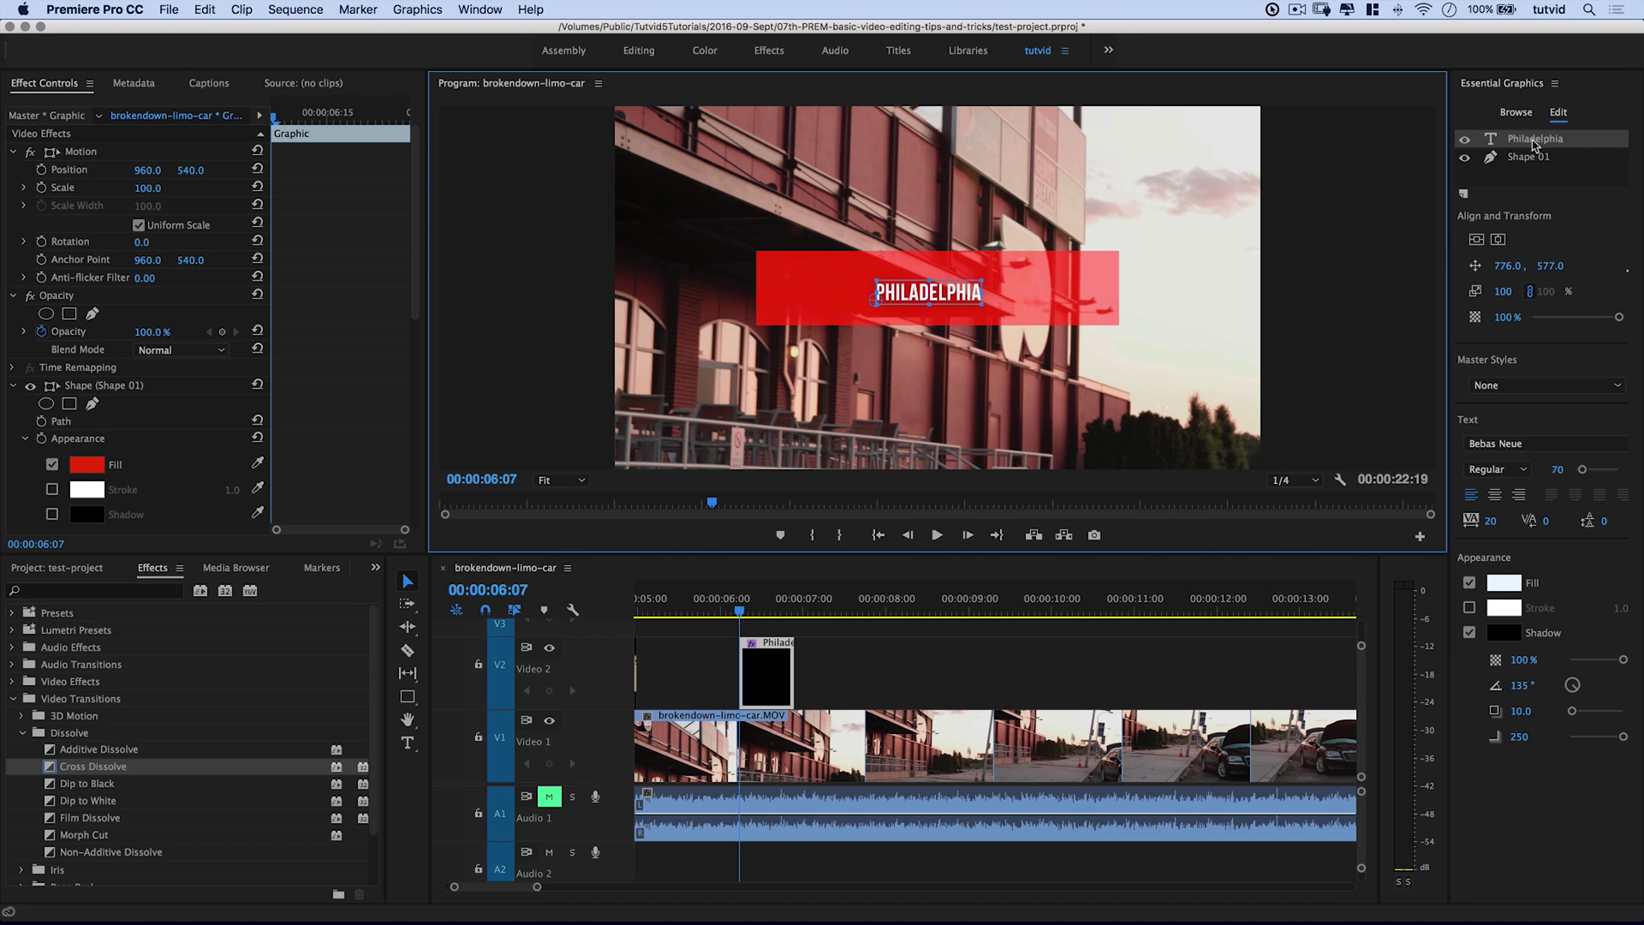
pyautogui.moveTo(1535, 146); pyautogui.dragTo(1535, 171)
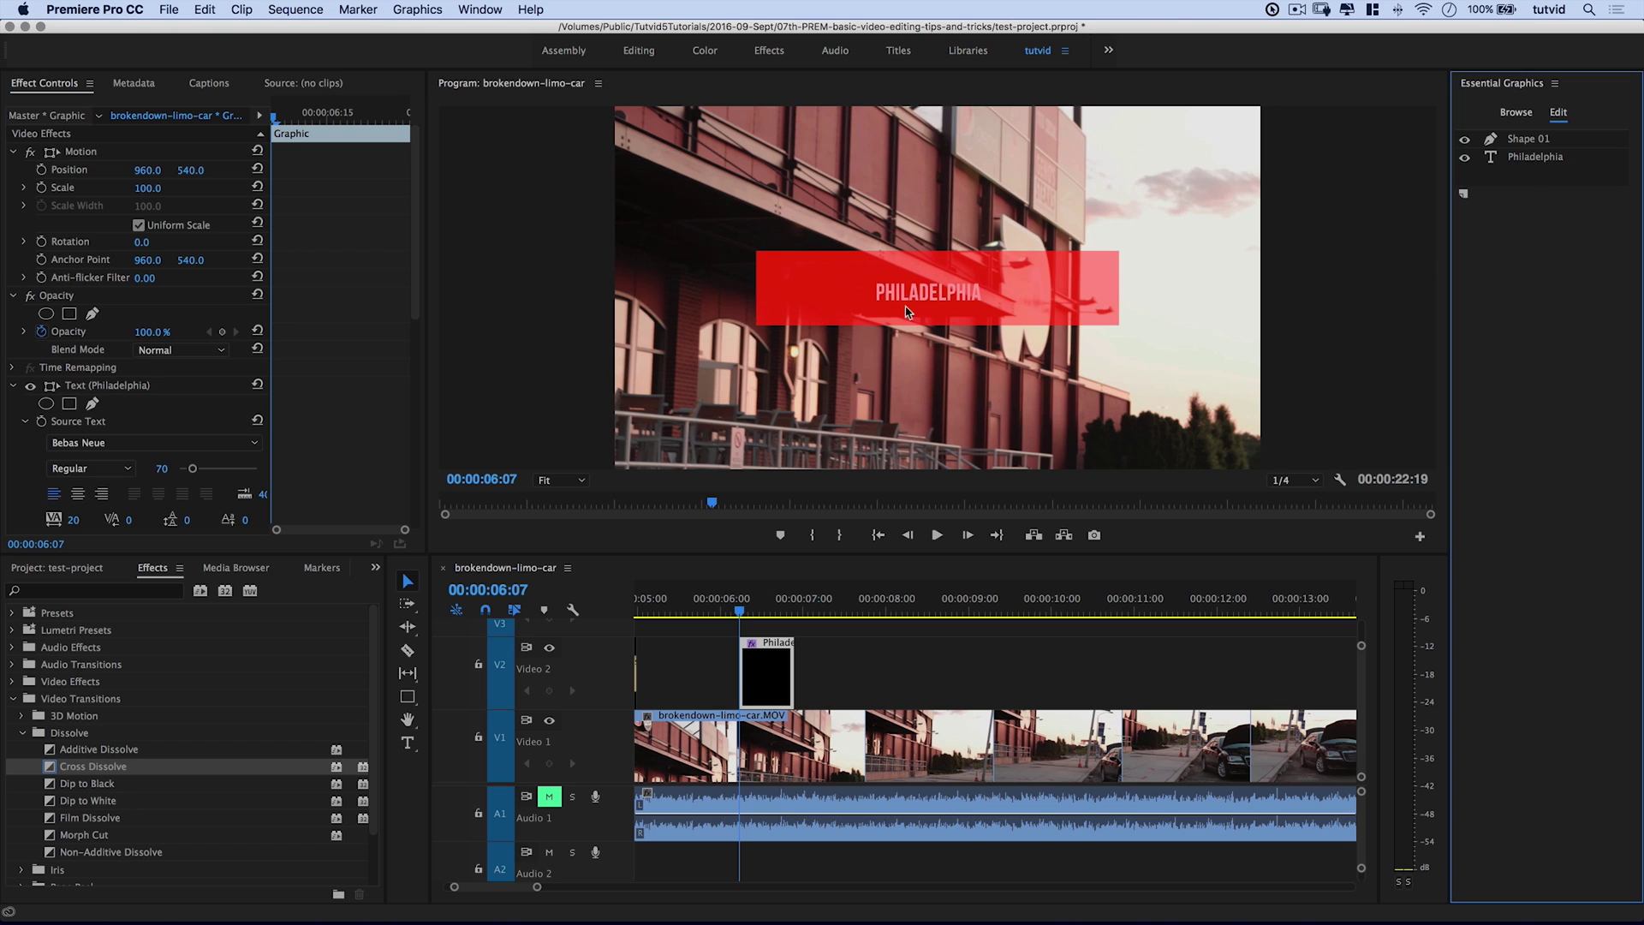
# - Move the Philadelphia text layer back above the red shape
pyautogui.click(1538, 157)
pyautogui.moveTo(1540, 157); pyautogui.dragTo(1538, 135)
pyautogui.click(1522, 140)
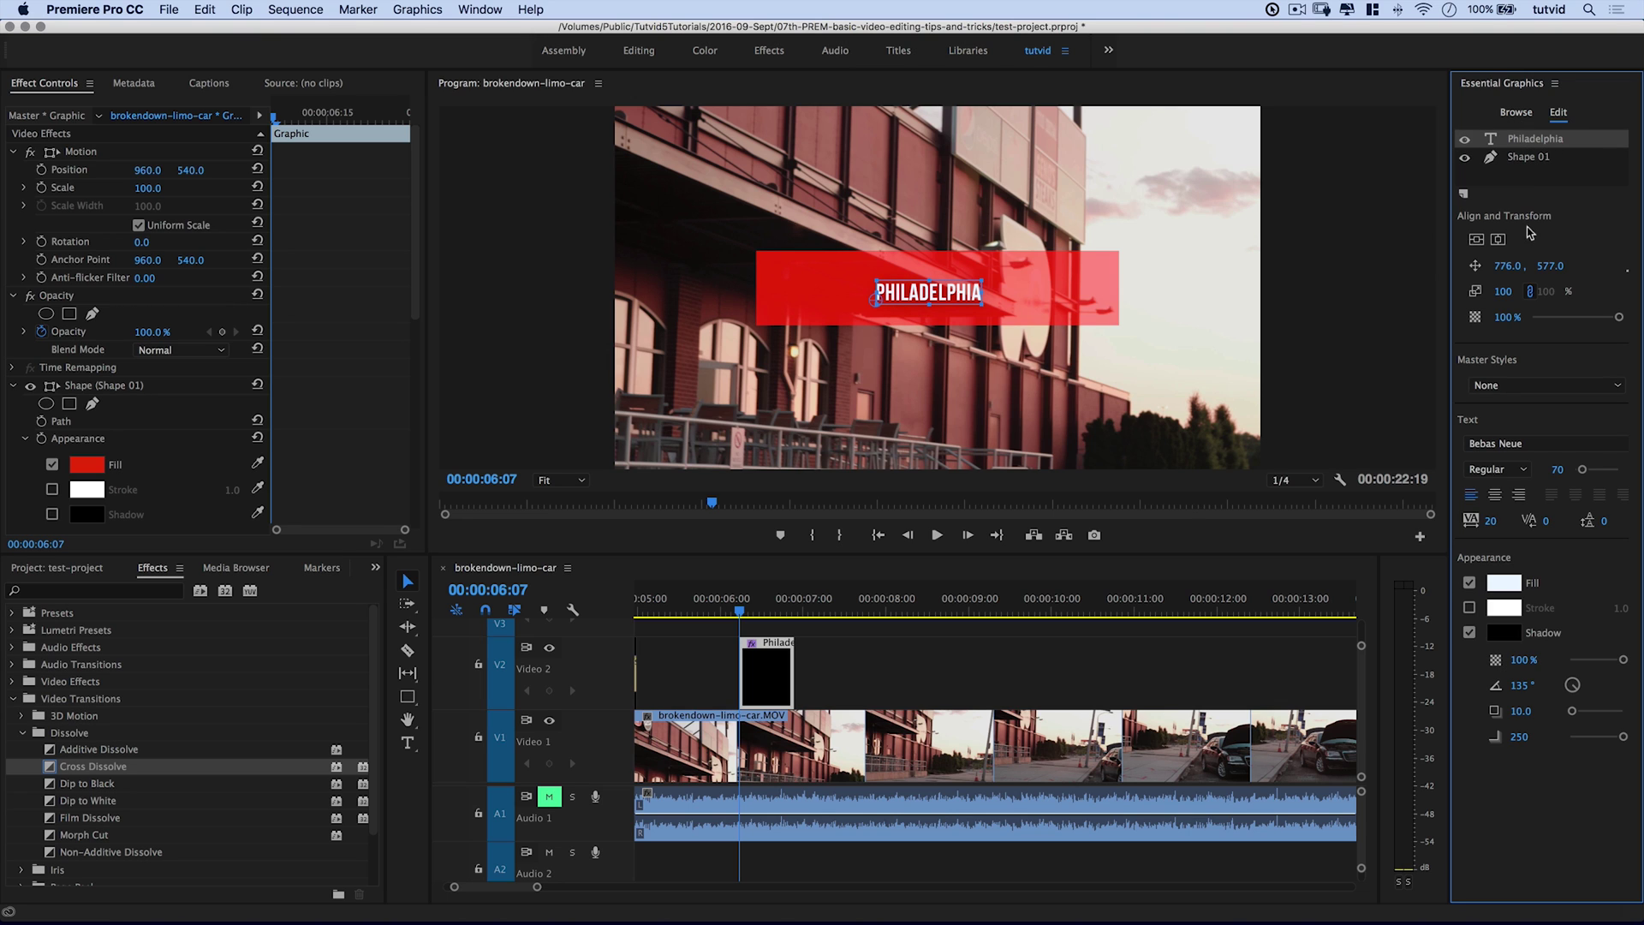
# - Scale the title to about 207 and nudge it right and down to 827.1, 625.0
pyautogui.moveTo(1503, 291); pyautogui.dragTo(1597, 291)
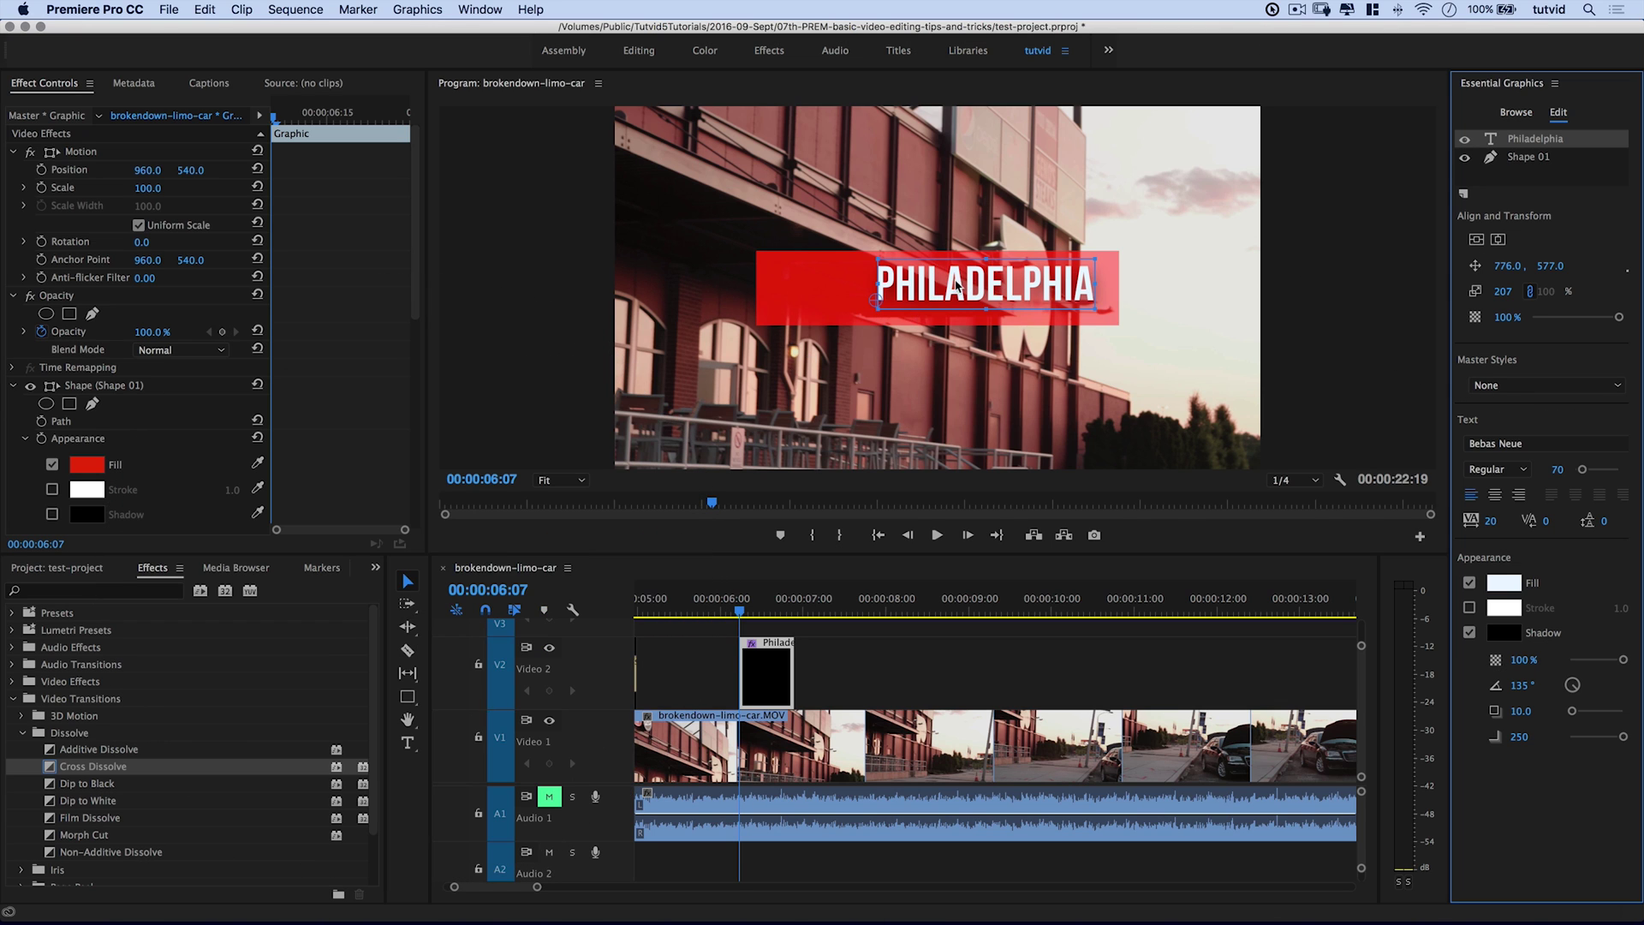
pyautogui.moveTo(959, 285); pyautogui.dragTo(975, 301)
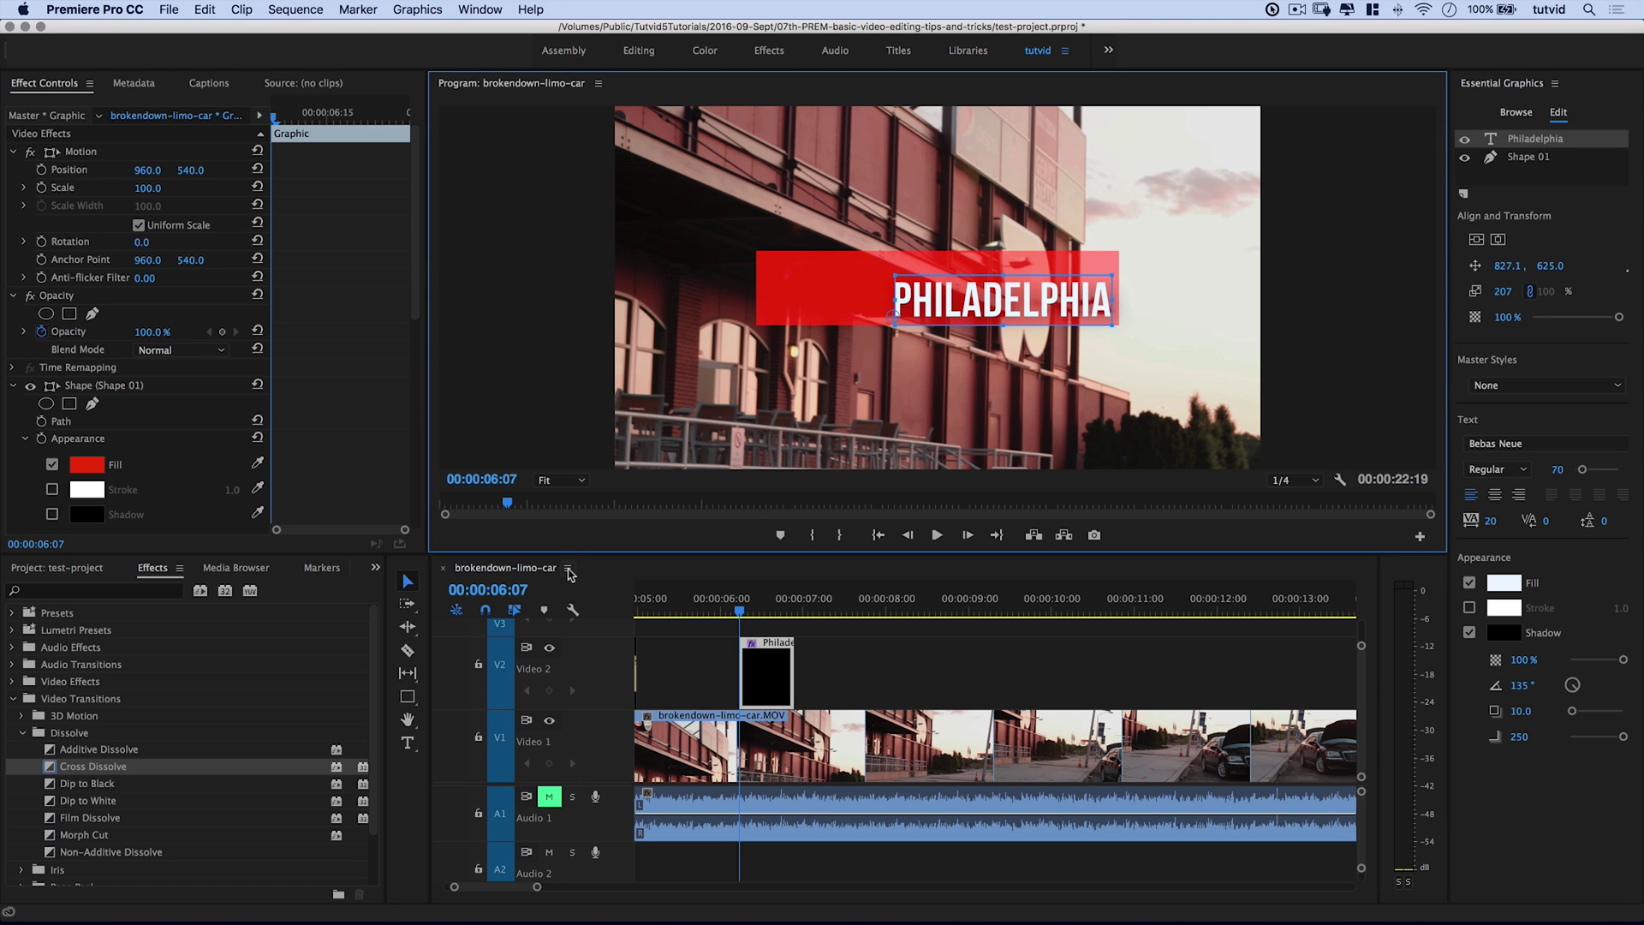
pyautogui.click(535, 572)
# - Stretch the Philadelphia graphic clip on V2 to about four seconds, then select its text
pyautogui.press('-')
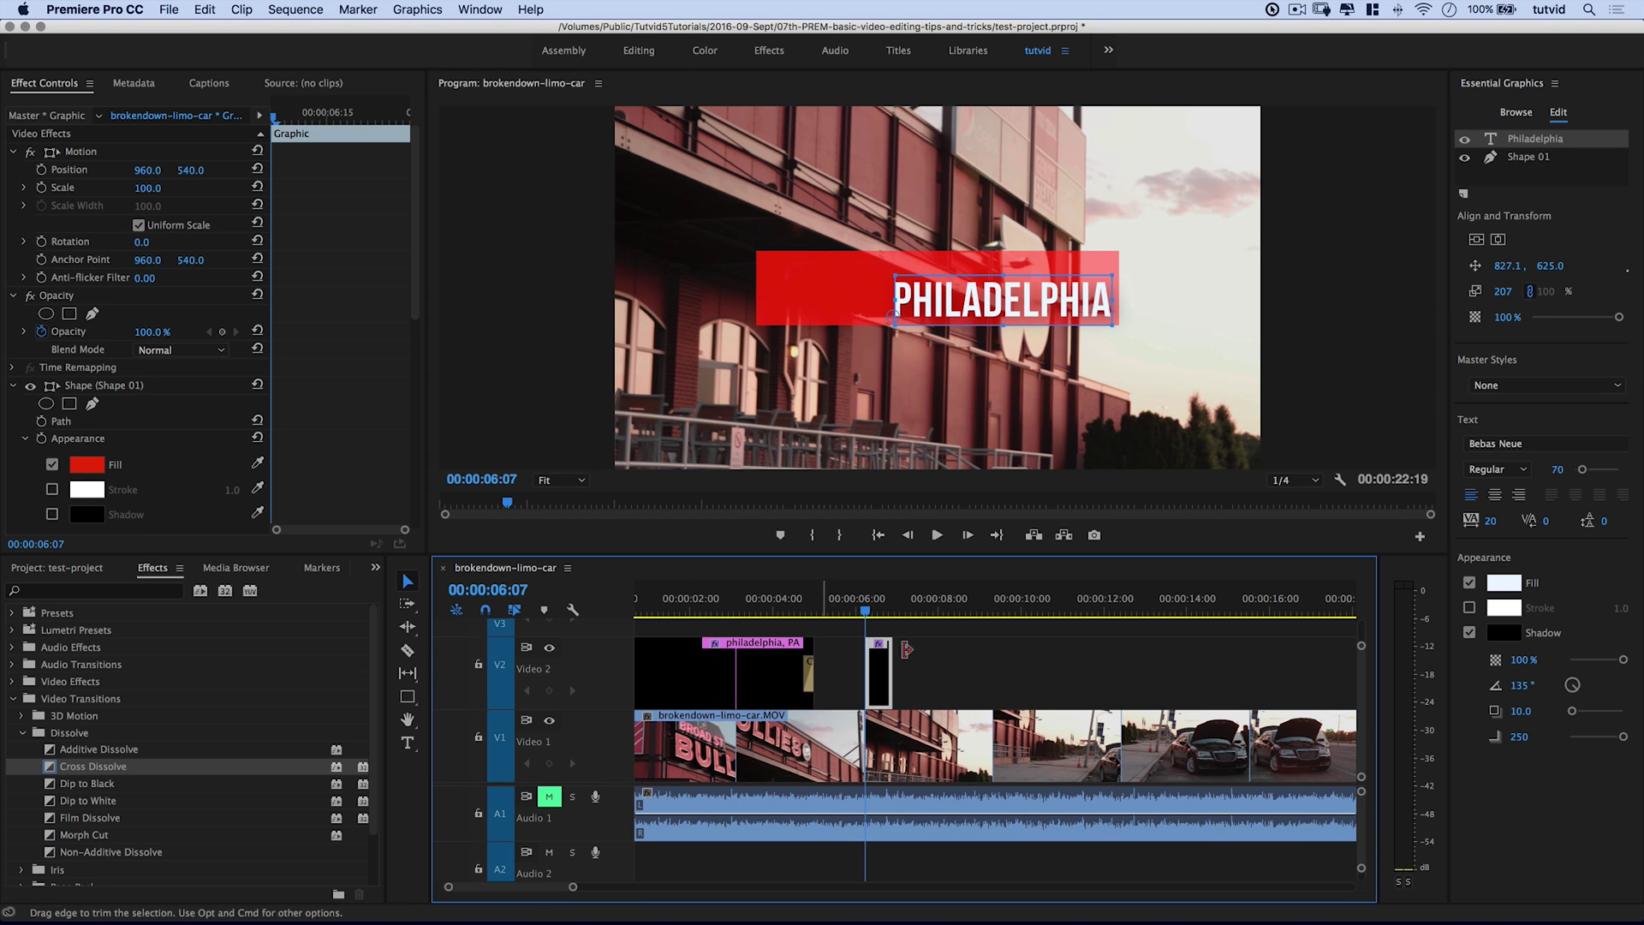
pyautogui.moveTo(870, 612)
pyautogui.mouseDown()
pyautogui.moveTo(895, 660)
pyautogui.moveTo(1036, 664)
pyautogui.moveTo(873, 613)
pyautogui.moveTo(1034, 616)
pyautogui.moveTo(896, 615)
pyautogui.mouseUp()
pyautogui.click(870, 612)
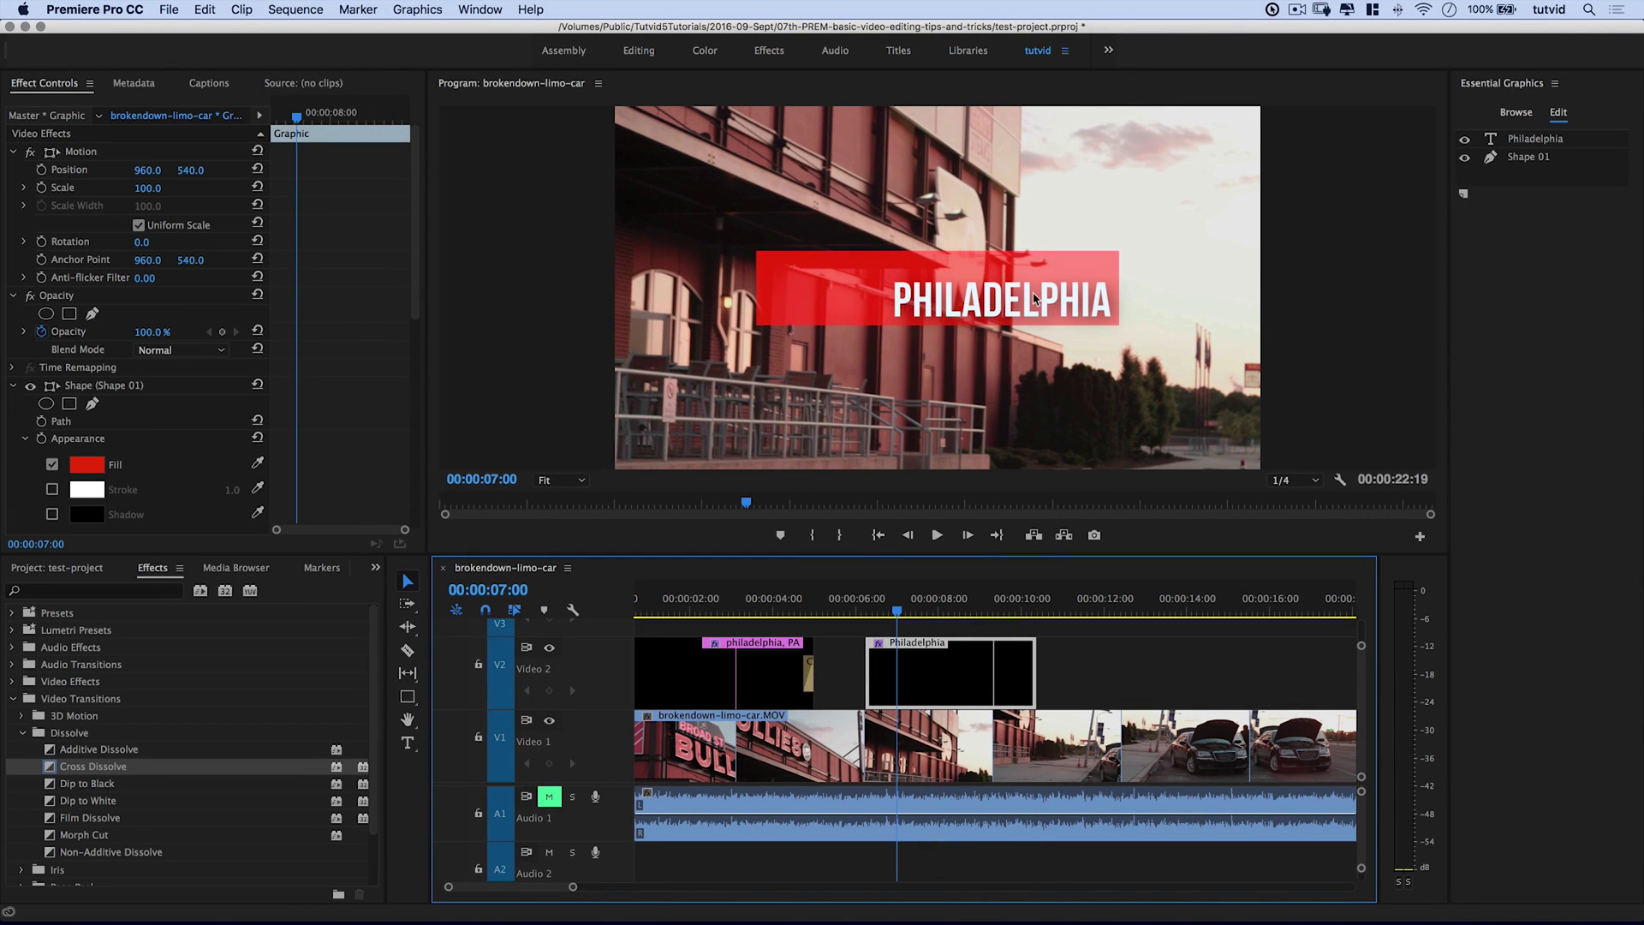
pyautogui.click(1135, 387)
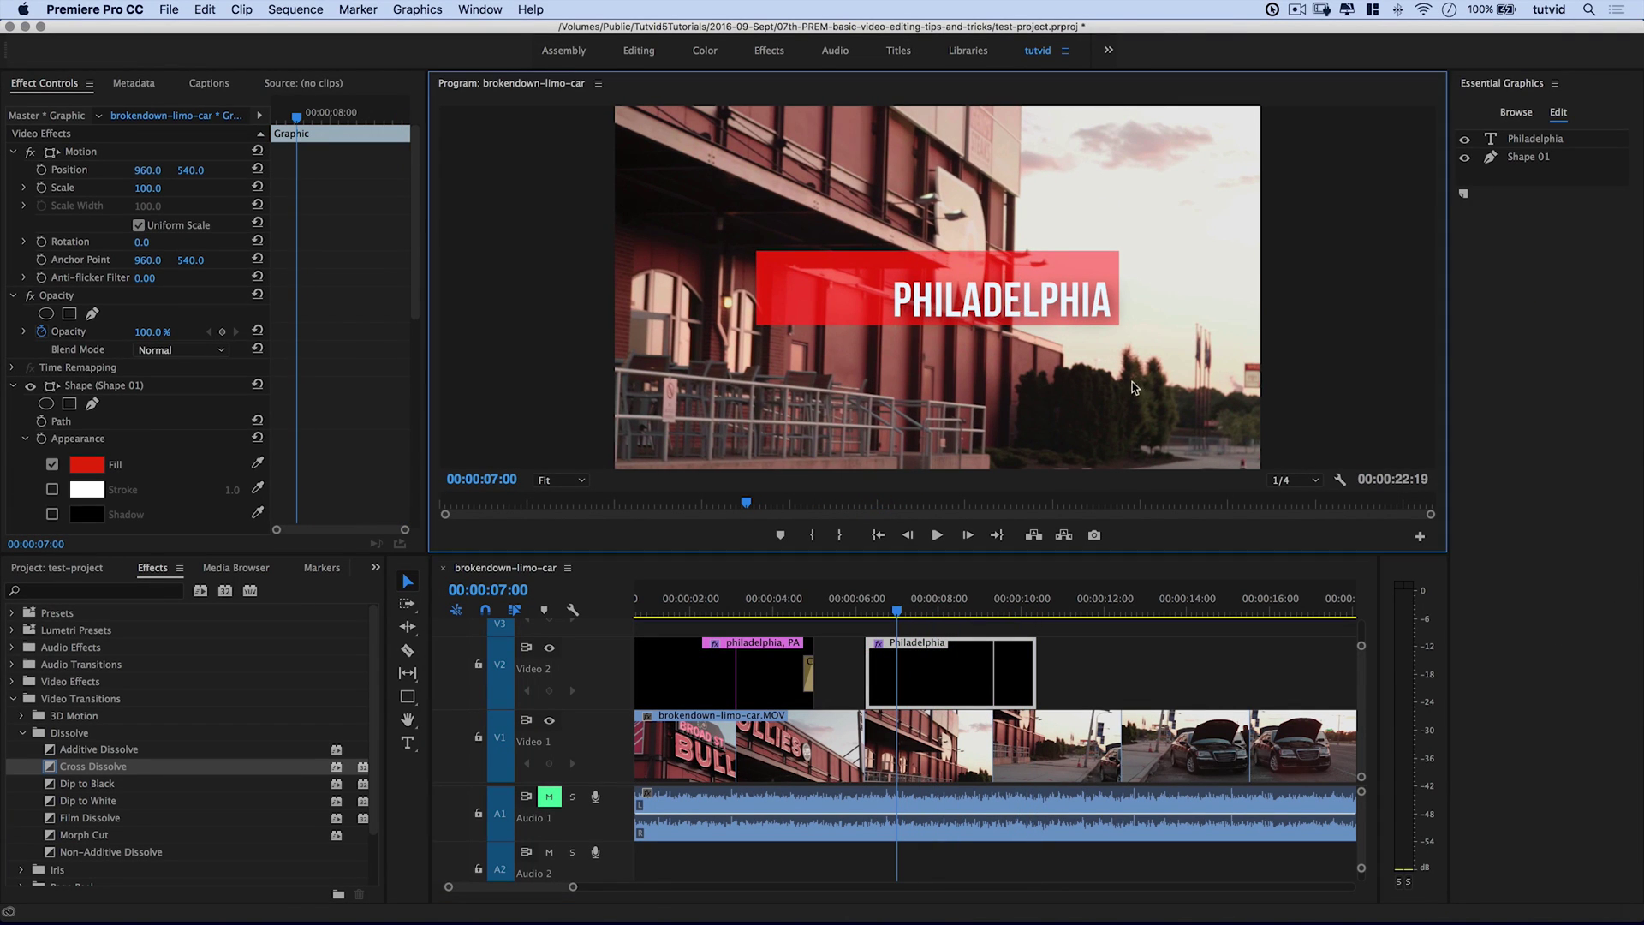
pyautogui.click(1013, 310)
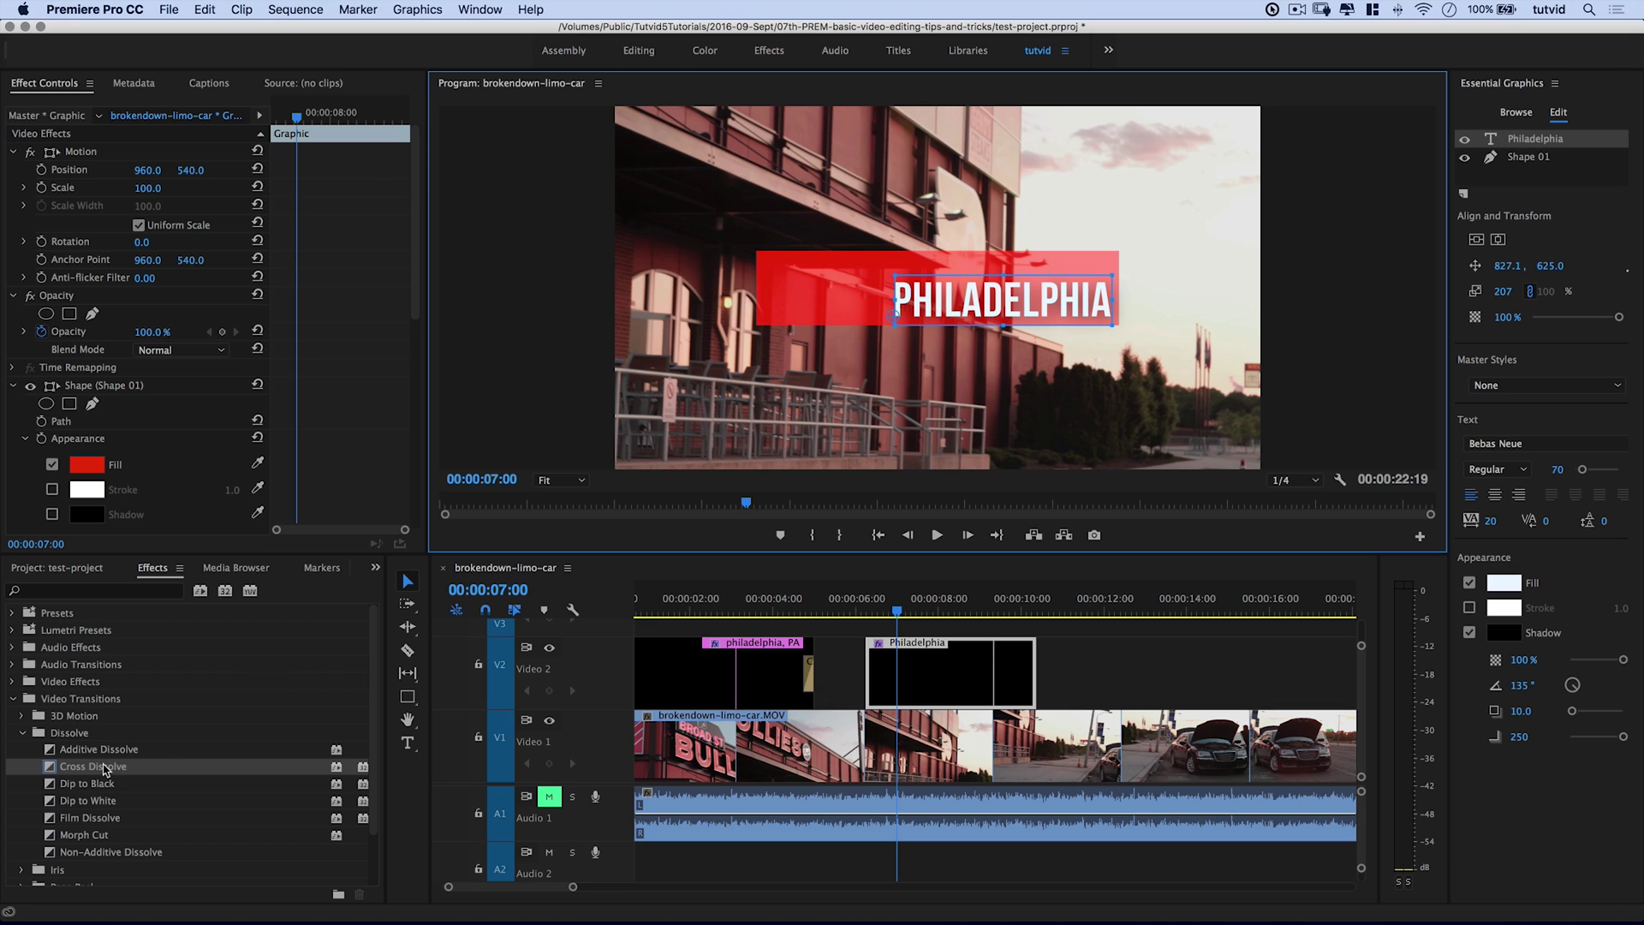
# - Add a Slide transition to both the start and end of the Philadelphia clip
pyautogui.doubleClick(66, 735)
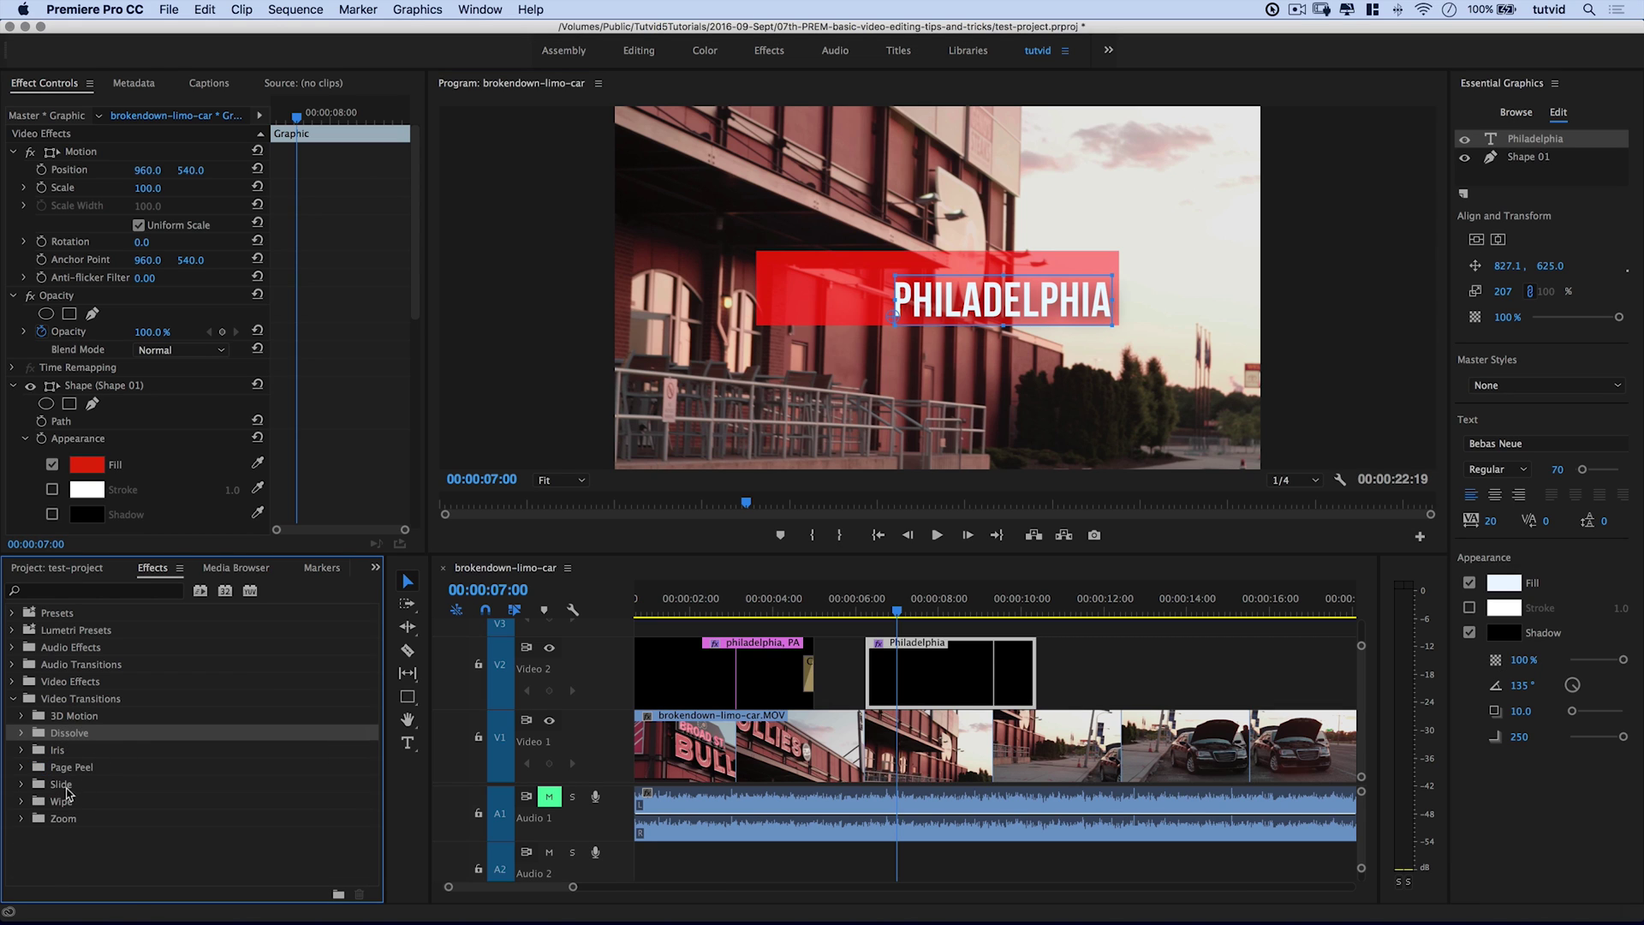
pyautogui.doubleClick(67, 786)
pyautogui.moveTo(75, 836); pyautogui.dragTo(874, 676)
pyautogui.moveTo(93, 838); pyautogui.dragTo(1032, 677)
# - Play back the sliding title and step the playhead back toward 00:00:07:00
pyautogui.click(859, 604)
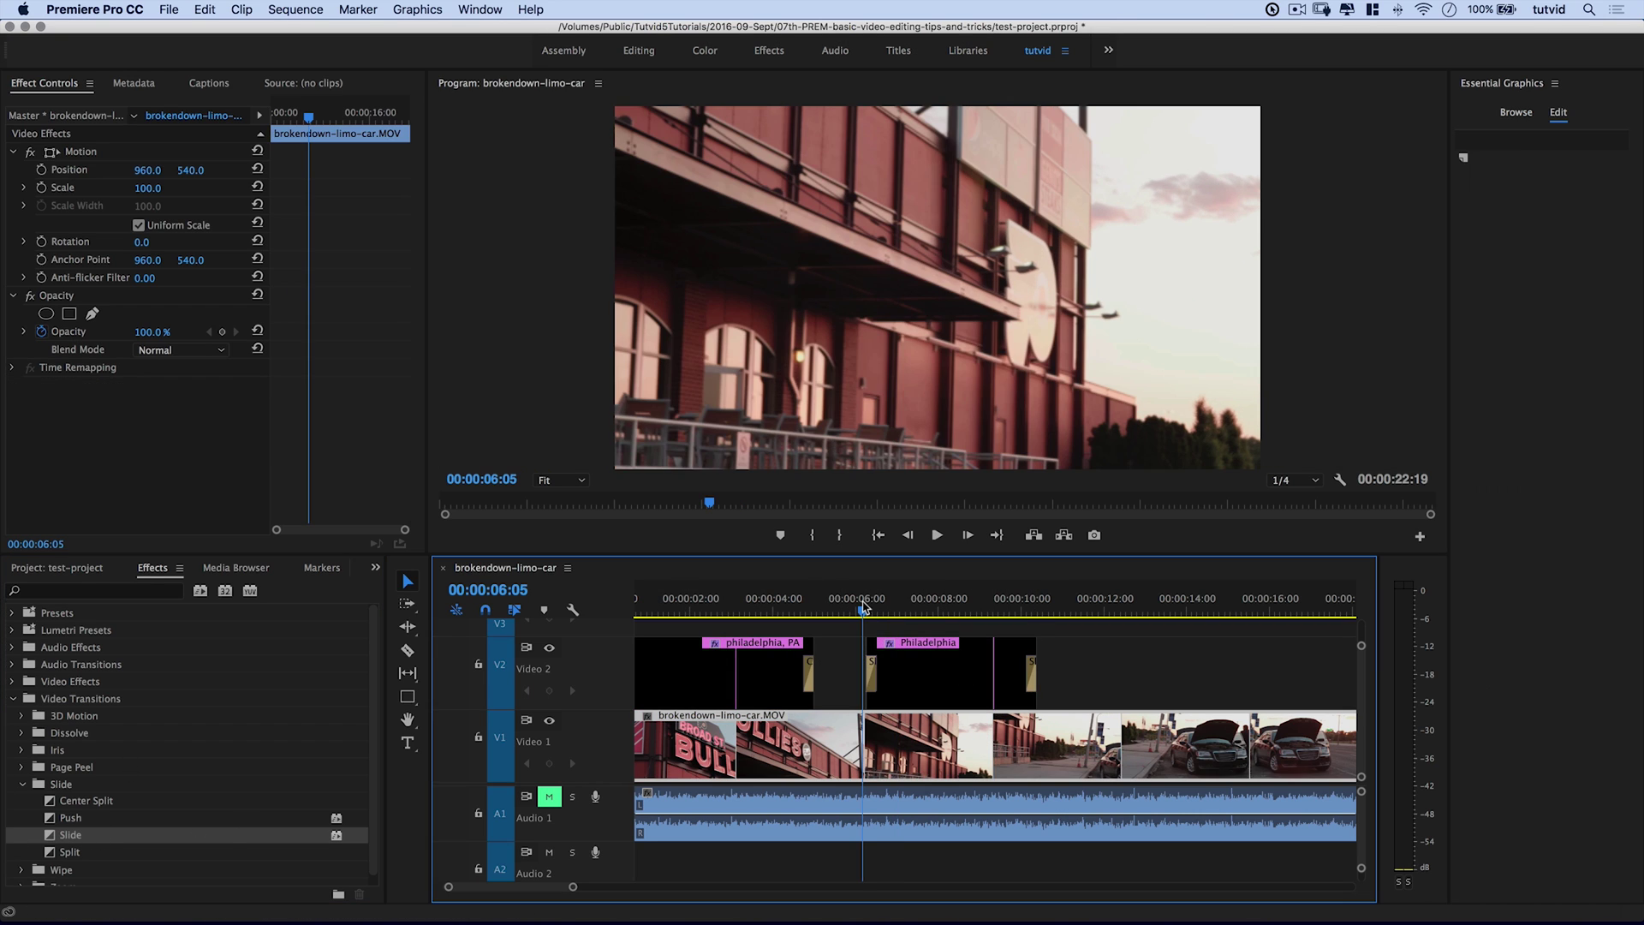
pyautogui.press('space')
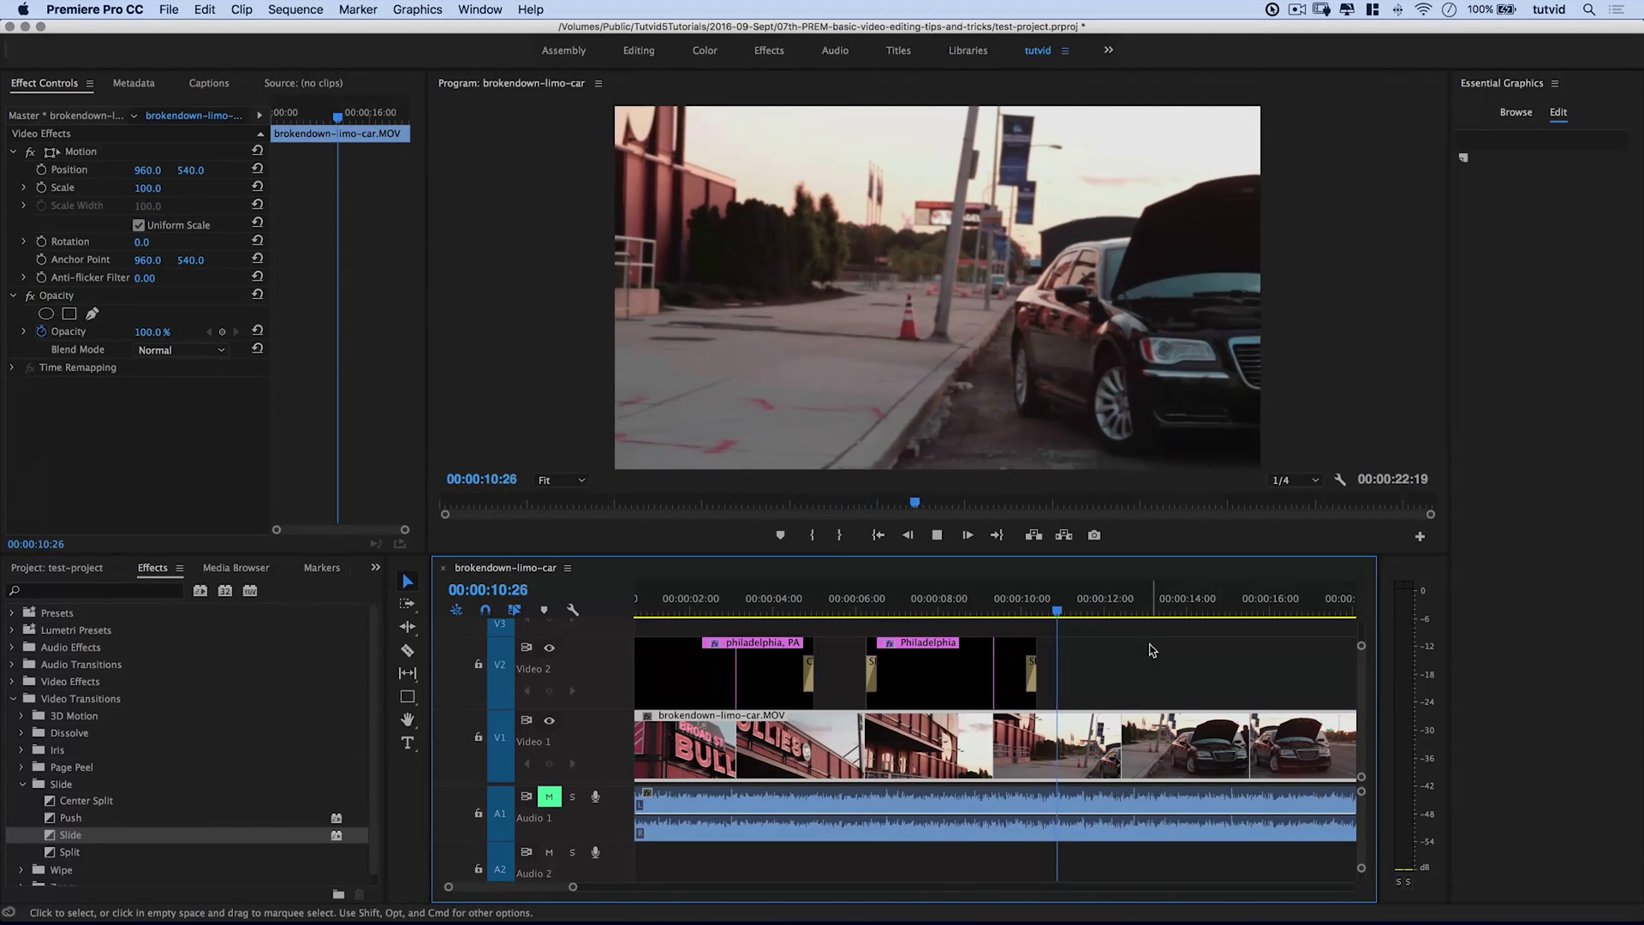
pyautogui.press('space')
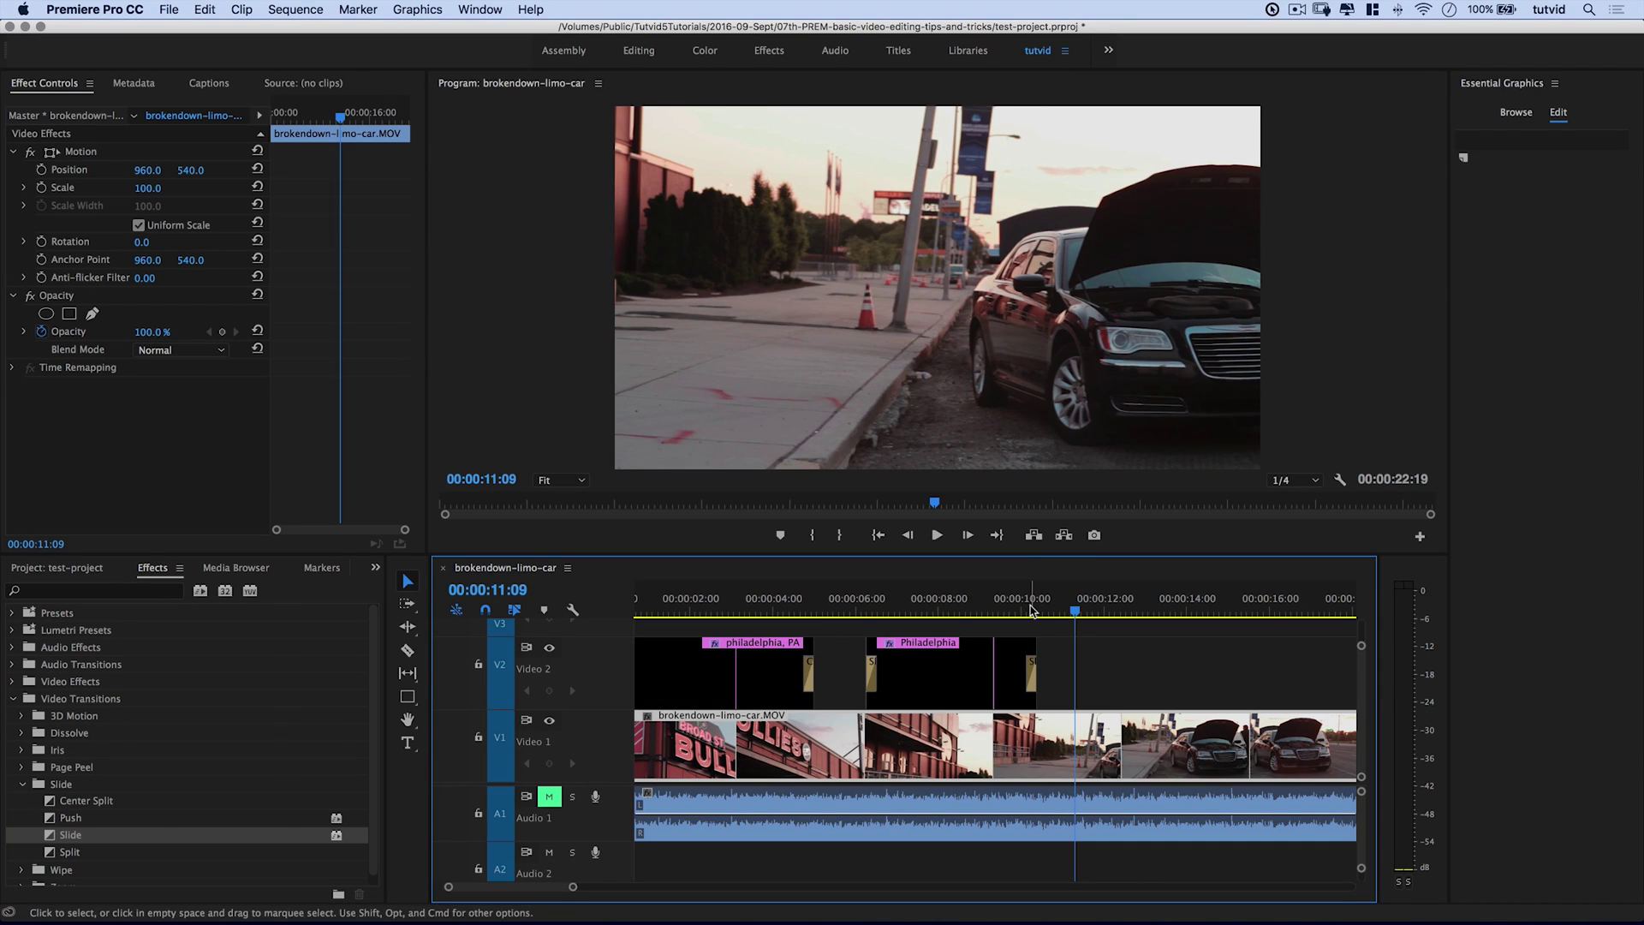
pyautogui.moveTo(1032, 609); pyautogui.dragTo(894, 610)
pyautogui.click(891, 648)
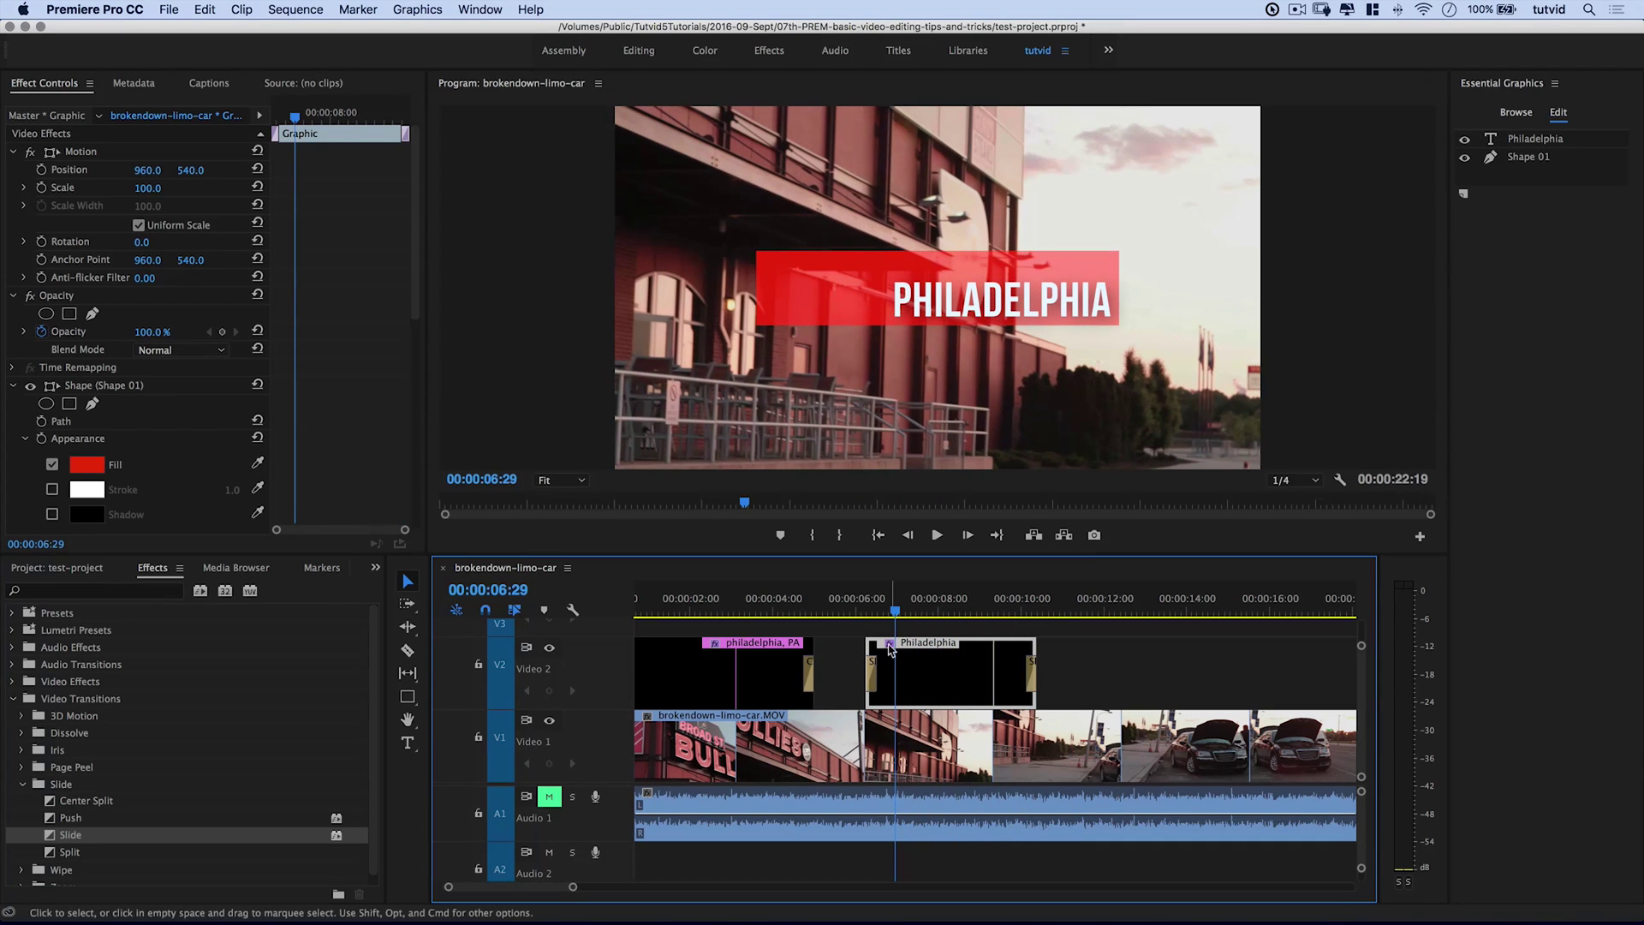
pyautogui.click(674, 604)
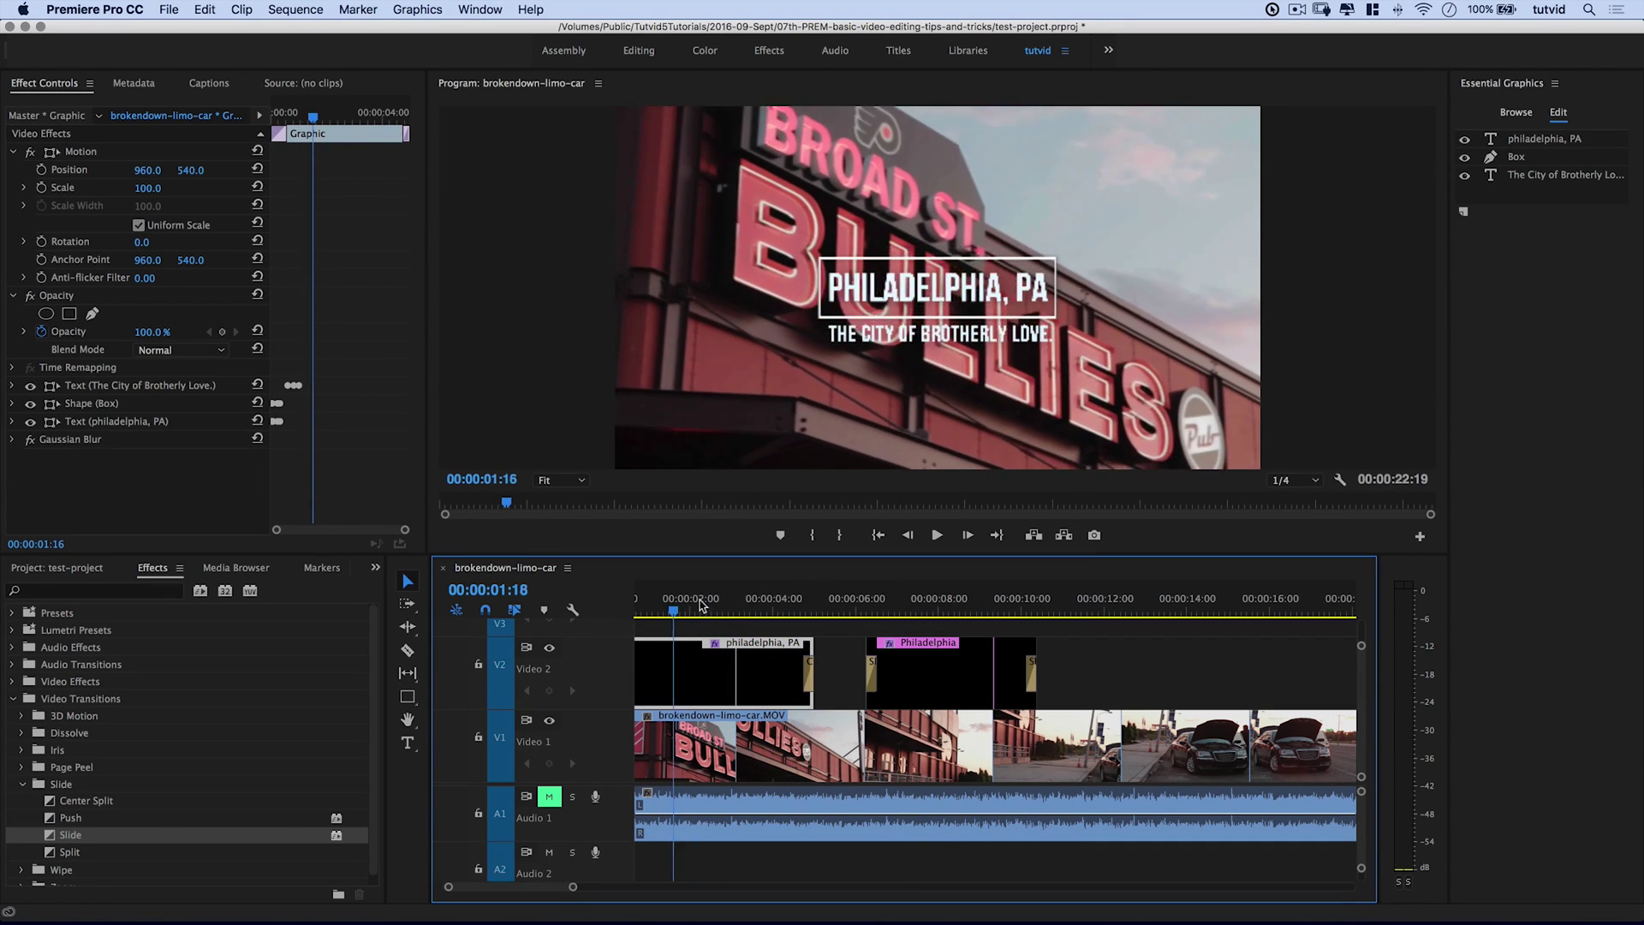
pyautogui.moveTo(701, 604); pyautogui.dragTo(957, 605)
pyautogui.click(944, 643)
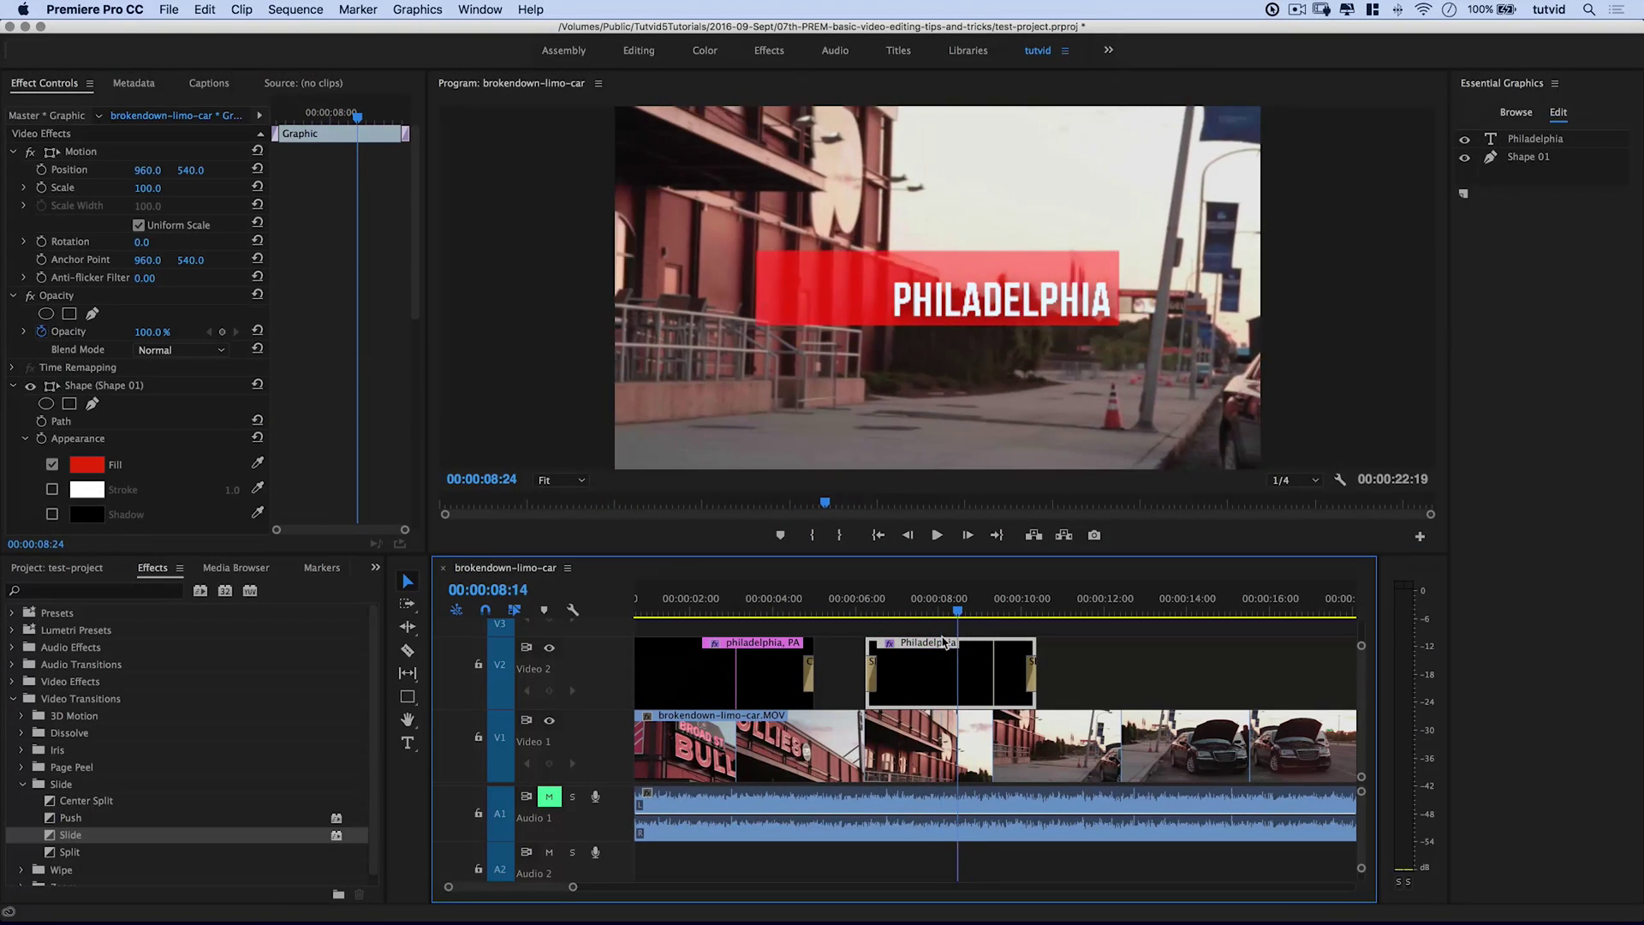
pyautogui.press('j')
pyautogui.press('k')
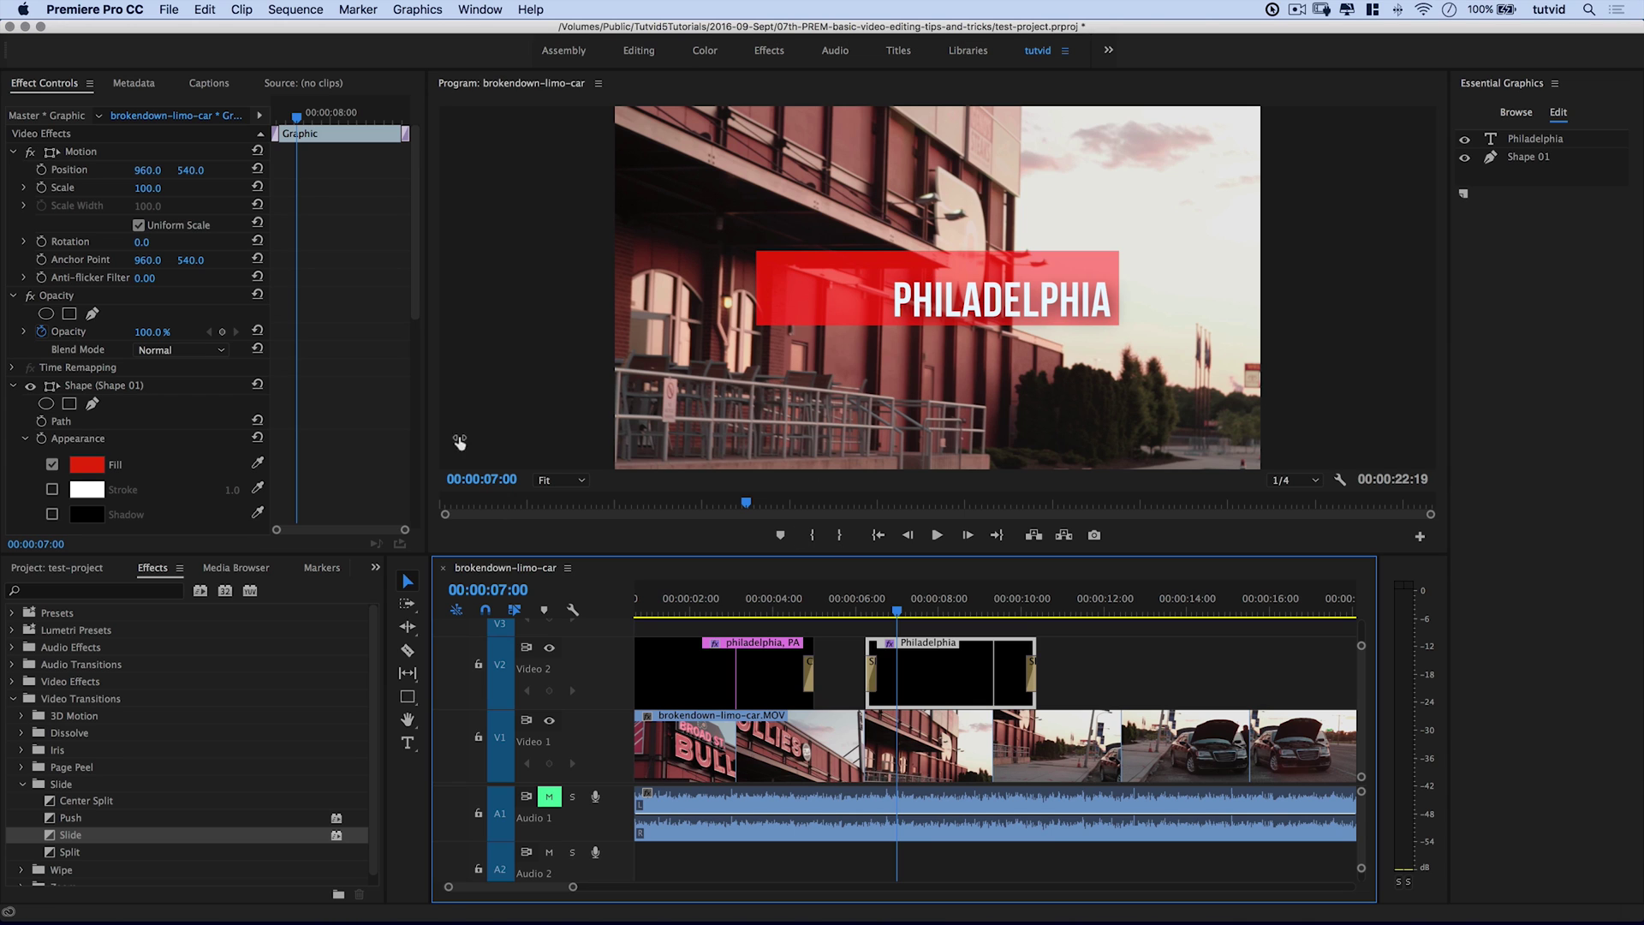
pyautogui.scroll(-5, 161, 435)
# - Turn off Uniform Scale on Shape 01 to get separate Vertical and Horizontal Scale at 100
pyautogui.scroll(-1, 162, 444)
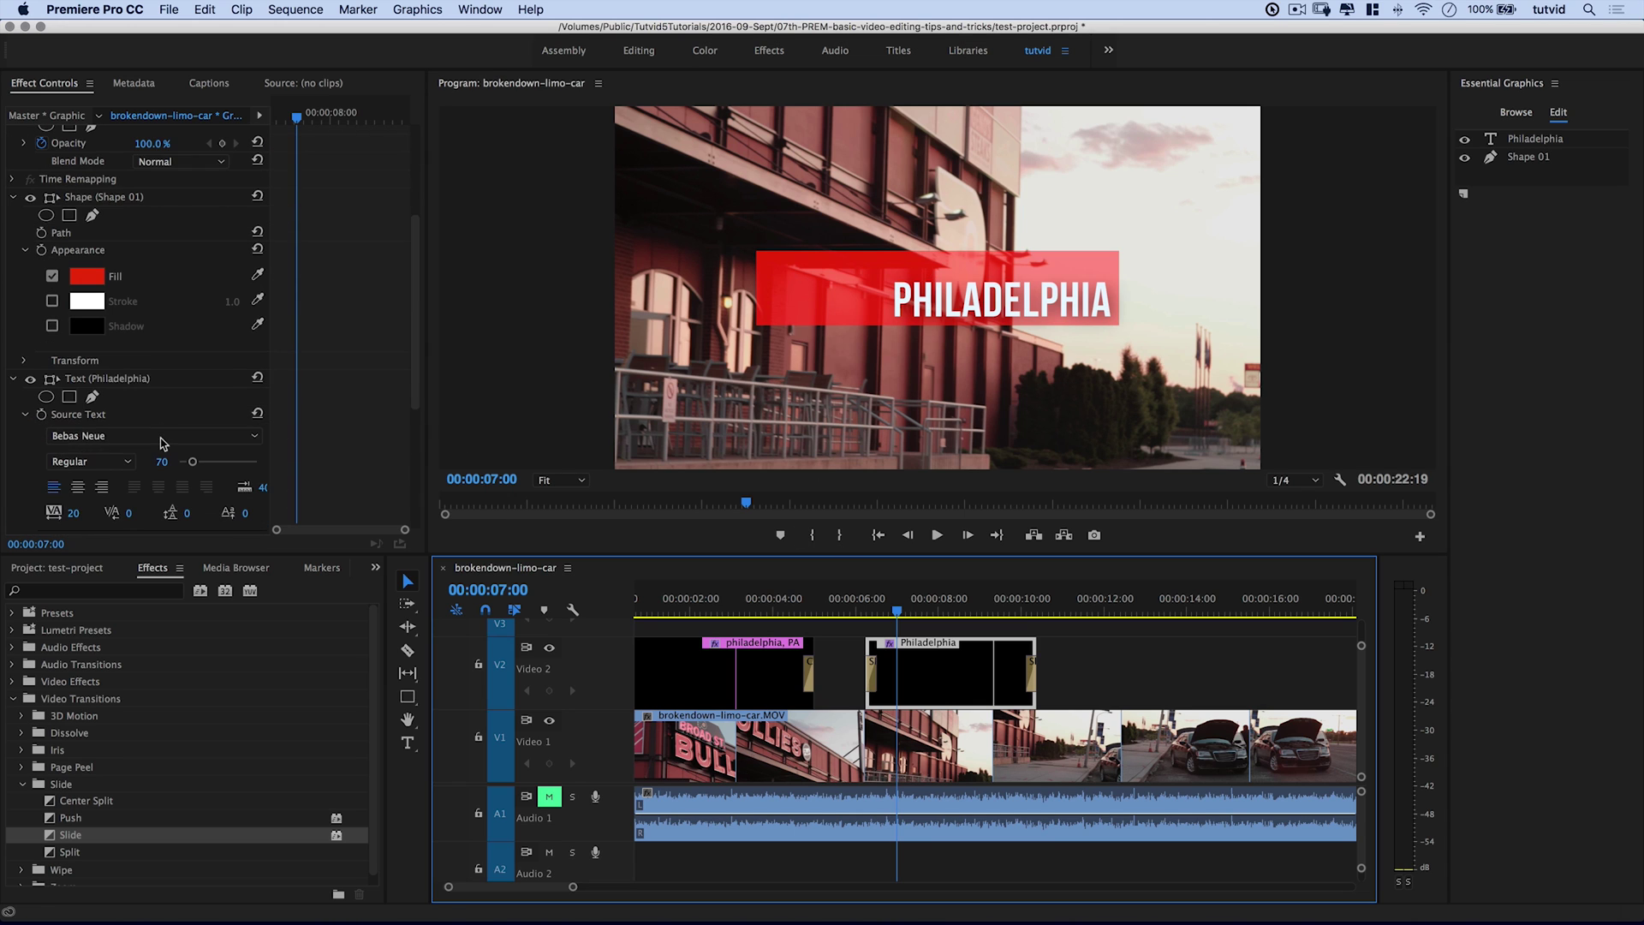
pyautogui.click(92, 197)
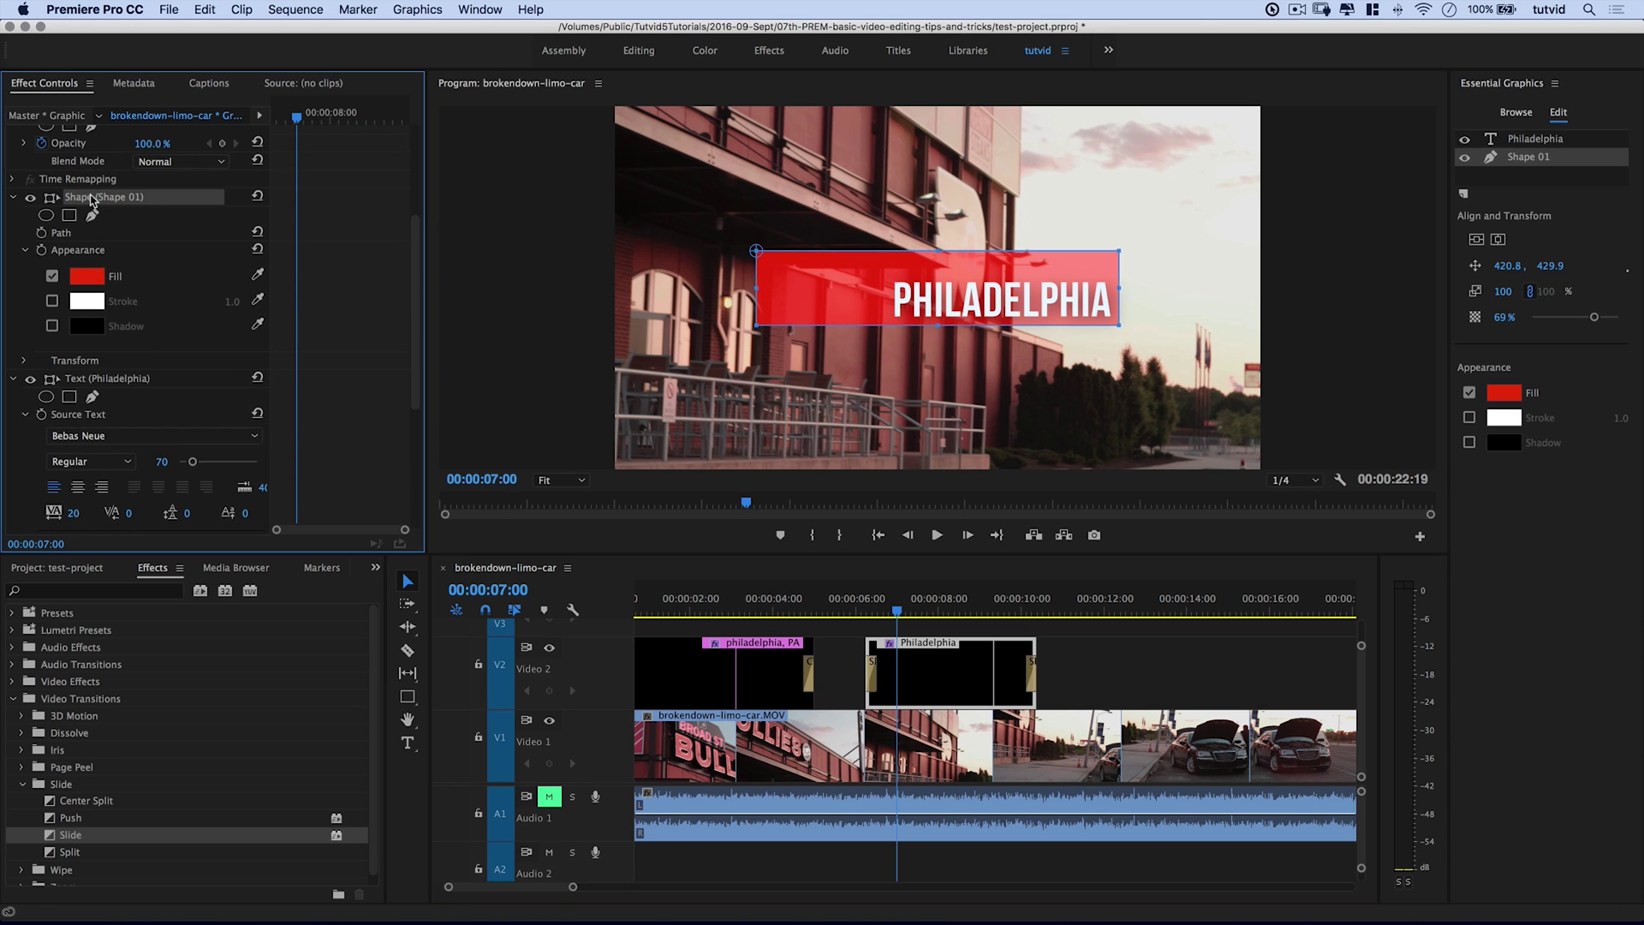
pyautogui.click(117, 379)
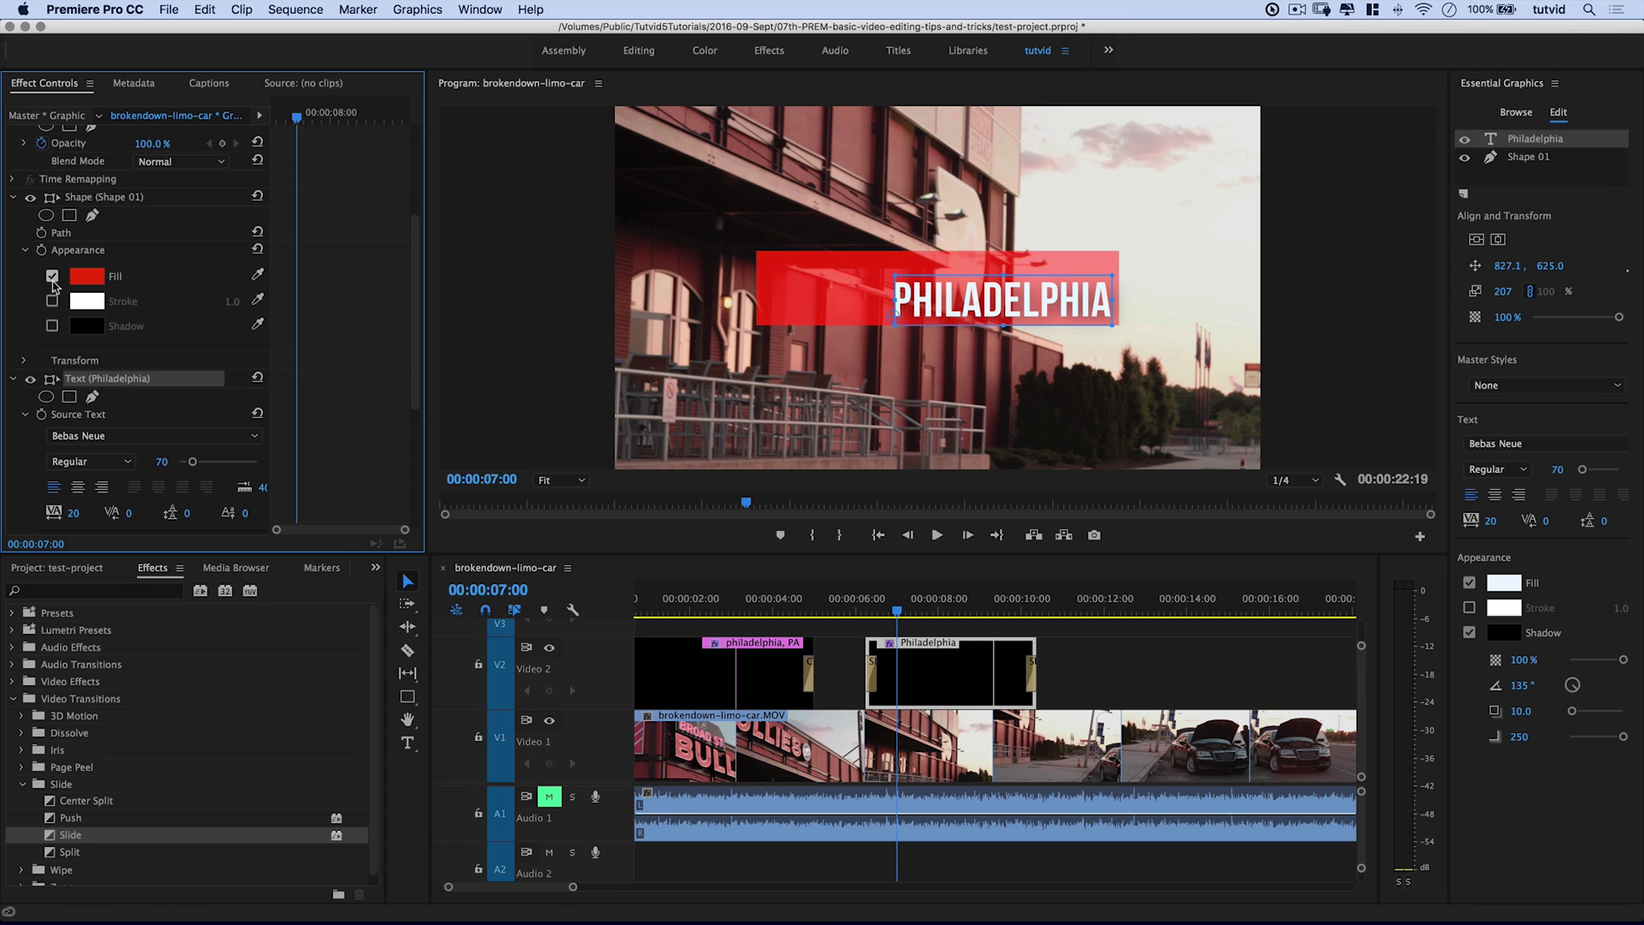
pyautogui.click(25, 252)
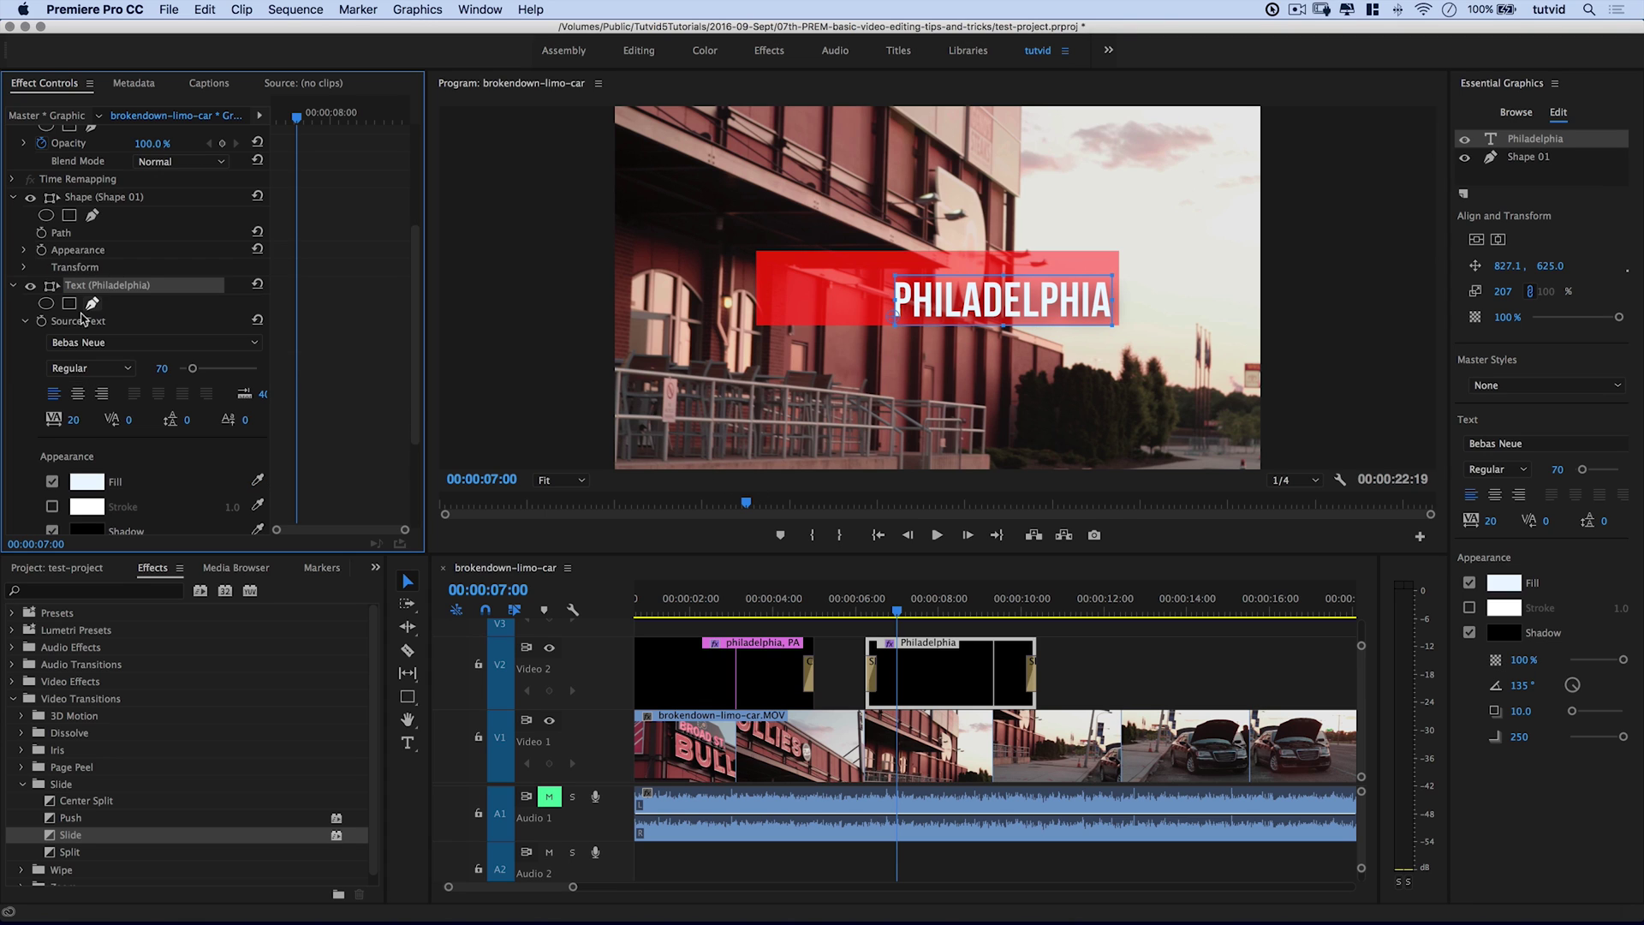
pyautogui.click(25, 322)
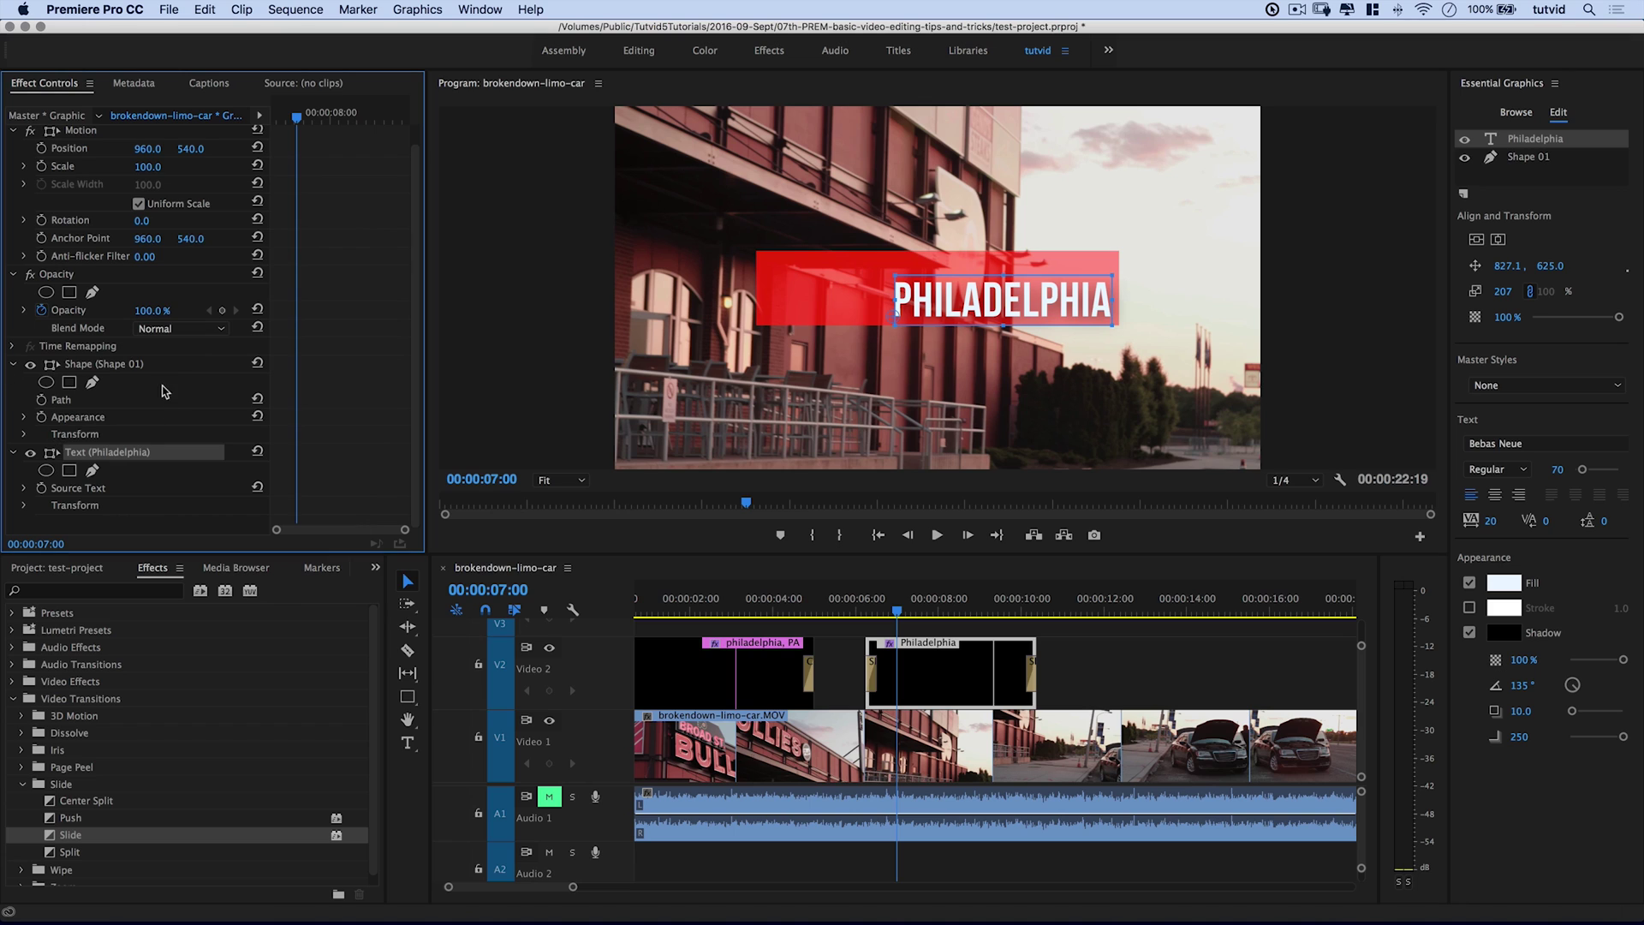
pyautogui.click(23, 435)
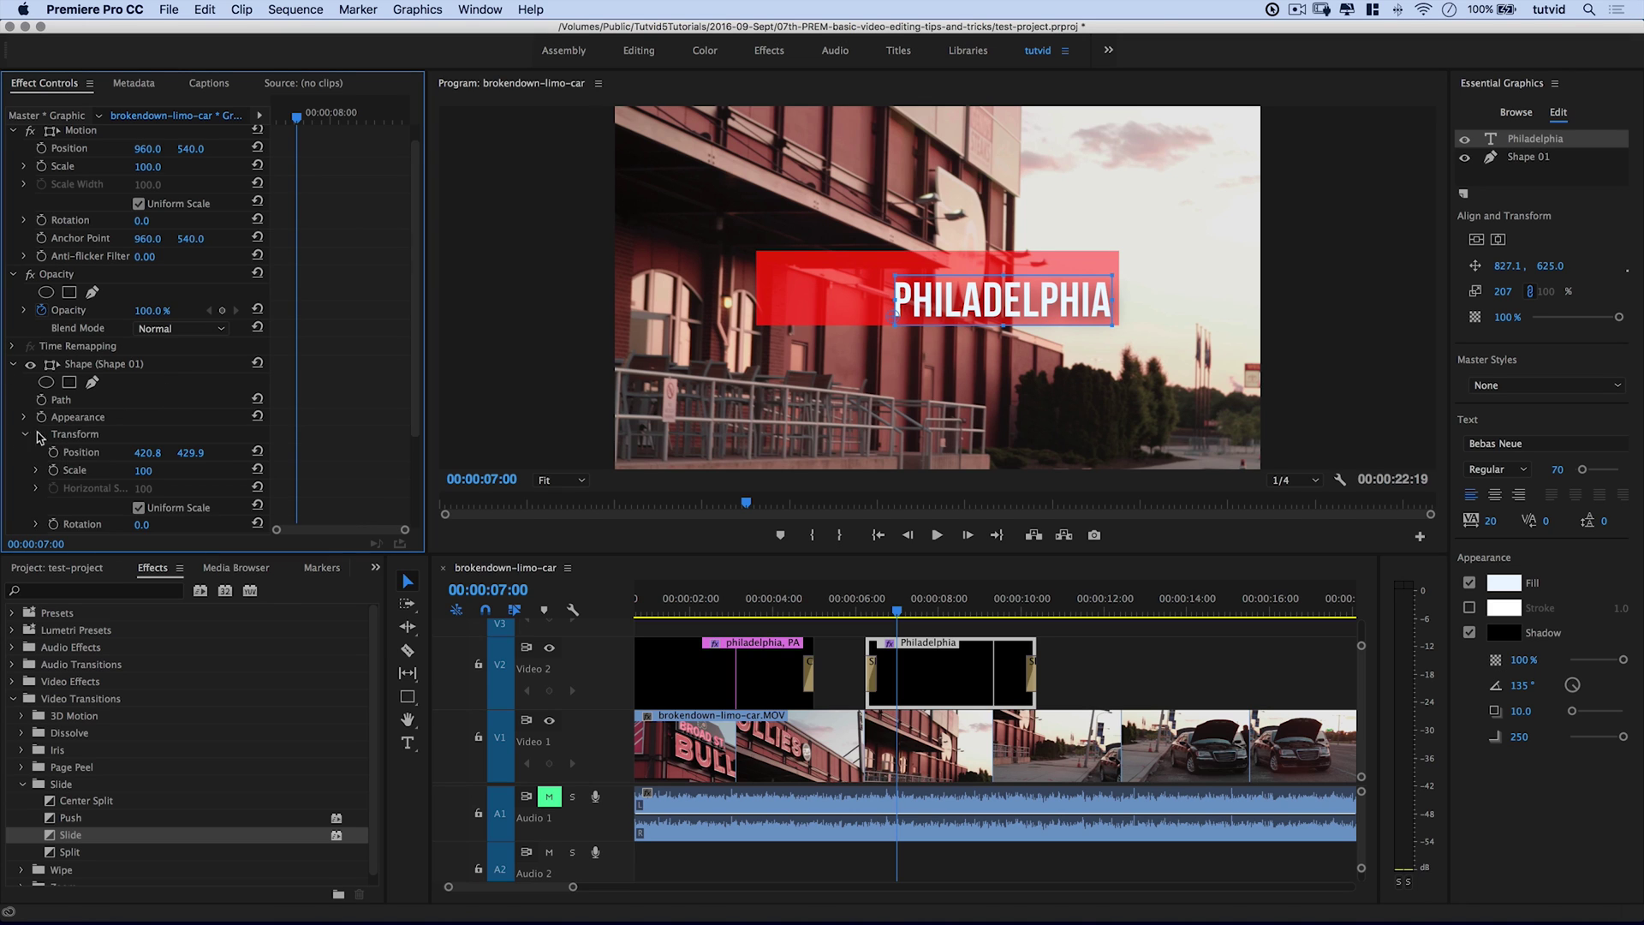
pyautogui.scroll(-3, 142, 441)
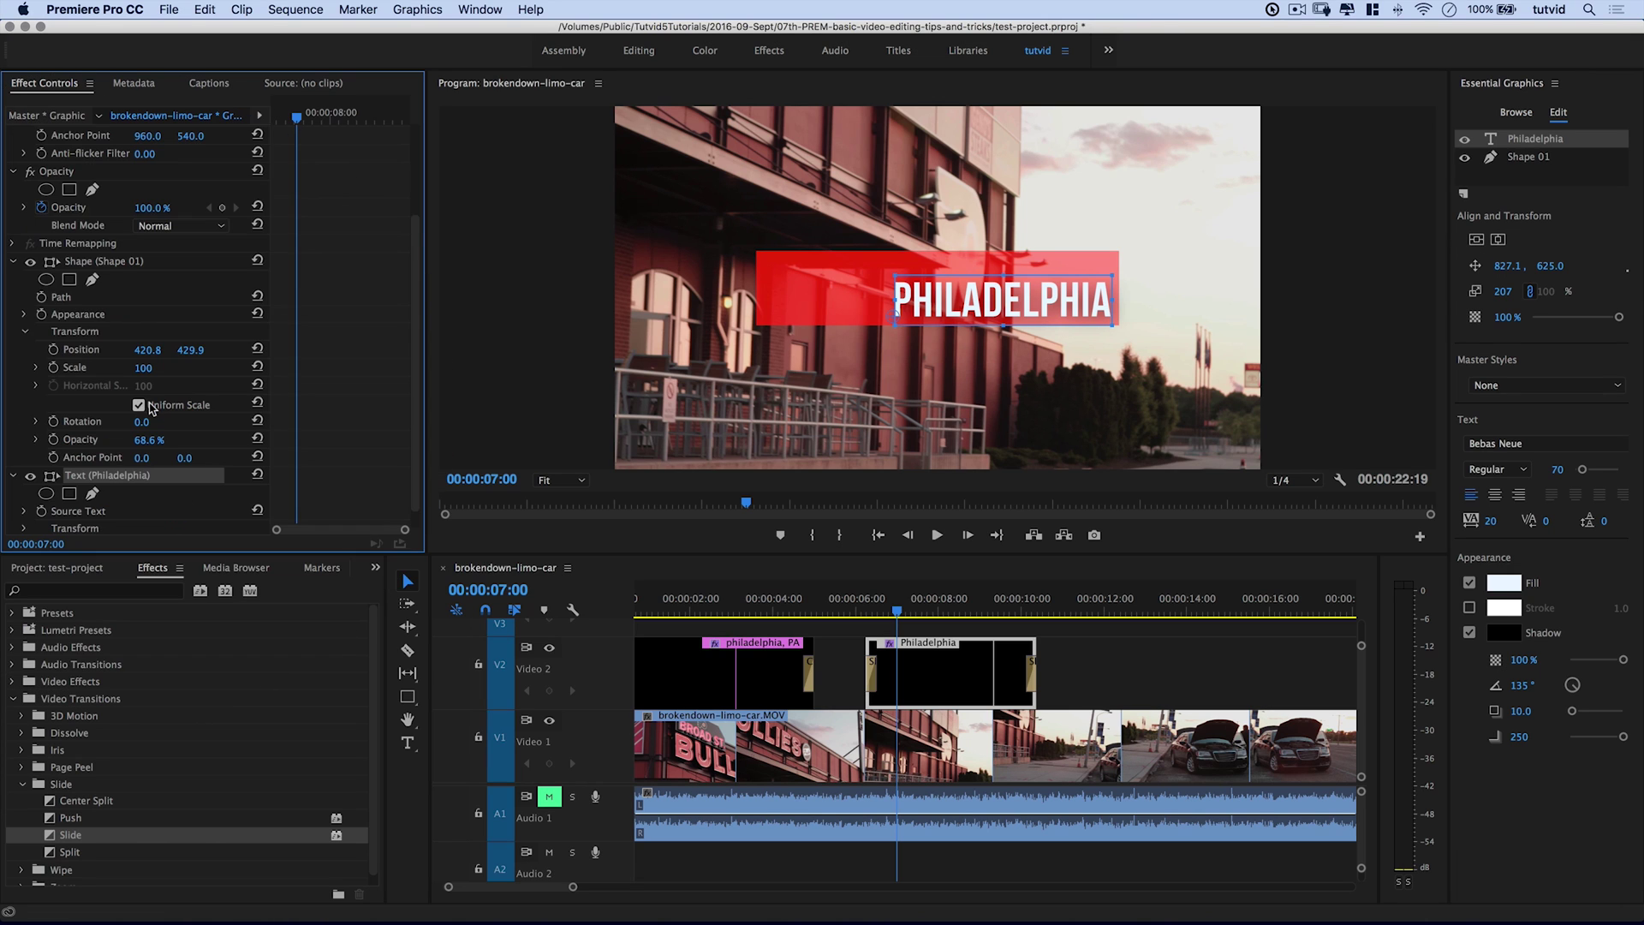
pyautogui.click(139, 404)
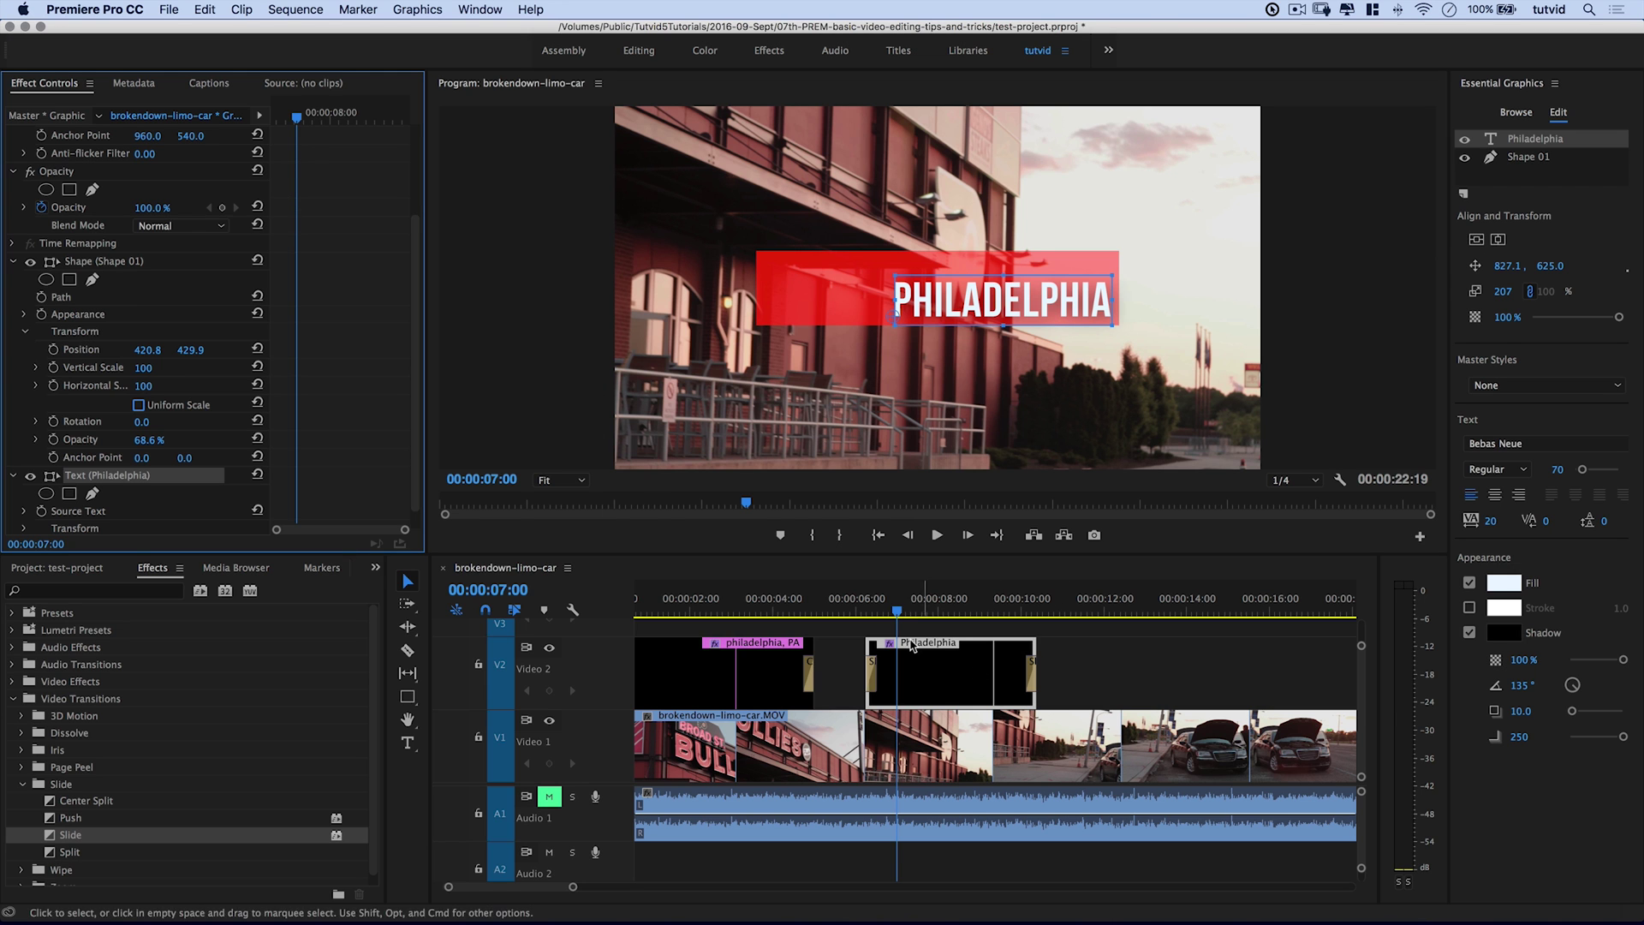
# - Target Video 2 and jump to the start of the Philadelphia title clip
pyautogui.moveTo(899, 613); pyautogui.dragTo(896, 615)
pyautogui.click(500, 674)
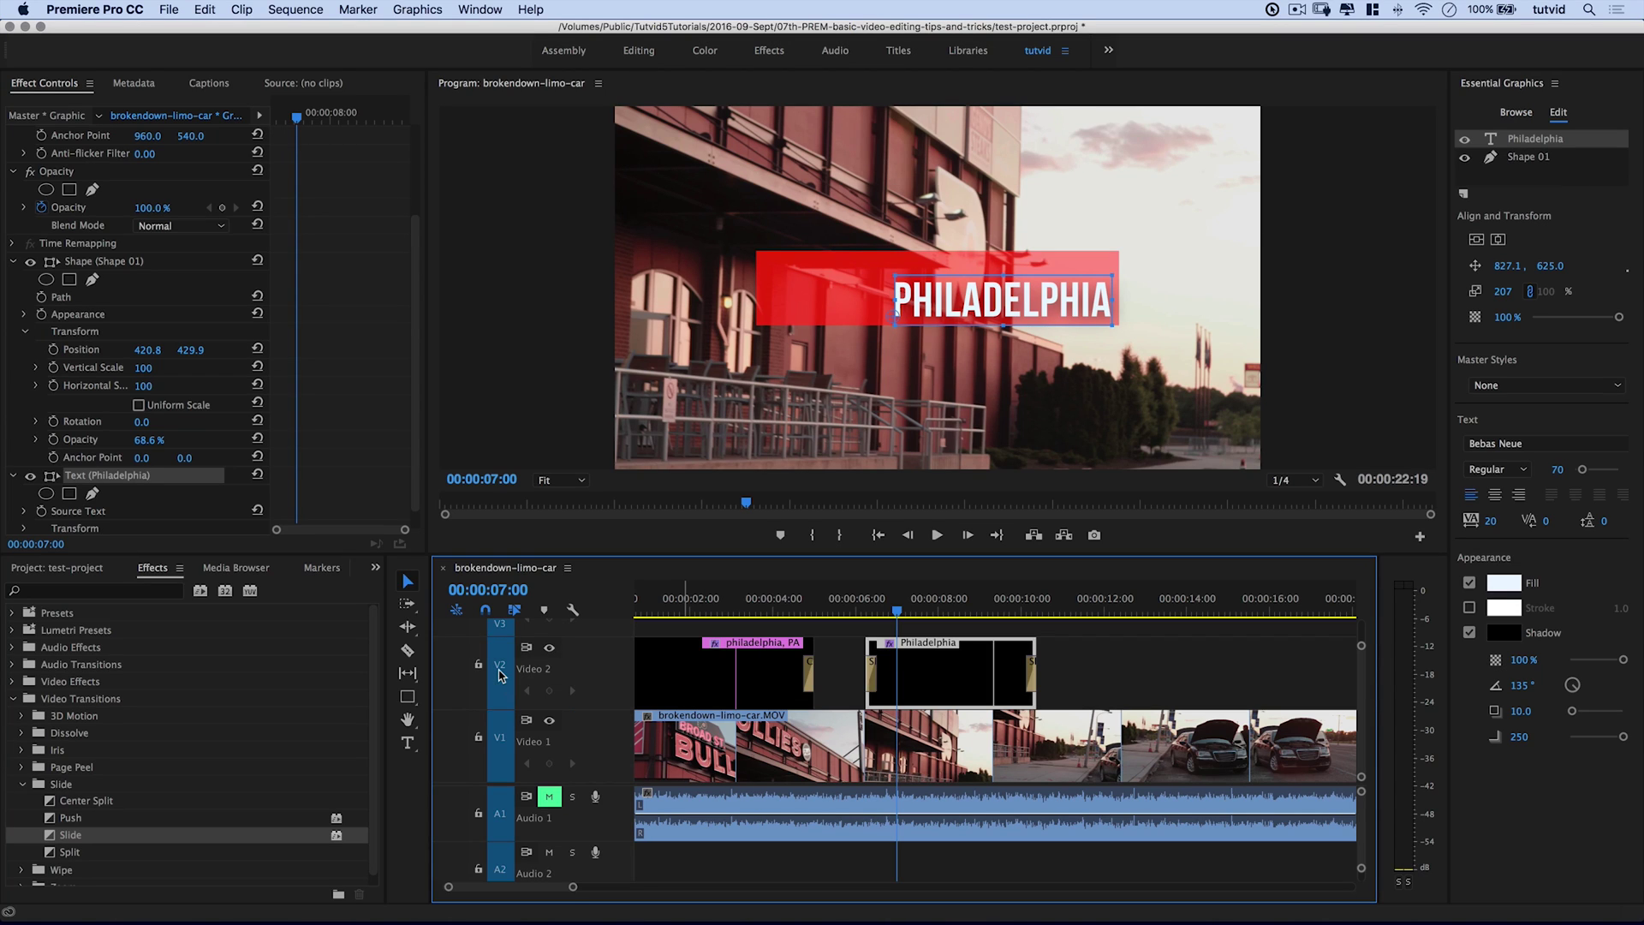
pyautogui.click(501, 671)
pyautogui.click(502, 676)
pyautogui.press('Up')
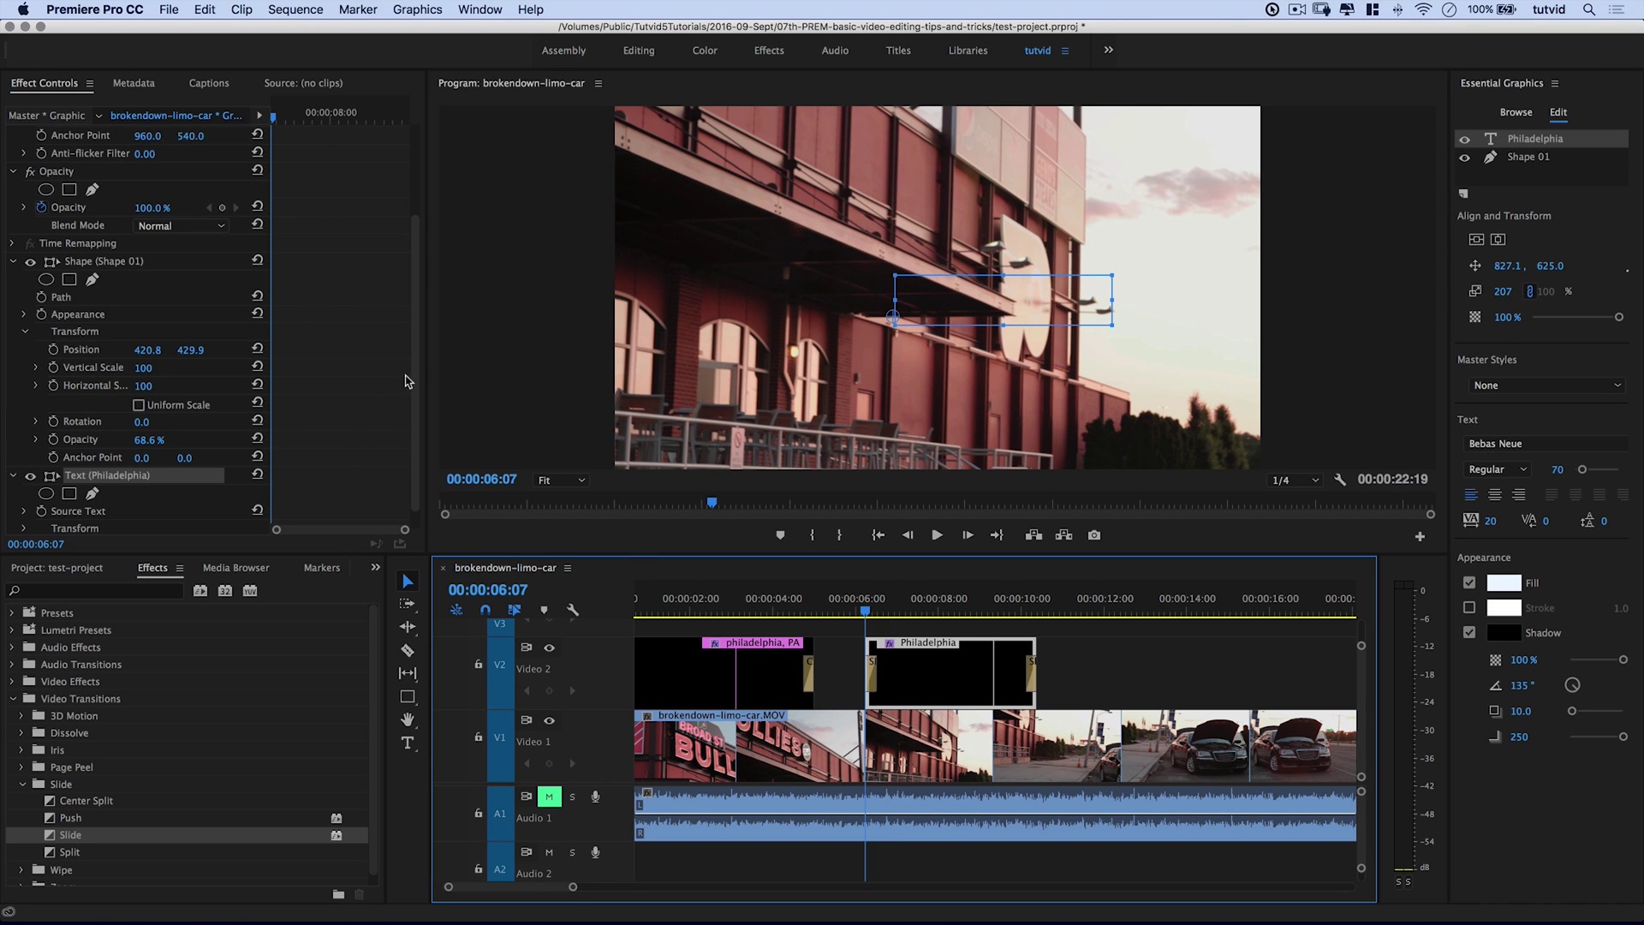
# - Widen Effect Controls and enable Vertical Scale keyframing at 00:00:06:07
pyautogui.moveTo(426, 386); pyautogui.dragTo(745, 381)
pyautogui.moveTo(476, 331); pyautogui.dragTo(368, 326)
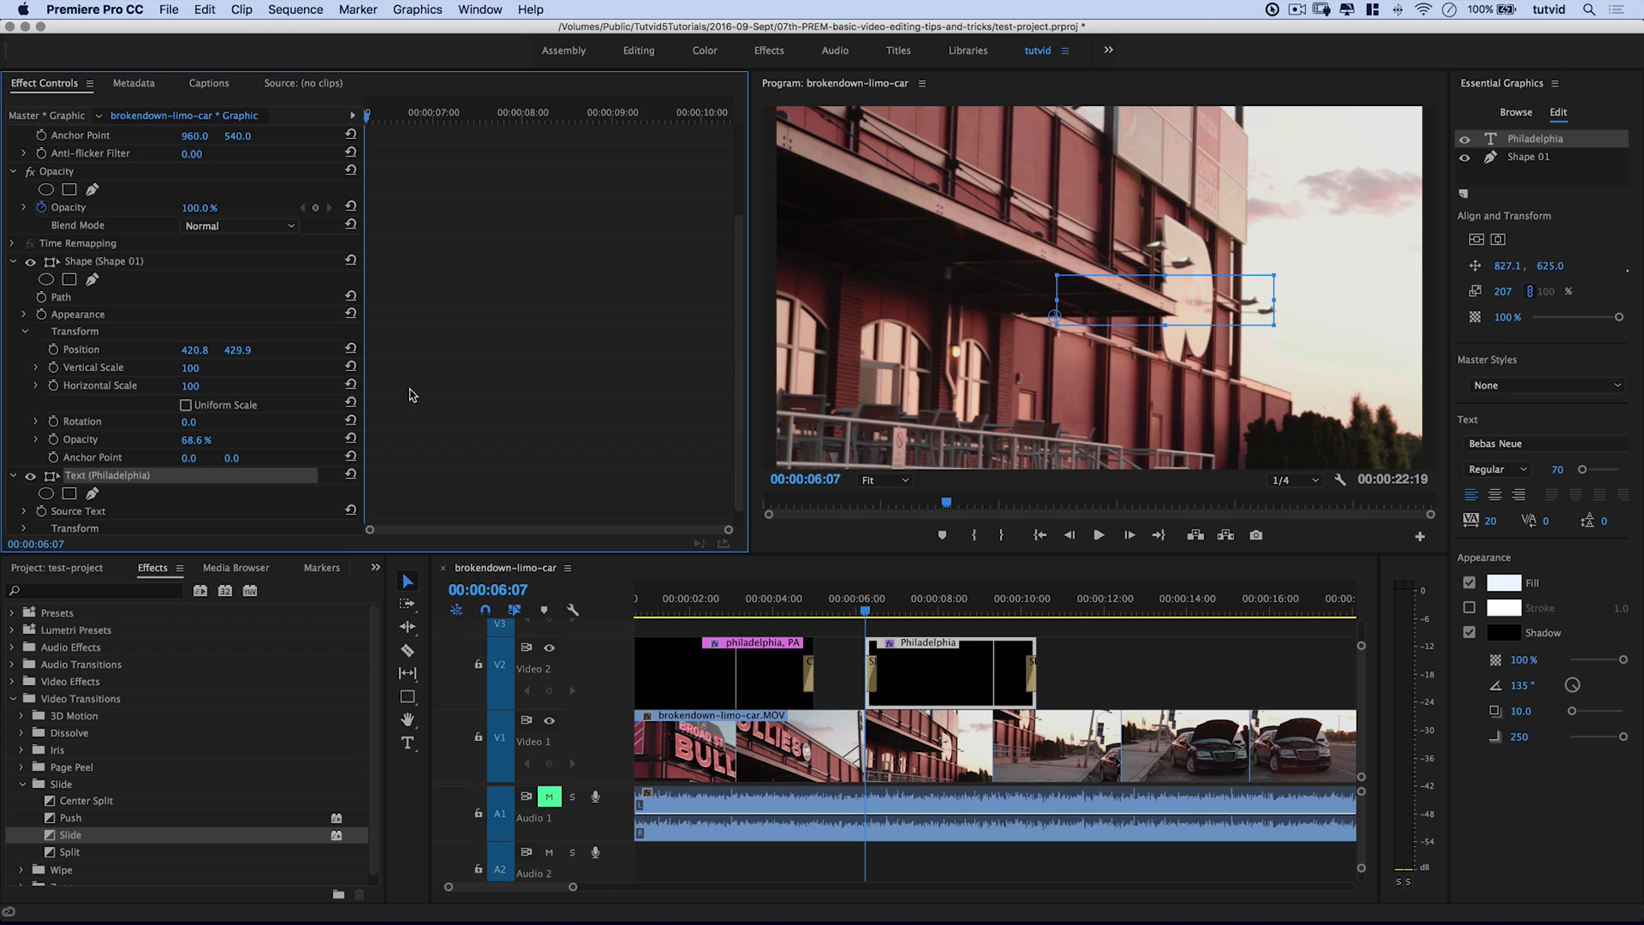
pyautogui.click(54, 368)
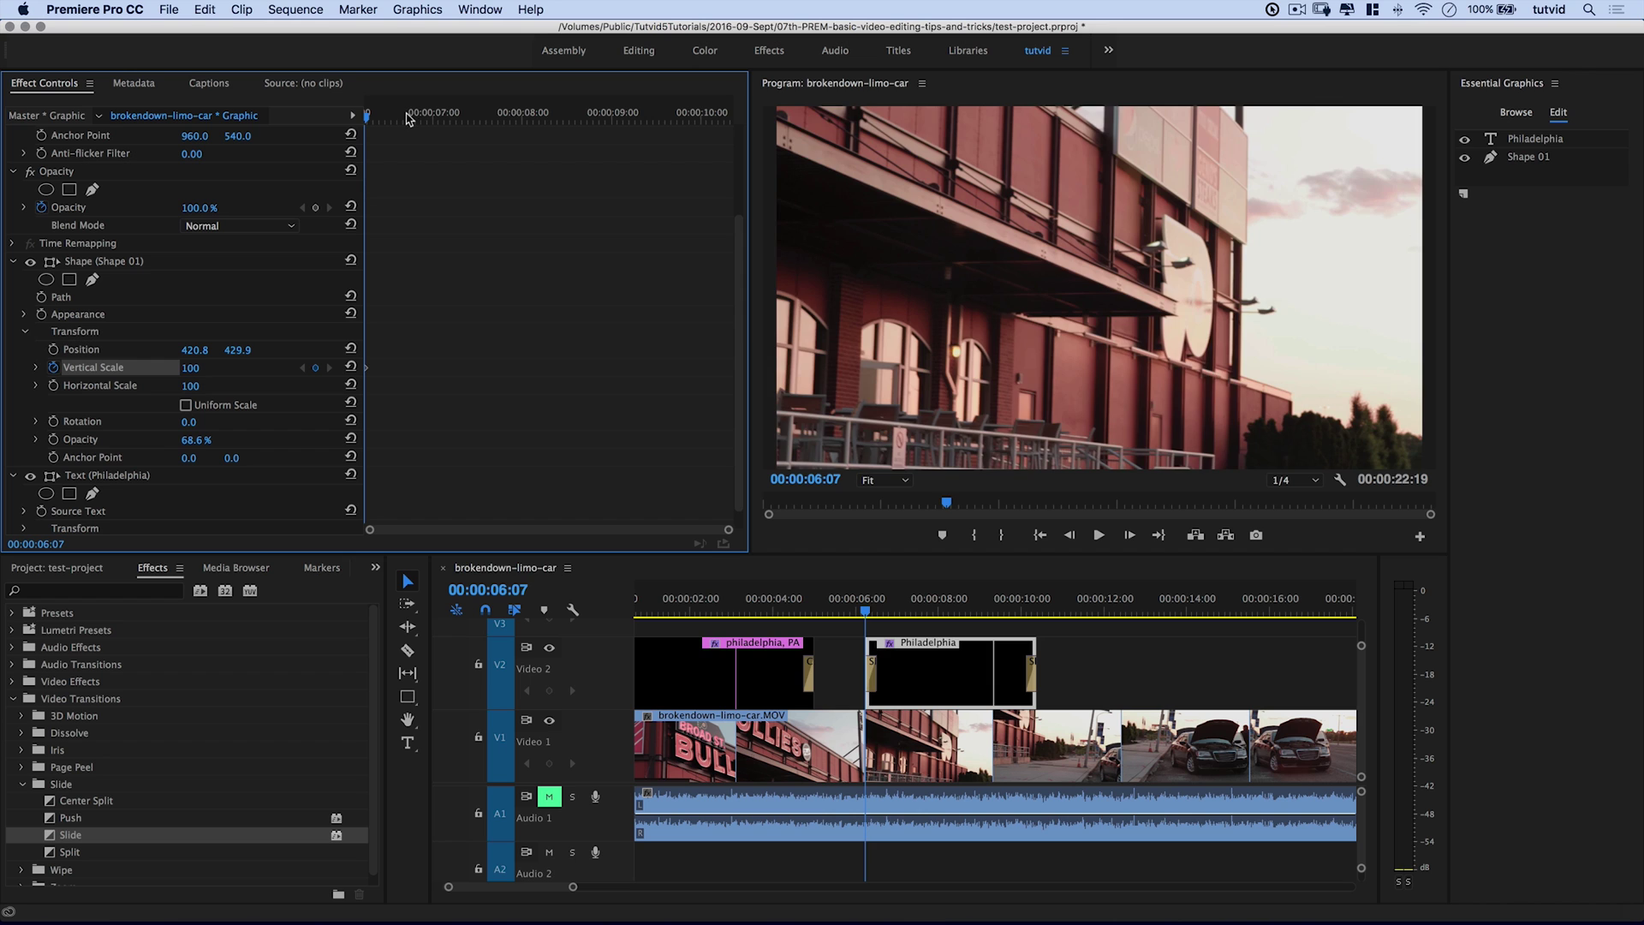
# - Add a Vertical Scale keyframe of 110 at 00:00:07:00
pyautogui.moveTo(408, 118); pyautogui.dragTo(443, 127)
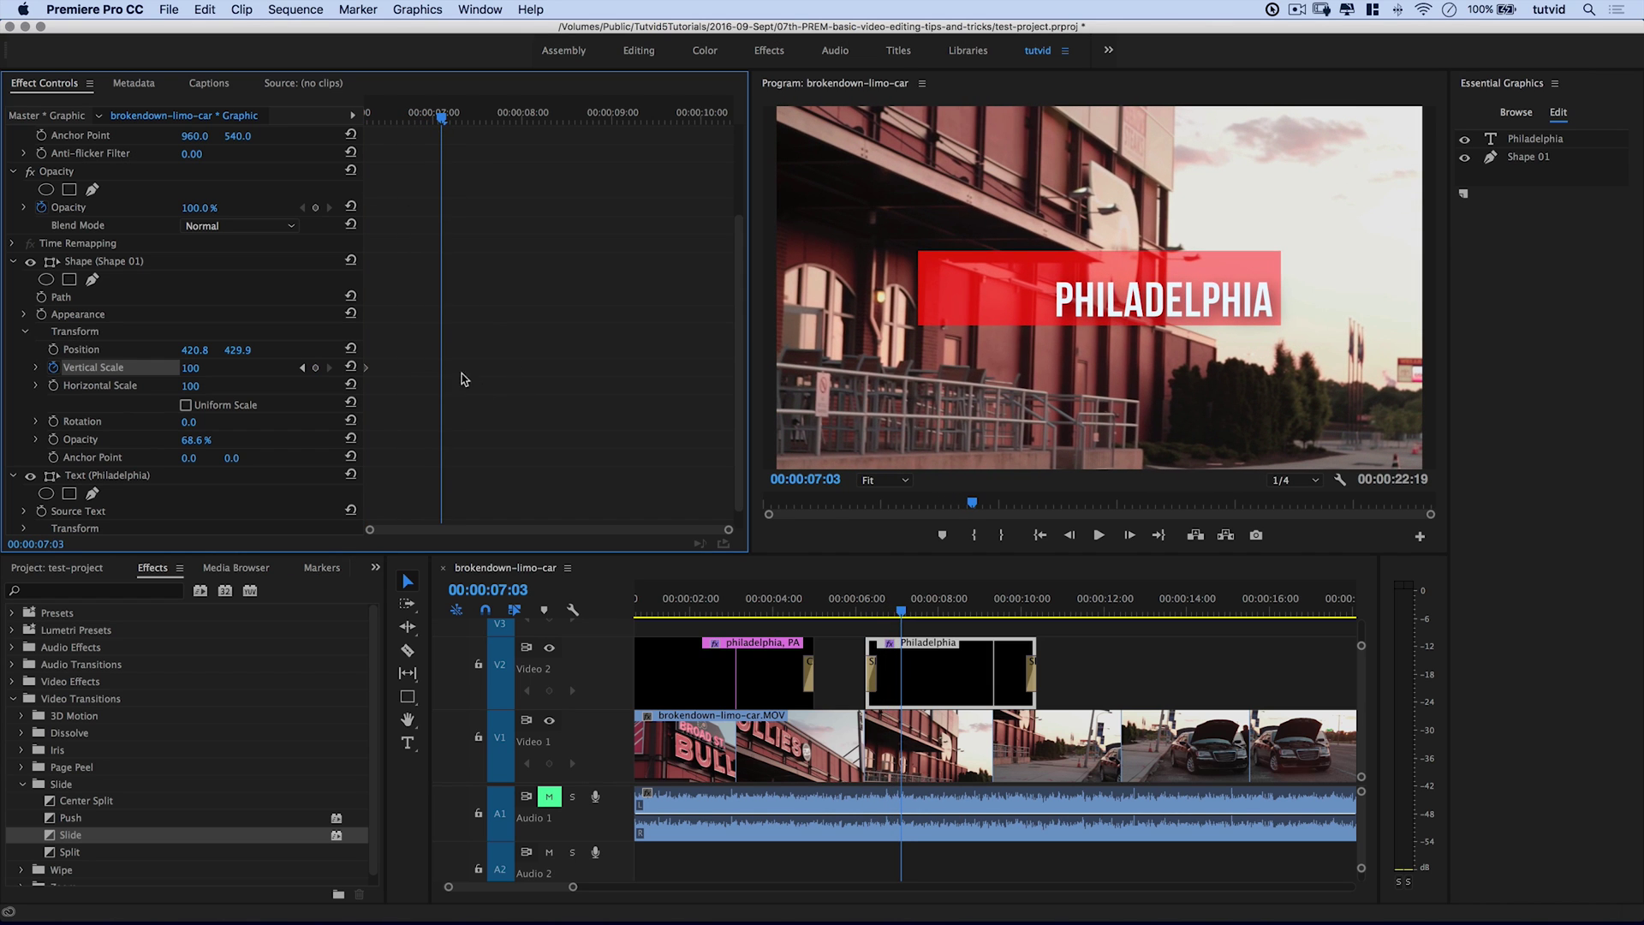
pyautogui.click(513, 588)
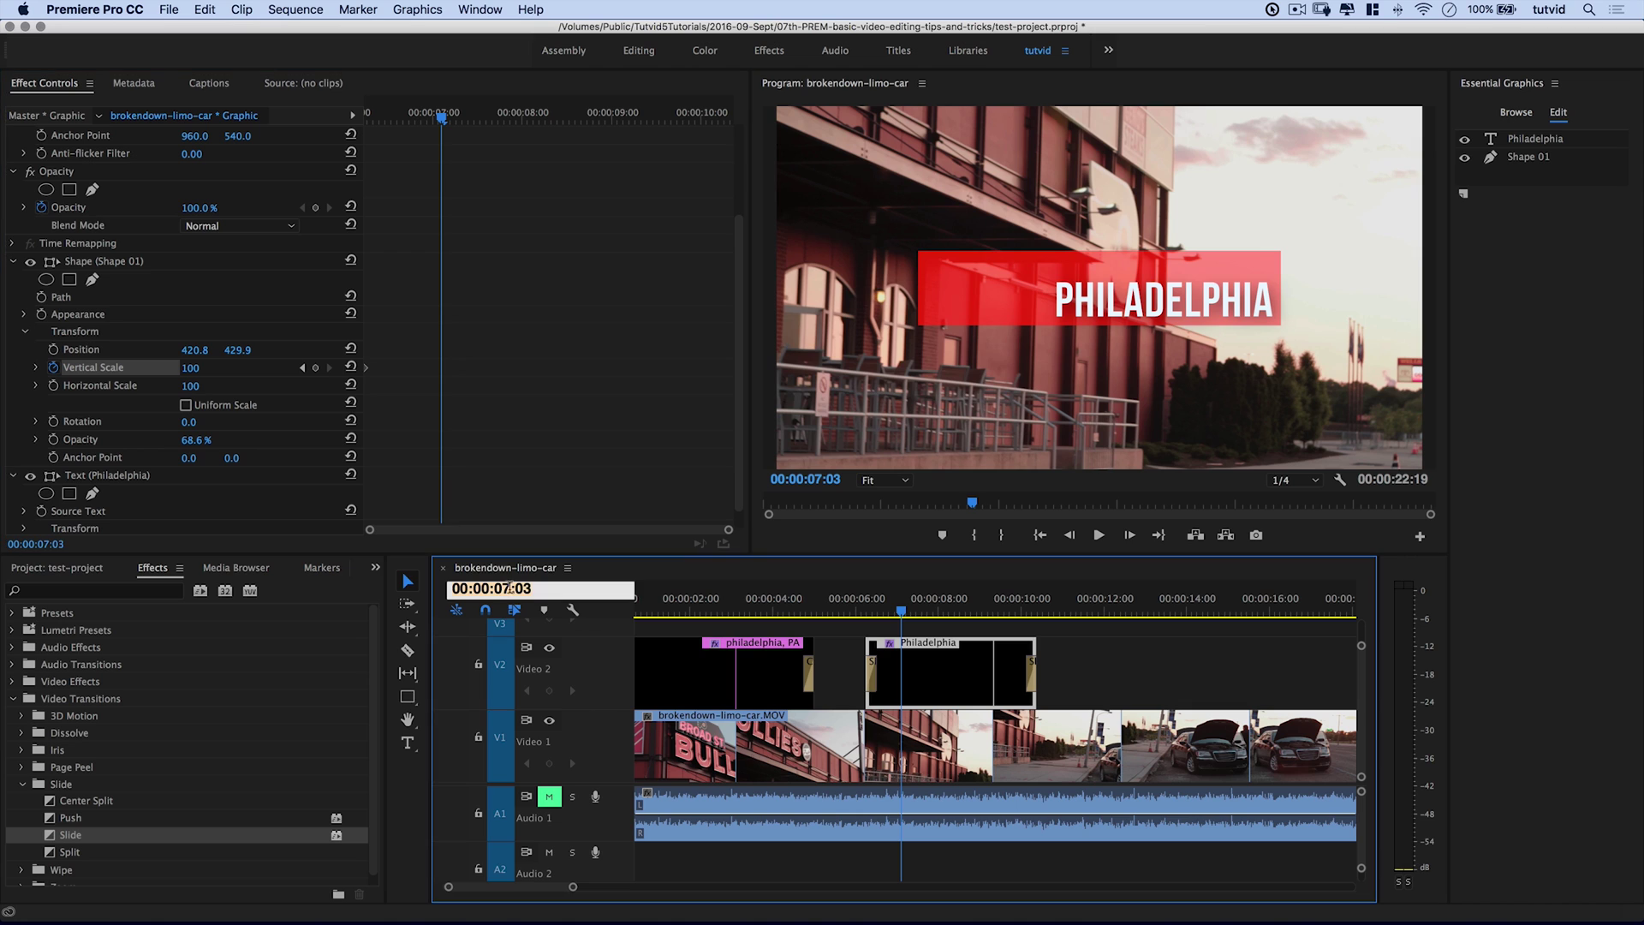
pyautogui.write('700')
pyautogui.press('Return')
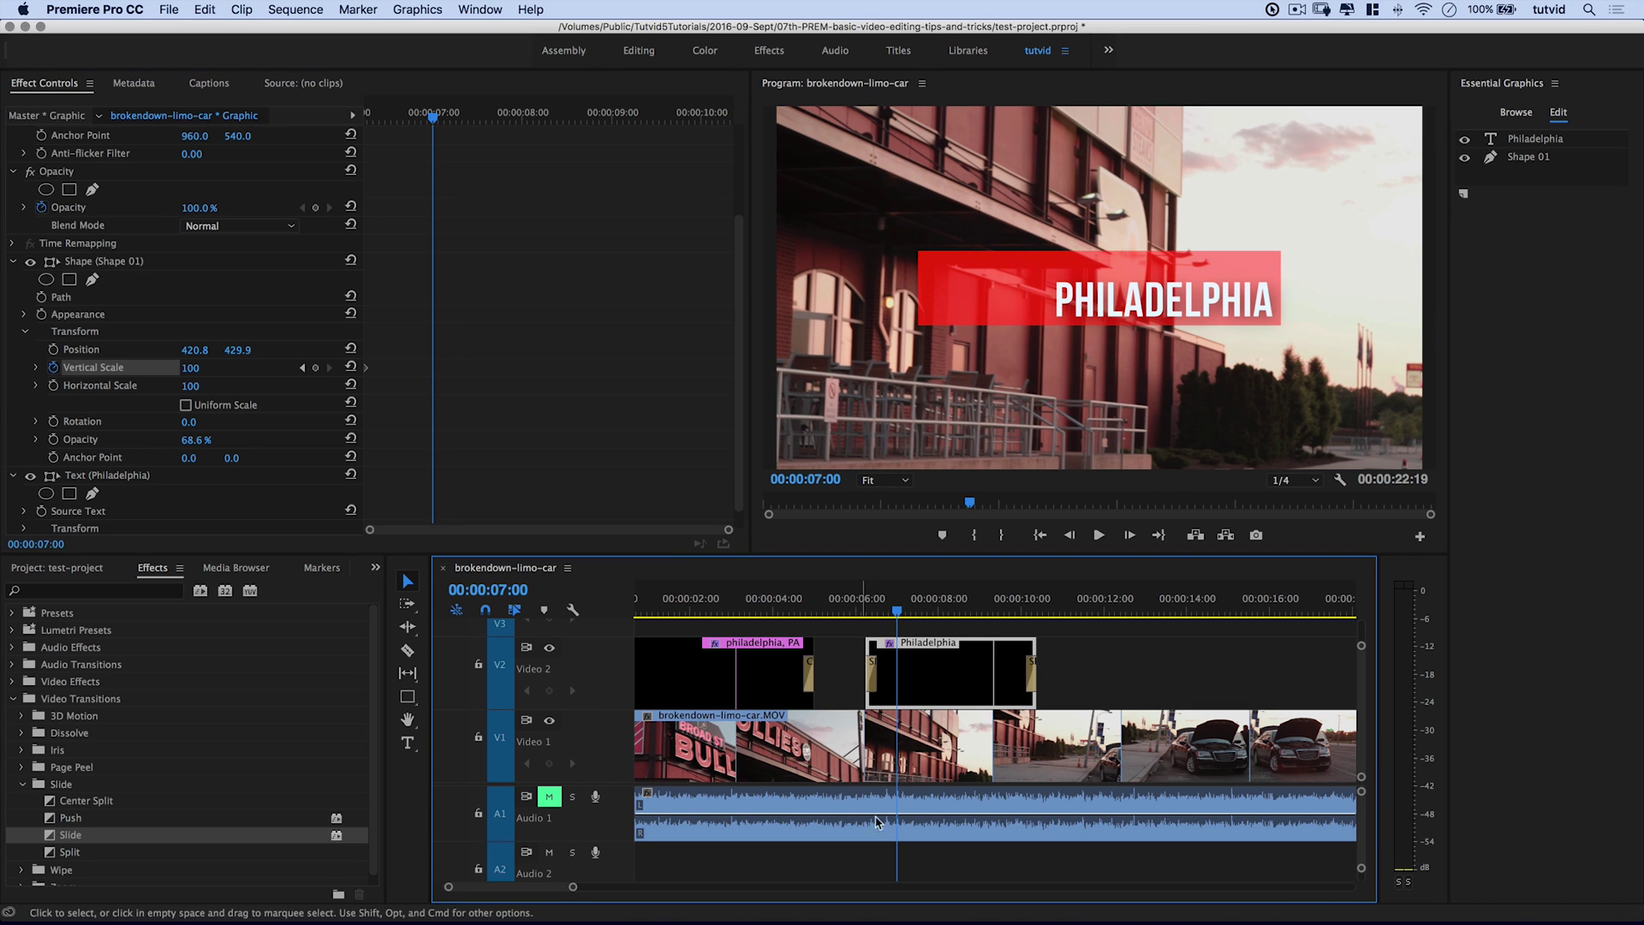
pyautogui.click(316, 369)
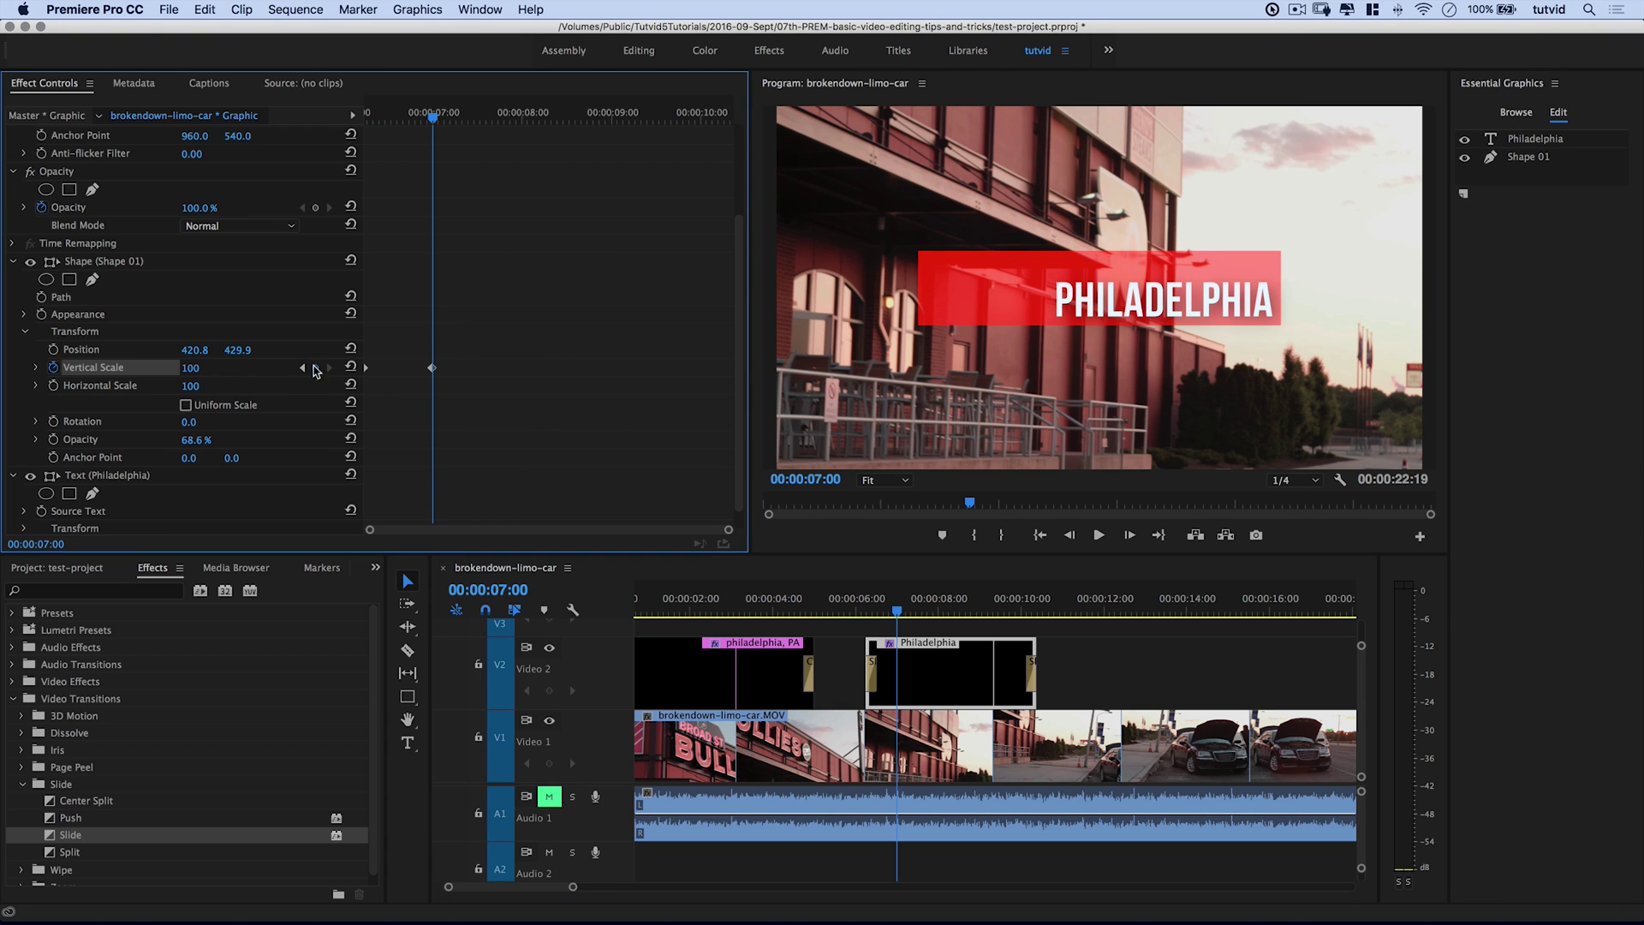
pyautogui.click(220, 371)
pyautogui.press('Tab')
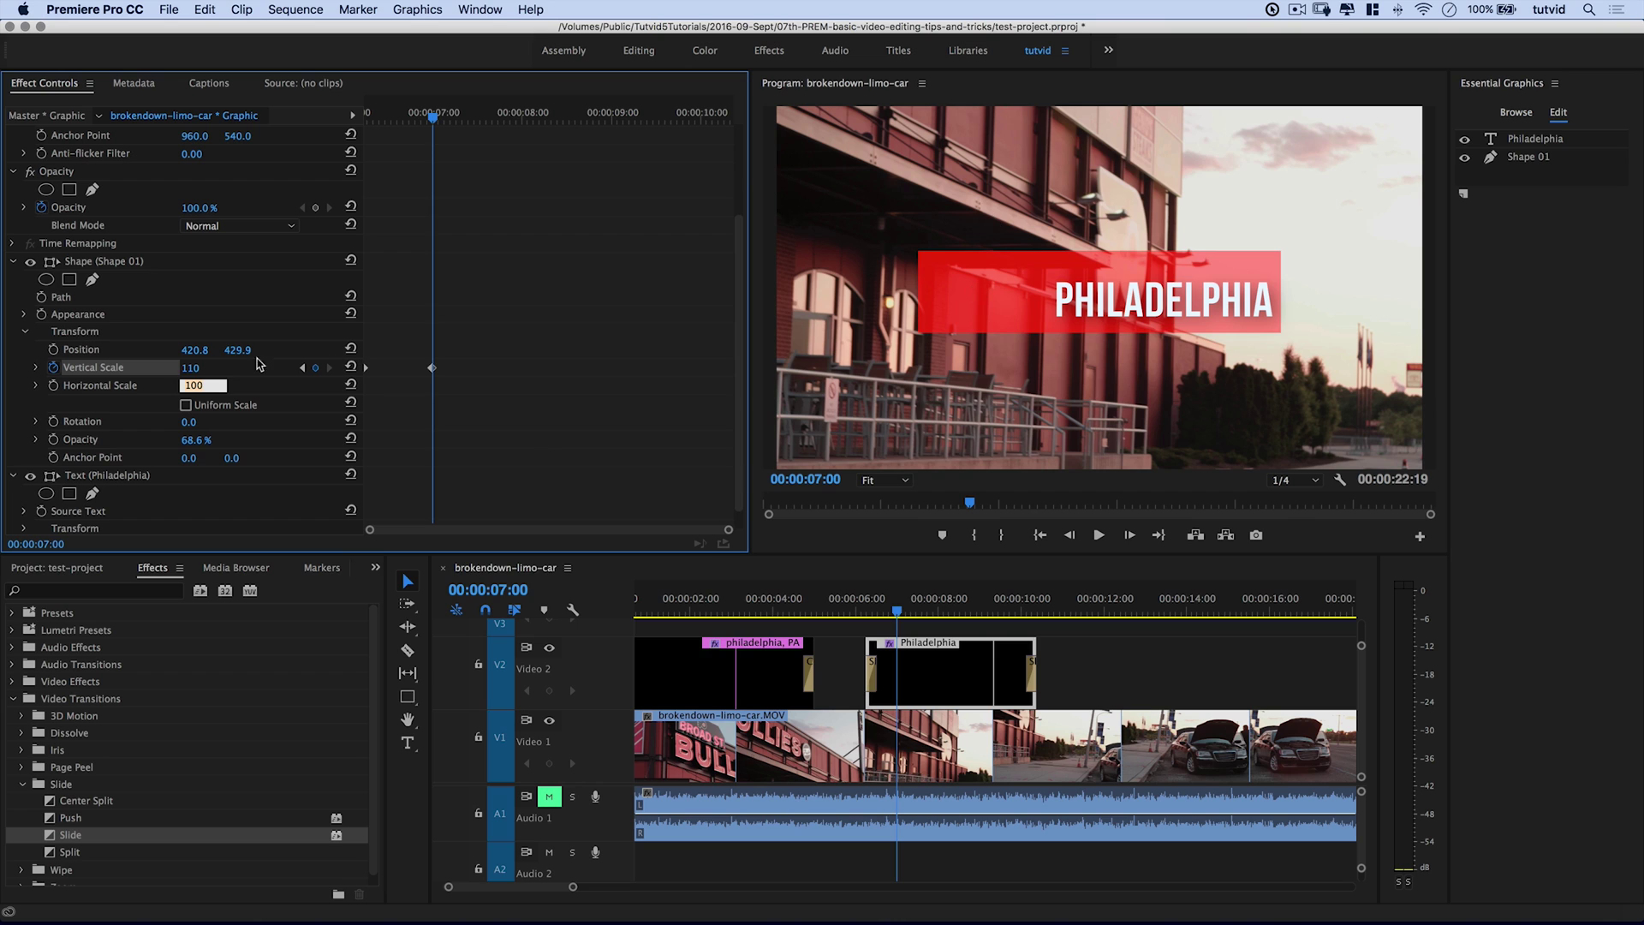
# - Set the first Vertical Scale keyframe at 00:00:06:07 to 0
pyautogui.click(302, 368)
pyautogui.click(202, 367)
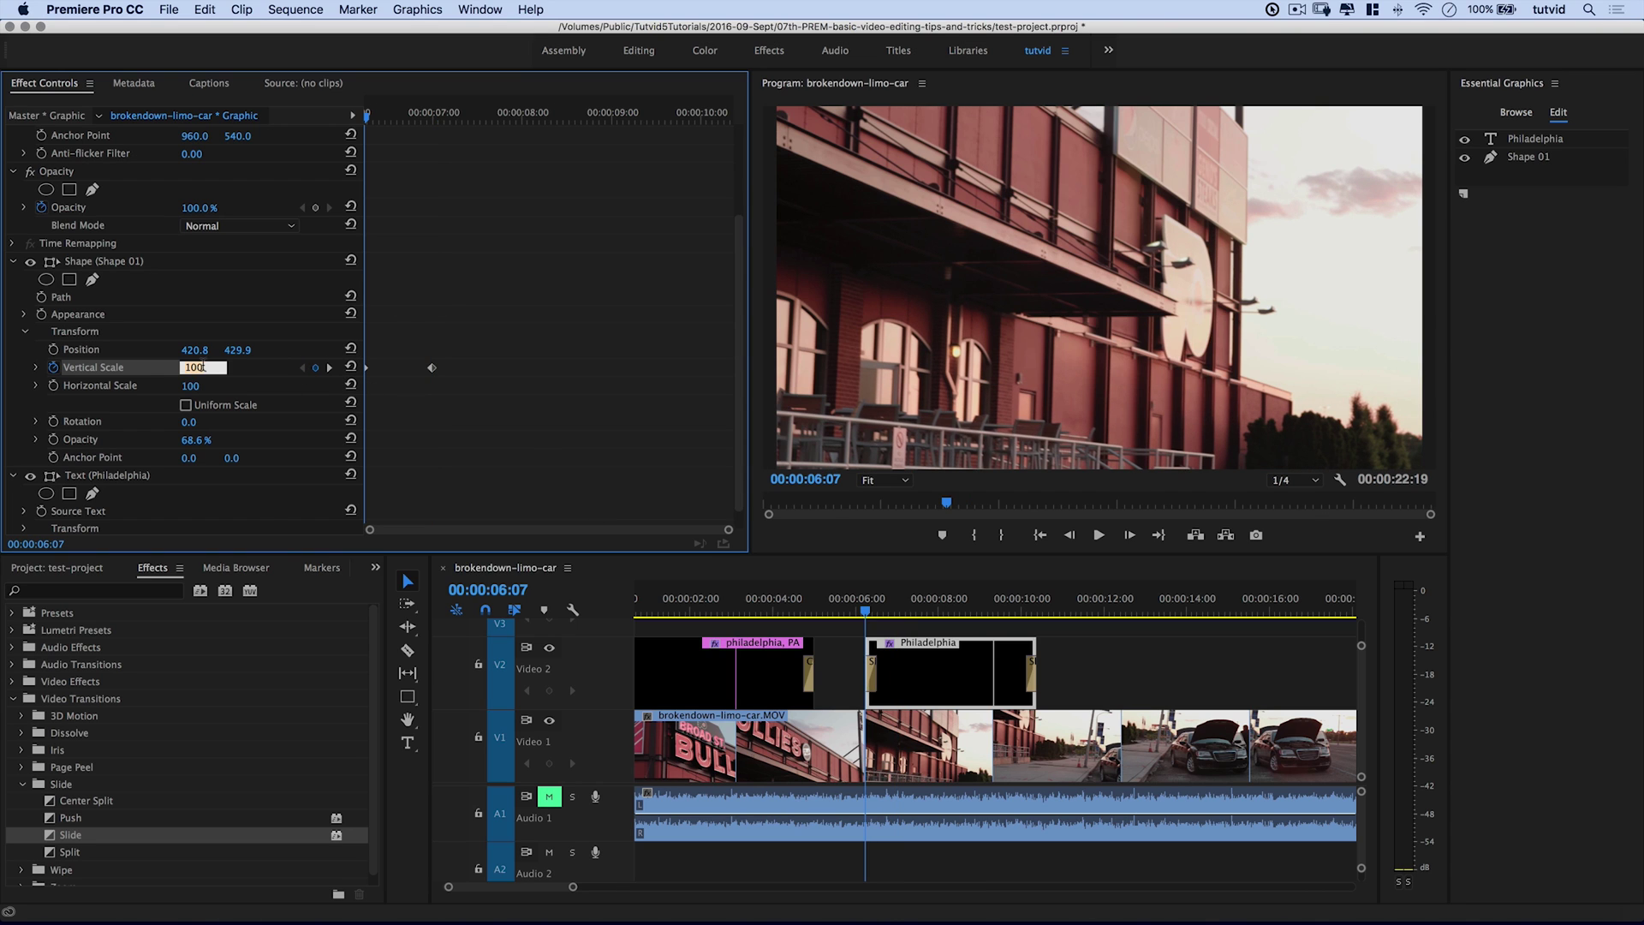
pyautogui.write('0')
pyautogui.press('Tab')
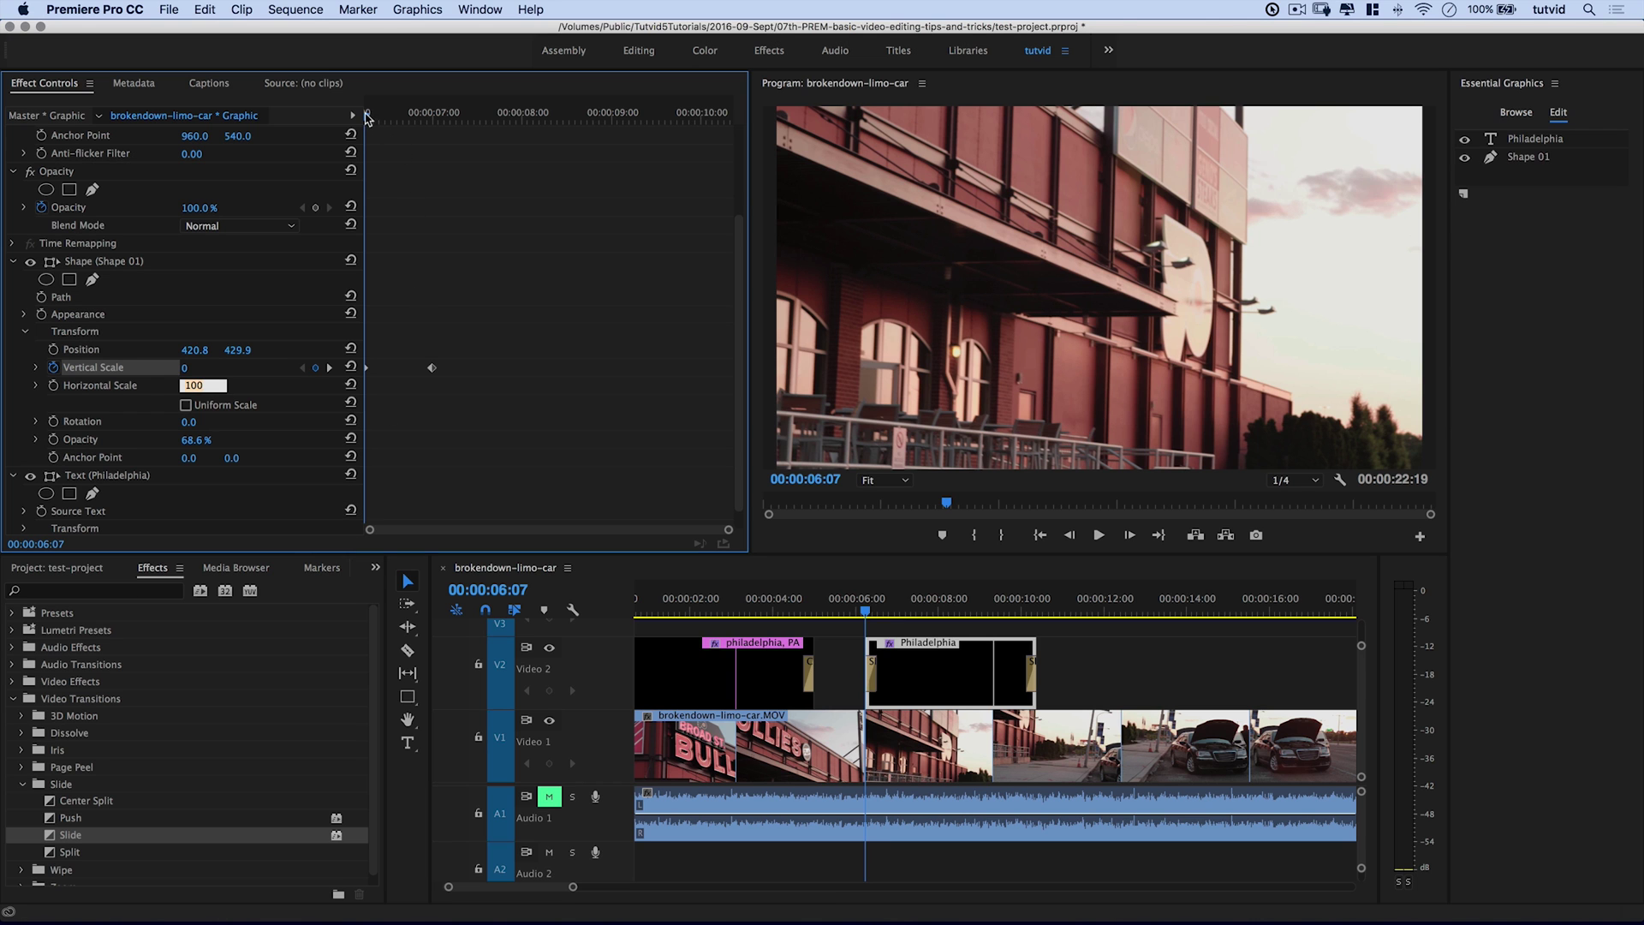
# - Delete the Slide transition from the start of the title clip
pyautogui.moveTo(367, 117); pyautogui.dragTo(469, 150)
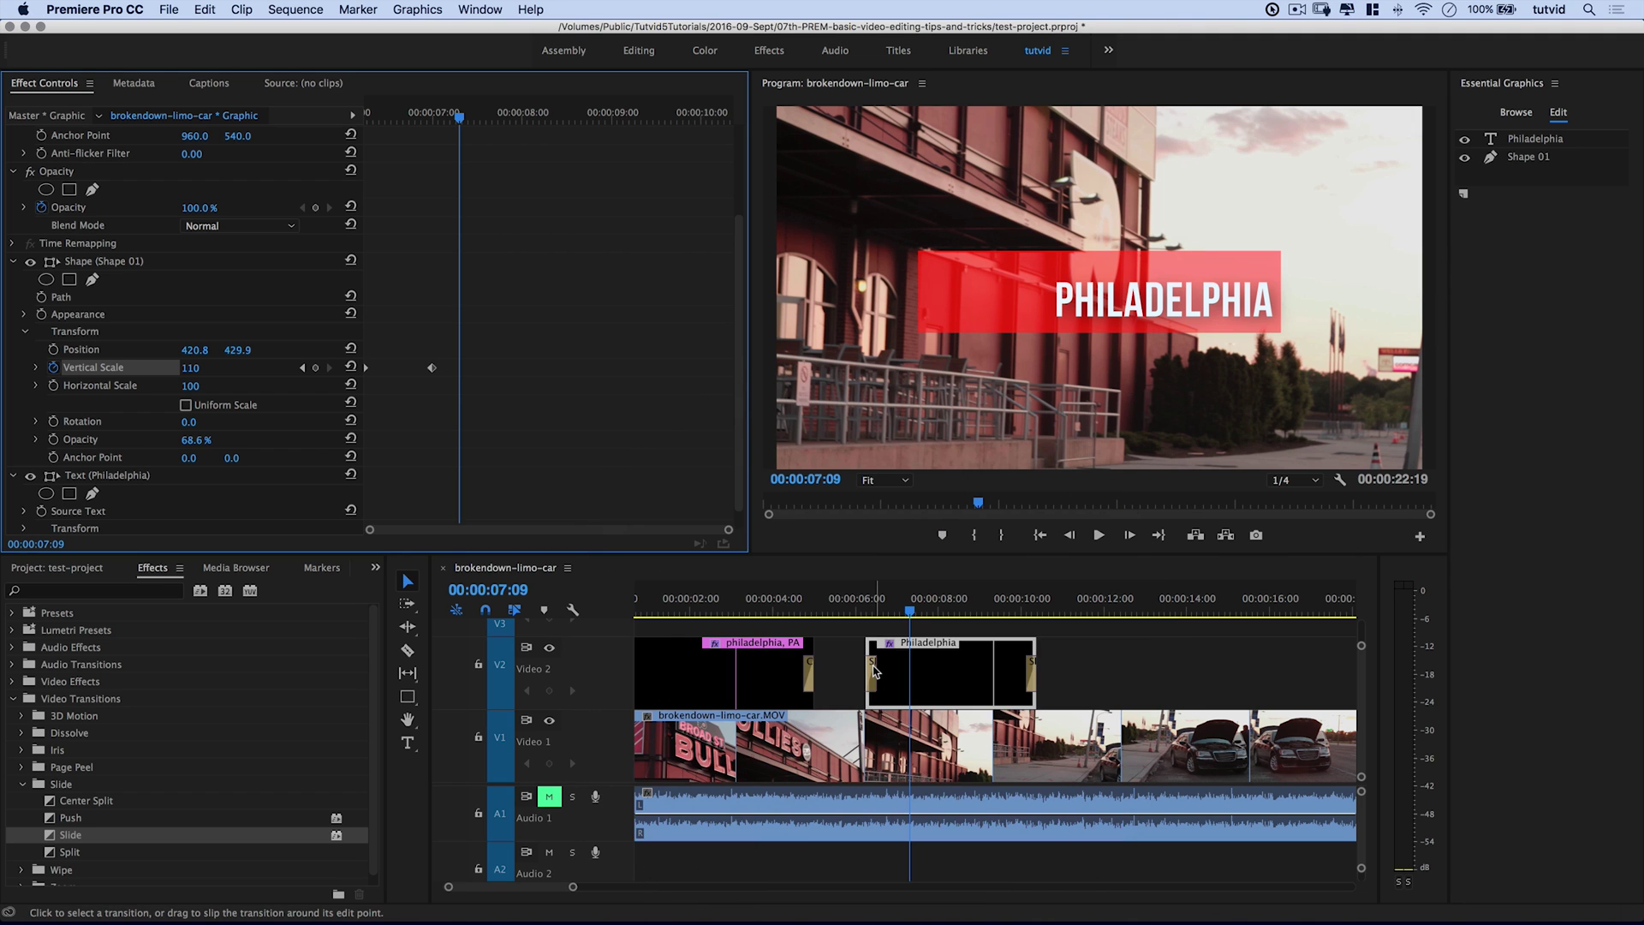
pyautogui.click(872, 674)
pyautogui.press('Delete')
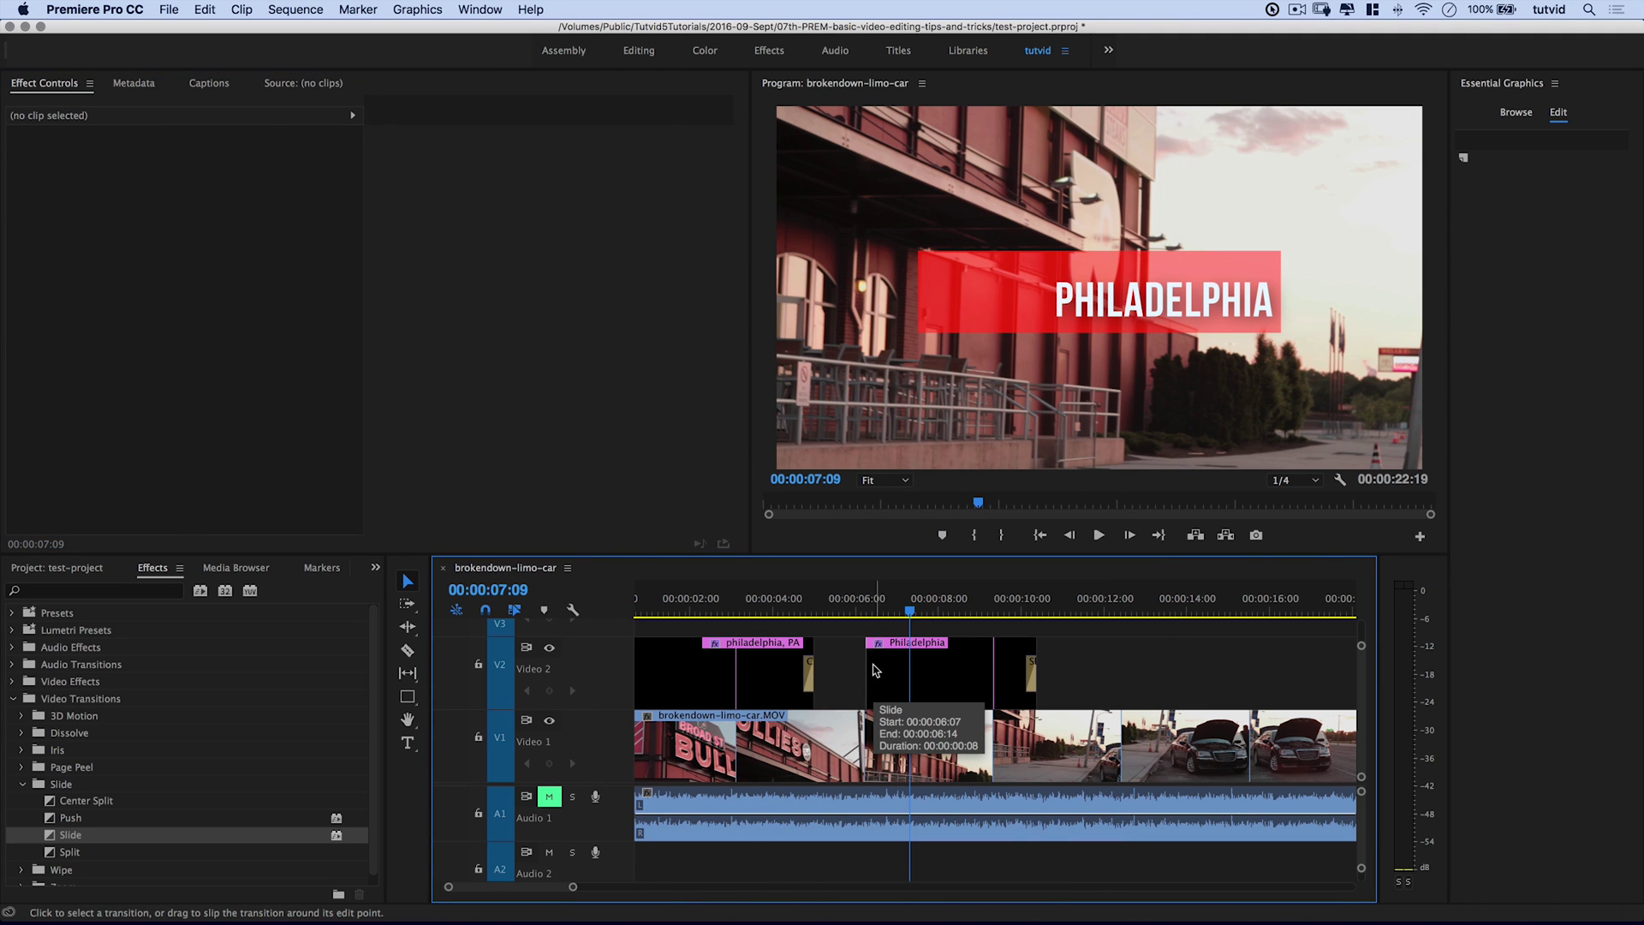
pyautogui.click(848, 609)
pyautogui.moveTo(851, 608); pyautogui.dragTo(908, 609)
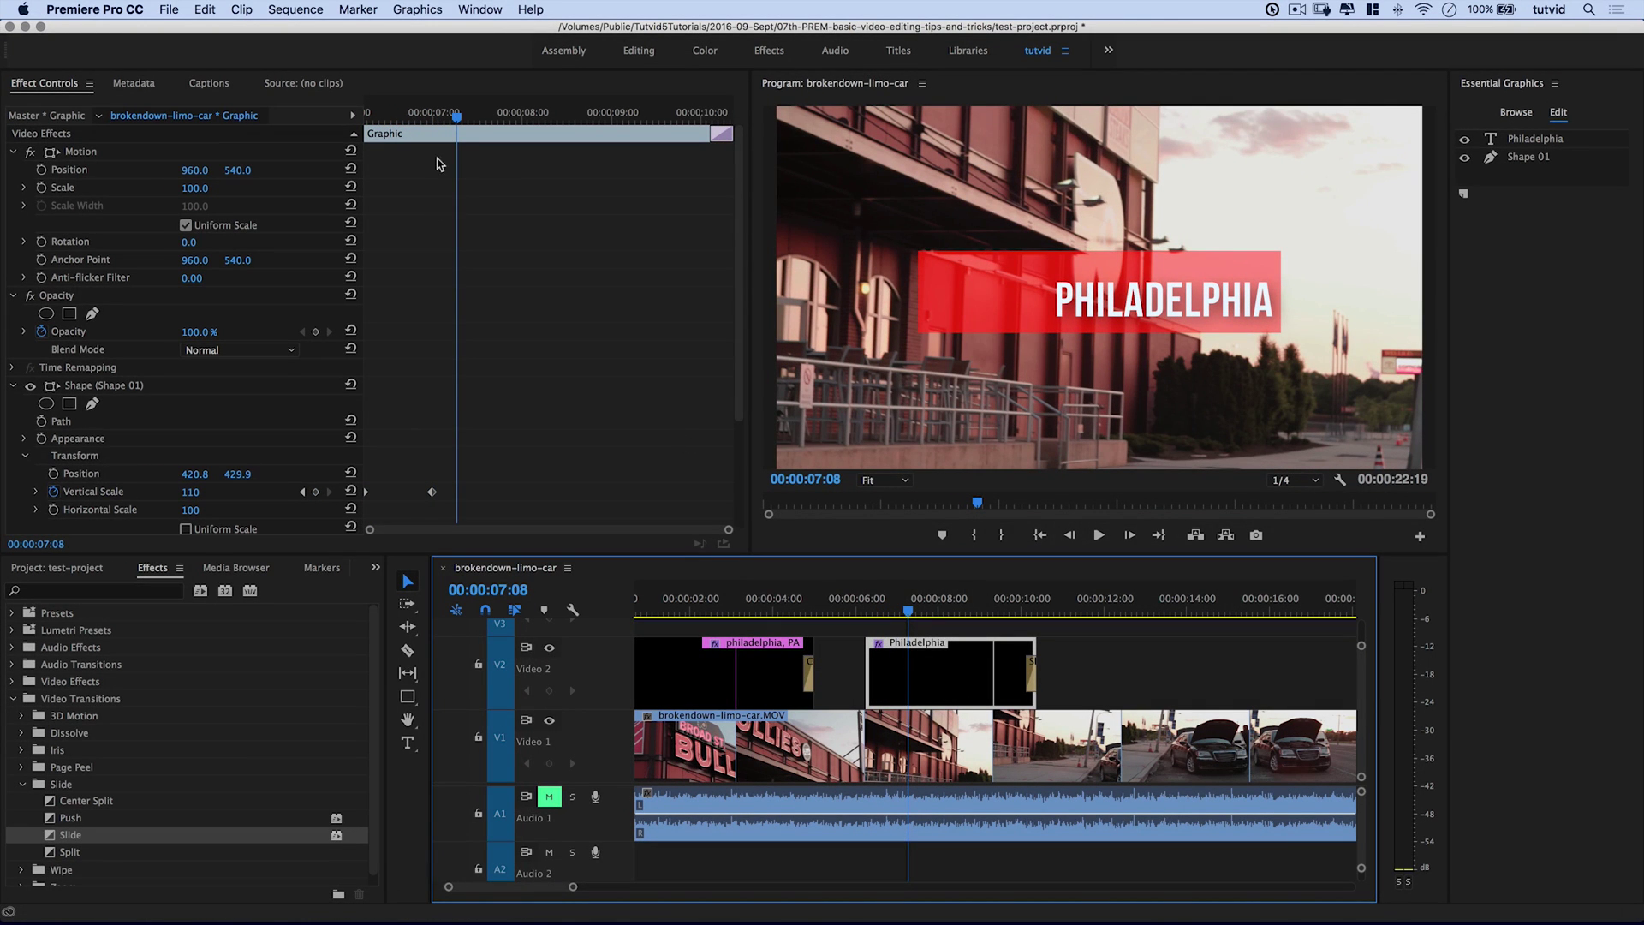
# - Add a Vertical Scale keyframe of 100 at 00:00:07:04
pyautogui.moveTo(459, 121); pyautogui.dragTo(432, 120)
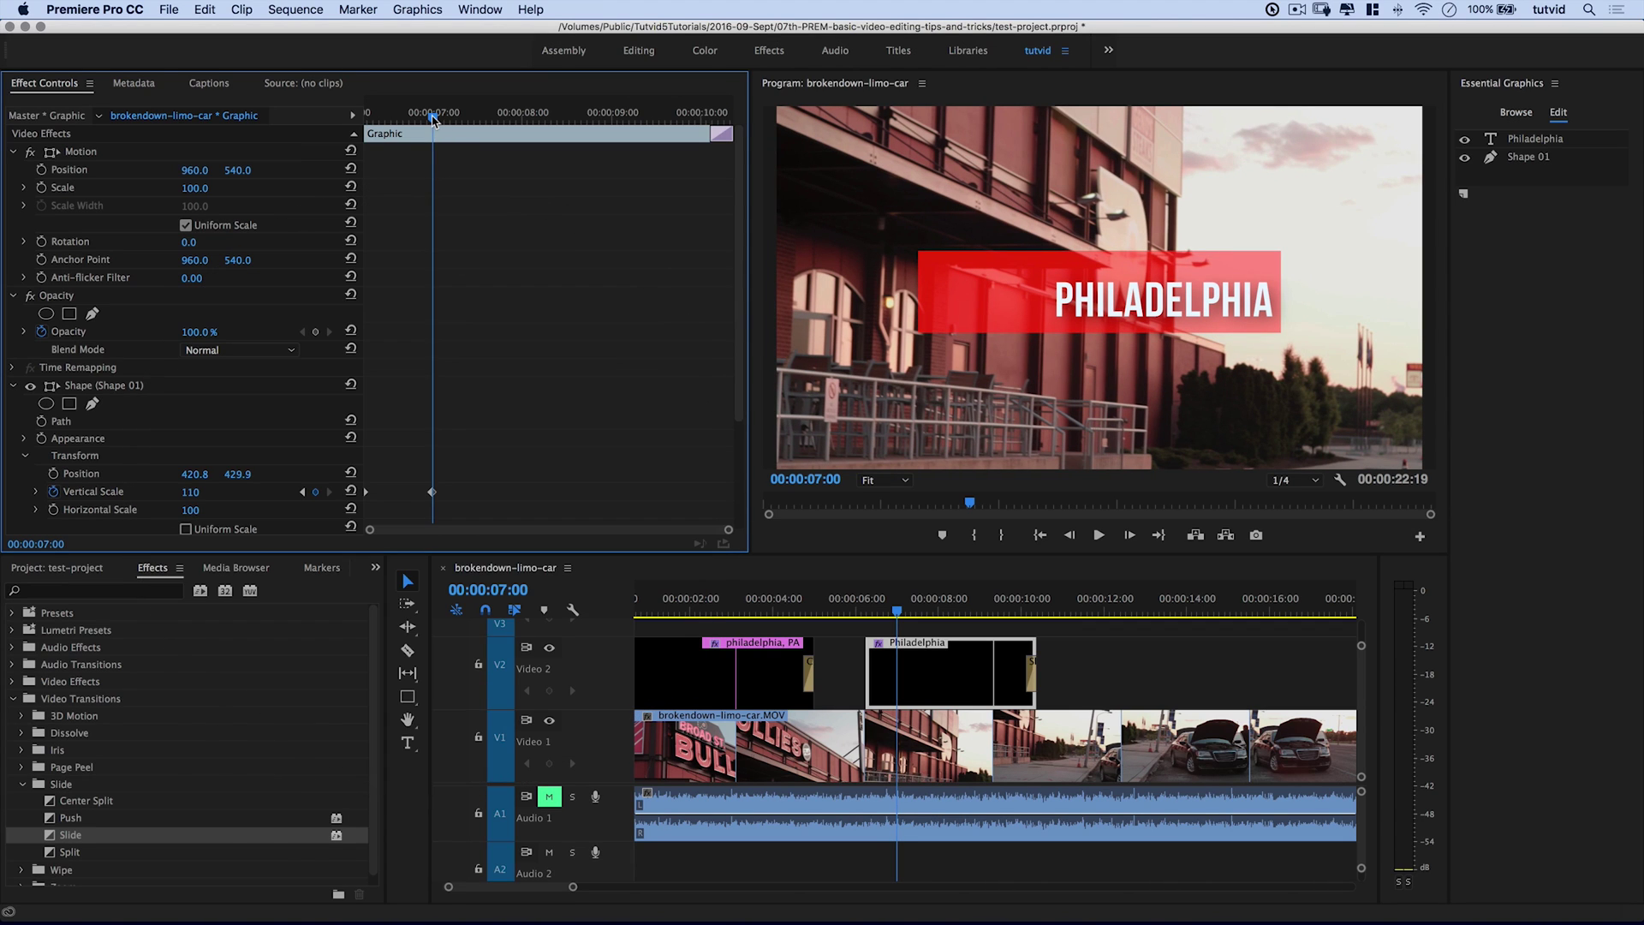
pyautogui.moveTo(433, 120); pyautogui.dragTo(445, 120)
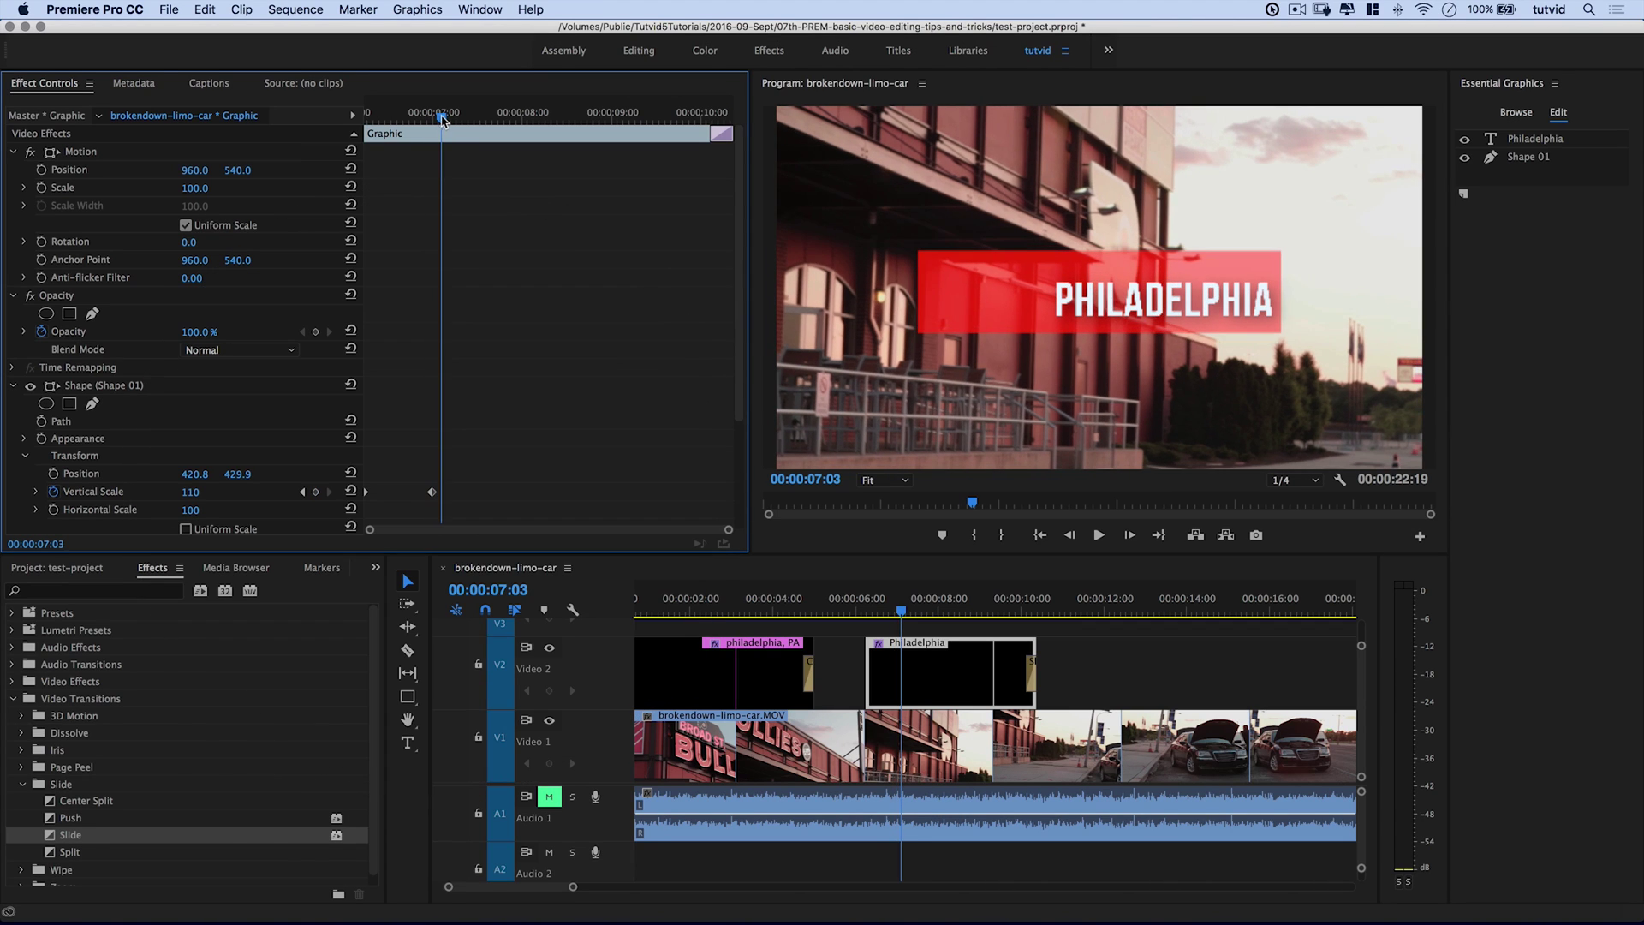
pyautogui.click(316, 493)
pyautogui.click(203, 492)
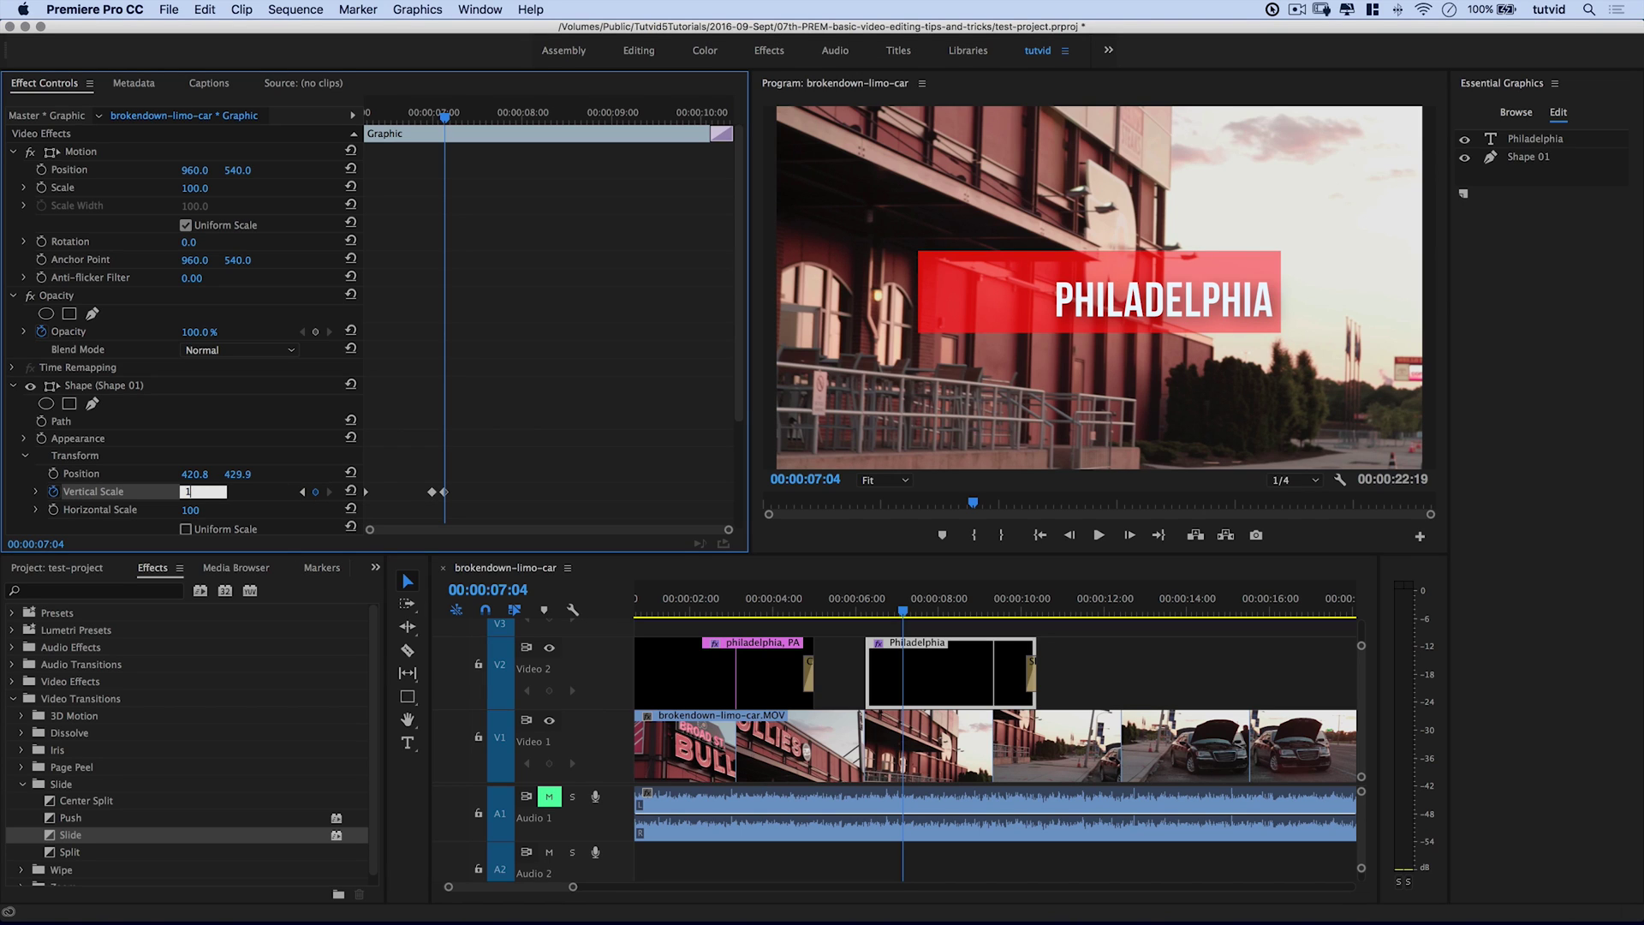
pyautogui.write('100')
pyautogui.press('Tab')
# - Play back the bounce and select both Vertical Scale keyframes
pyautogui.moveTo(444, 120); pyautogui.dragTo(334, 154)
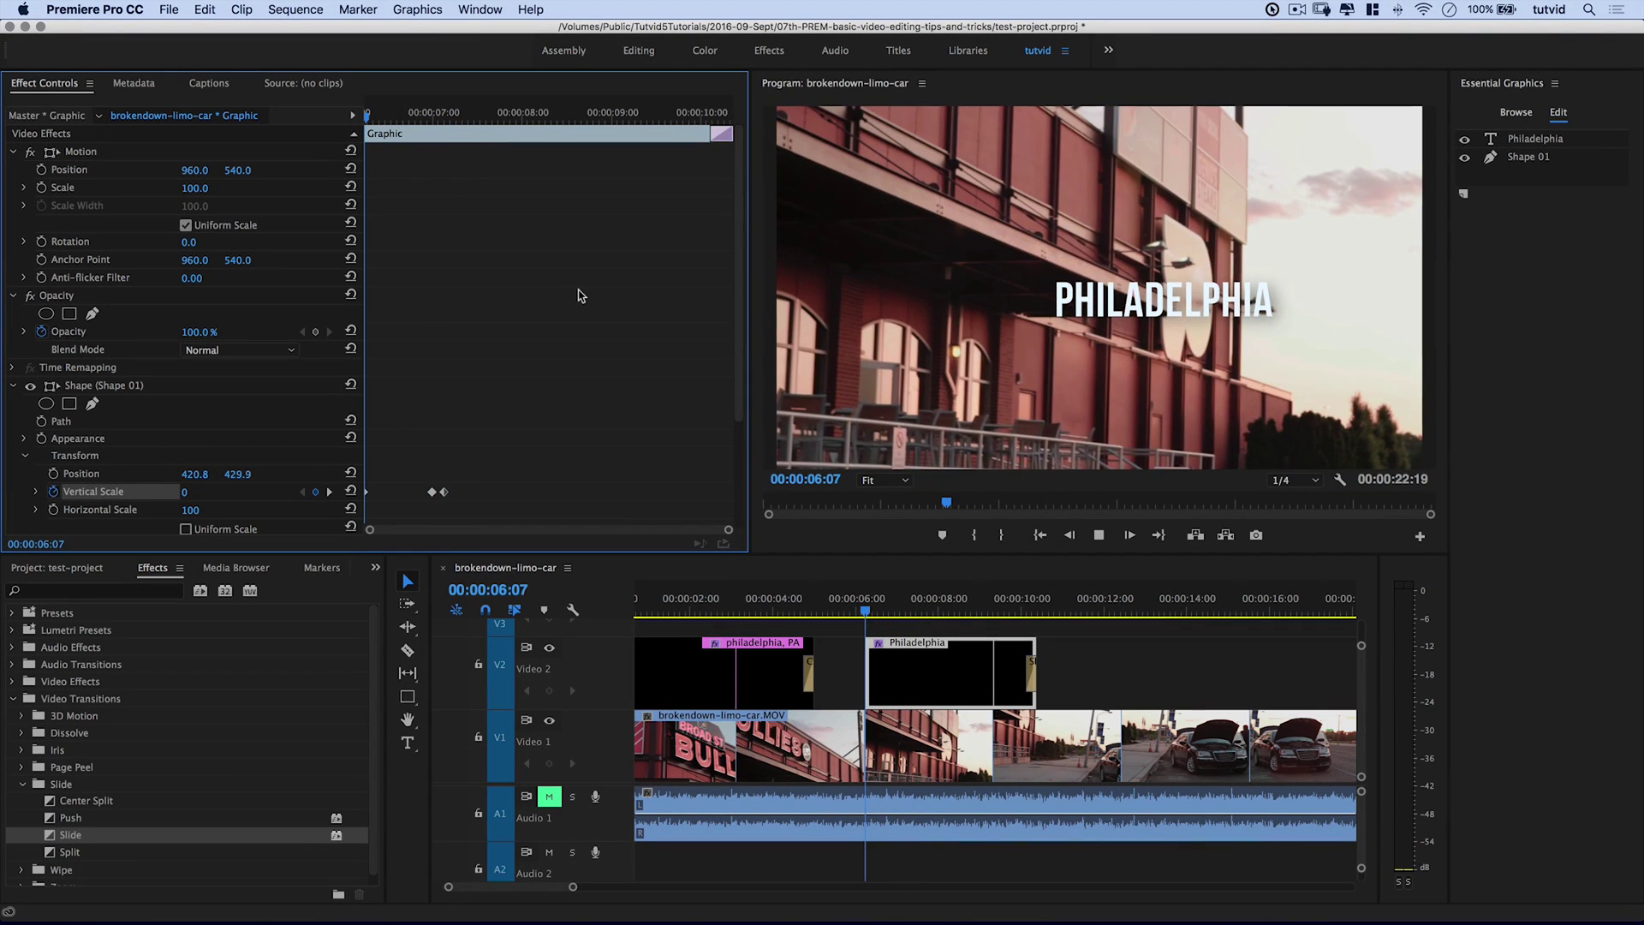
pyautogui.press('space')
pyautogui.press('space')
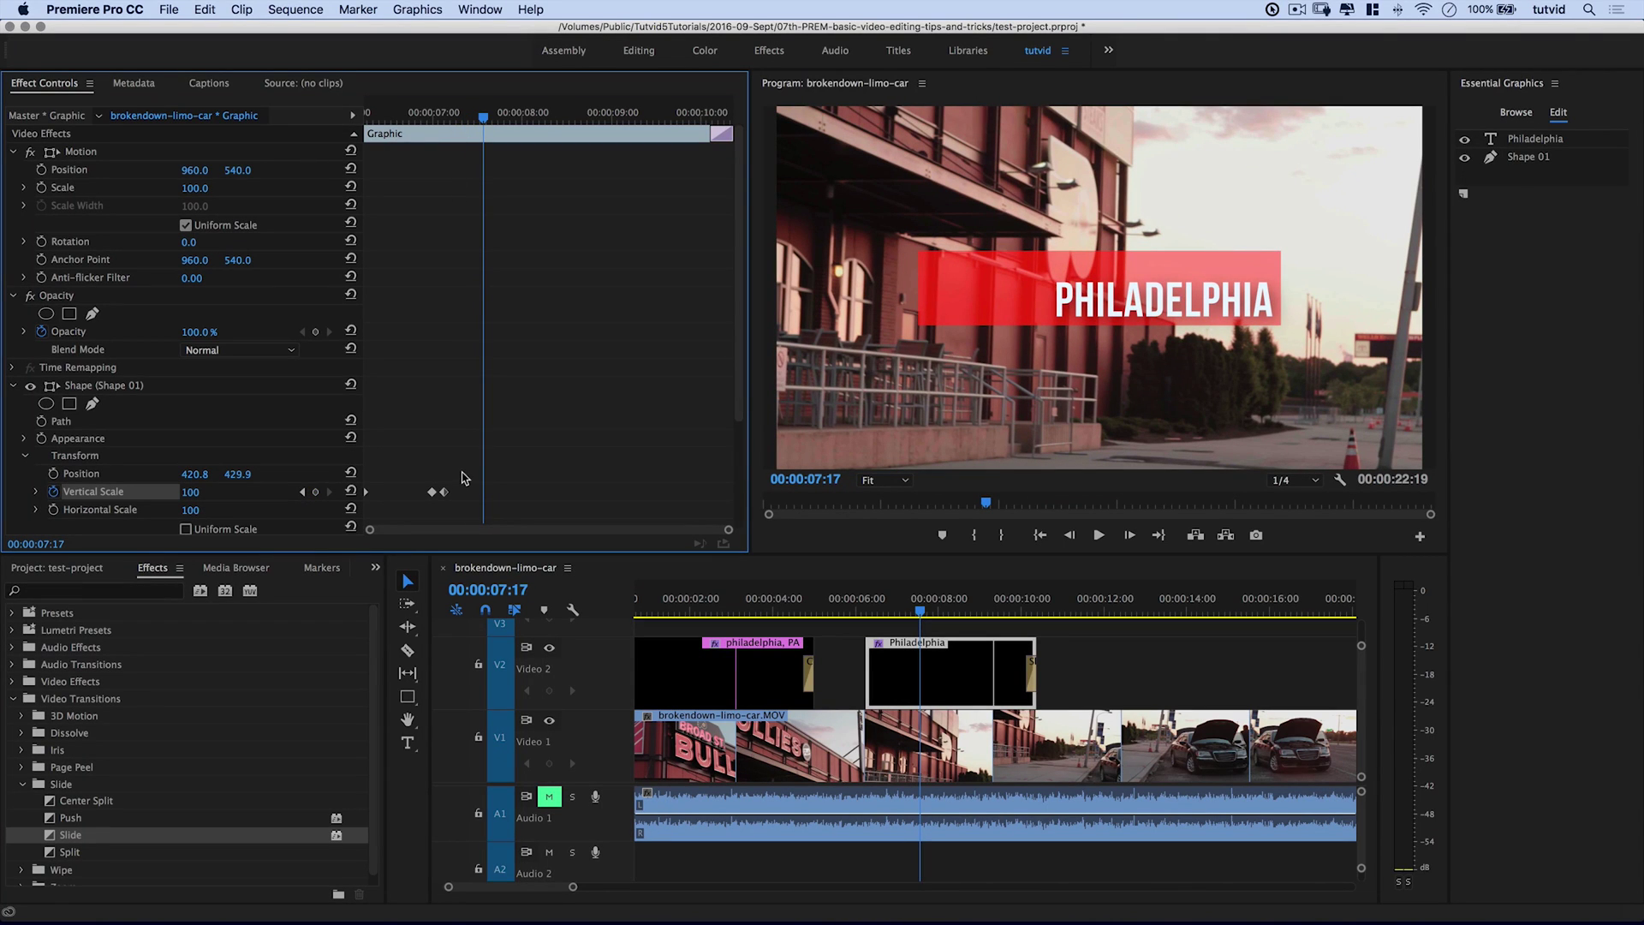
pyautogui.moveTo(463, 477); pyautogui.dragTo(354, 509)
# - Apply Ease Out to the selected Vertical Scale keyframes and preview the drop-in
pyautogui.rightClick(438, 499)
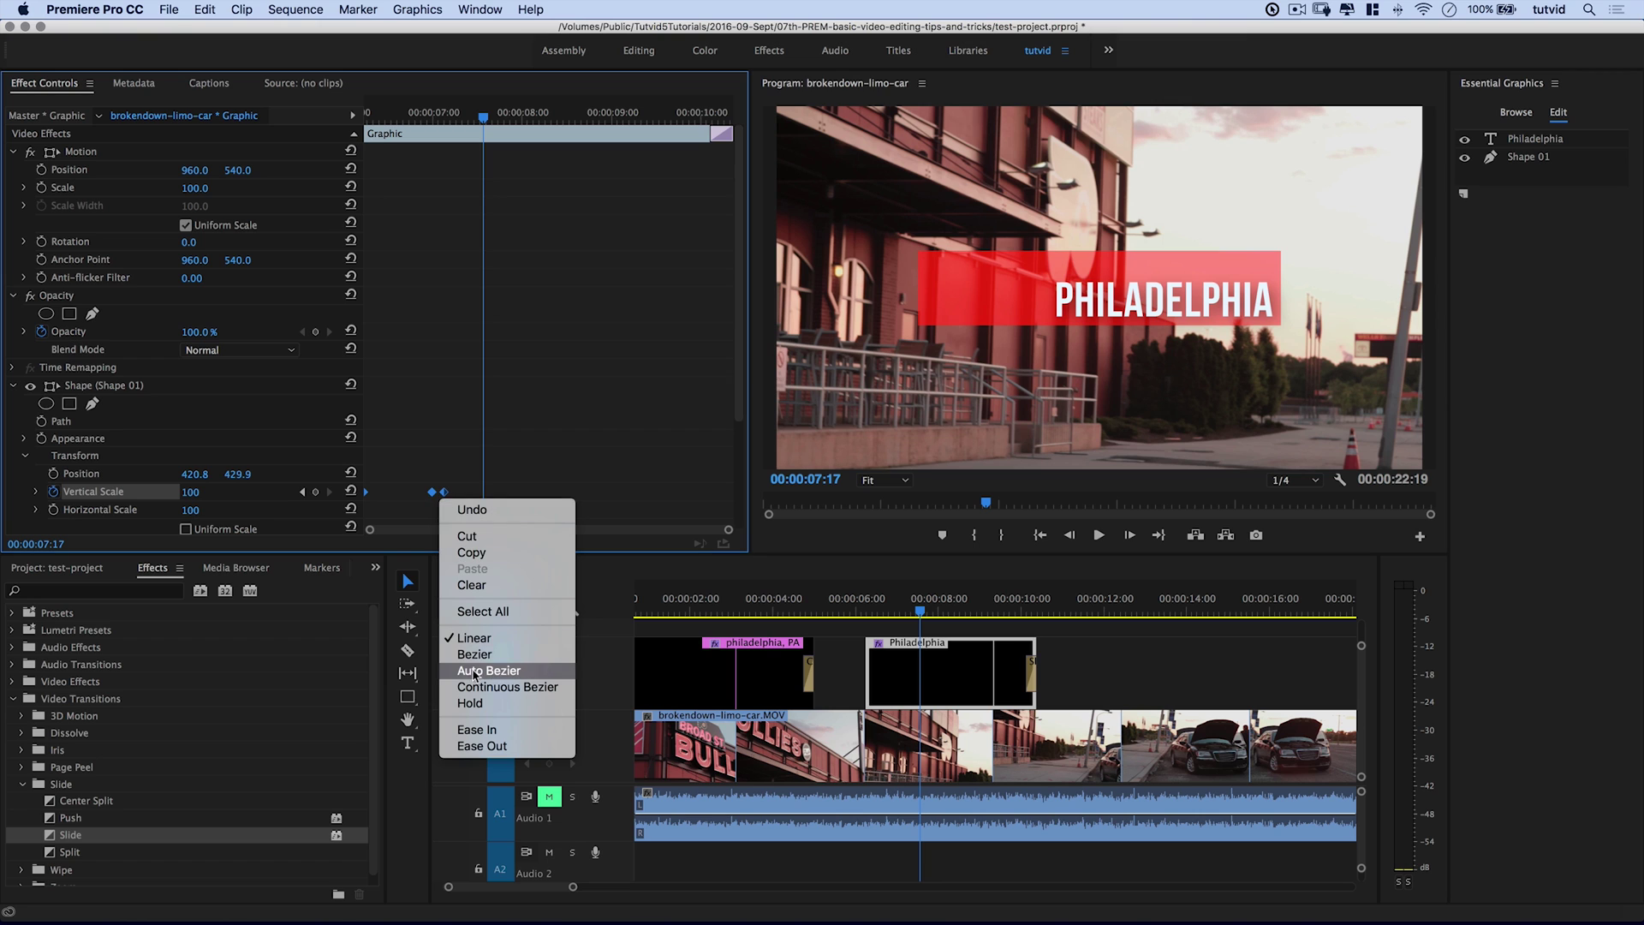
pyautogui.click(491, 747)
pyautogui.moveTo(403, 114); pyautogui.dragTo(368, 115)
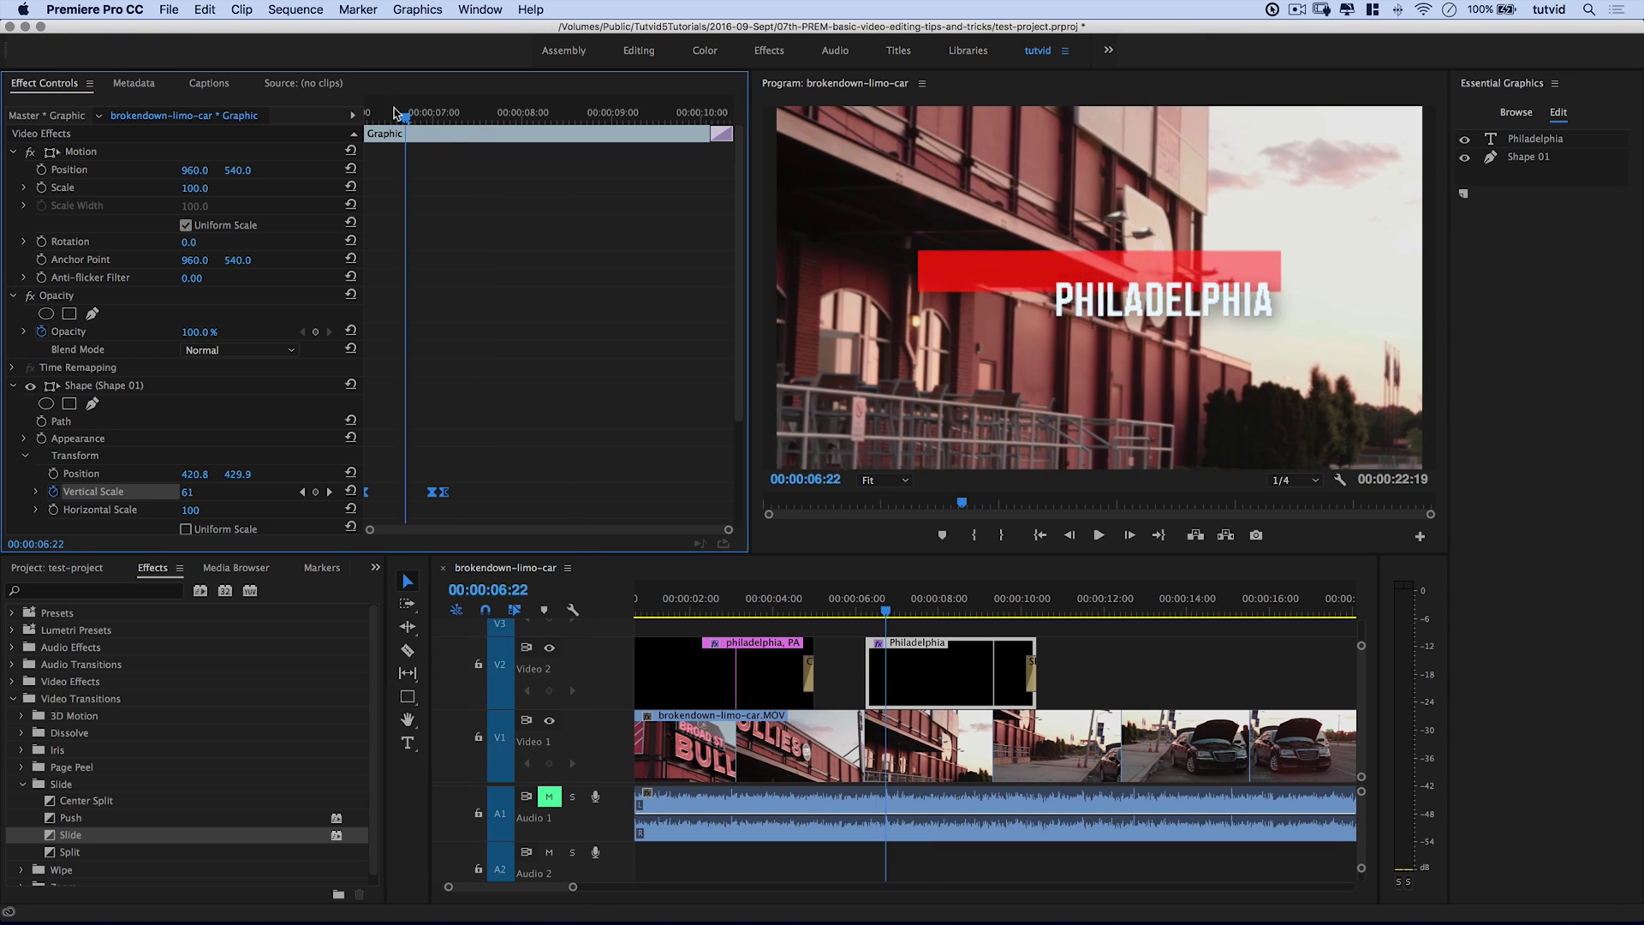
pyautogui.press('space')
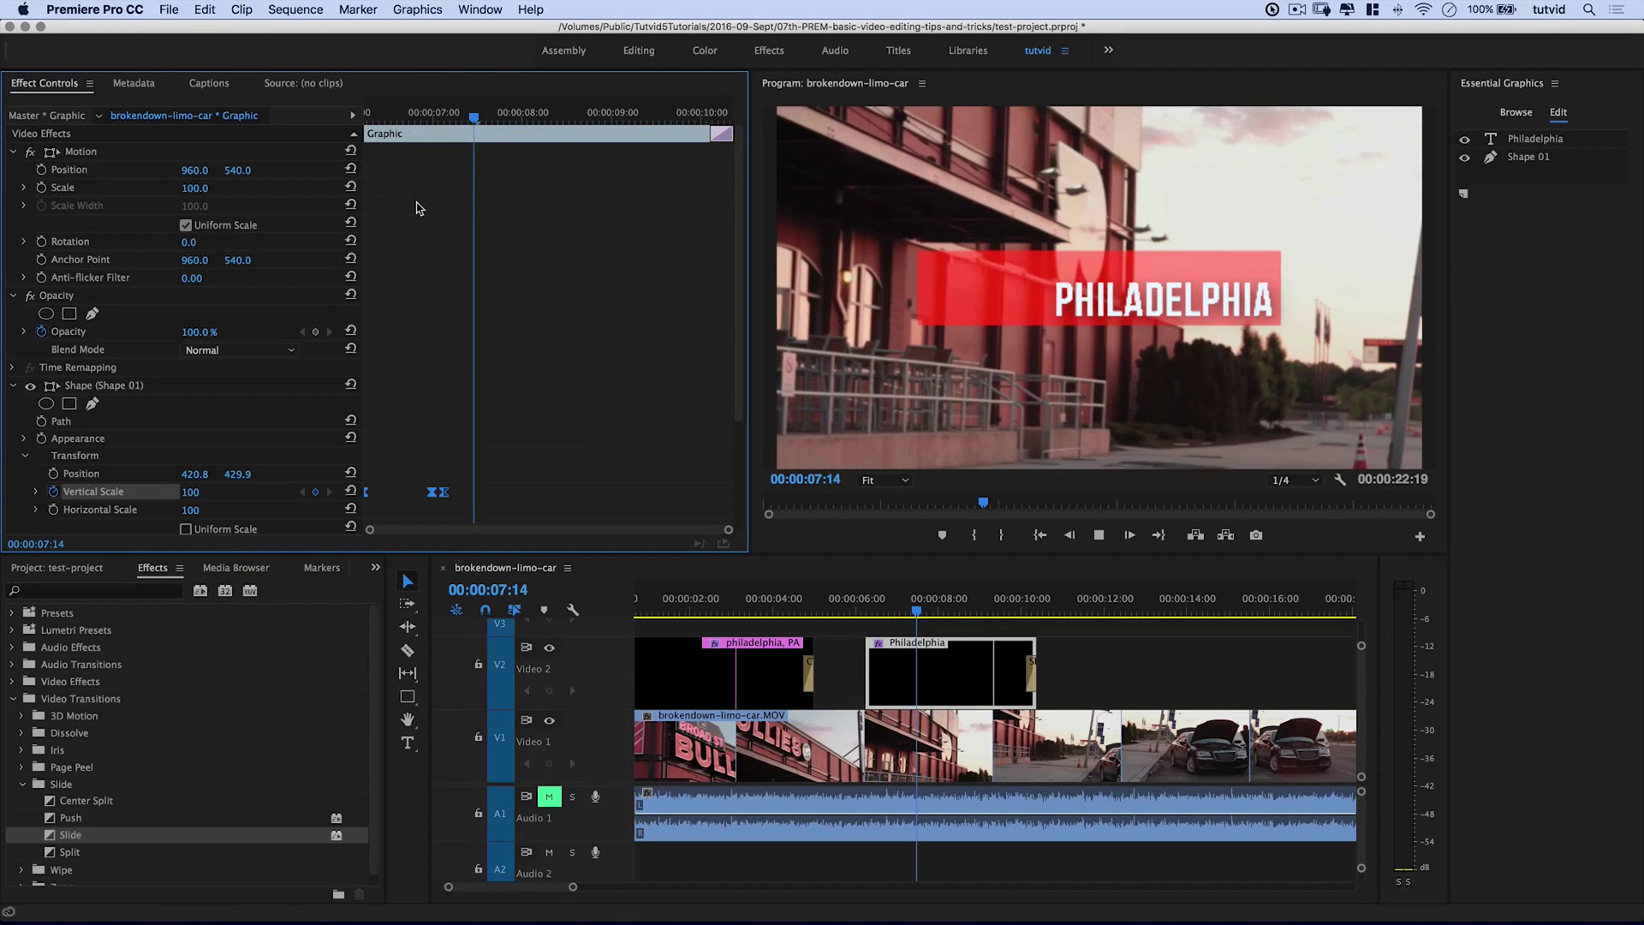
pyautogui.press('space')
pyautogui.click(370, 114)
pyautogui.press('space')
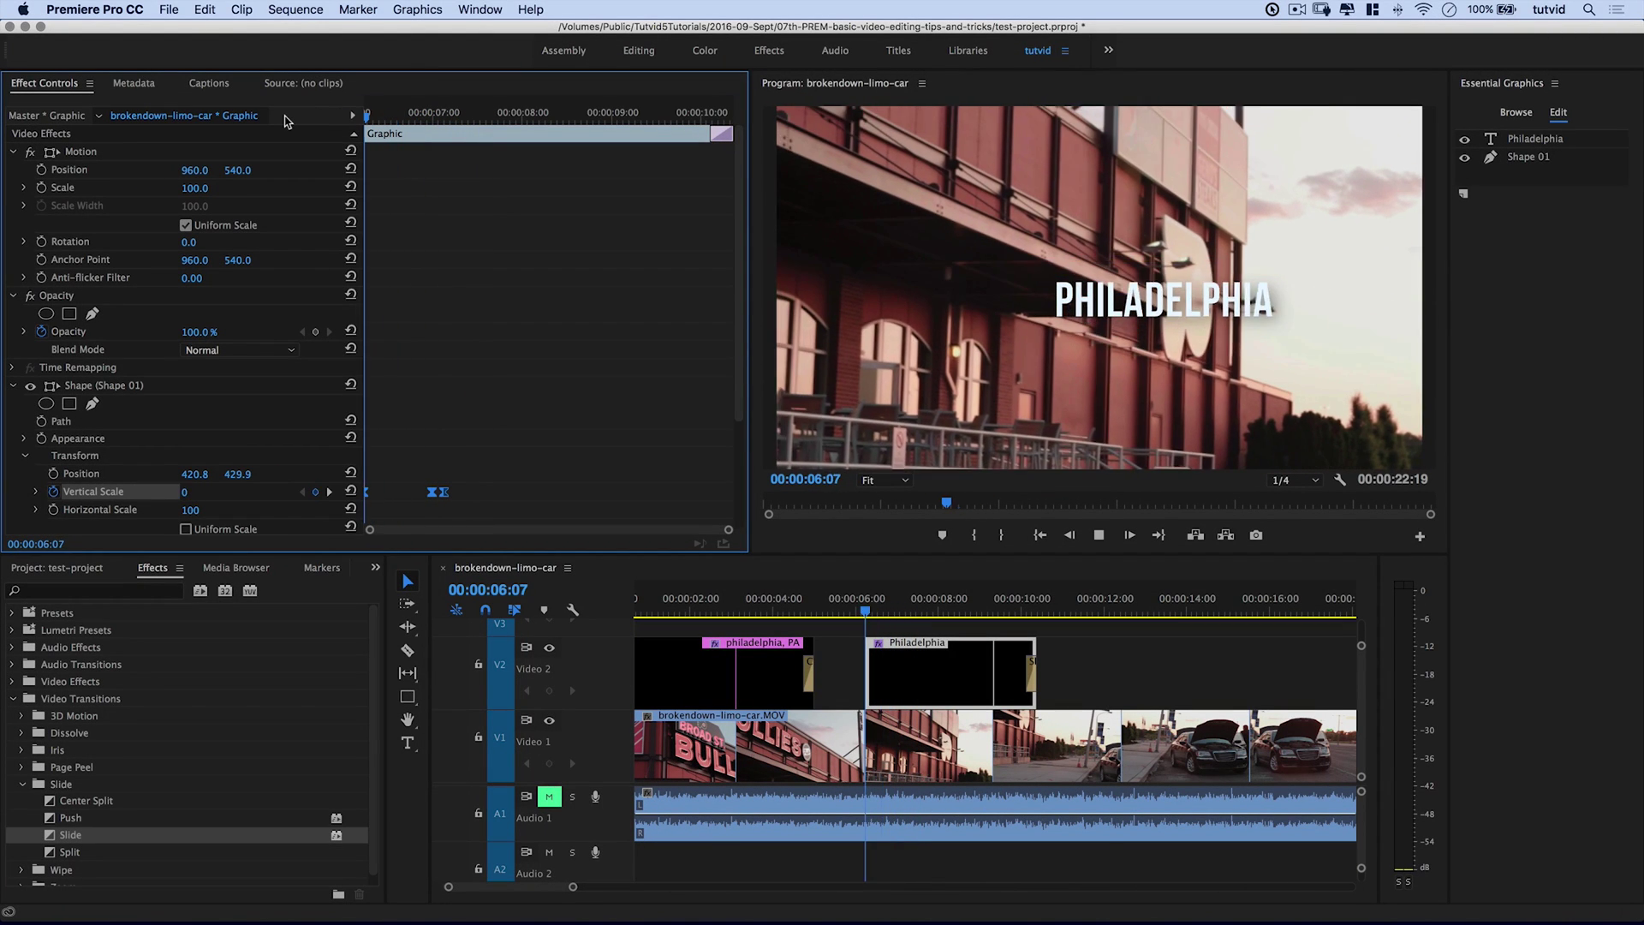
pyautogui.press('space')
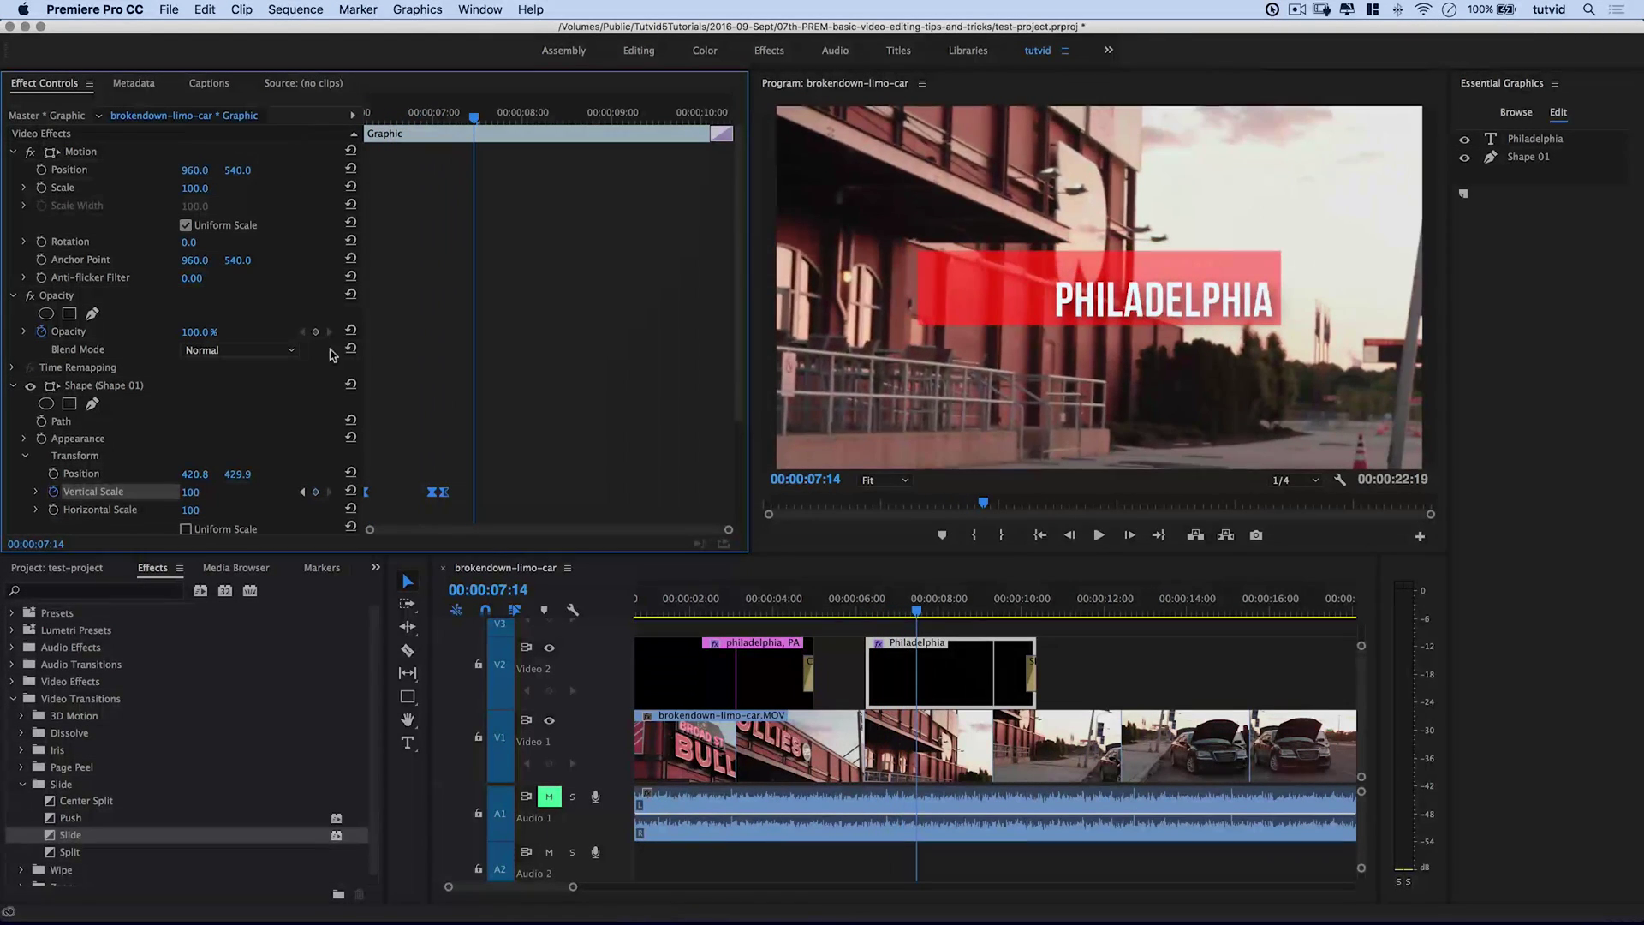
# - Reselect both Vertical Scale keyframes and replay the eased animation from the title start
pyautogui.click(424, 466)
pyautogui.moveTo(416, 476)
pyautogui.mouseDown()
pyautogui.moveTo(465, 509)
pyautogui.moveTo(403, 500)
pyautogui.mouseUp()
pyautogui.click(369, 115)
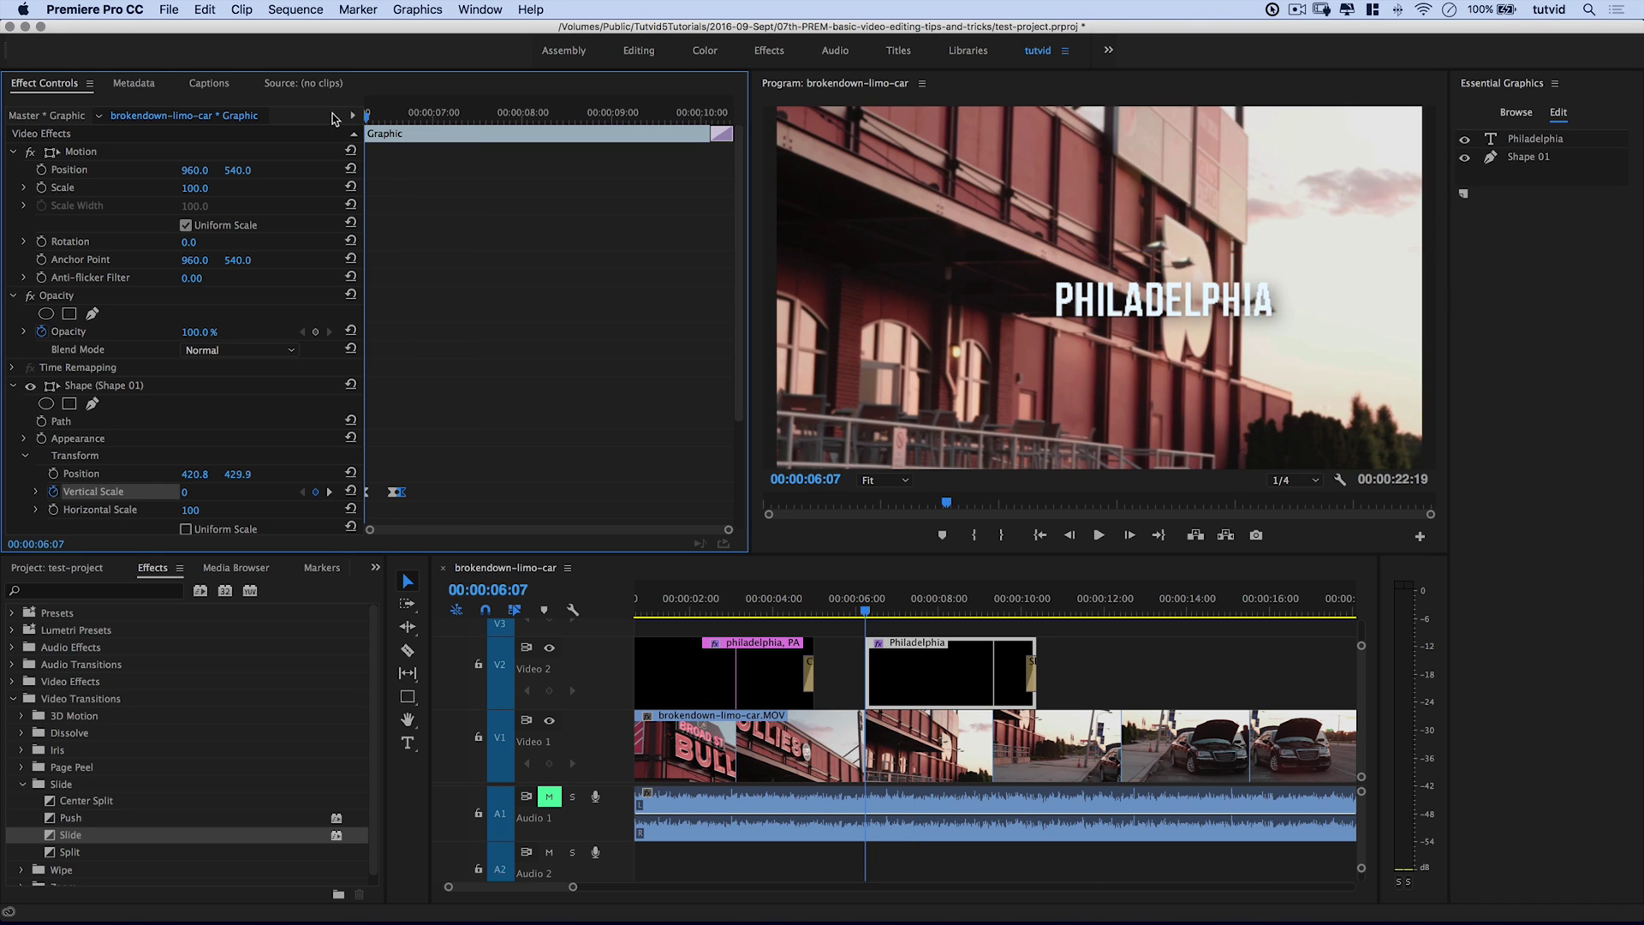
pyautogui.press('space')
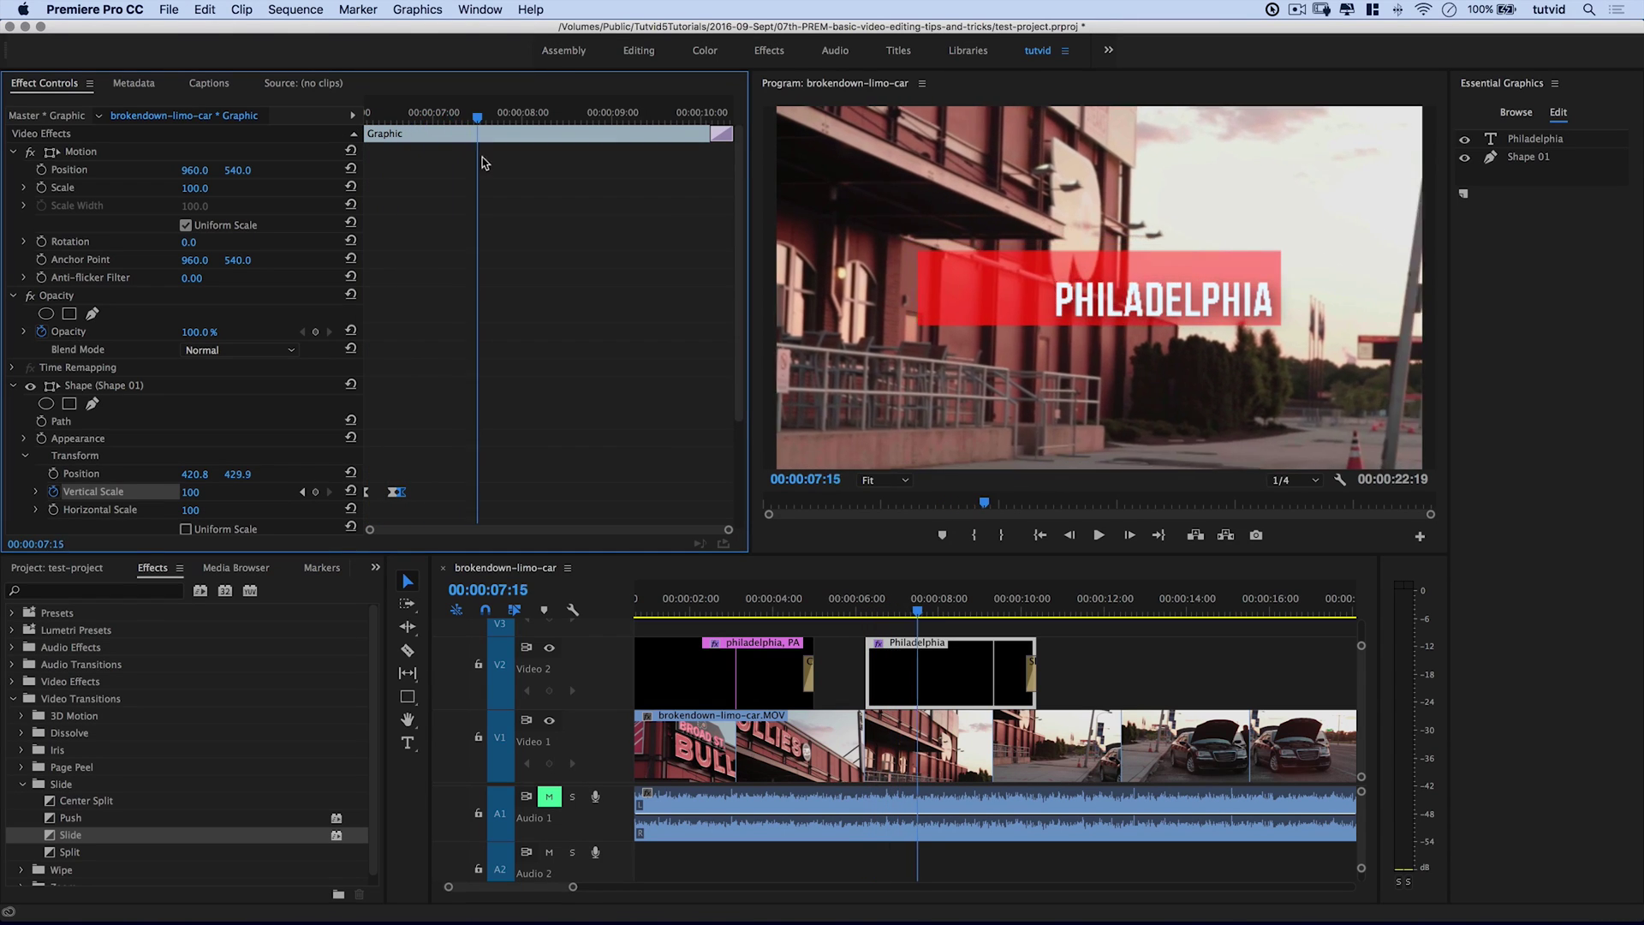
pyautogui.press('Up')
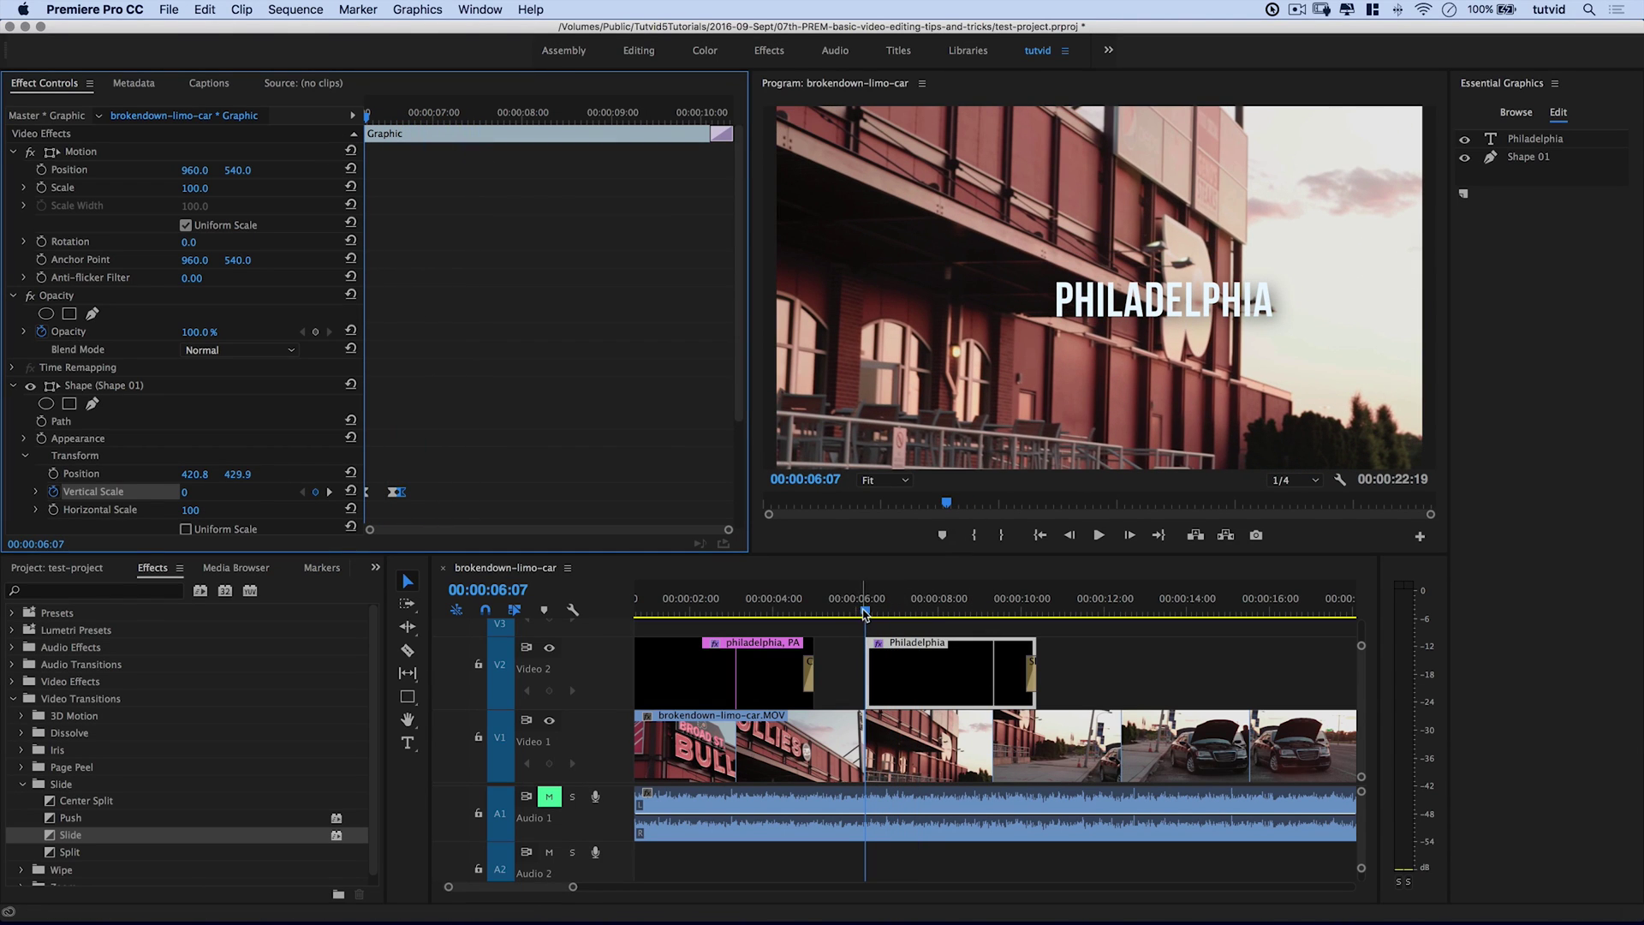
pyautogui.moveTo(865, 614); pyautogui.dragTo(892, 614)
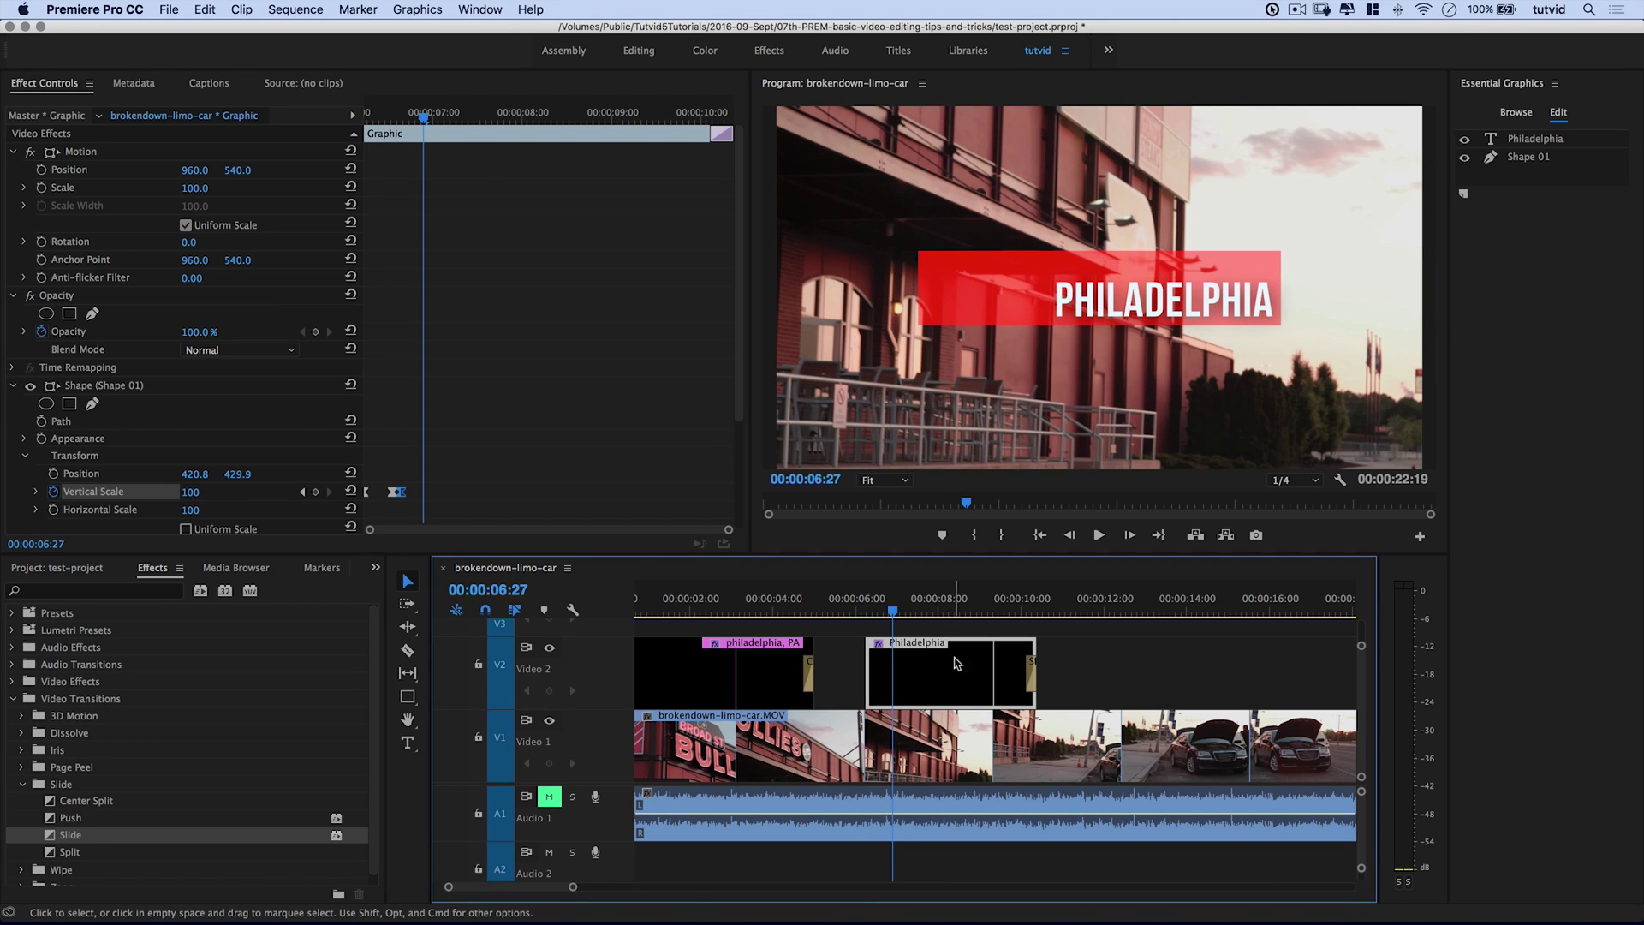
pyautogui.click(51, 152)
pyautogui.moveTo(1130, 303); pyautogui.dragTo(1282, 162)
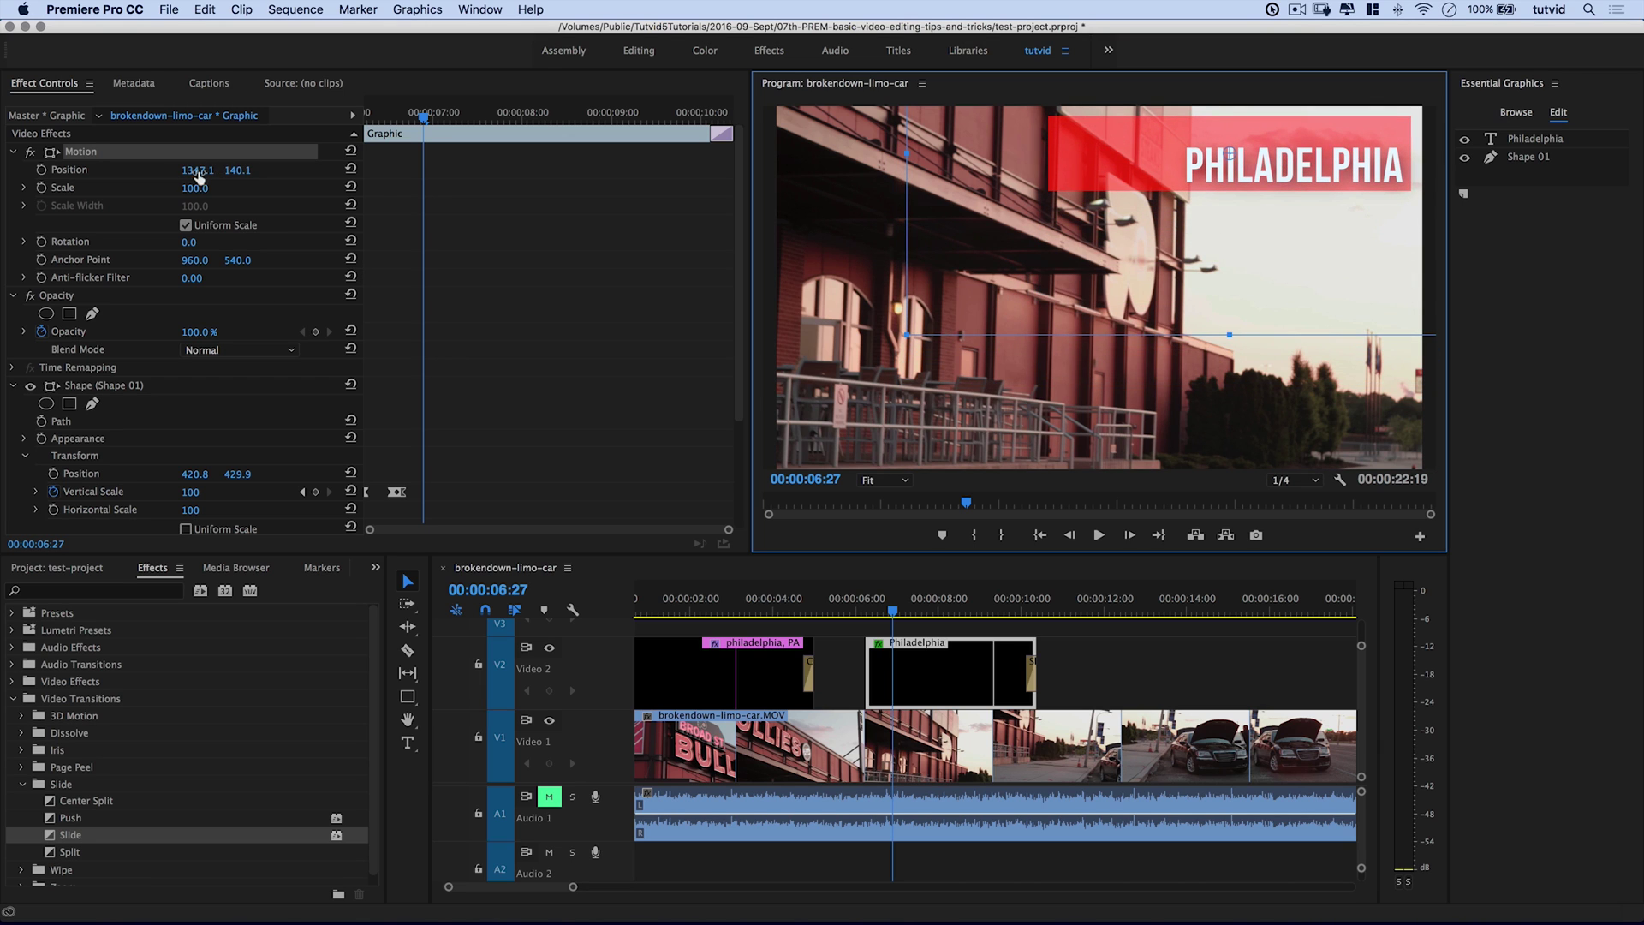
pyautogui.moveTo(196, 177); pyautogui.dragTo(201, 177)
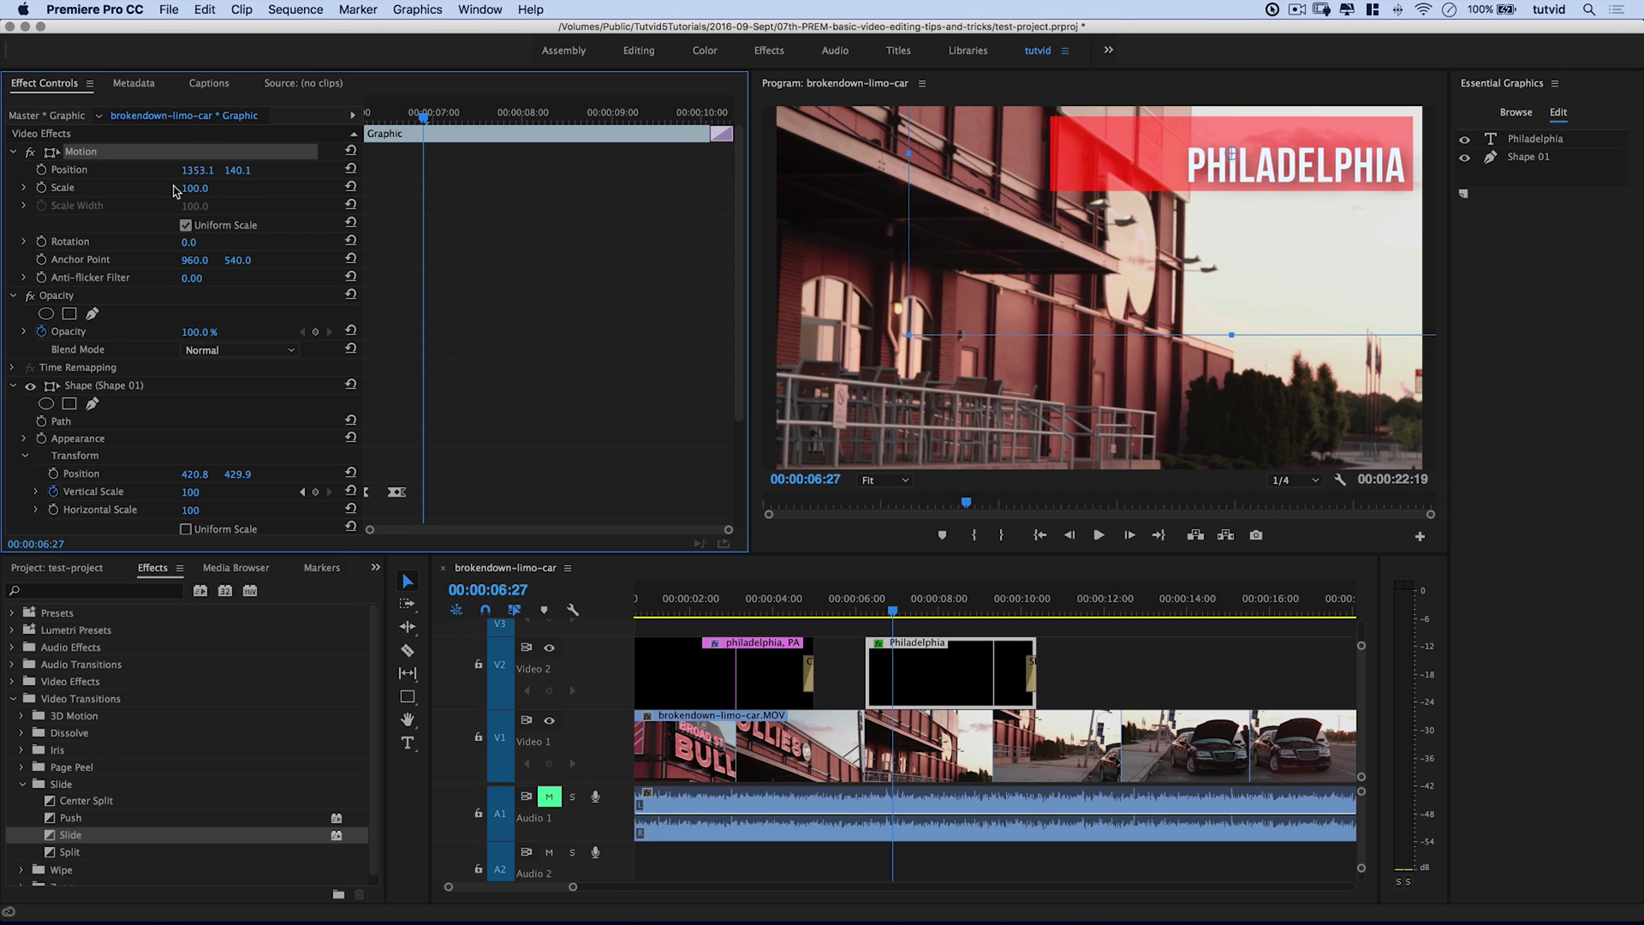
pyautogui.press('super+z')
pyautogui.press('super+z')
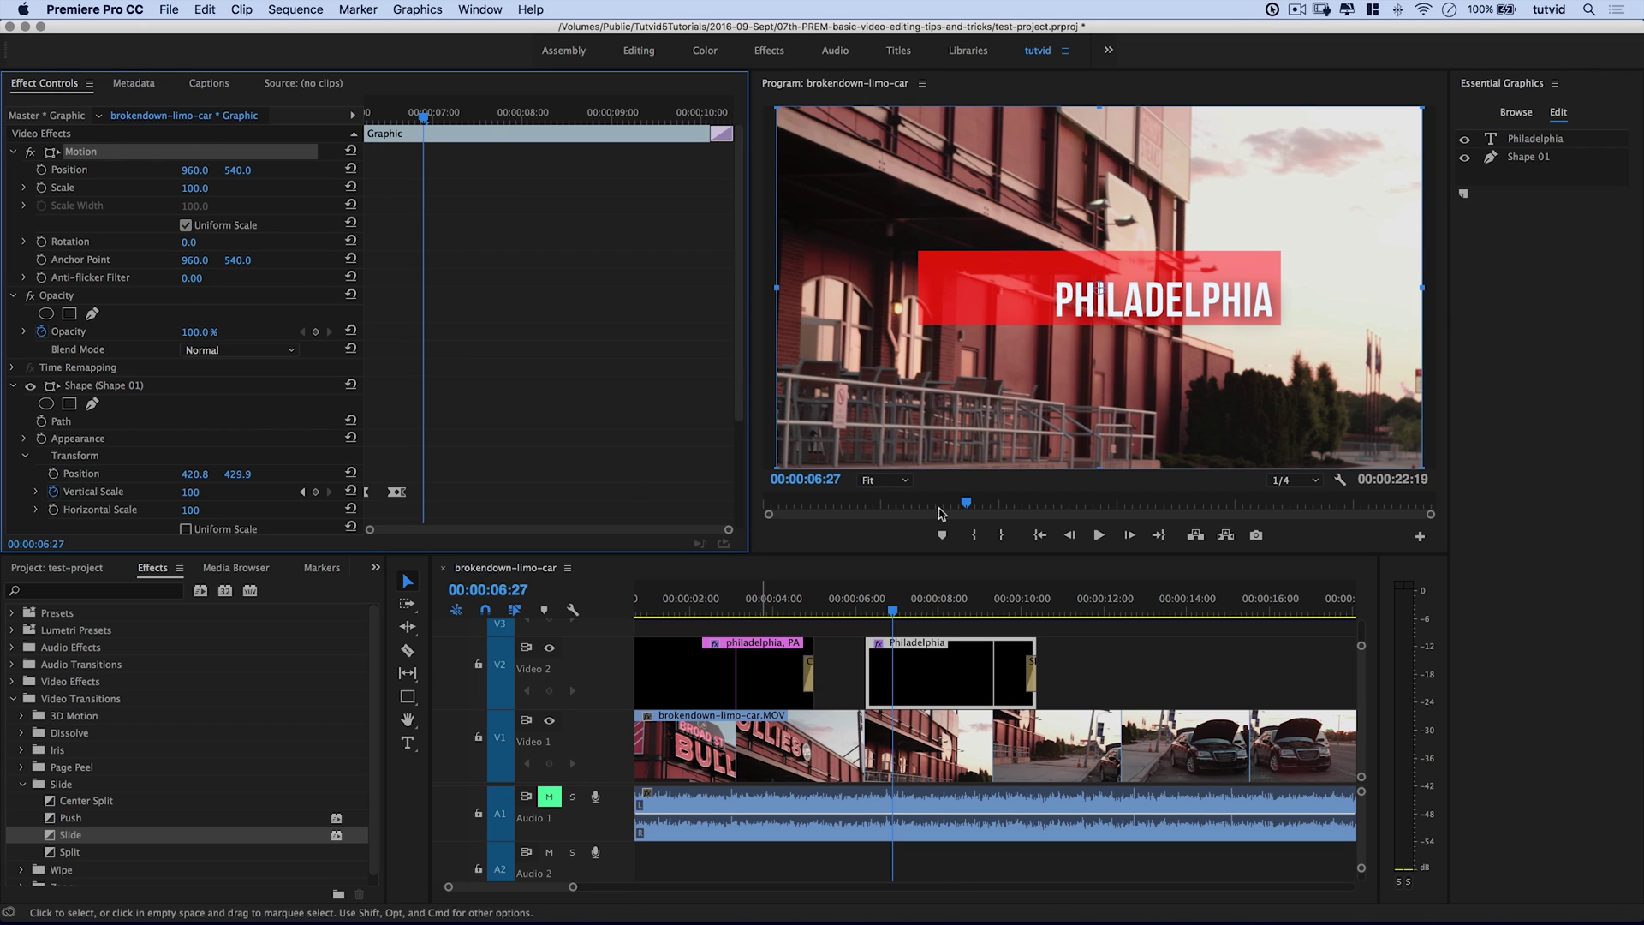
pyautogui.click(1563, 114)
# - Select Shape 01, return to 00:00:06:17, and enable keyframing on the Philadelphia text's Opacity
pyautogui.click(1528, 159)
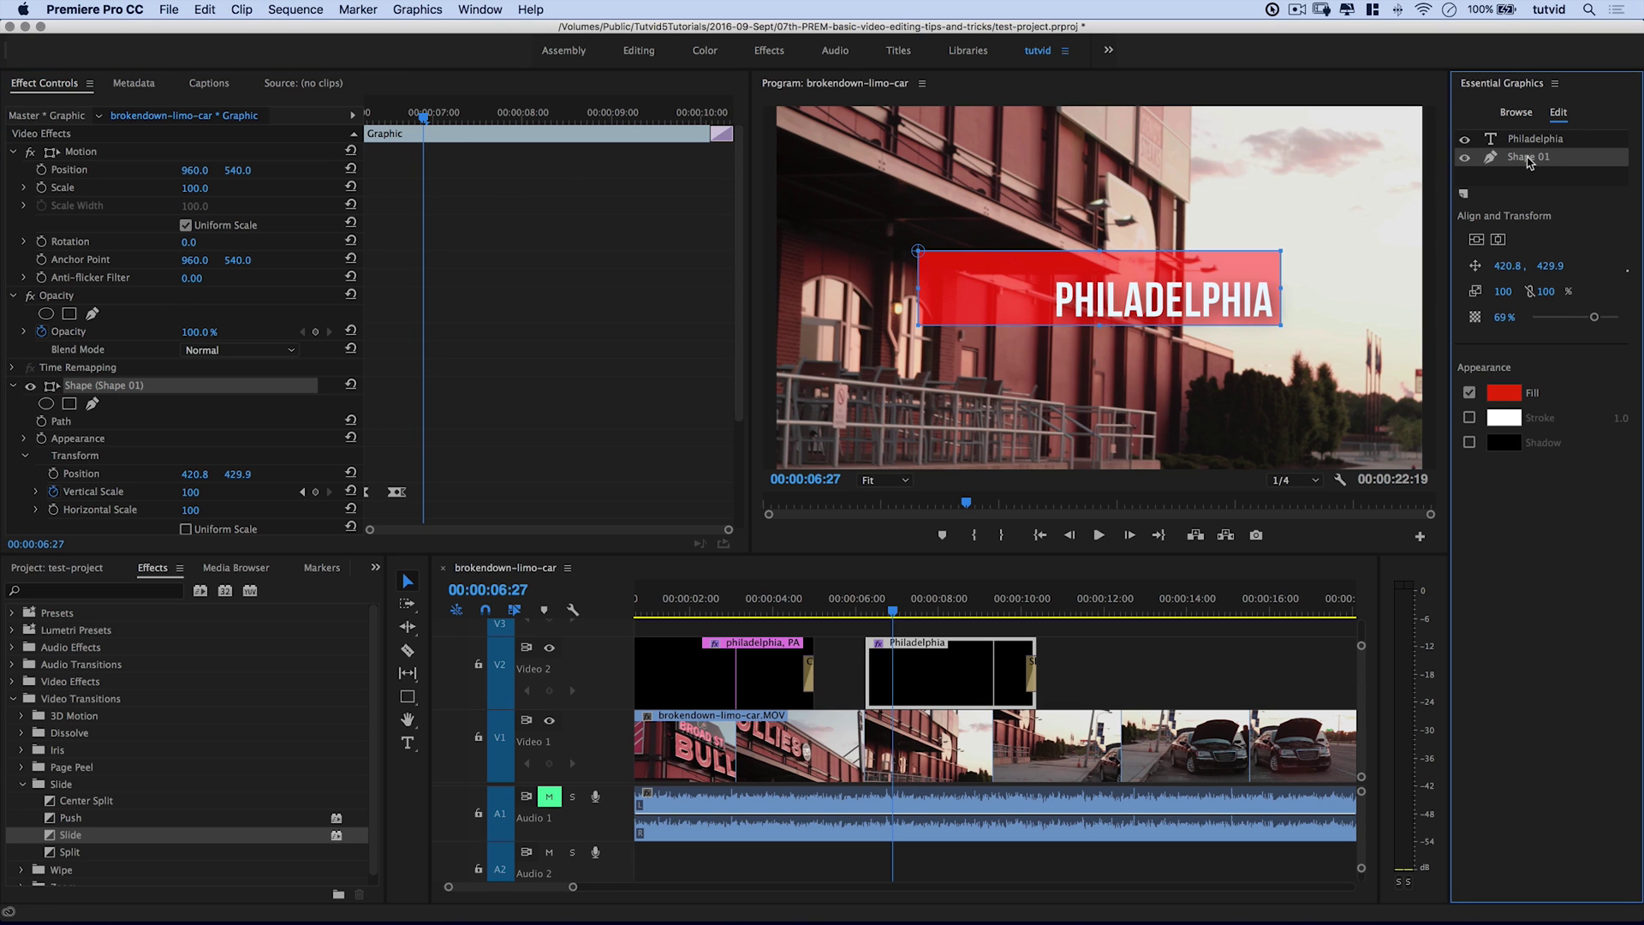
pyautogui.click(1535, 139)
pyautogui.click(1529, 157)
pyautogui.moveTo(425, 118); pyautogui.dragTo(398, 121)
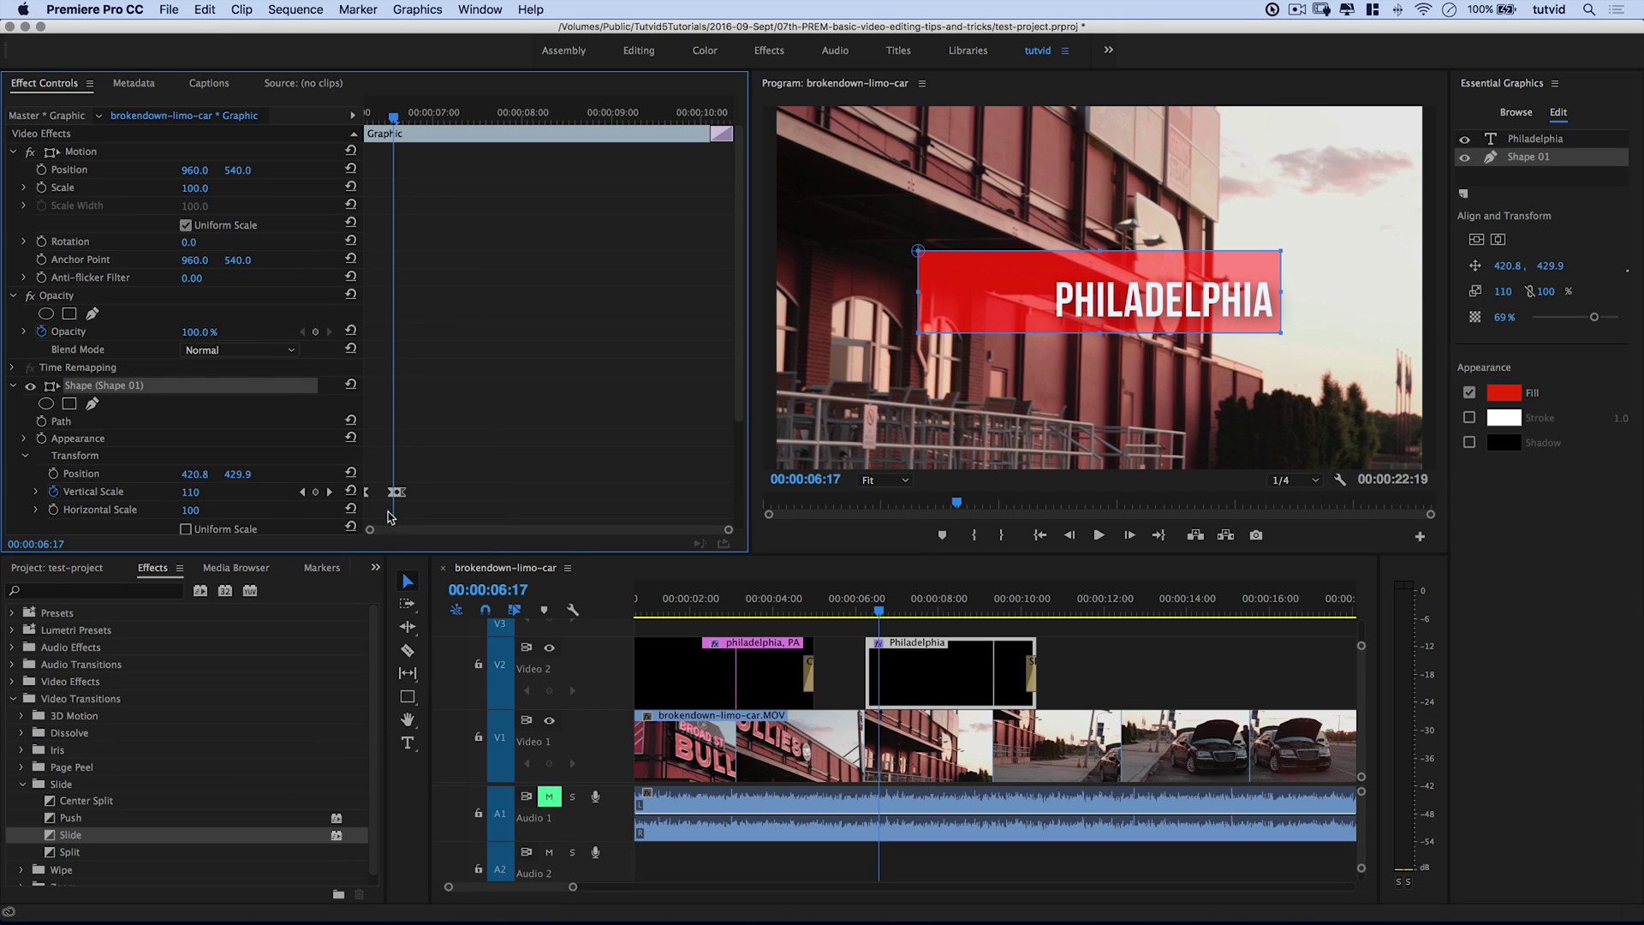
pyautogui.scroll(-5, 497, 470)
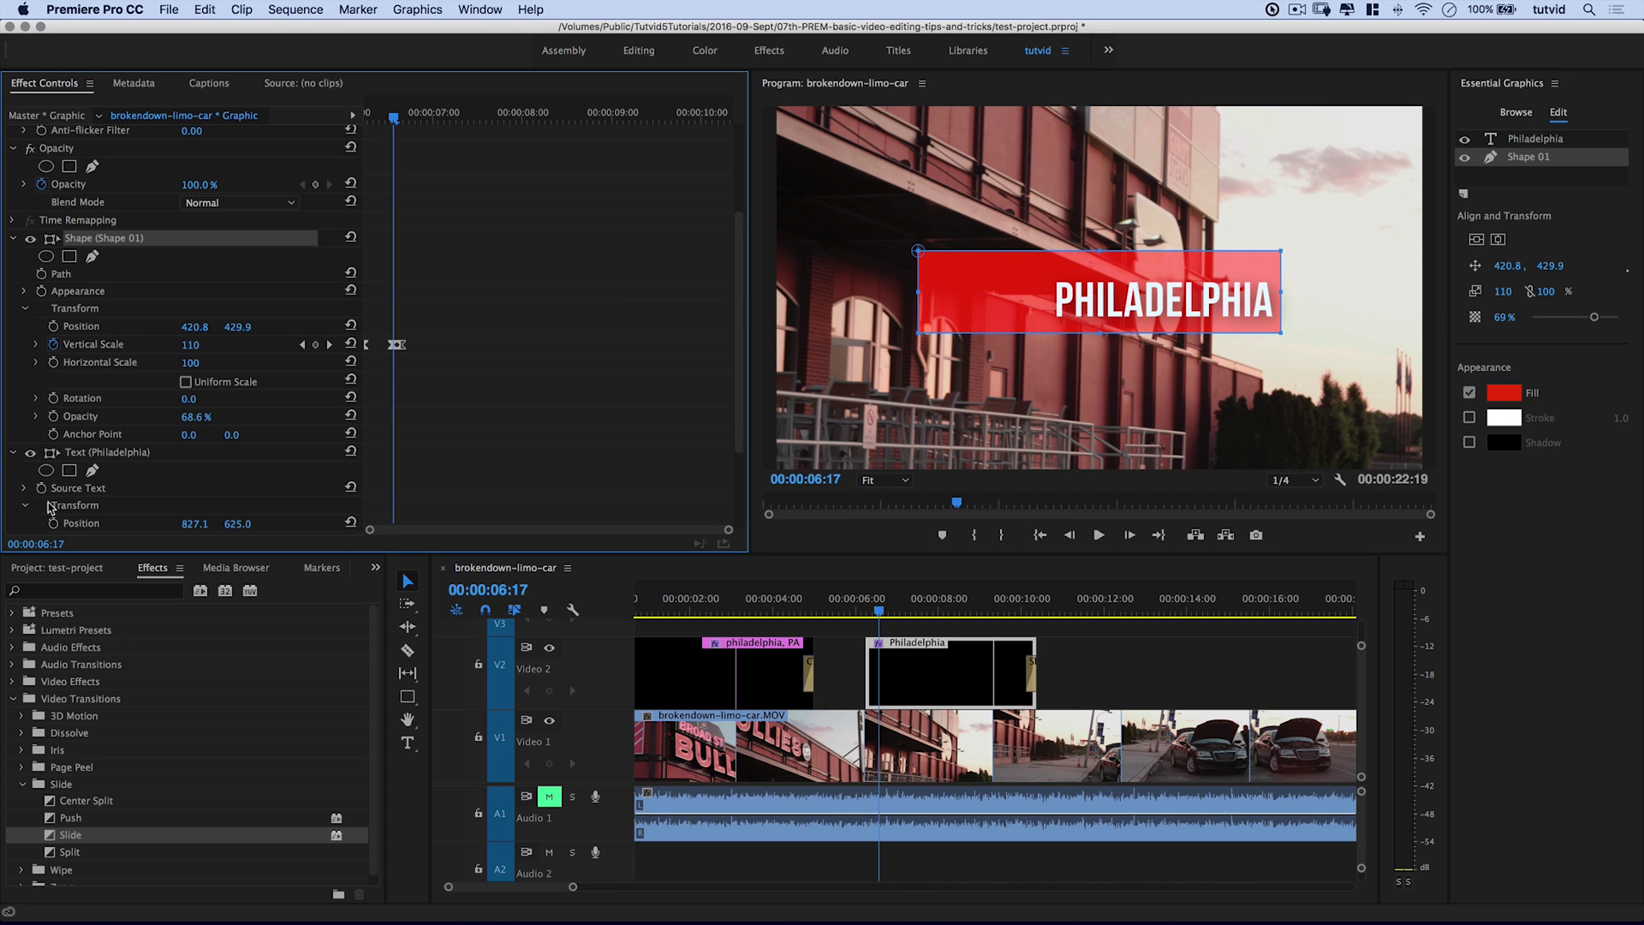
pyautogui.scroll(-4, 124, 512)
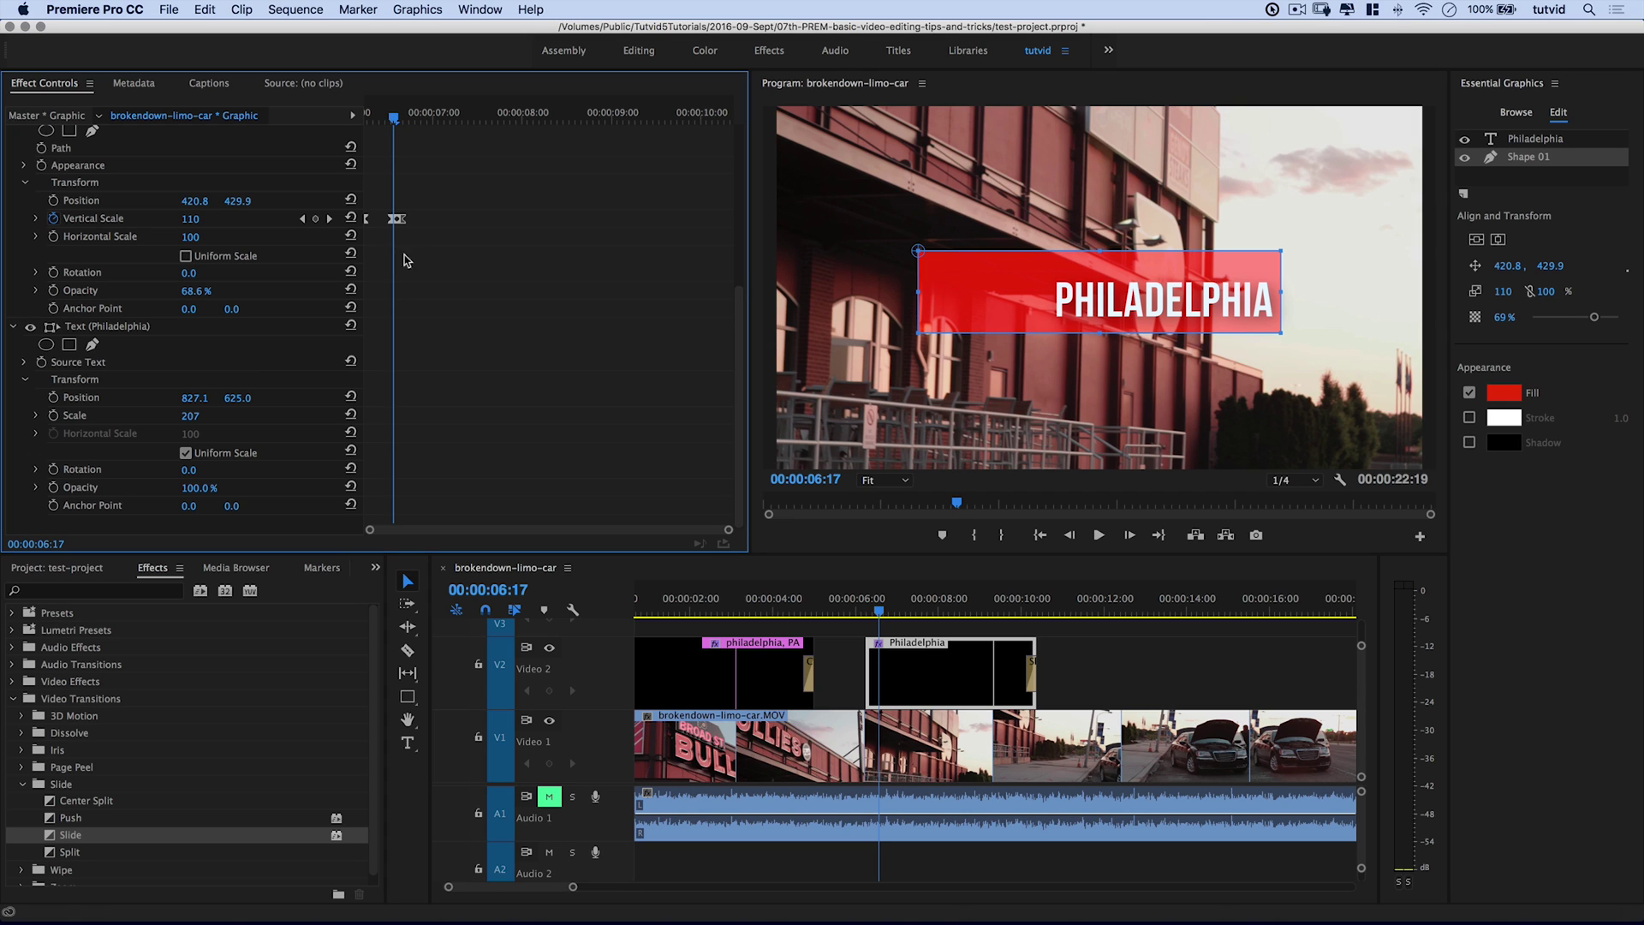
pyautogui.click(55, 487)
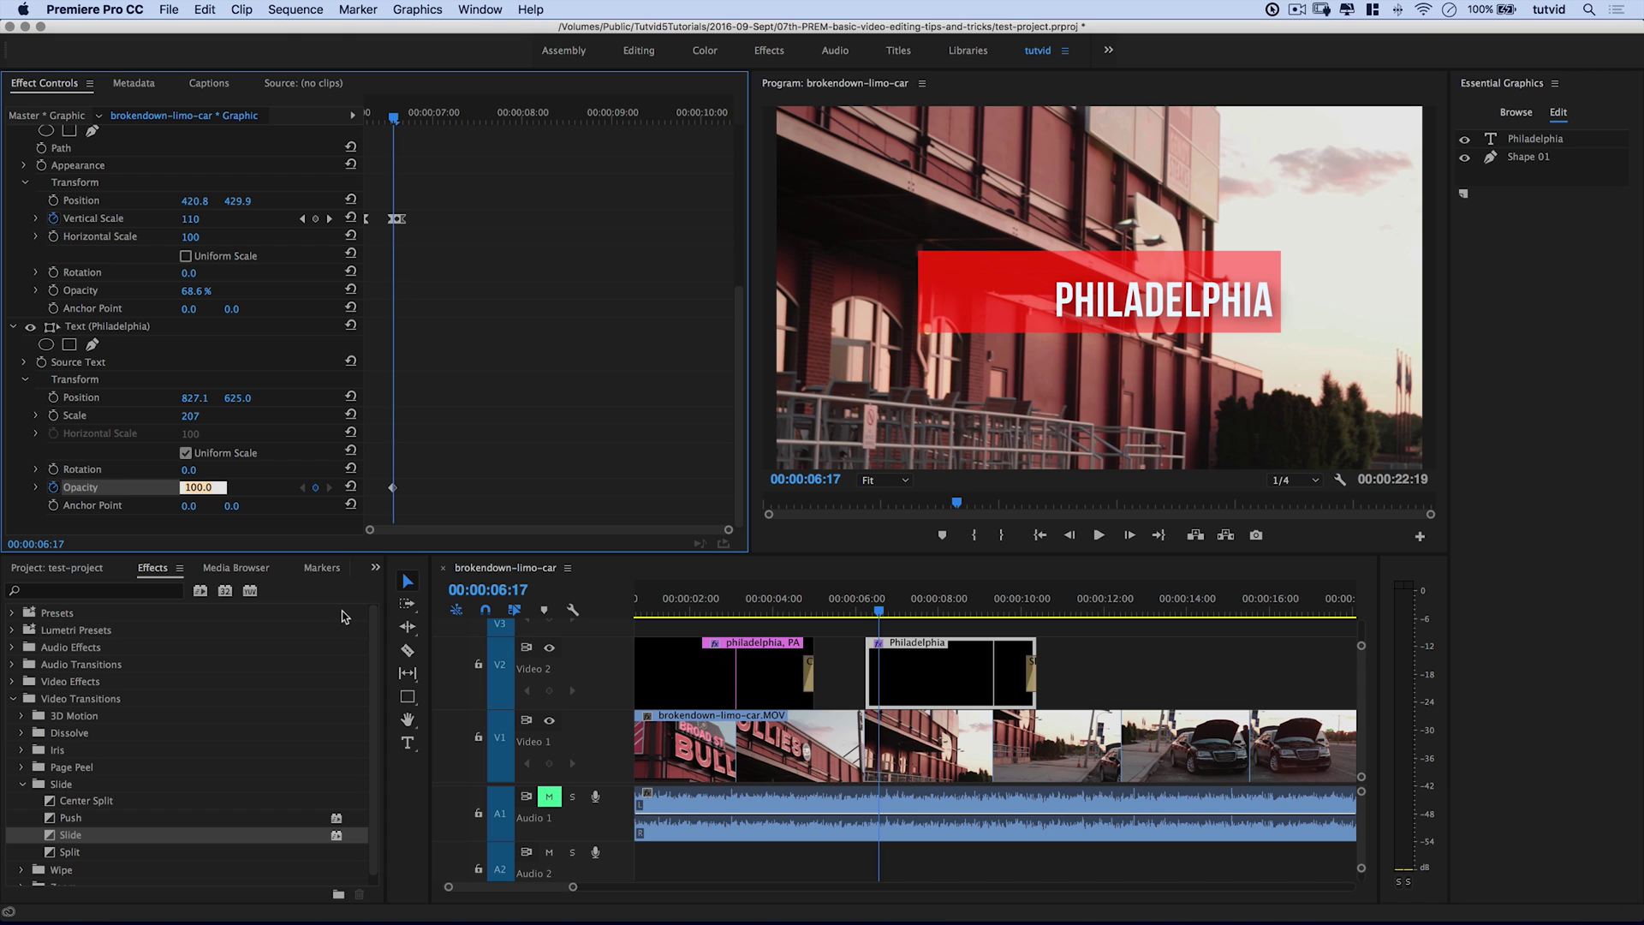
# - Keyframe the PHILADELPHIA text opacity from 0% to 100% five frames later
pyautogui.write('0')
pyautogui.press('Tab')
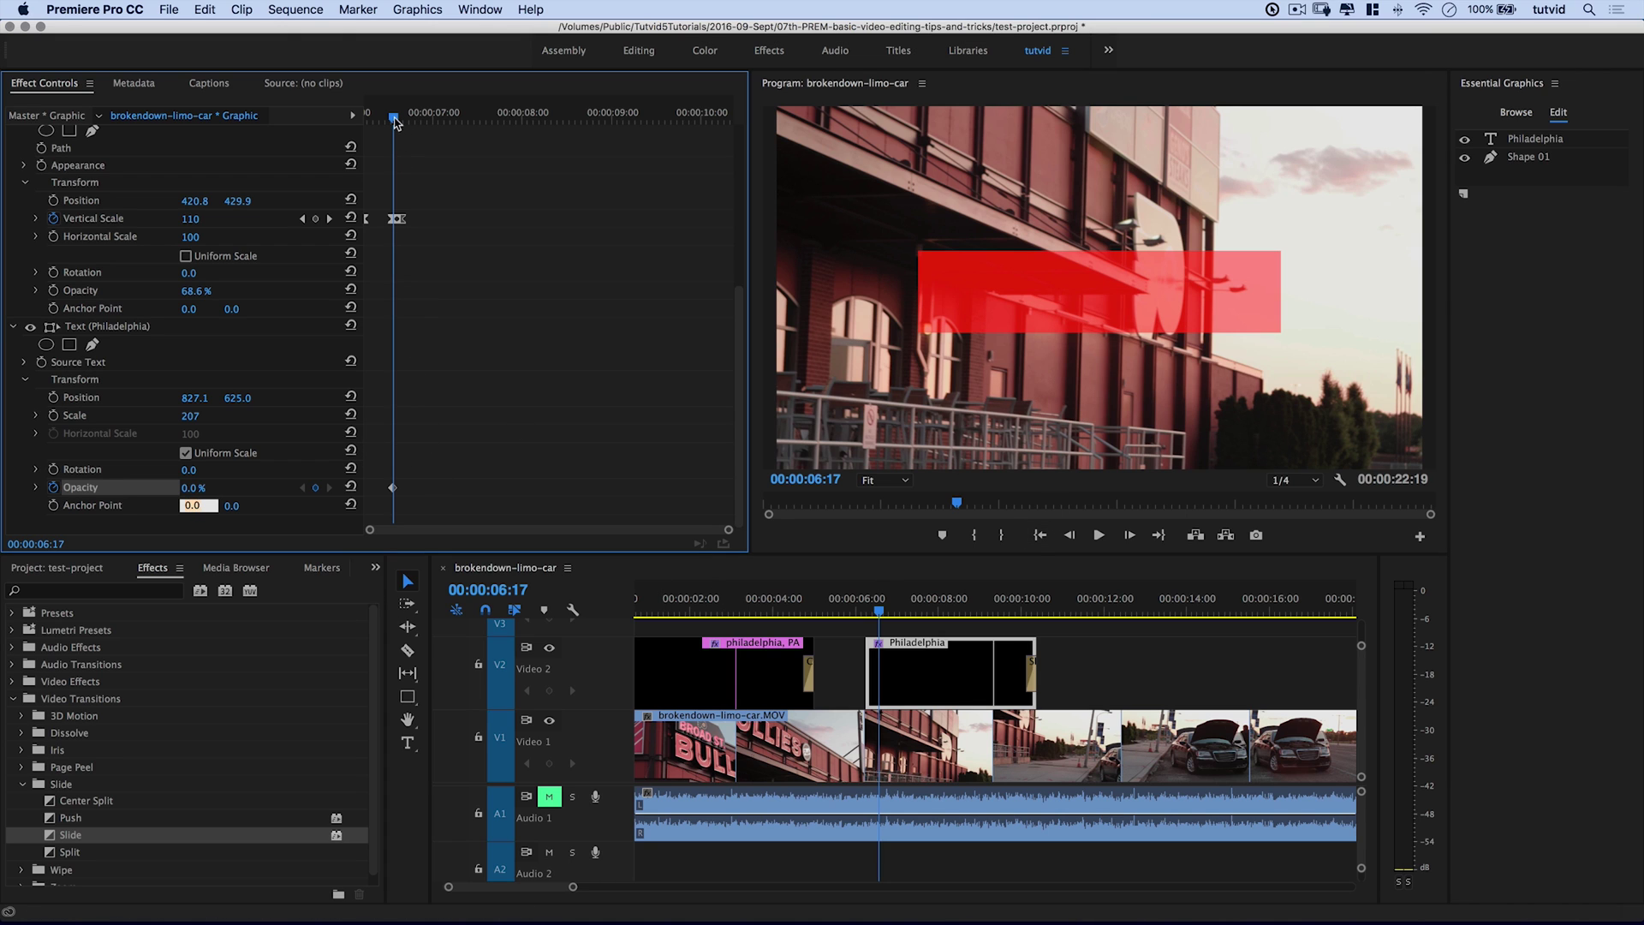
pyautogui.moveTo(394, 120); pyautogui.dragTo(410, 124)
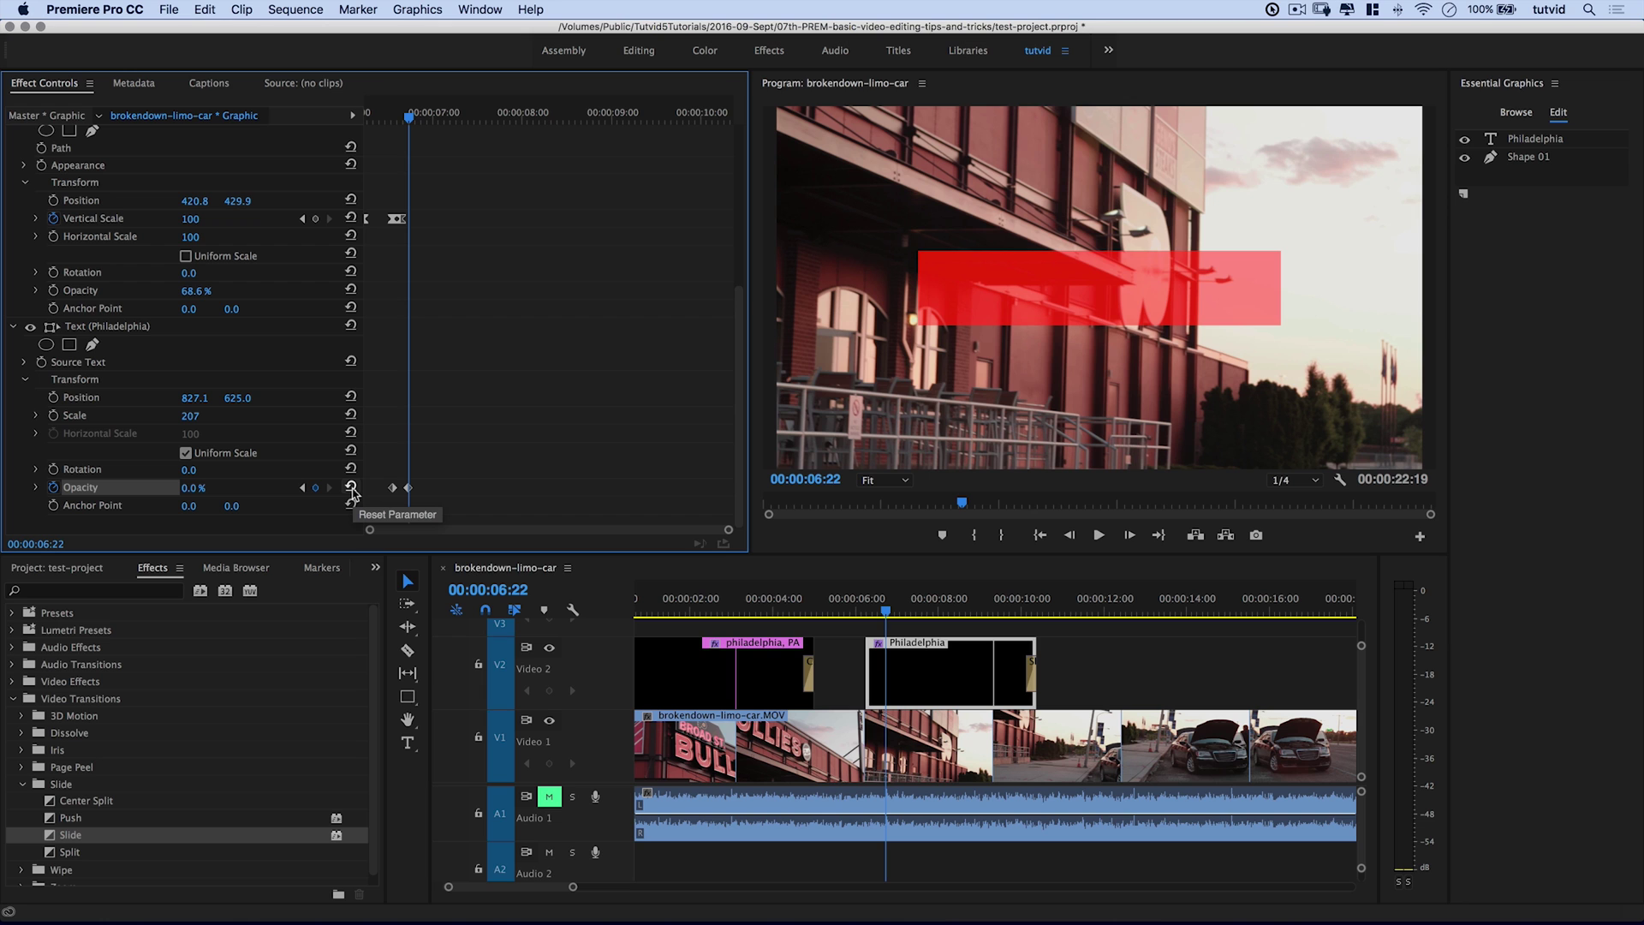
pyautogui.click(351, 487)
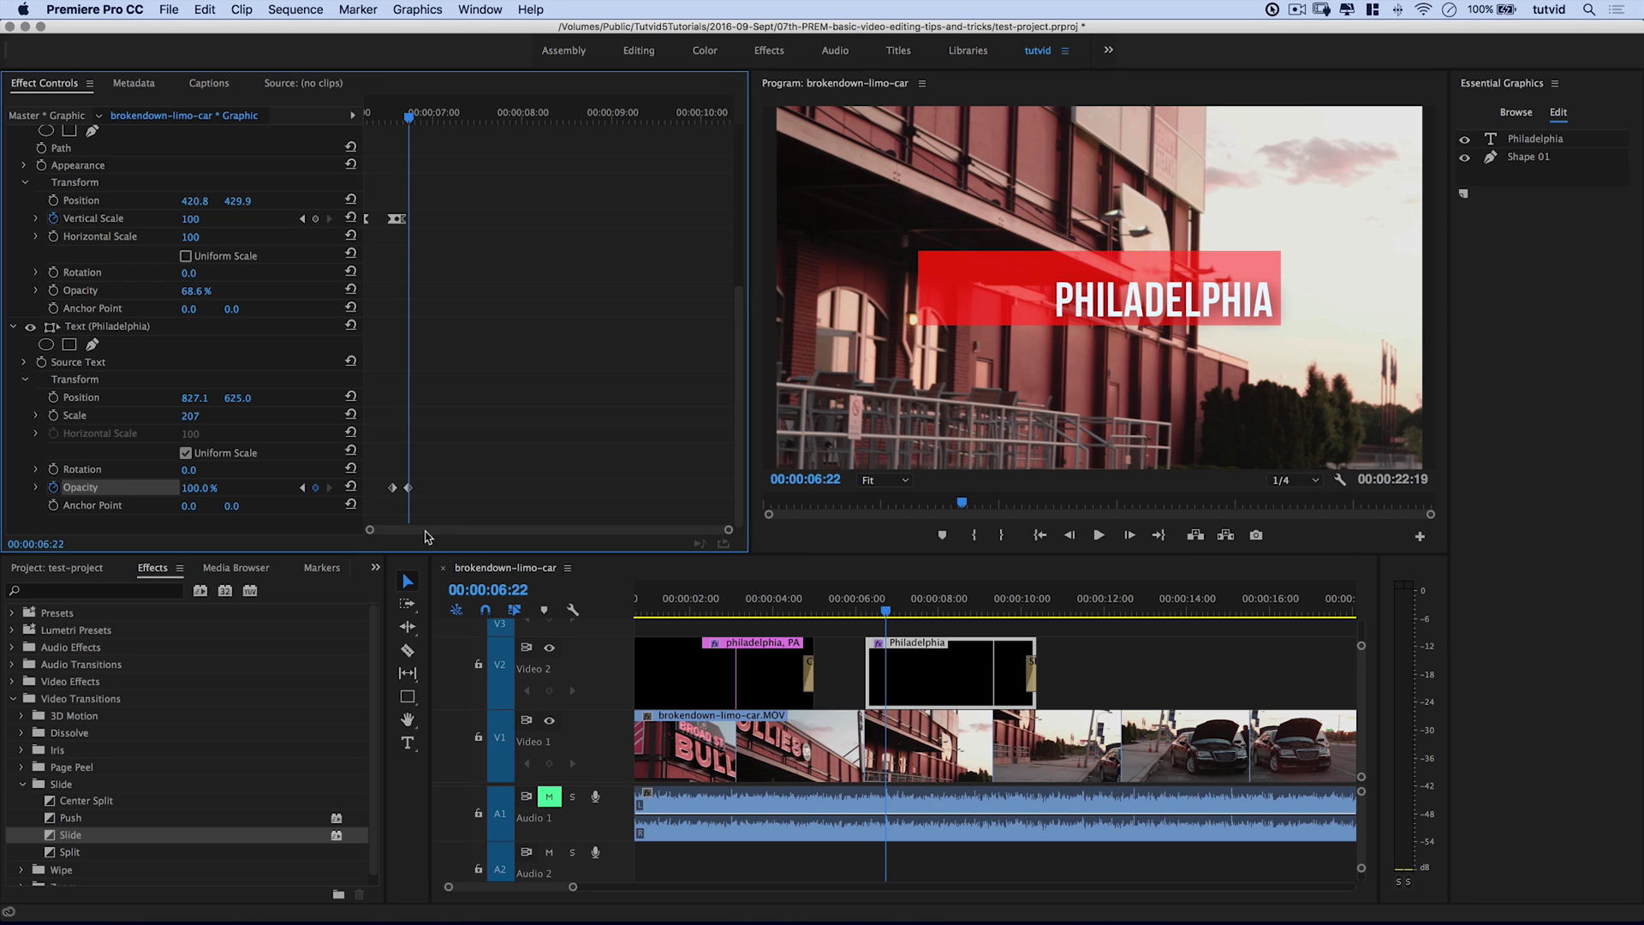
# - Preview the text fade-in, then return to before it begins
pyautogui.moveTo(408, 117); pyautogui.dragTo(441, 118)
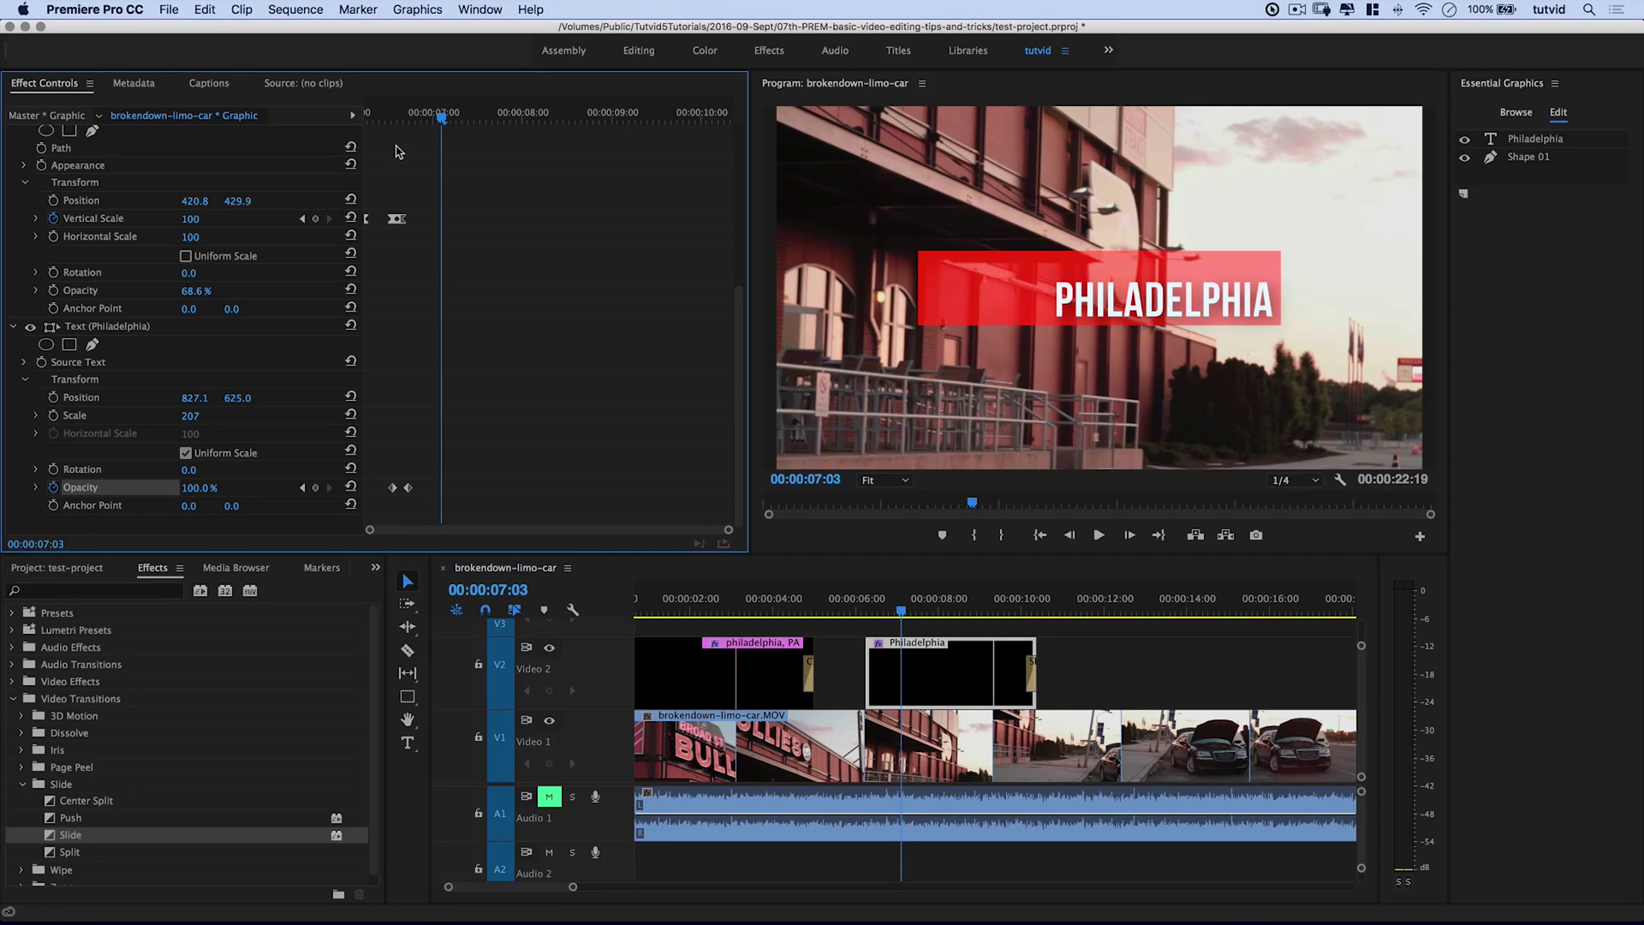
pyautogui.click(373, 116)
pyautogui.press('space')
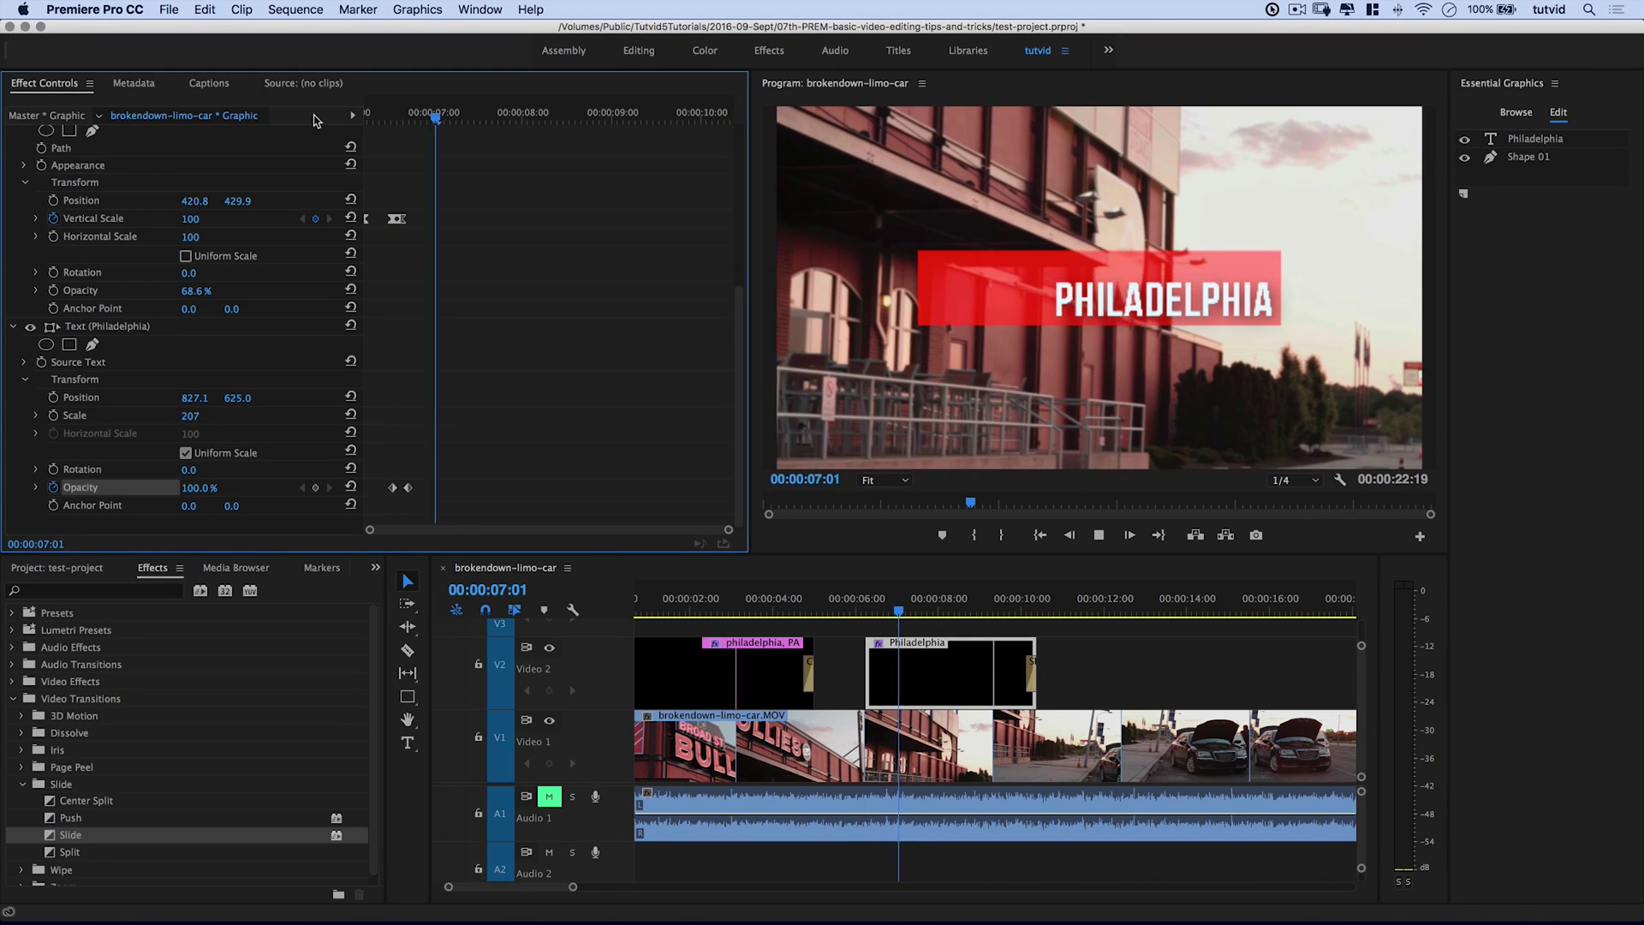
pyautogui.moveTo(410, 112); pyautogui.dragTo(375, 117)
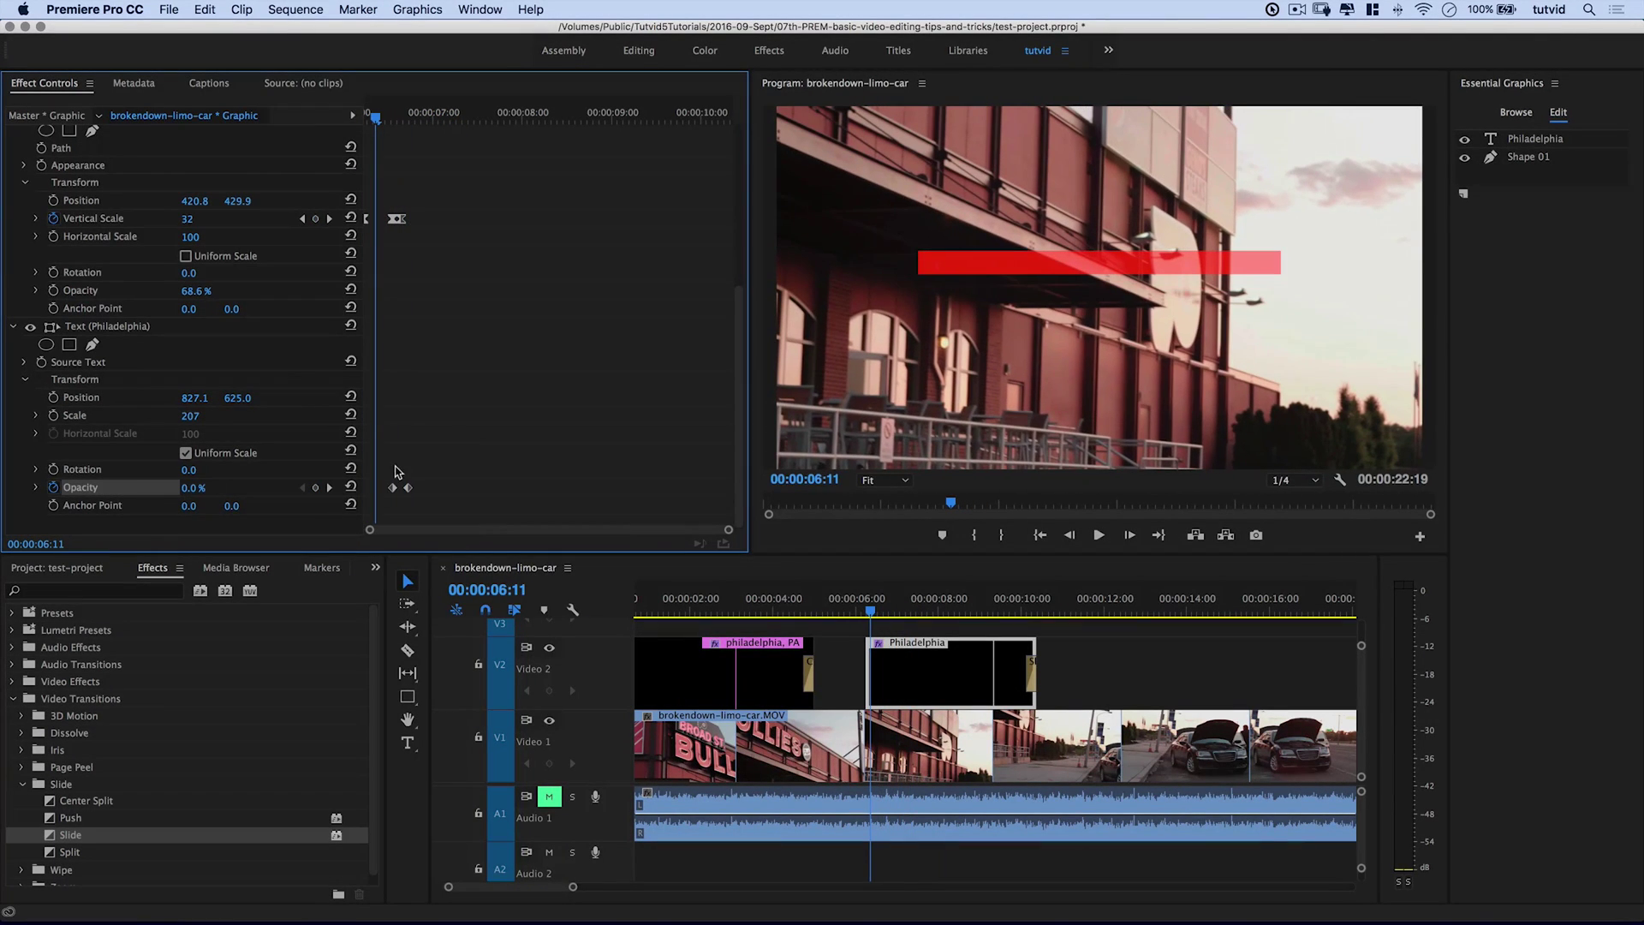
# - Set the opacity keyframes to Auto Bezier and play back the title animation
pyautogui.rightClick(410, 491)
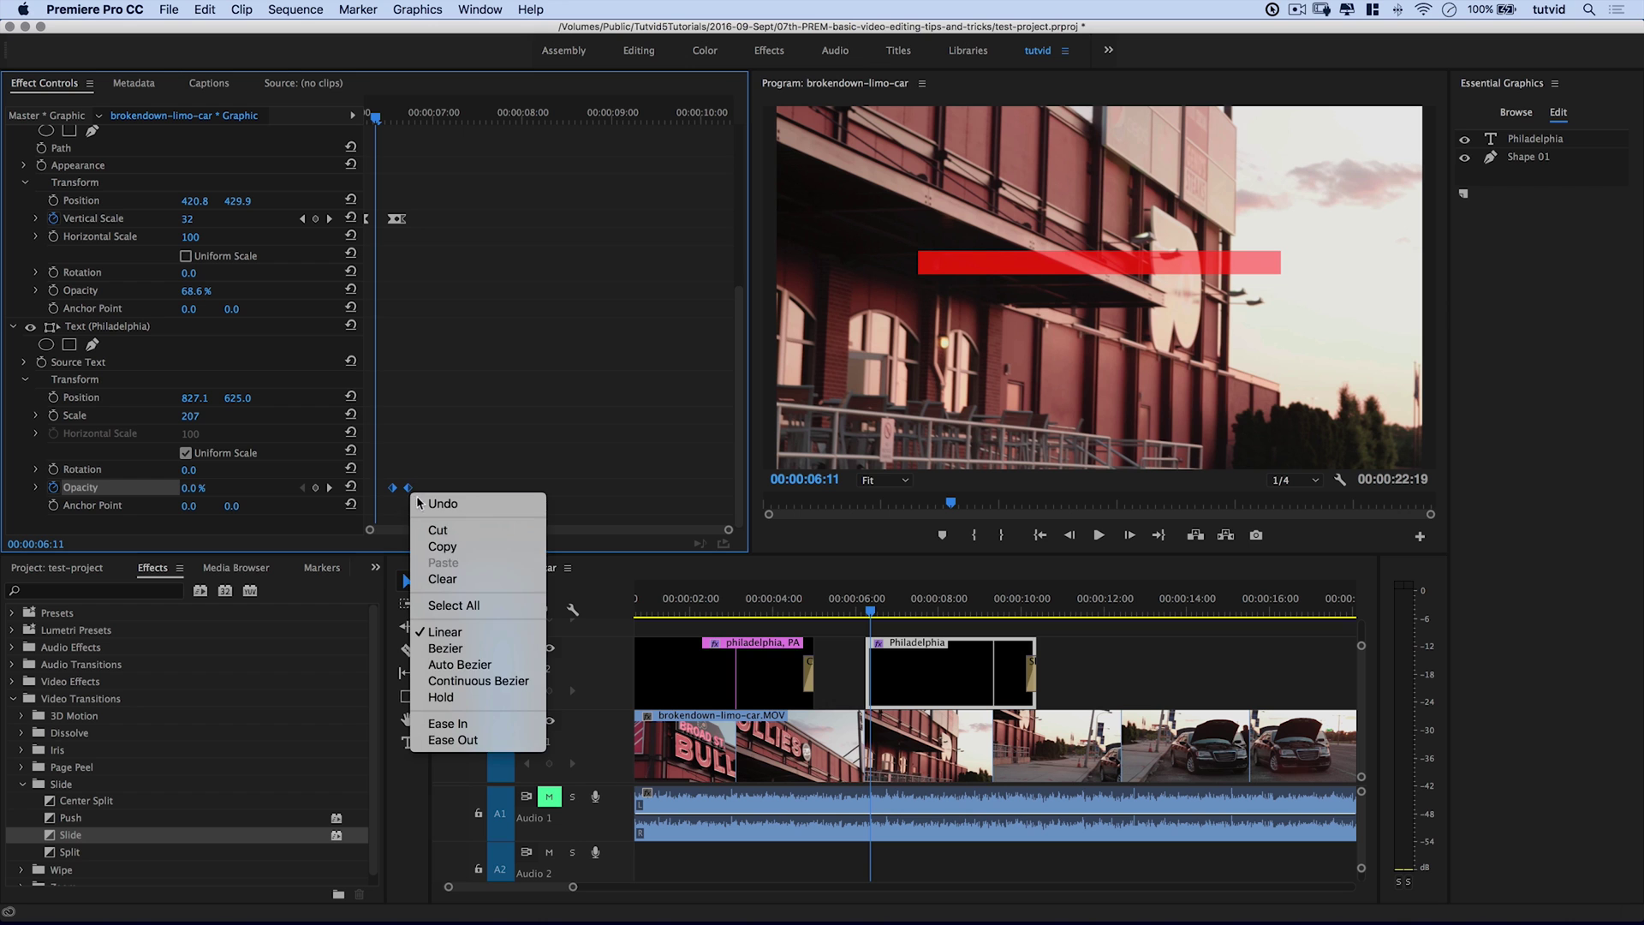
pyautogui.click(463, 669)
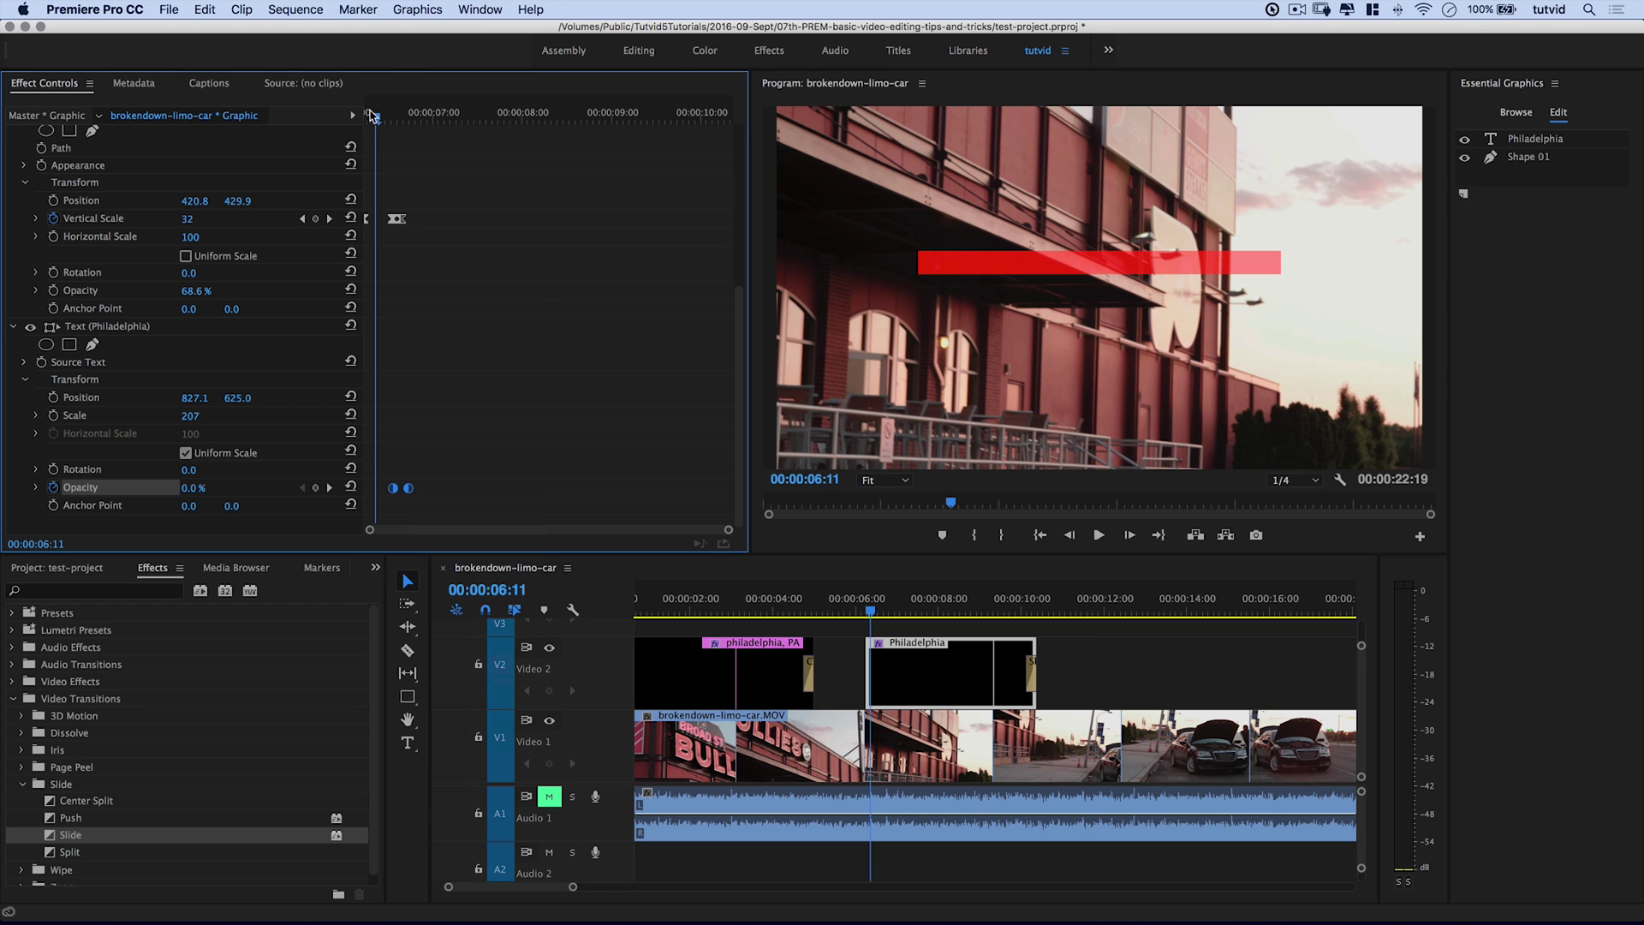
pyautogui.press('space')
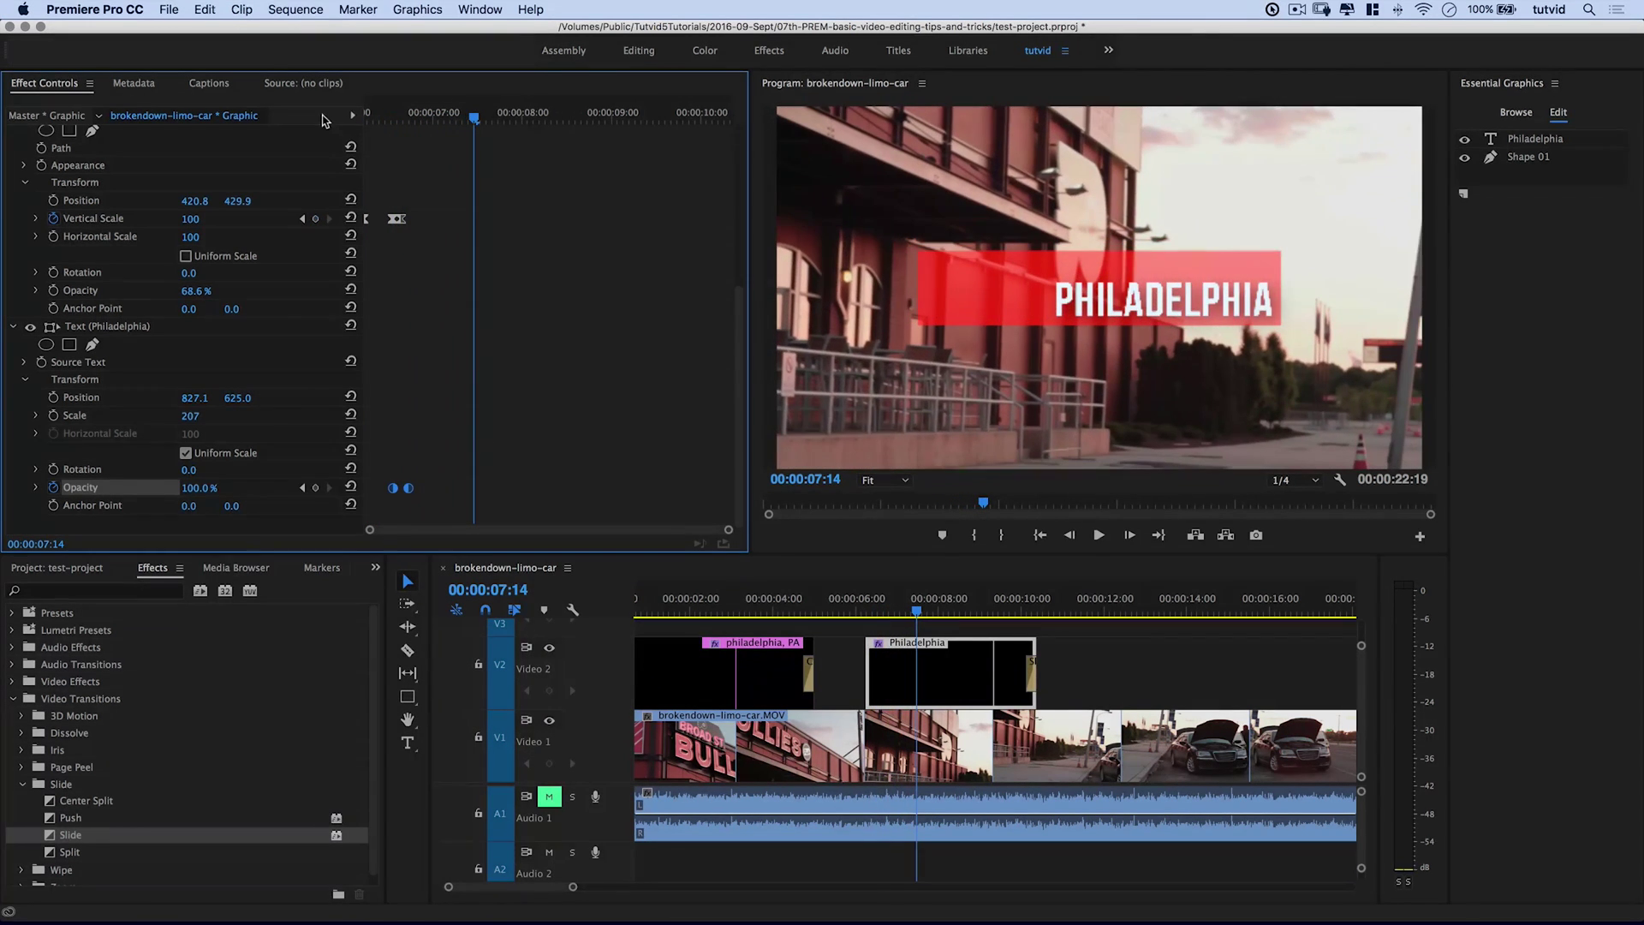
pyautogui.press('space')
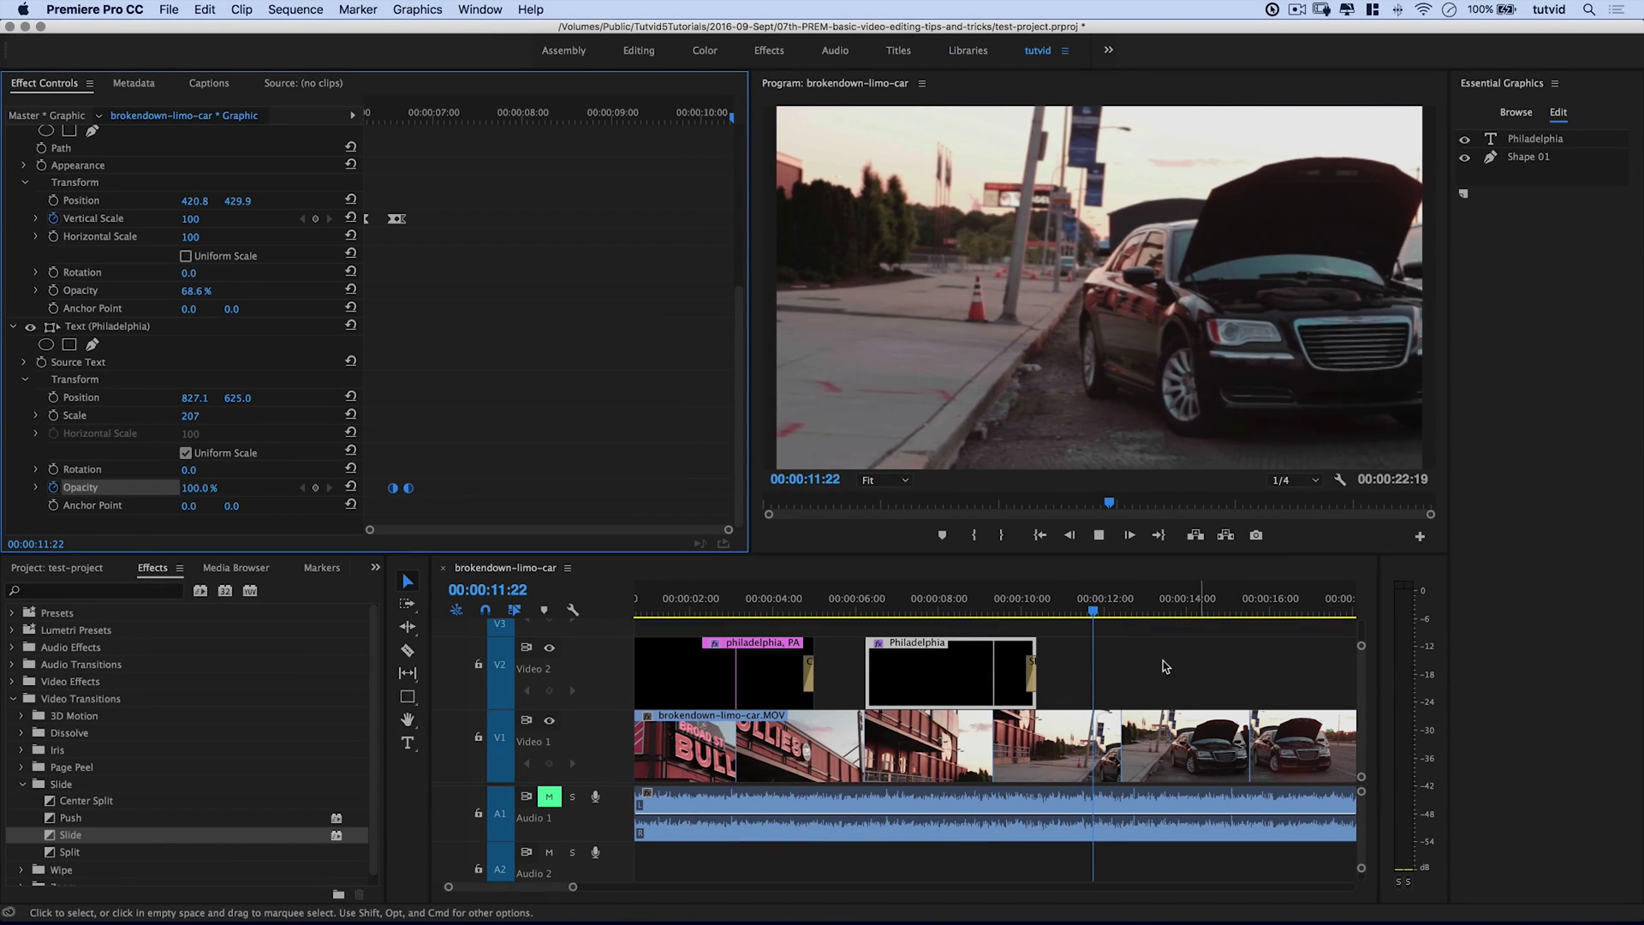
pyautogui.click(1097, 726)
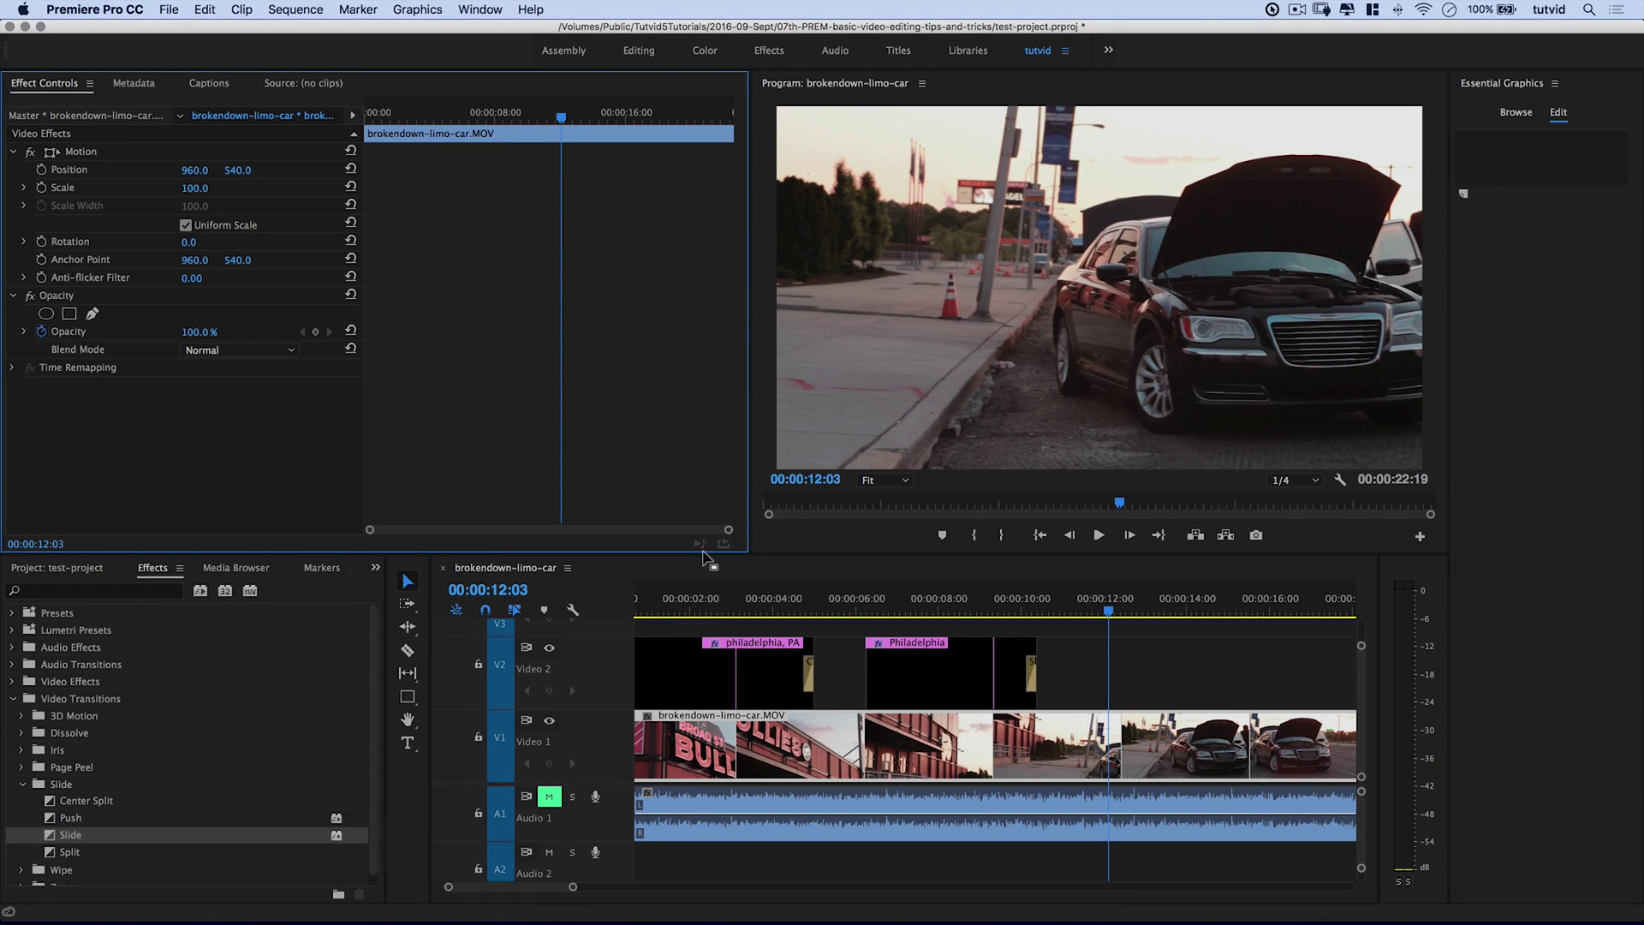
# - Enlarge the Program monitor and move the playhead to the sequence start
pyautogui.moveTo(749, 460); pyautogui.dragTo(387, 465)
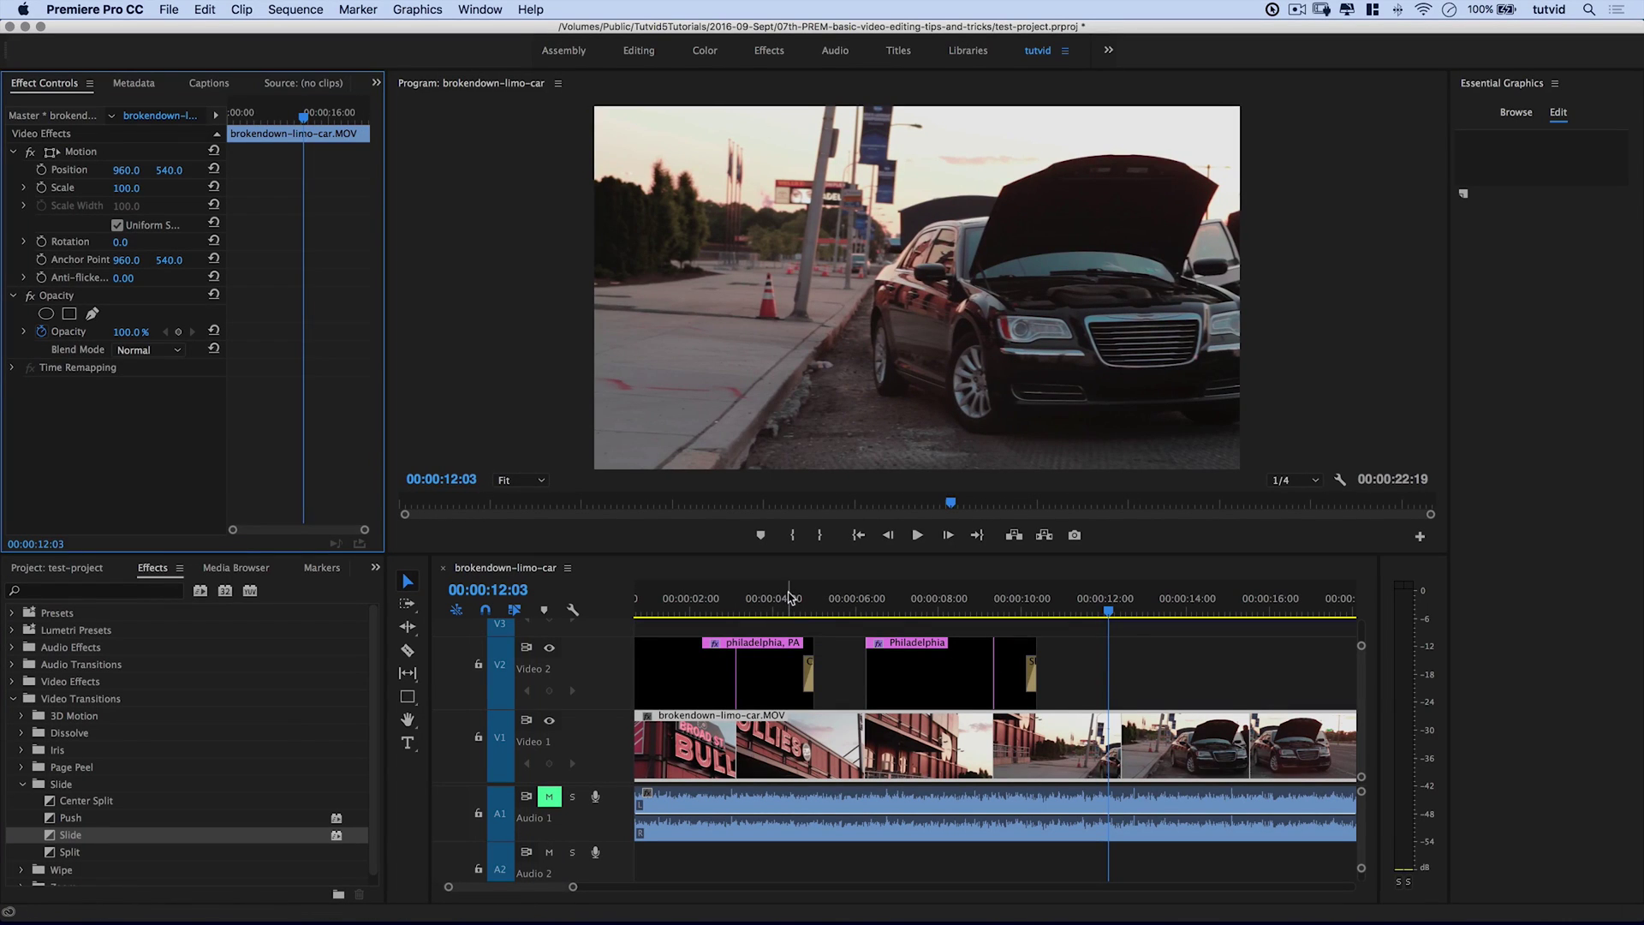
pyautogui.click(675, 599)
pyautogui.press('Home')
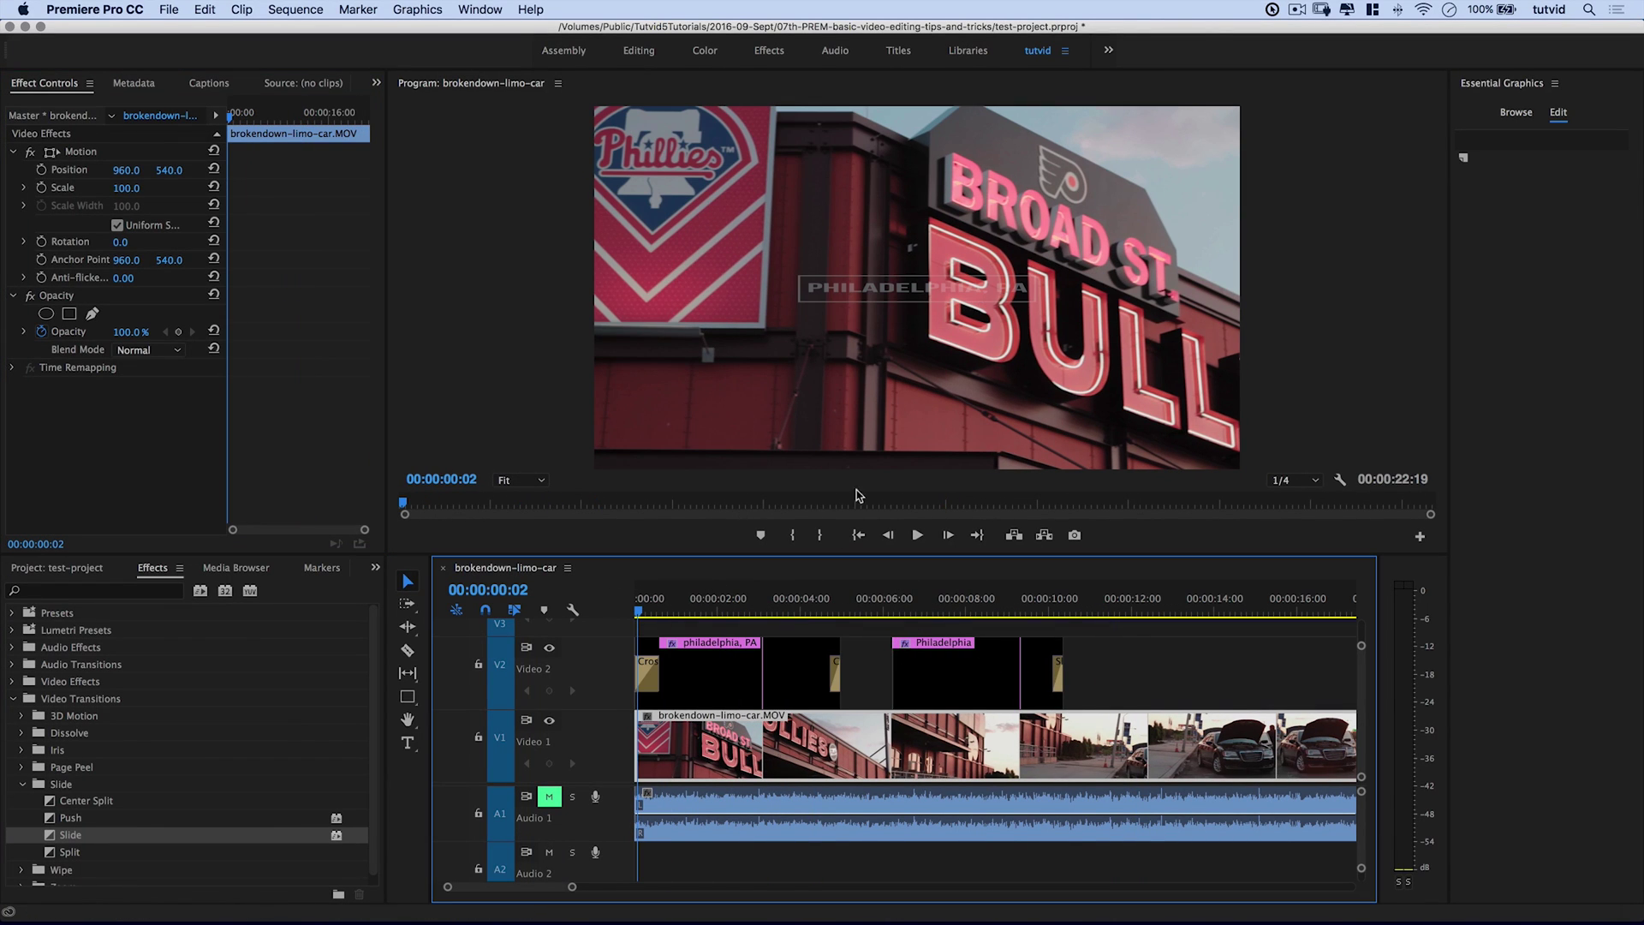
pyautogui.moveTo(655, 555); pyautogui.dragTo(654, 583)
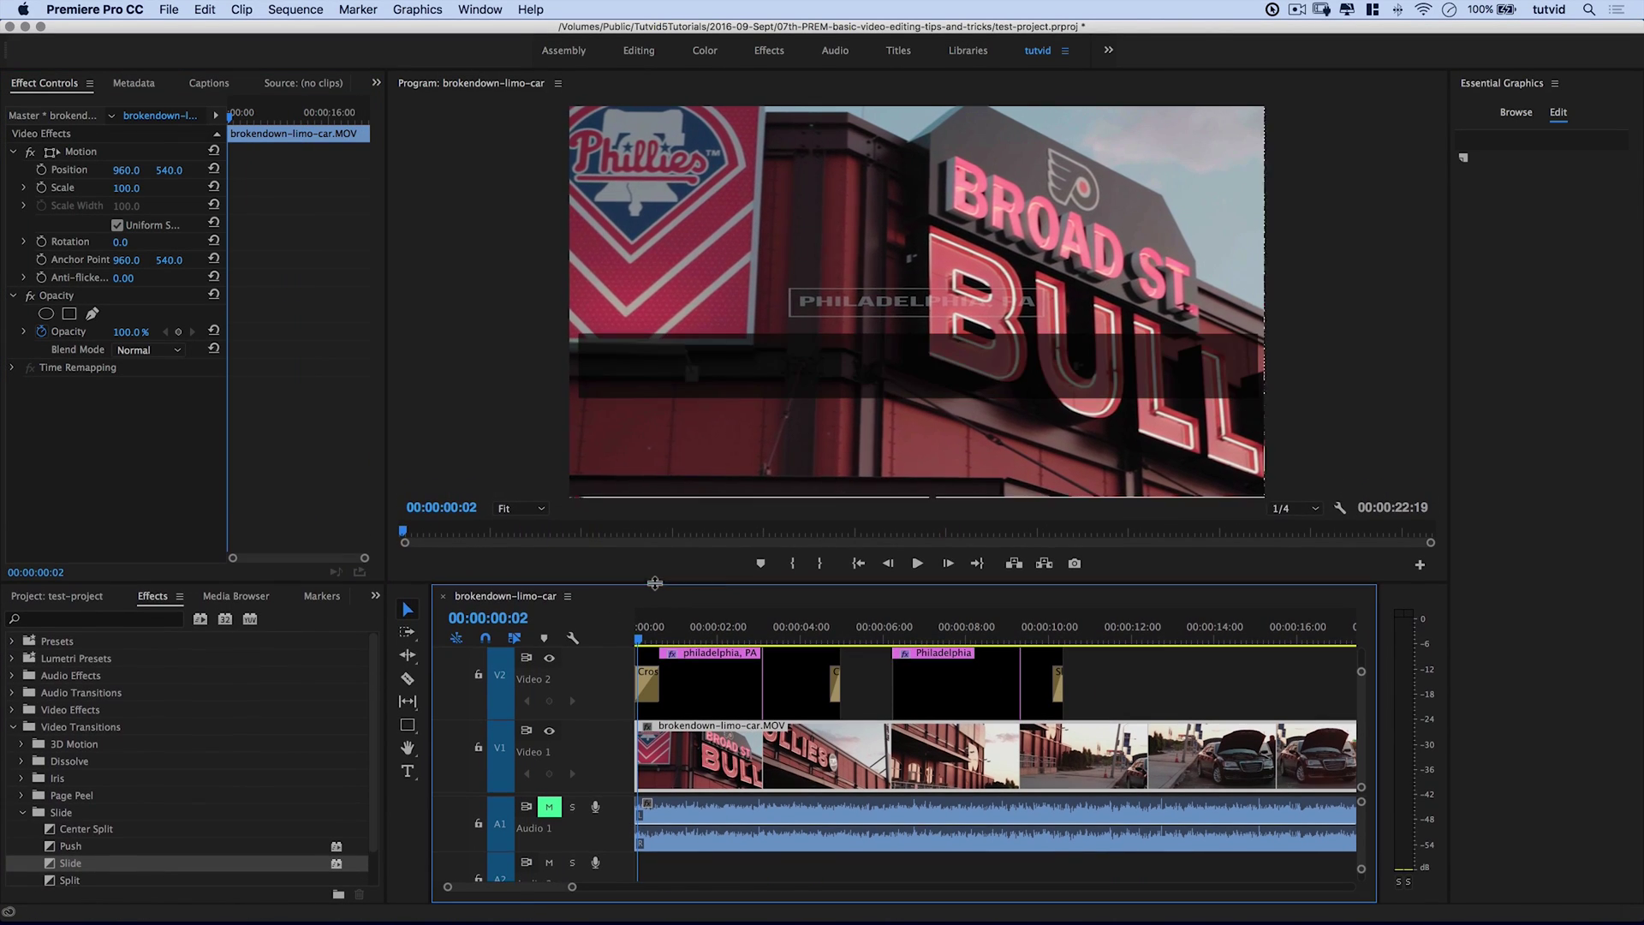
# - Zoom out the timeline, minimize video track heights, and play from the beginning
pyautogui.press('-')
pyautogui.press('-')
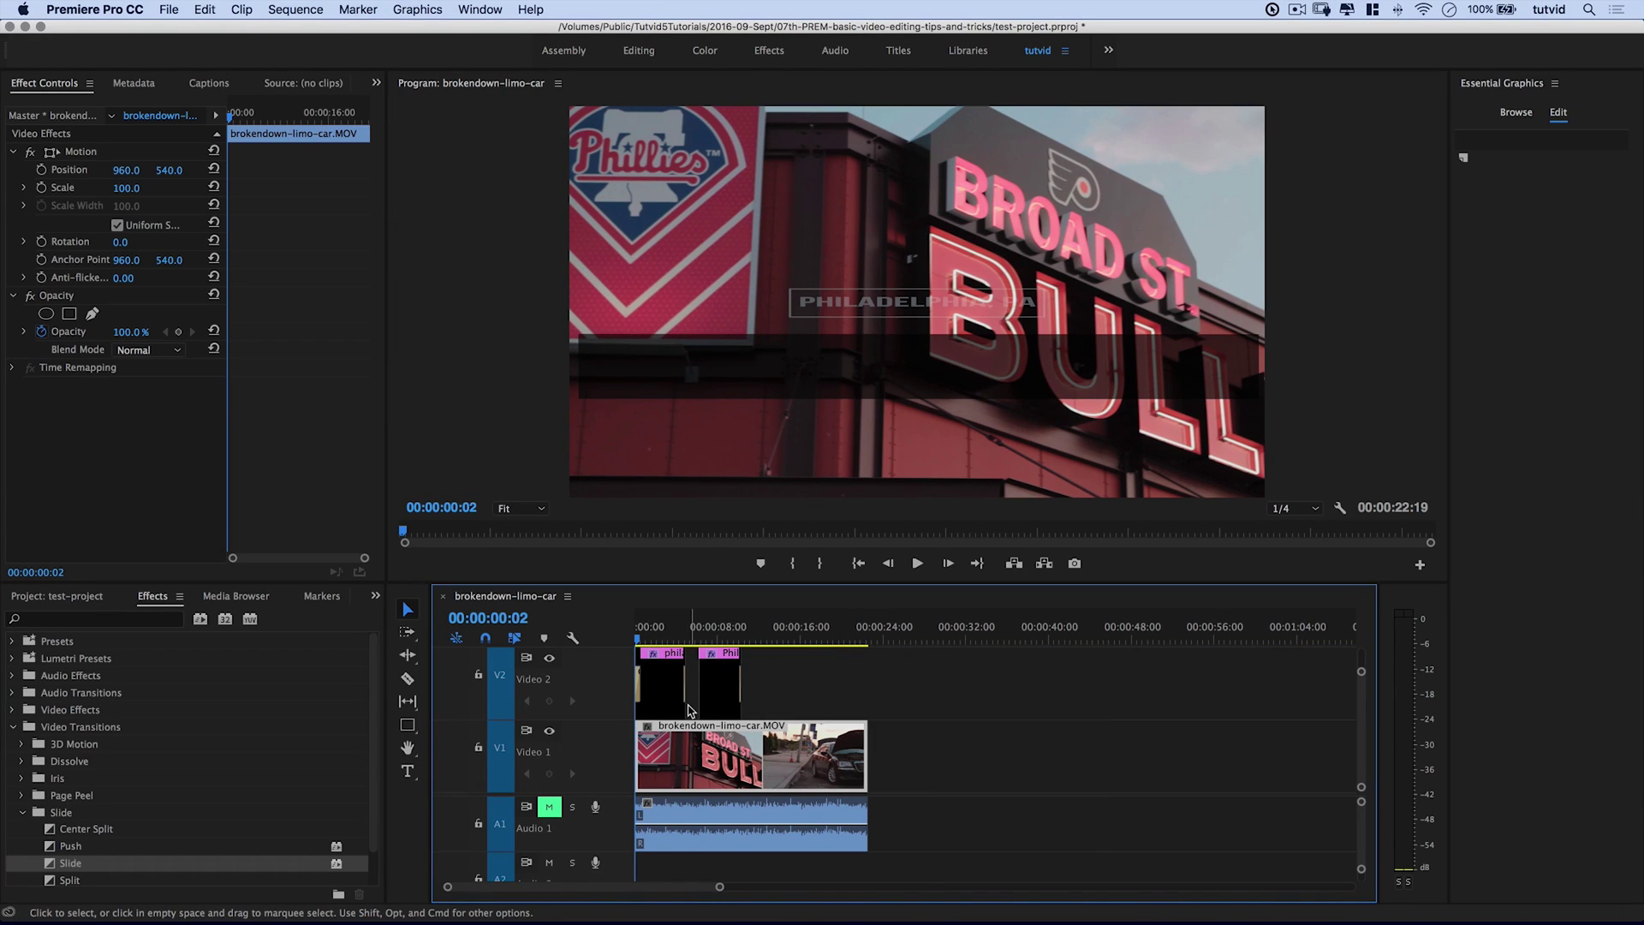
pyautogui.scroll(1, 687, 711)
pyautogui.press('super+minus')
pyautogui.press('super+minus')
pyautogui.press('super+minus')
pyautogui.press('super+minus')
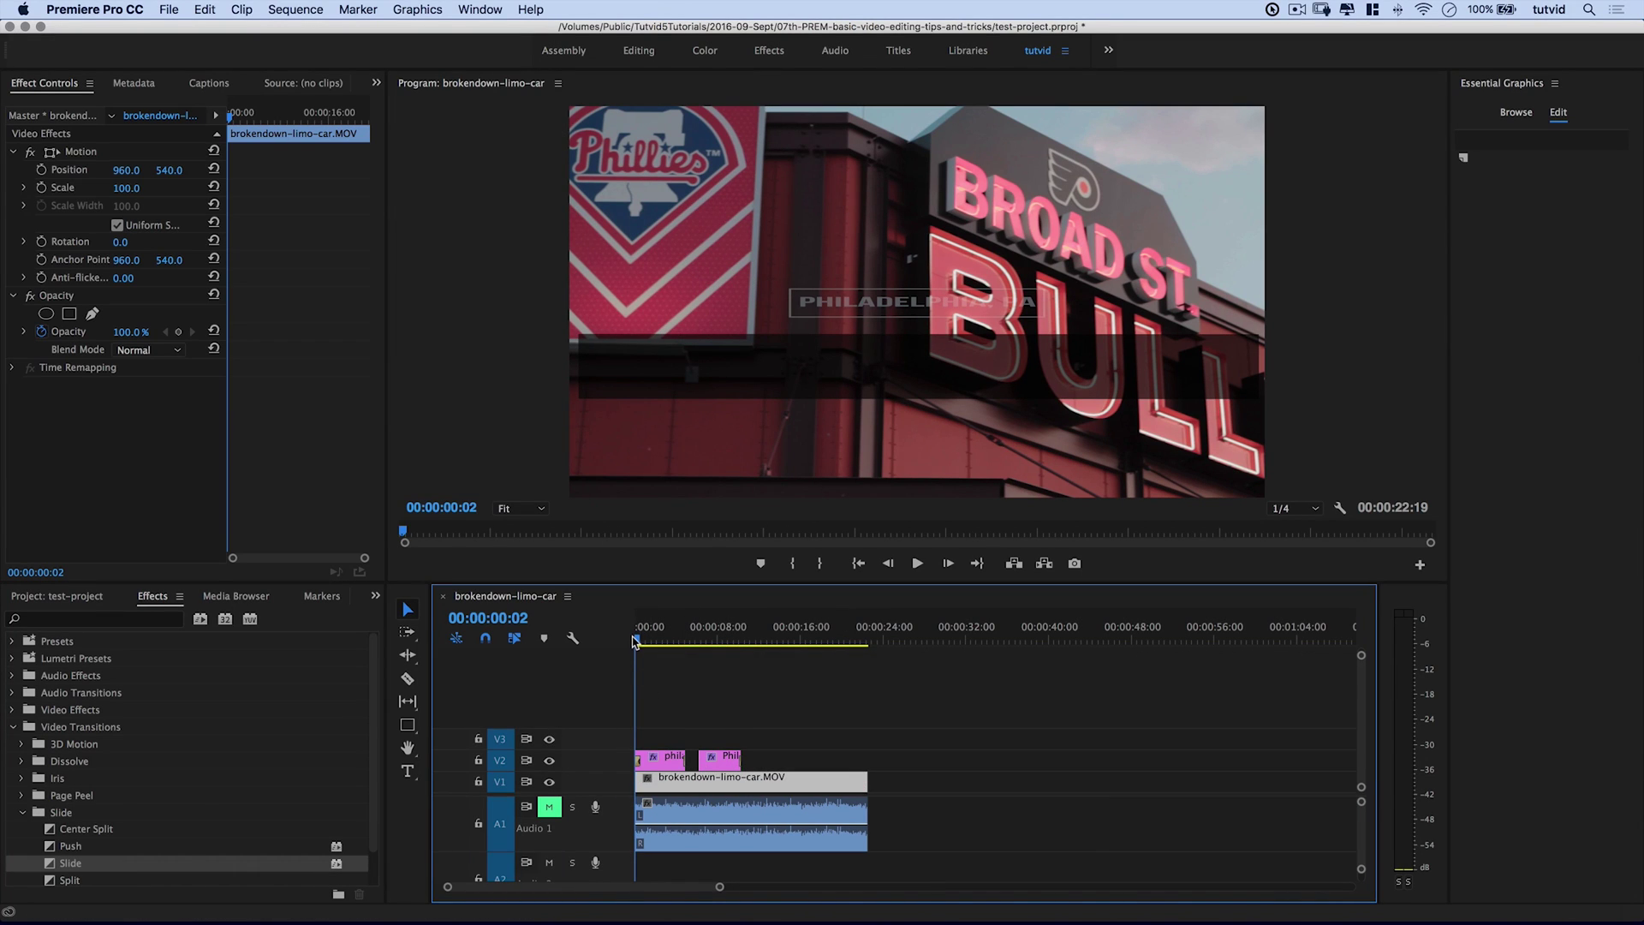
pyautogui.moveTo(637, 643); pyautogui.dragTo(605, 653)
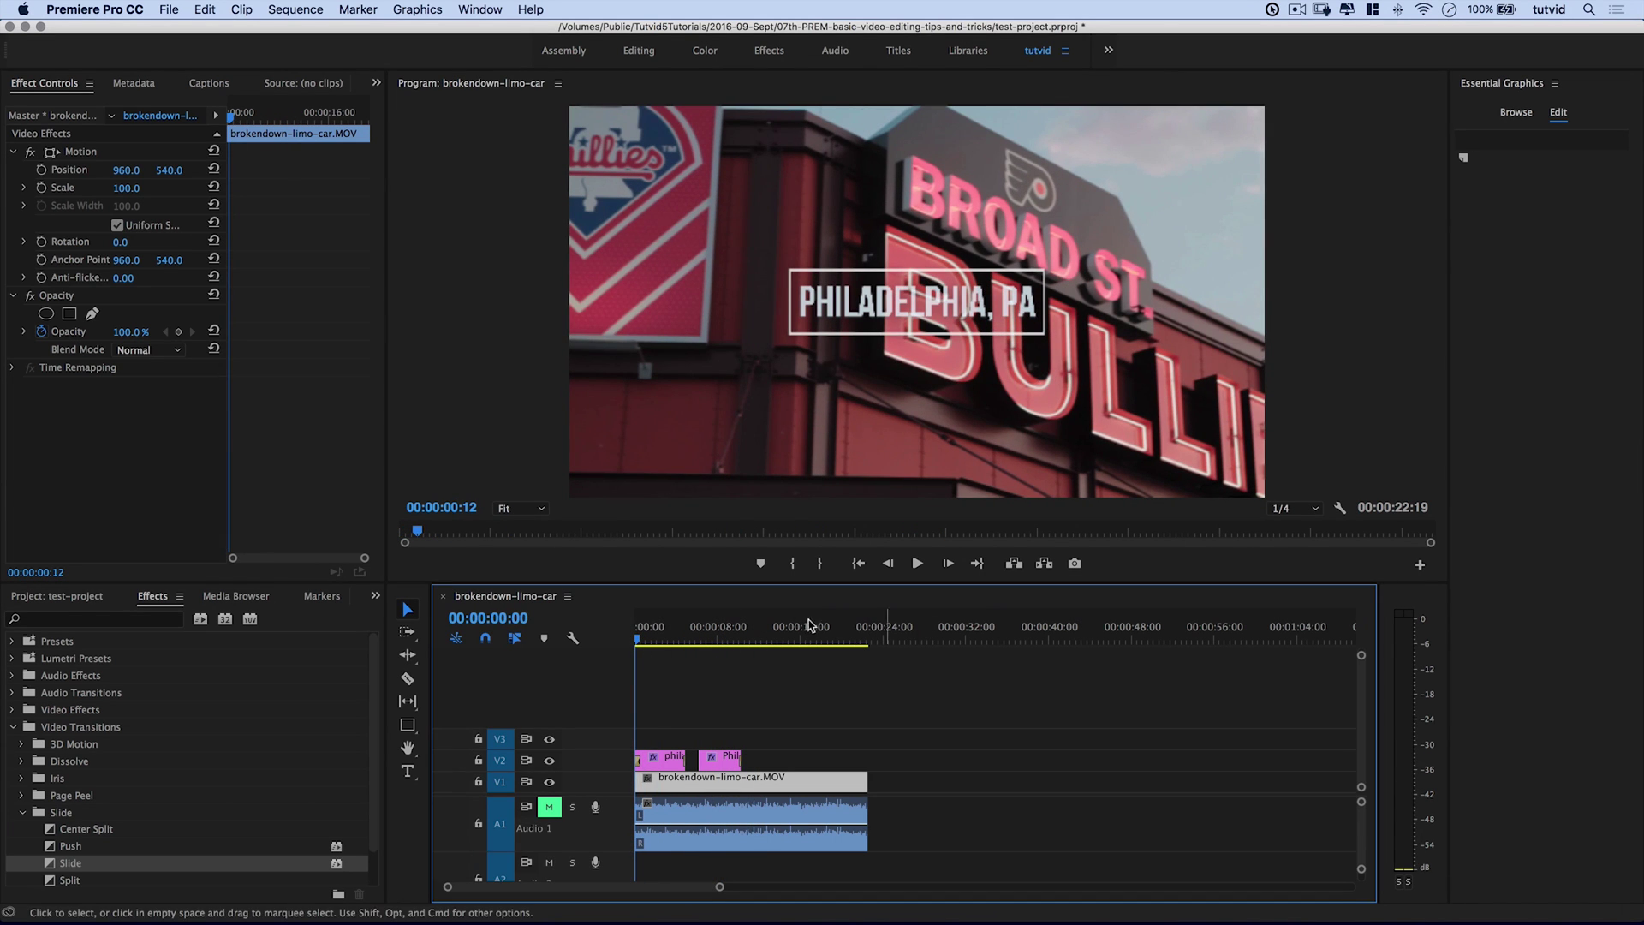
pyautogui.press('space')
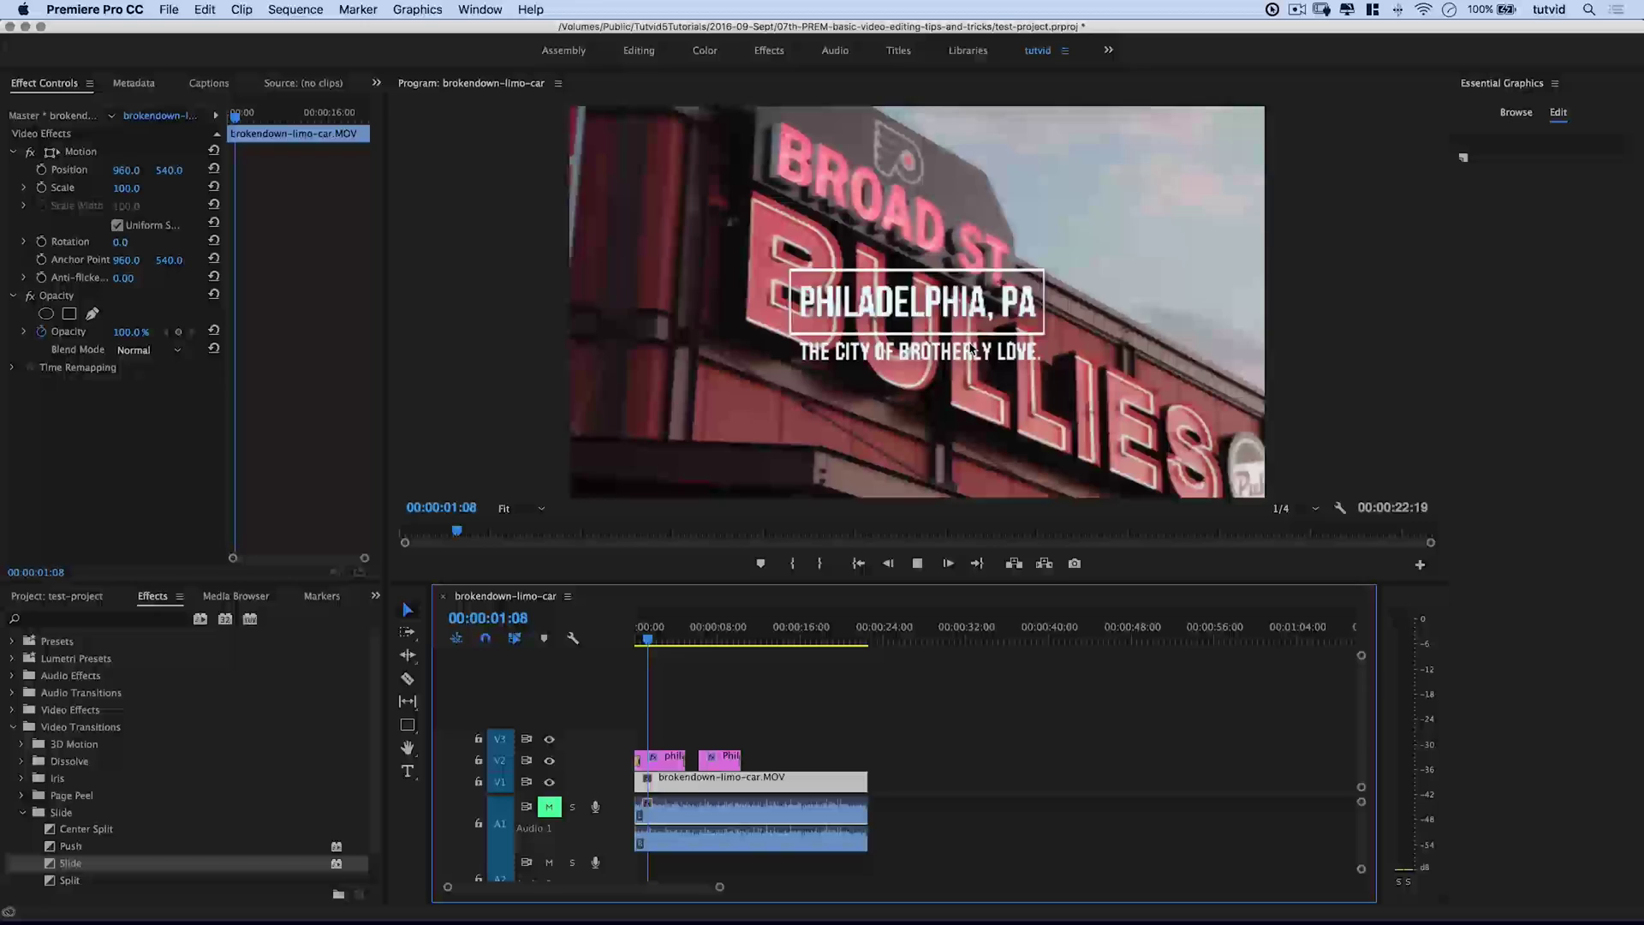